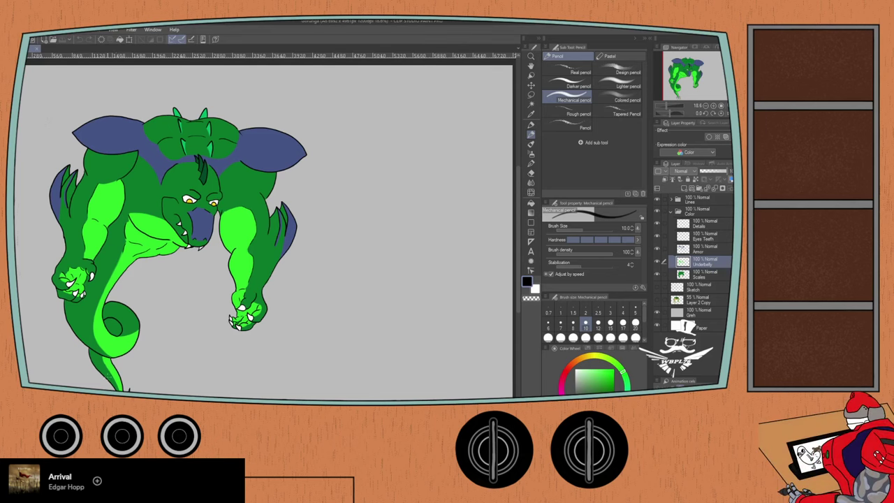
- Show the Layer 2 Copy reference image behind the colored character for comparing the tail
{"action": "left_click", "coordinate": [657, 300]}
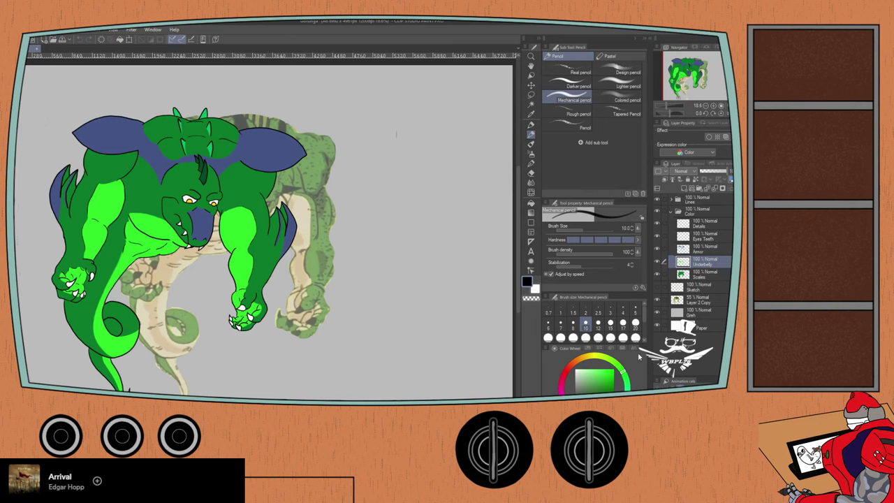
{"action": "left_click_drag", "start_coordinate": [105, 366], "coordinate": [150, 289]}
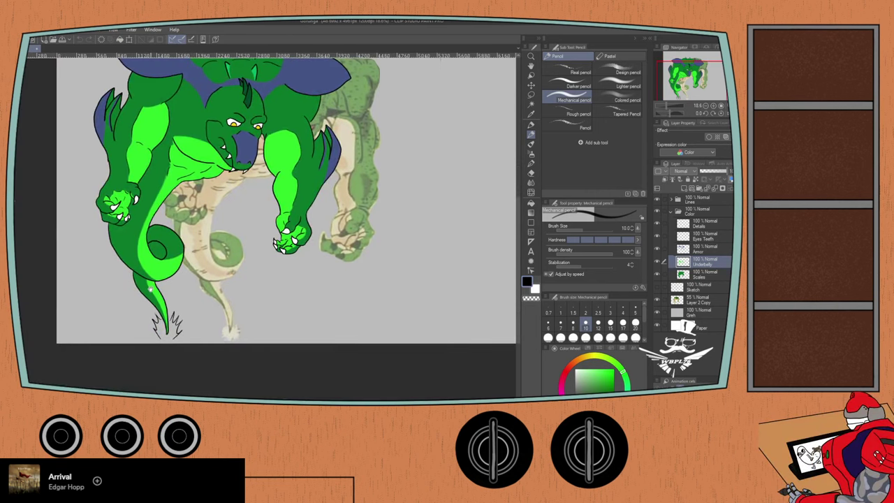
{"action": "scroll", "coordinate": [151, 283], "scroll_direction": "up", "scroll_amount": 1}
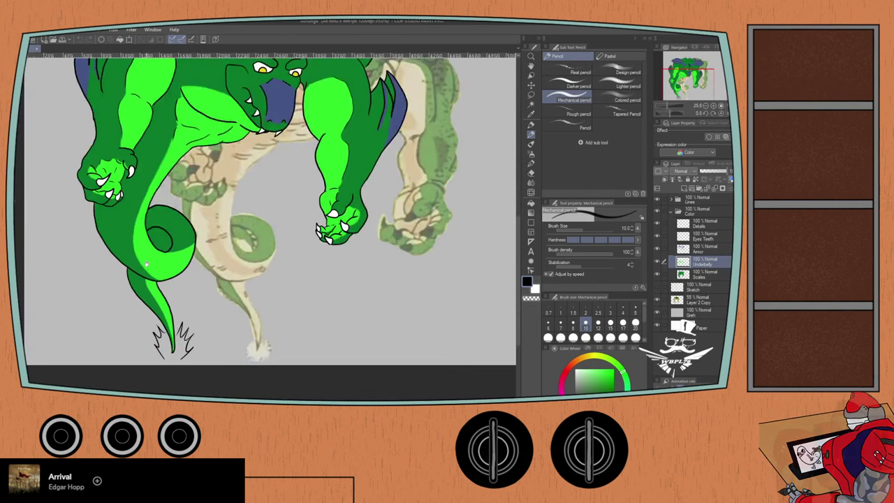
{"action": "left_click_drag", "start_coordinate": [152, 228], "coordinate": [151, 252]}
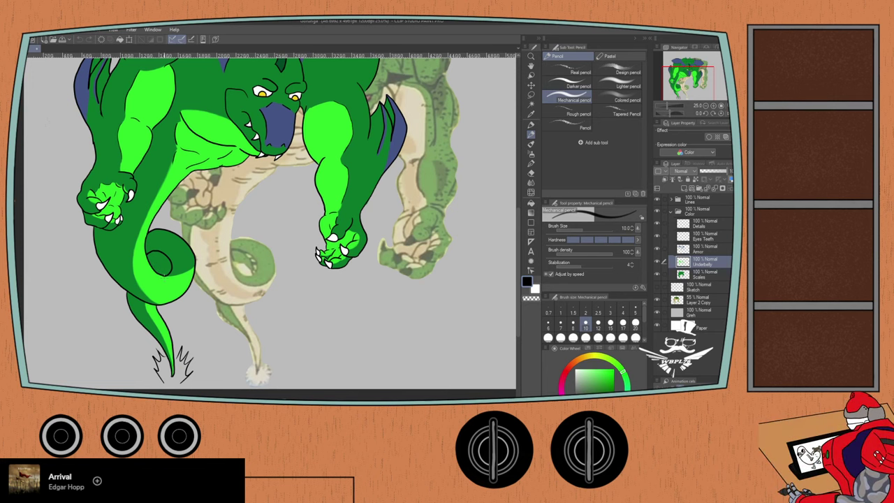
- On the Details layer of the Lines folder, draw a curved G-pen line inside the opening of the tail coil
{"action": "left_click", "coordinate": [671, 201]}
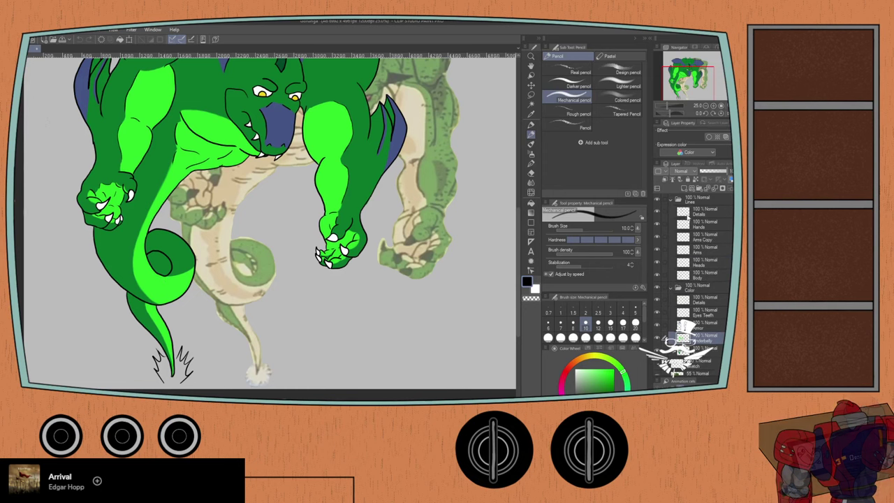
{"action": "left_click", "coordinate": [689, 214]}
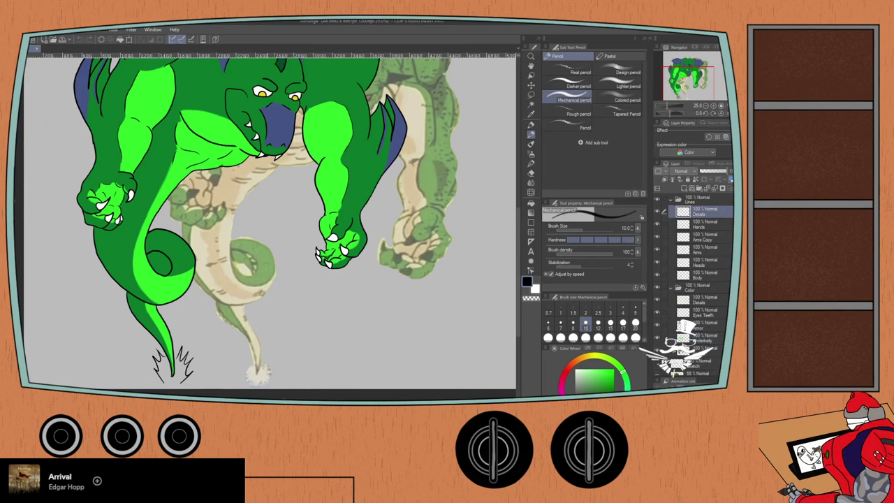
{"action": "key", "text": "p"}
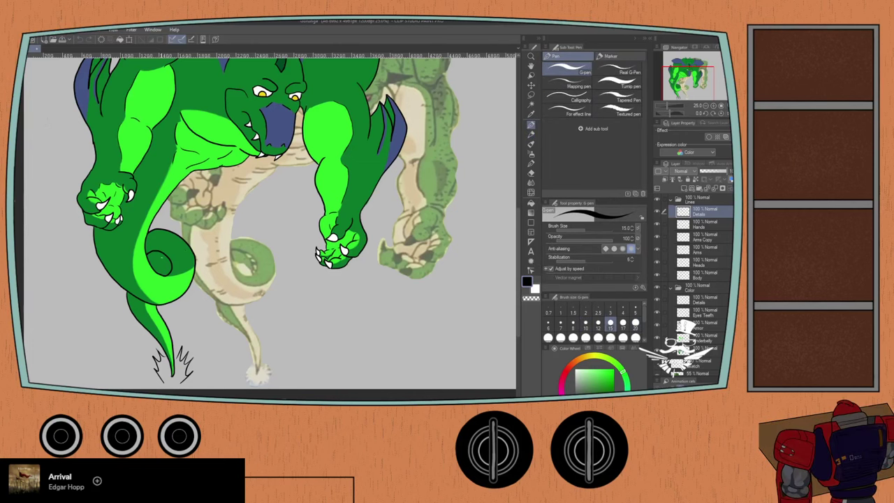
{"action": "scroll", "coordinate": [167, 281], "scroll_direction": "up", "scroll_amount": 3}
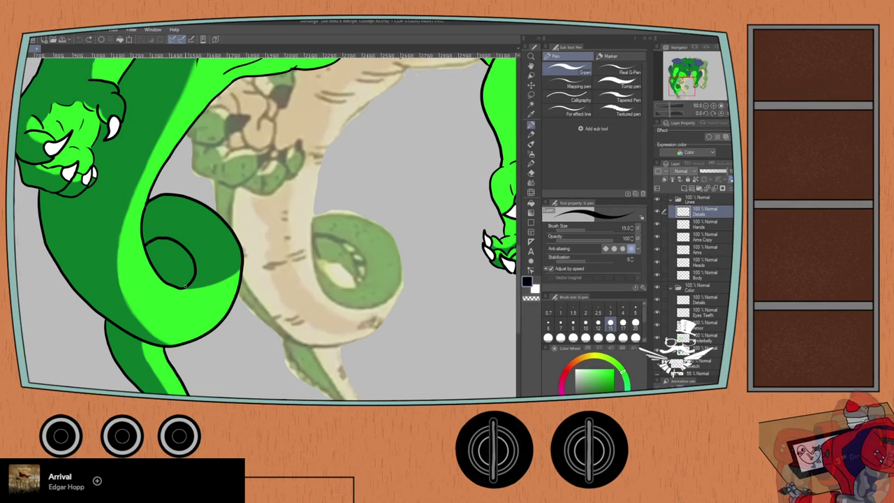
{"action": "mouse_move", "coordinate": [186, 285]}
{"action": "left_mouse_down"}
{"action": "mouse_move", "coordinate": [152, 261]}
{"action": "mouse_move", "coordinate": [187, 285]}
{"action": "mouse_move", "coordinate": [150, 261]}
{"action": "left_mouse_up"}
{"action": "key", "text": "ctrl+z"}
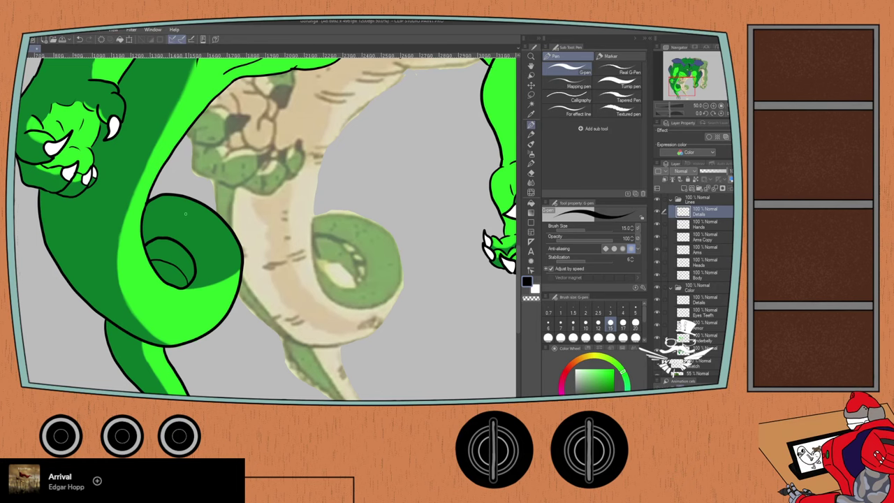
- On the Scales layer, erase the dark green below the new curve inside the tail coil with the Hard eraser, finishing at size 30
{"action": "left_click", "coordinate": [698, 346]}
{"action": "key", "text": "e"}
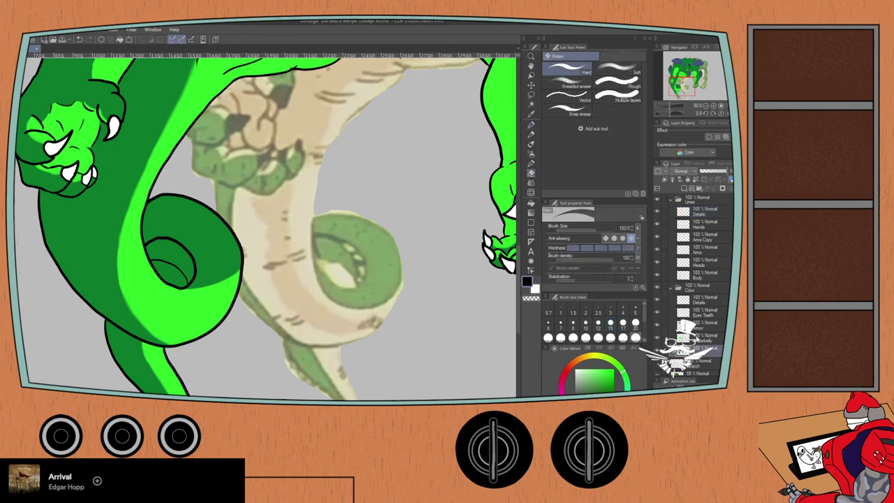
{"action": "left_click_drag", "start_coordinate": [164, 272], "coordinate": [165, 272]}
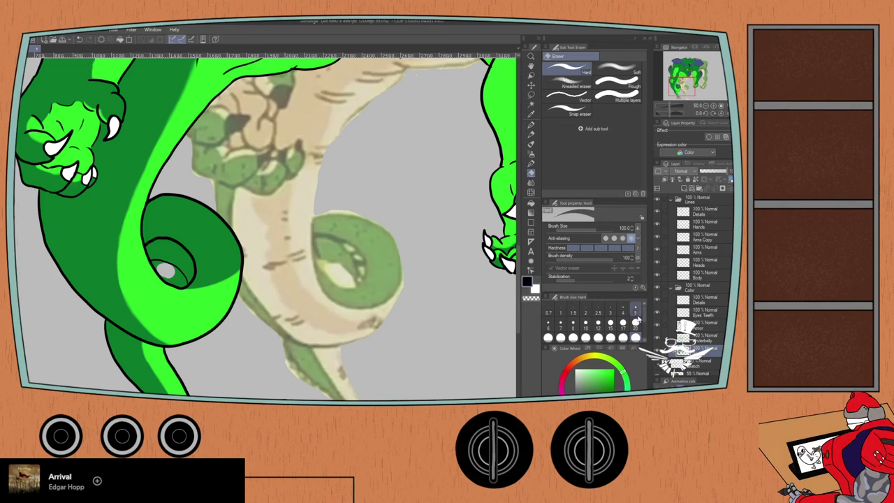
{"action": "scroll", "coordinate": [623, 338], "scroll_direction": "down", "scroll_amount": 1}
{"action": "left_click", "coordinate": [562, 323]}
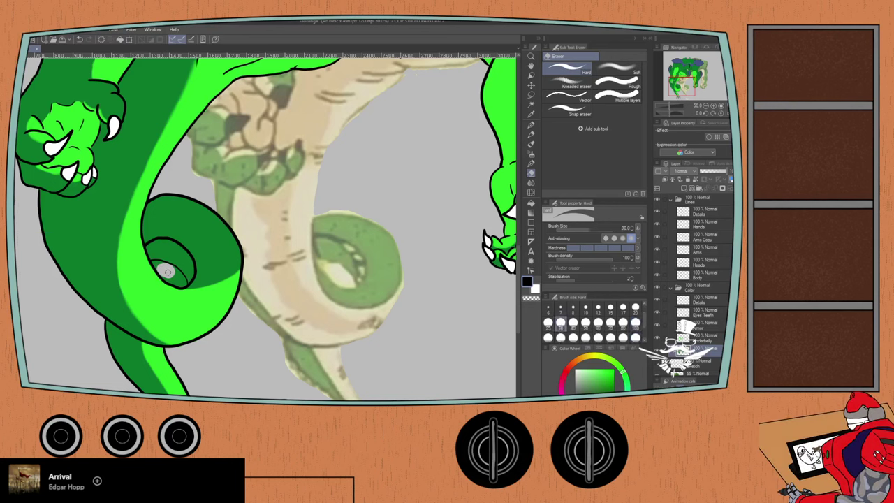
{"action": "scroll", "coordinate": [172, 271], "scroll_direction": "up", "scroll_amount": 4}
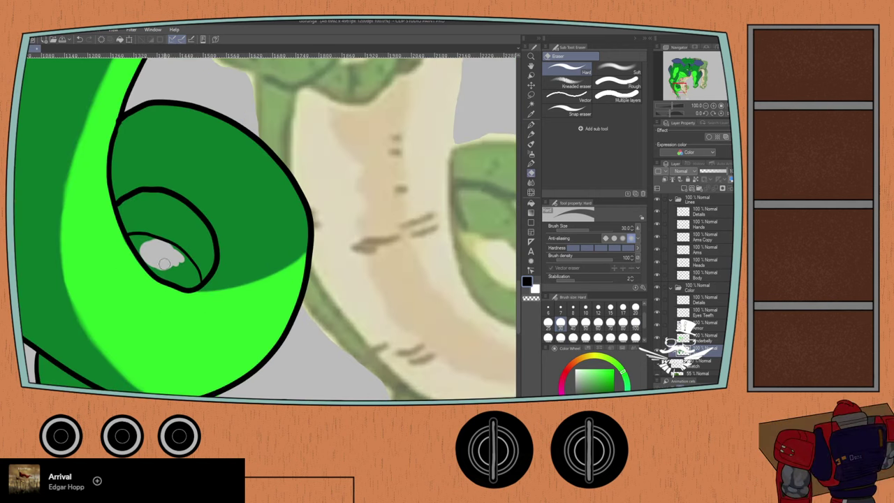
{"action": "mouse_move", "coordinate": [183, 249]}
{"action": "left_mouse_down"}
{"action": "mouse_move", "coordinate": [204, 281]}
{"action": "mouse_move", "coordinate": [180, 277]}
{"action": "mouse_move", "coordinate": [196, 281]}
{"action": "mouse_move", "coordinate": [163, 241]}
{"action": "mouse_move", "coordinate": [151, 241]}
{"action": "mouse_move", "coordinate": [129, 194]}
{"action": "mouse_move", "coordinate": [139, 187]}
{"action": "mouse_move", "coordinate": [104, 185]}
{"action": "mouse_move", "coordinate": [101, 214]}
{"action": "mouse_move", "coordinate": [178, 272]}
{"action": "mouse_move", "coordinate": [150, 254]}
{"action": "left_mouse_up"}
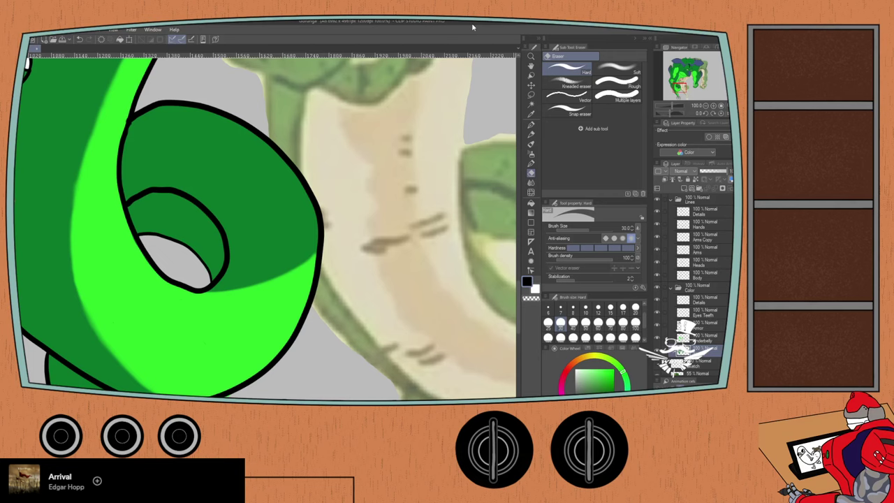
- On the Details line layer, draw small hooked scale marks on the coil's inner green band with the G-pen at size 10
{"action": "left_click", "coordinate": [696, 210]}
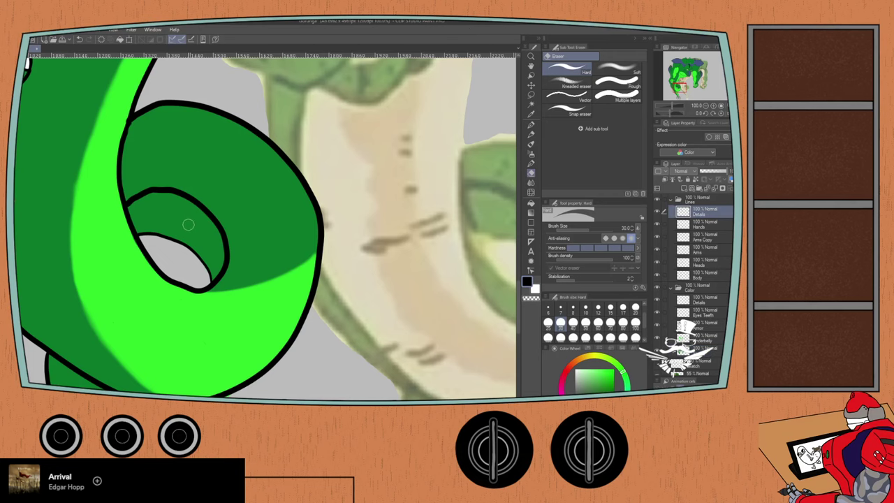
{"action": "scroll", "coordinate": [175, 222], "scroll_direction": "down", "scroll_amount": 1}
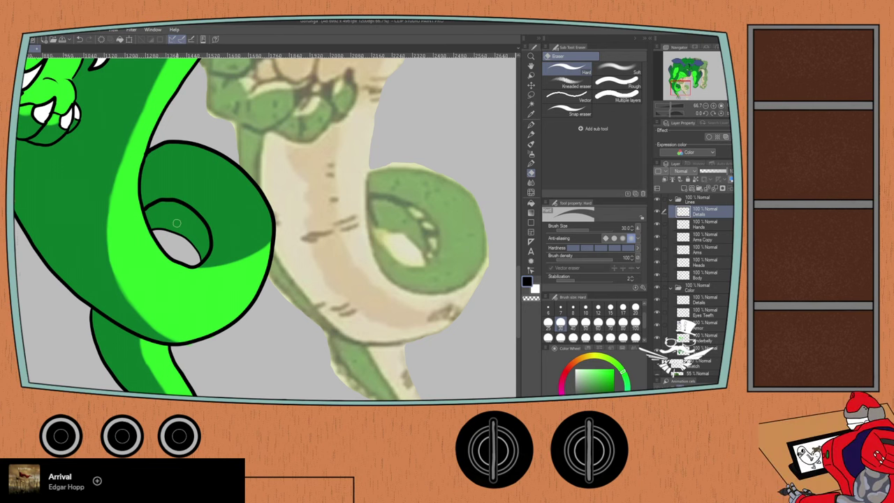
{"action": "scroll", "coordinate": [177, 223], "scroll_direction": "down", "scroll_amount": 2}
{"action": "left_click_drag", "start_coordinate": [100, 196], "coordinate": [61, 70]}
{"action": "scroll", "coordinate": [85, 252], "scroll_direction": "up", "scroll_amount": 1}
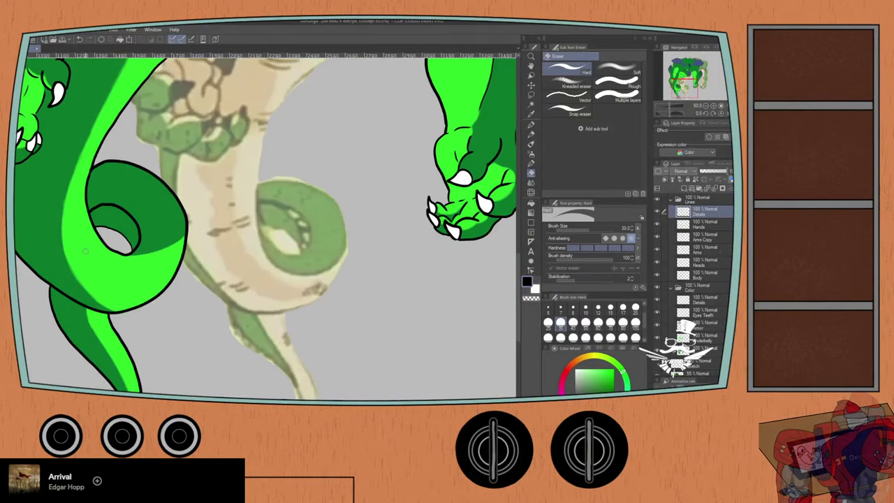
{"action": "scroll", "coordinate": [88, 254], "scroll_direction": "up", "scroll_amount": 1}
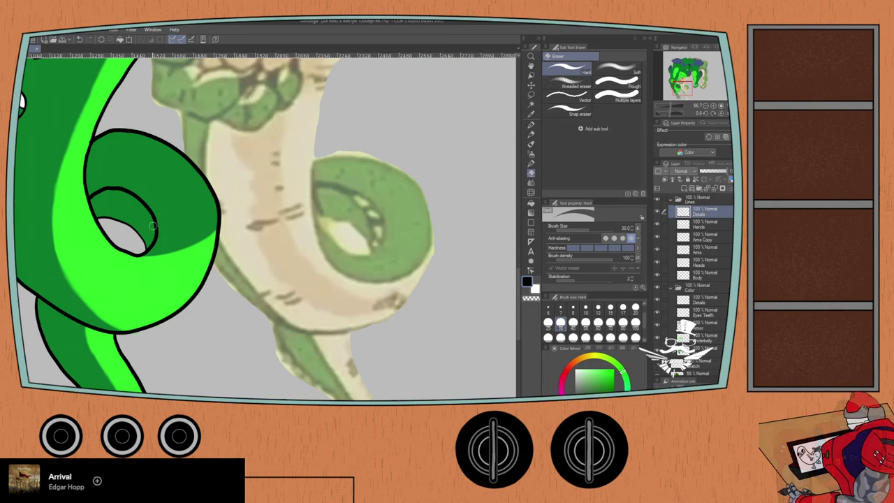
{"action": "key", "text": "p"}
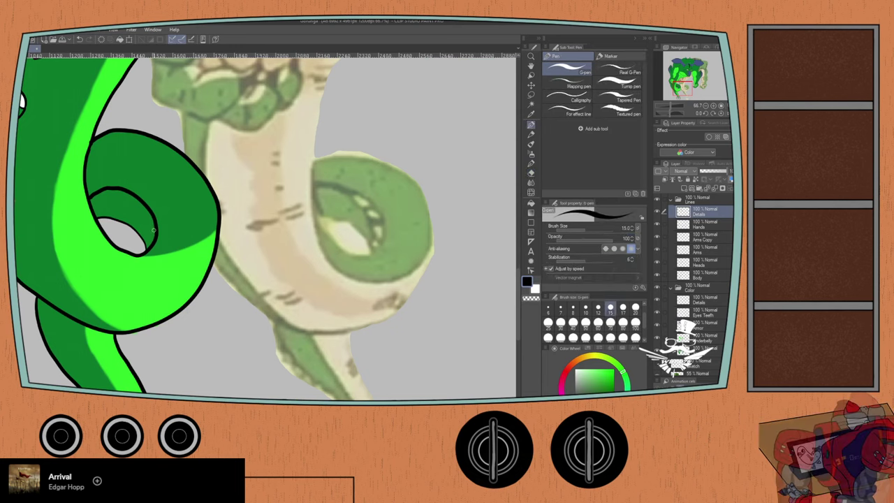
{"action": "scroll", "coordinate": [154, 230], "scroll_direction": "up", "scroll_amount": 1}
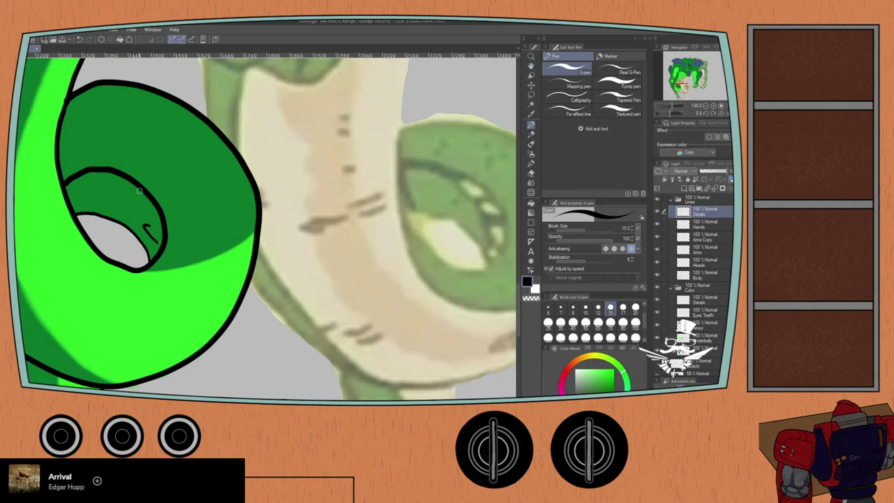
{"action": "left_click", "coordinate": [586, 307]}
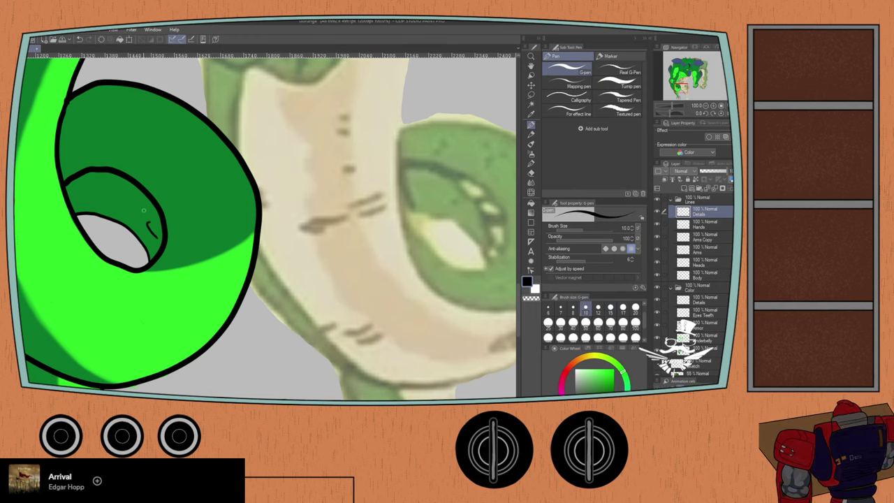
{"action": "left_click_drag", "start_coordinate": [157, 237], "coordinate": [122, 190]}
- With the canvas rotated 180 degrees, add more small scale marks toward both ends of the coil's inner band
{"action": "left_click_drag", "start_coordinate": [668, 114], "coordinate": [685, 123]}
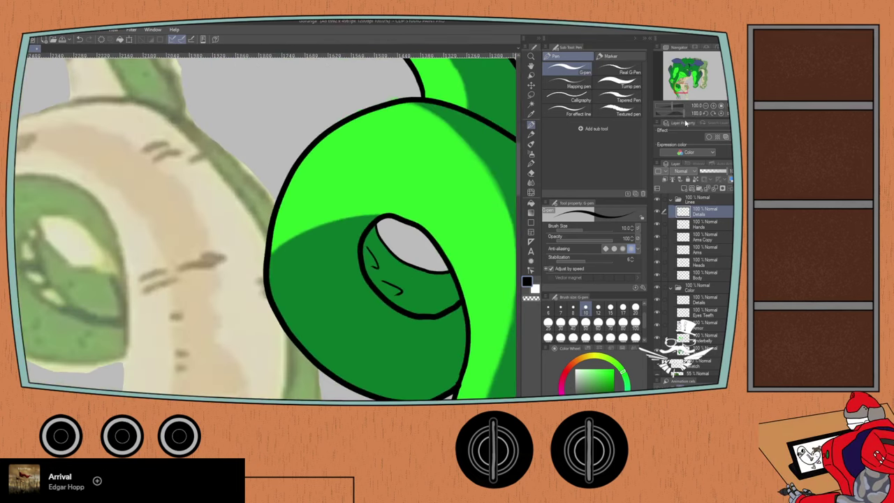
{"action": "left_click_drag", "start_coordinate": [293, 274], "coordinate": [146, 210]}
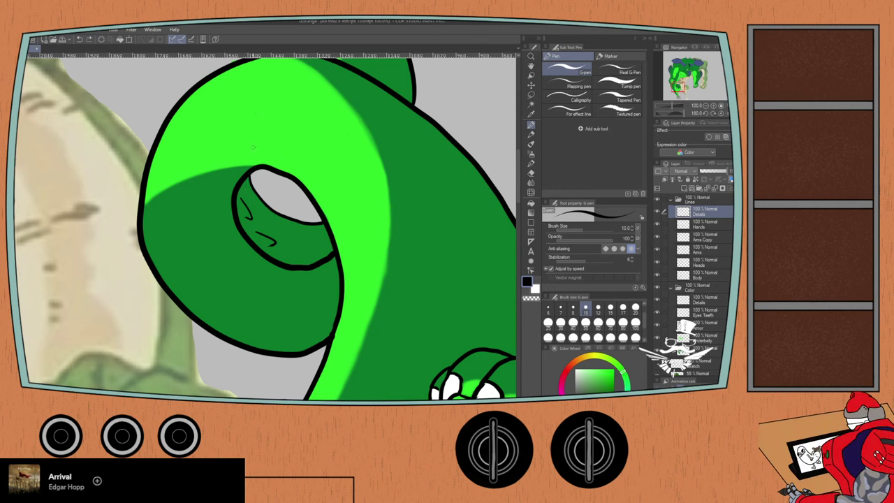
{"action": "left_click_drag", "start_coordinate": [246, 180], "coordinate": [243, 194]}
{"action": "left_click_drag", "start_coordinate": [282, 248], "coordinate": [311, 247]}
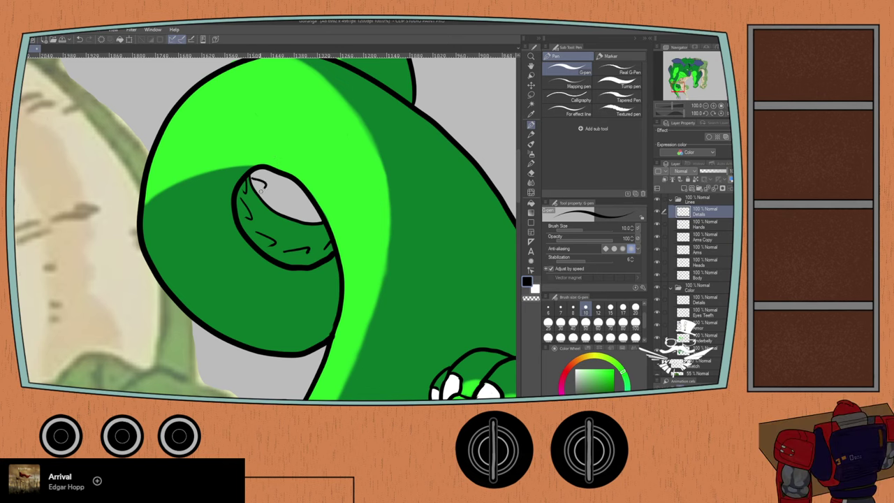
- Draw a row of small pointed scales along the curved edge of the tail coil's opening, redoing unsatisfactory strokes
{"action": "left_click_drag", "start_coordinate": [250, 172], "coordinate": [279, 205]}
{"action": "key", "text": "ctrl+z"}
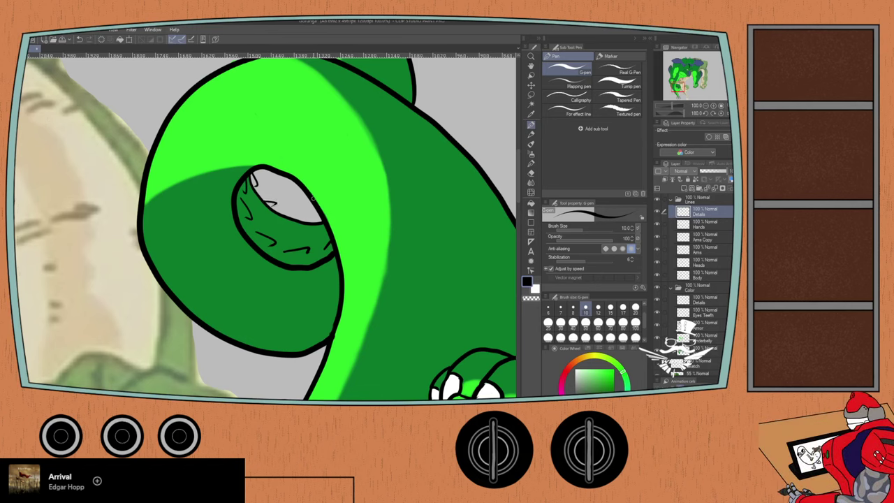
{"action": "key", "text": "ctrl+z"}
{"action": "left_click_drag", "start_coordinate": [683, 114], "coordinate": [678, 114]}
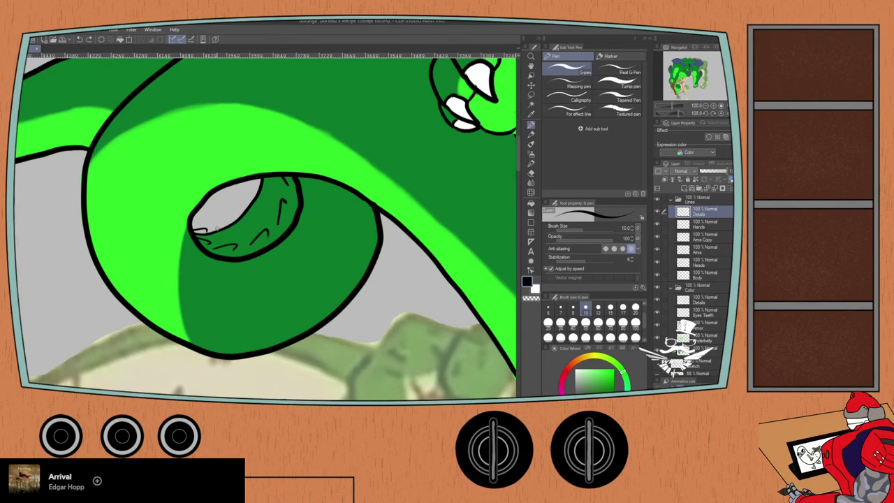
{"action": "left_click_drag", "start_coordinate": [240, 214], "coordinate": [259, 178]}
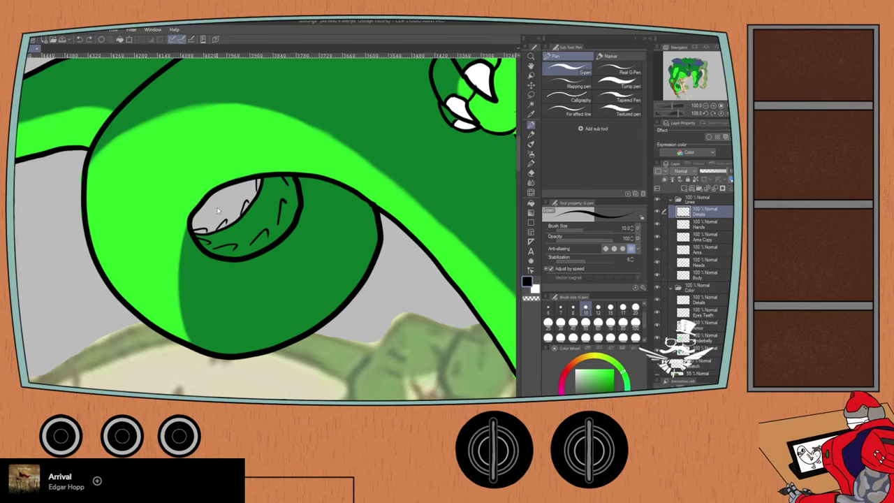
{"action": "key", "text": "ctrl+z"}
{"action": "key", "text": "ctrl+z"}
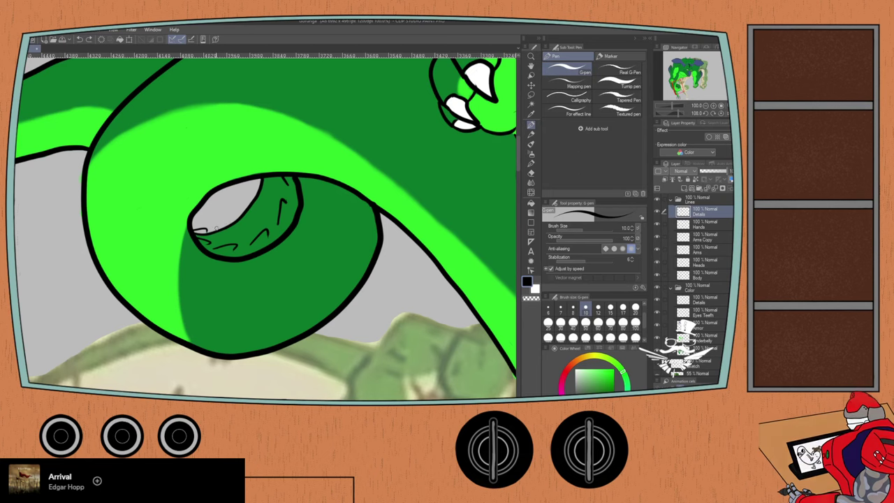
{"action": "left_click_drag", "start_coordinate": [214, 232], "coordinate": [228, 218]}
{"action": "left_click_drag", "start_coordinate": [225, 224], "coordinate": [261, 182]}
{"action": "key", "text": "ctrl+z"}
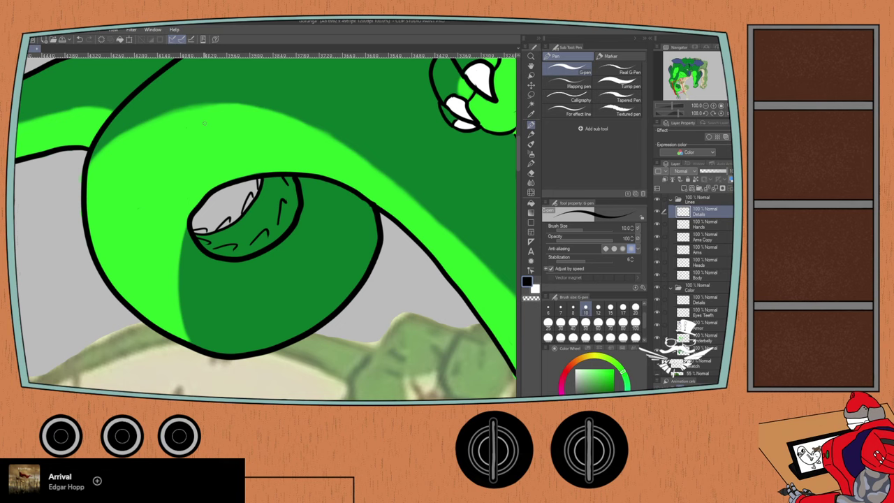
- With the canvas rotation reset, draw short dividing lines across the coil's inner band between the scale marks and the opening's edge
{"action": "left_click", "coordinate": [721, 106]}
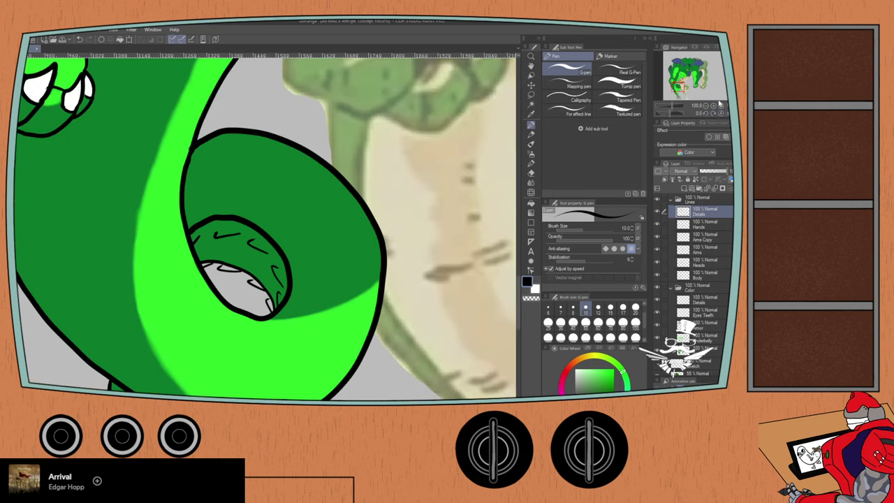
{"action": "key", "text": "ctrl+minus"}
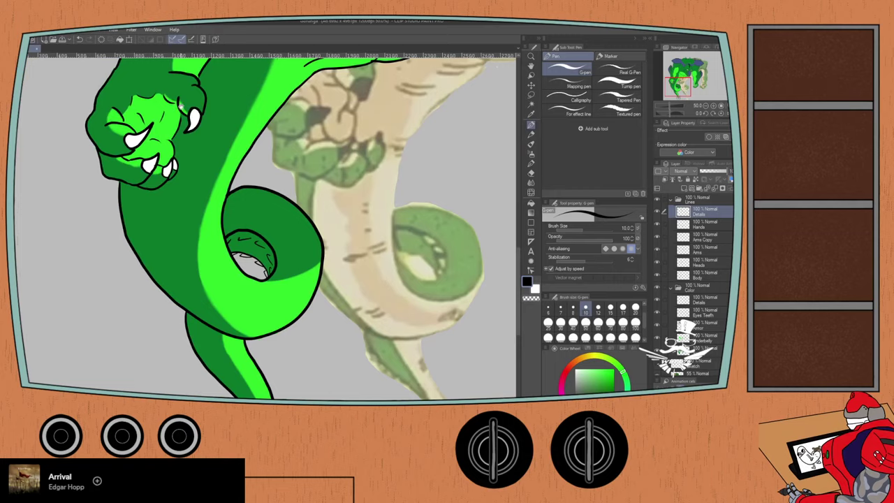
{"action": "left_click_drag", "start_coordinate": [181, 106], "coordinate": [178, 220]}
{"action": "mouse_move", "coordinate": [183, 77]}
{"action": "left_mouse_down"}
{"action": "mouse_move", "coordinate": [190, 280]}
{"action": "mouse_move", "coordinate": [185, 63]}
{"action": "left_mouse_up"}
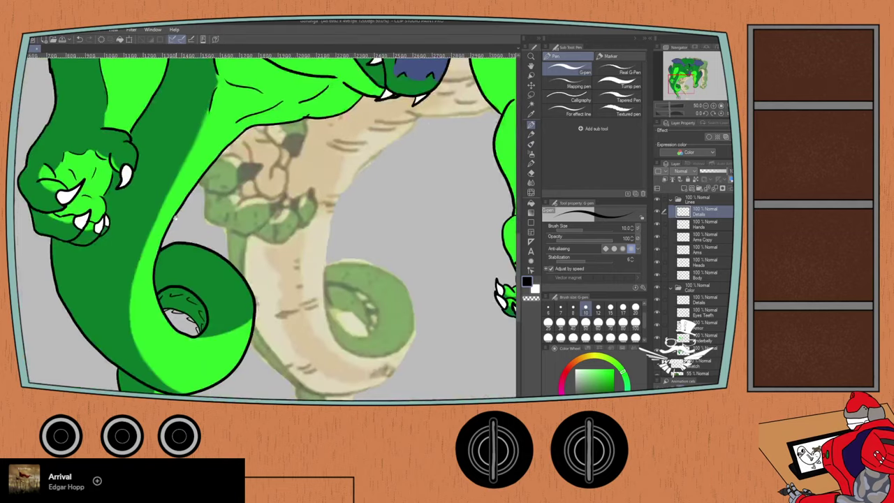
{"action": "left_click_drag", "start_coordinate": [180, 210], "coordinate": [192, 90]}
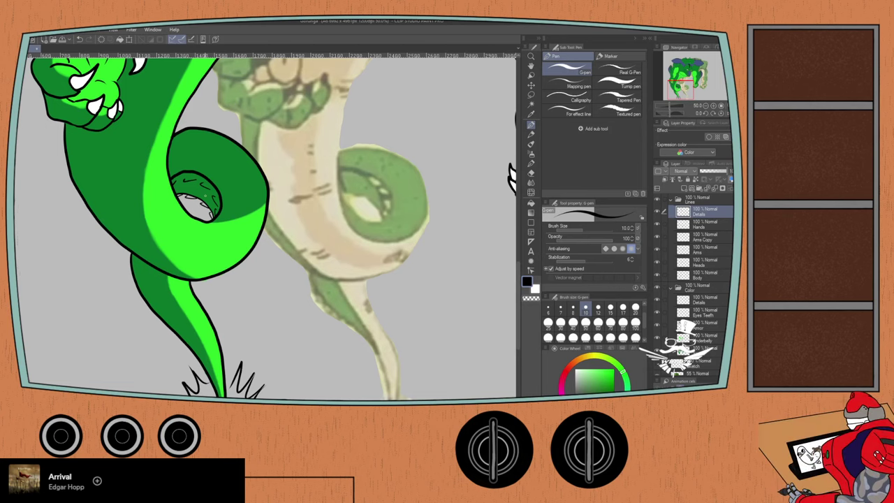
{"action": "scroll", "coordinate": [204, 196], "scroll_direction": "up", "scroll_amount": 2}
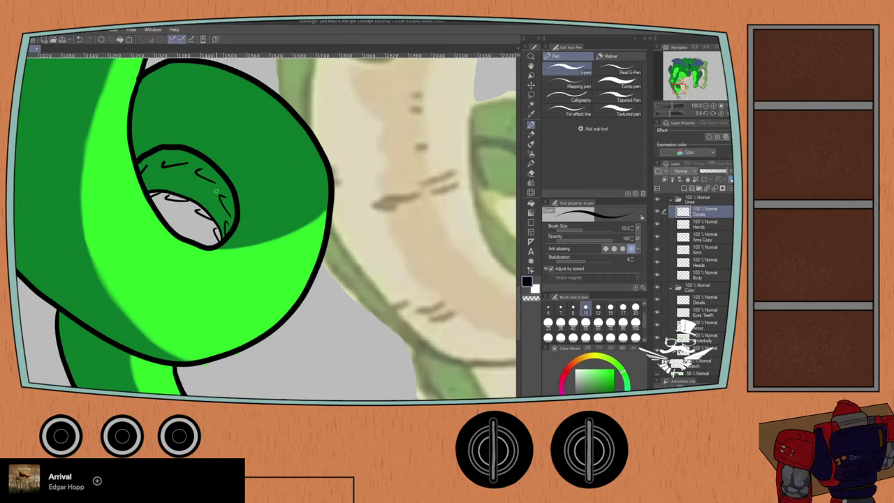
{"action": "left_click_drag", "start_coordinate": [188, 168], "coordinate": [181, 193]}
{"action": "left_click_drag", "start_coordinate": [151, 166], "coordinate": [157, 189]}
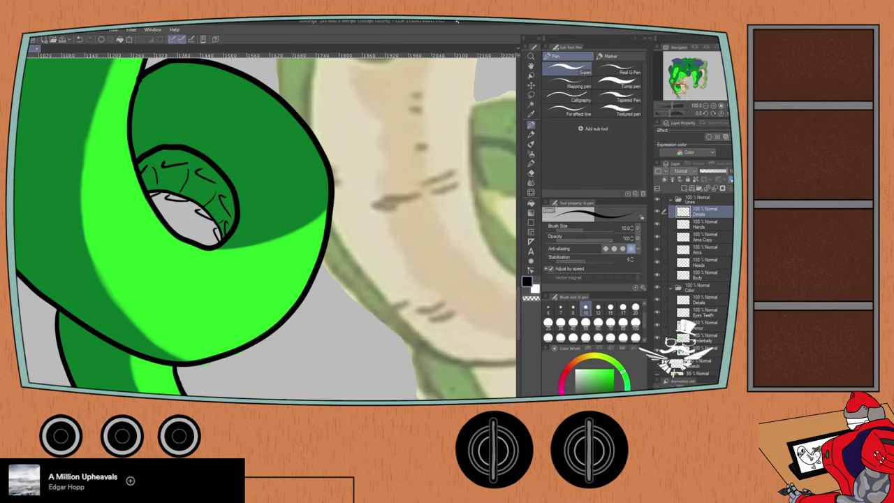
- On the Armor color layer, start filling the larger scales of the coil's inner band teal green using the Milli pen at size 12
{"action": "left_click", "coordinate": [668, 202]}
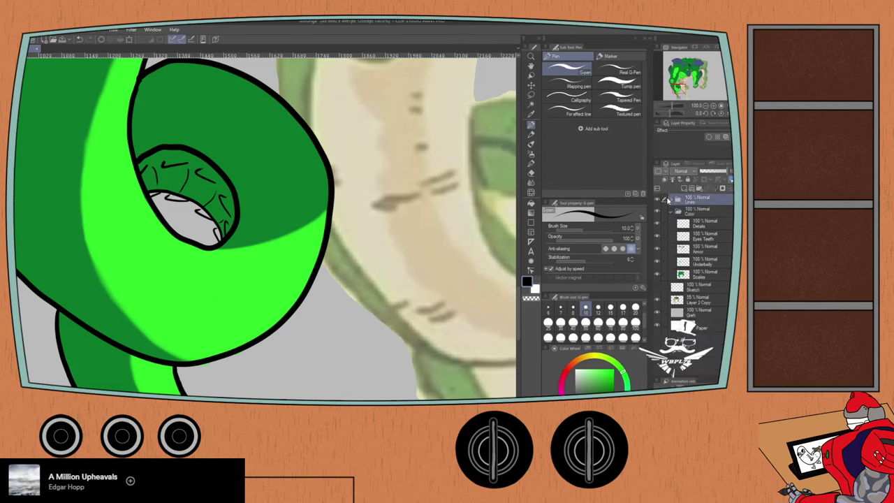
{"action": "left_click", "coordinate": [697, 262]}
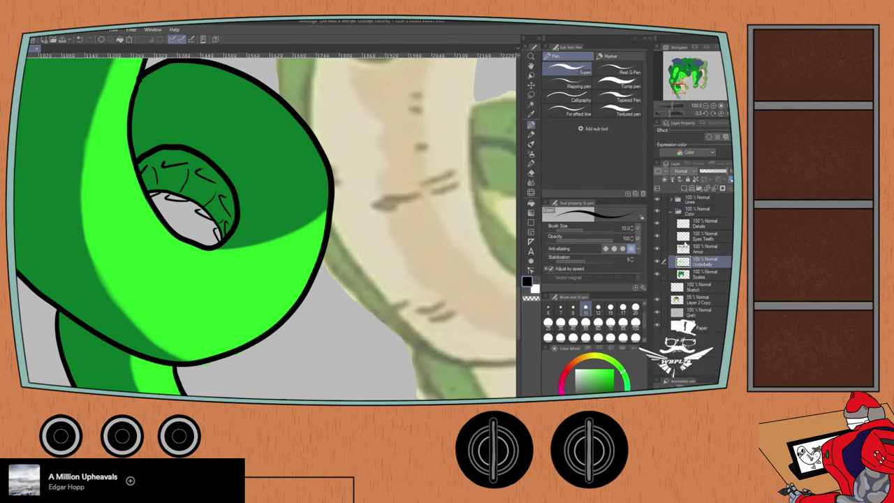
{"action": "left_click", "coordinate": [687, 247]}
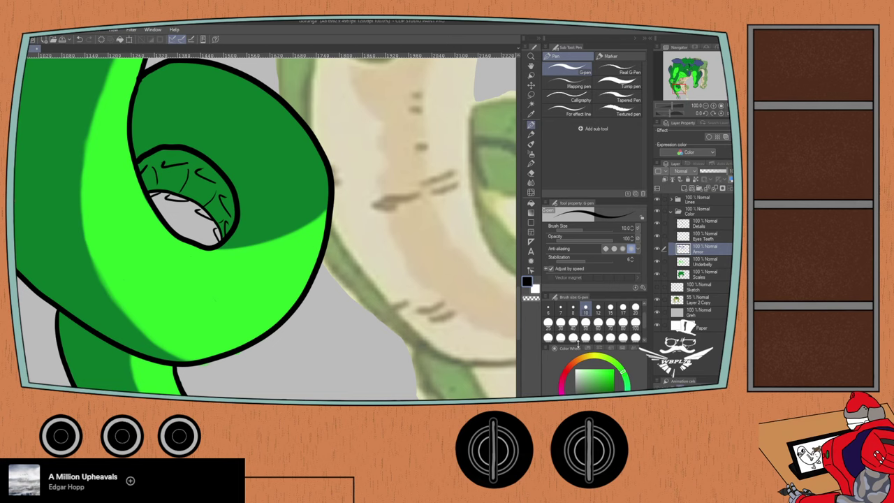
{"action": "left_click", "coordinate": [587, 350]}
{"action": "left_click", "coordinate": [545, 383]}
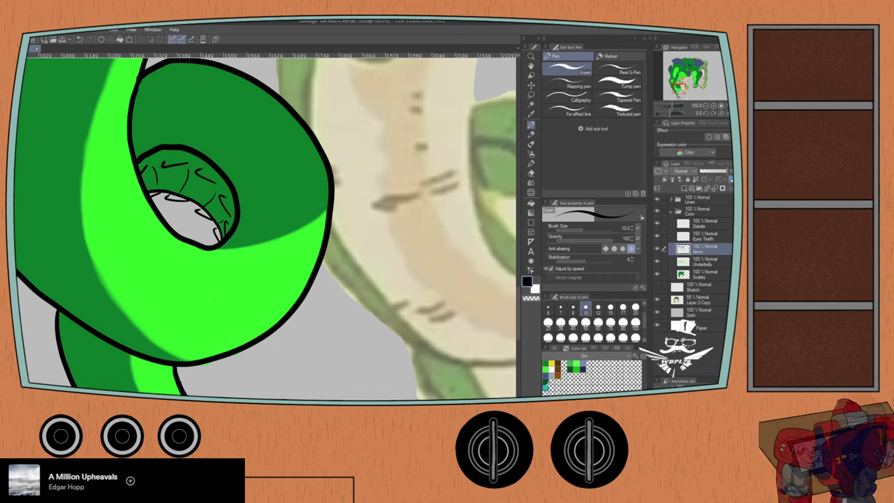
{"action": "scroll", "coordinate": [207, 157], "scroll_direction": "up", "scroll_amount": 2}
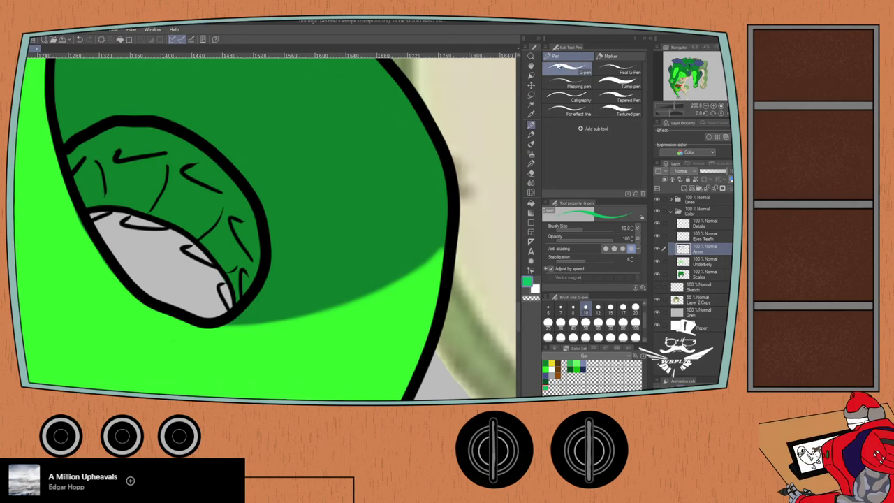
{"action": "left_click", "coordinate": [601, 56]}
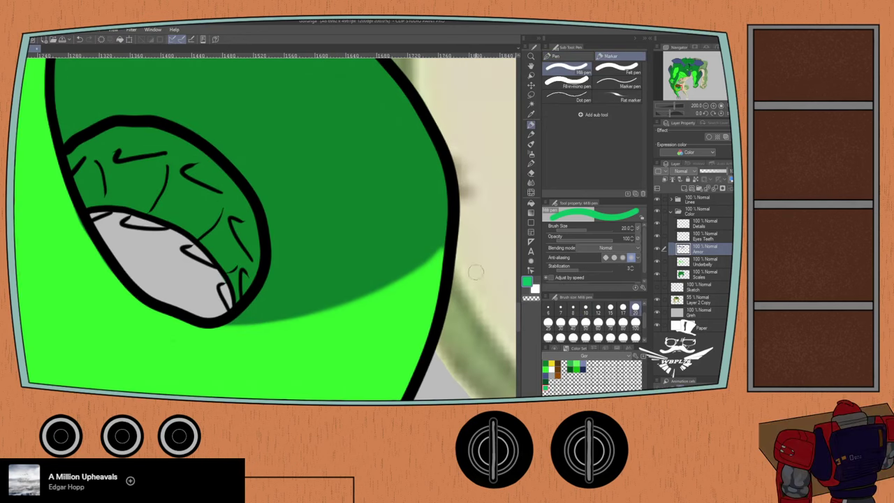
{"action": "left_click", "coordinate": [598, 307]}
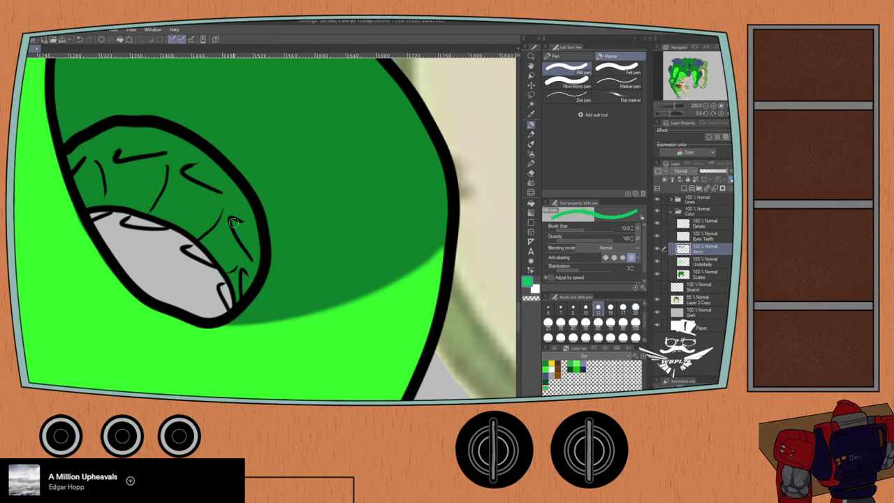
{"action": "mouse_move", "coordinate": [236, 222]}
{"action": "left_mouse_down"}
{"action": "mouse_move", "coordinate": [249, 257]}
{"action": "mouse_move", "coordinate": [243, 227]}
{"action": "left_mouse_up"}
{"action": "mouse_move", "coordinate": [184, 167]}
{"action": "left_mouse_down"}
{"action": "mouse_move", "coordinate": [217, 189]}
{"action": "mouse_move", "coordinate": [193, 168]}
{"action": "left_mouse_up"}
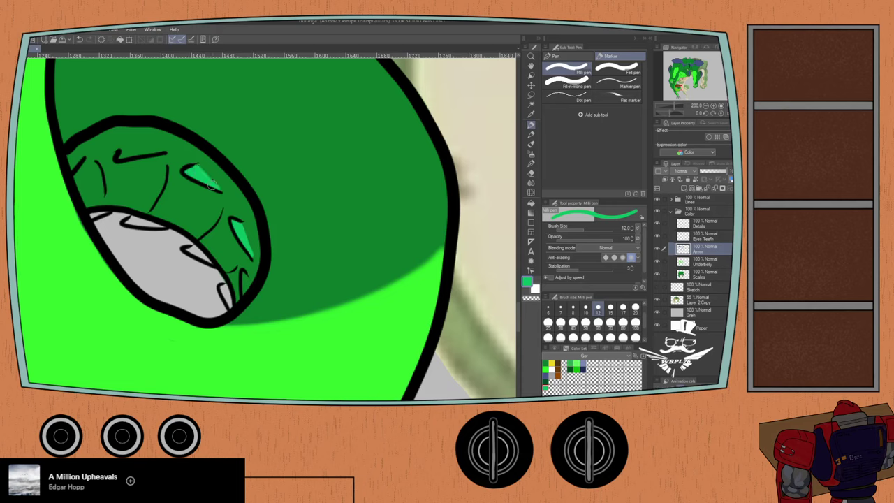
- Fill the small pointed scales along the edge of the coil's opening with the same teal green
{"action": "mouse_move", "coordinate": [243, 275]}
{"action": "left_mouse_down"}
{"action": "mouse_move", "coordinate": [244, 288]}
{"action": "mouse_move", "coordinate": [243, 276]}
{"action": "mouse_move", "coordinate": [226, 297]}
{"action": "mouse_move", "coordinate": [217, 280]}
{"action": "left_mouse_up"}
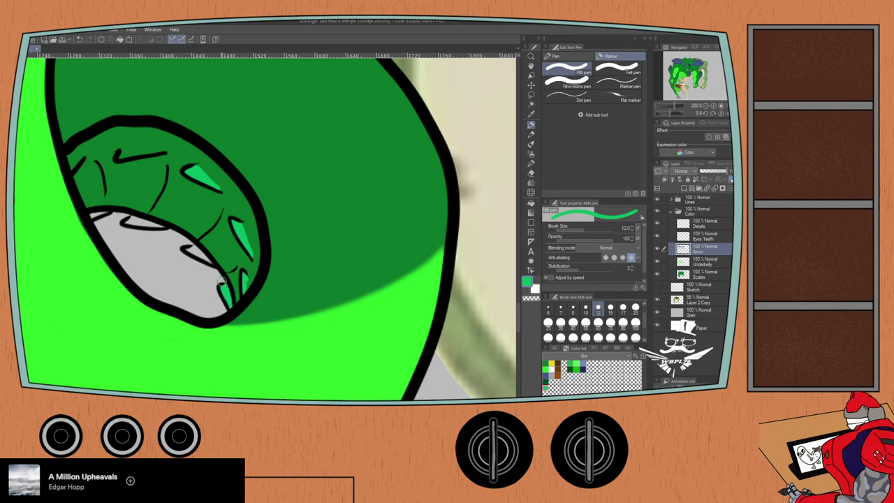
{"action": "mouse_move", "coordinate": [196, 249]}
{"action": "left_mouse_down"}
{"action": "mouse_move", "coordinate": [206, 260]}
{"action": "mouse_move", "coordinate": [191, 252]}
{"action": "left_mouse_up"}
{"action": "mouse_move", "coordinate": [156, 224]}
{"action": "left_mouse_down"}
{"action": "mouse_move", "coordinate": [127, 221]}
{"action": "mouse_move", "coordinate": [159, 224]}
{"action": "left_mouse_up"}
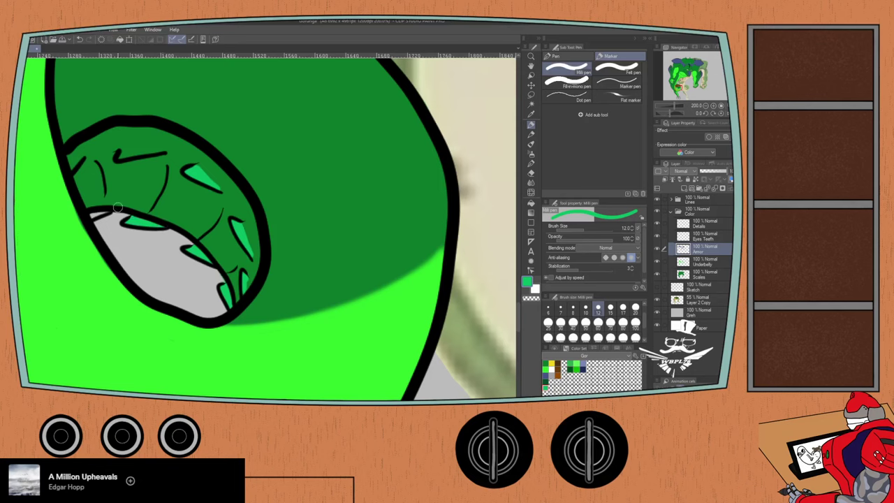
{"action": "mouse_move", "coordinate": [101, 212]}
{"action": "left_mouse_down"}
{"action": "mouse_move", "coordinate": [90, 217]}
{"action": "mouse_move", "coordinate": [105, 213]}
{"action": "left_mouse_up"}
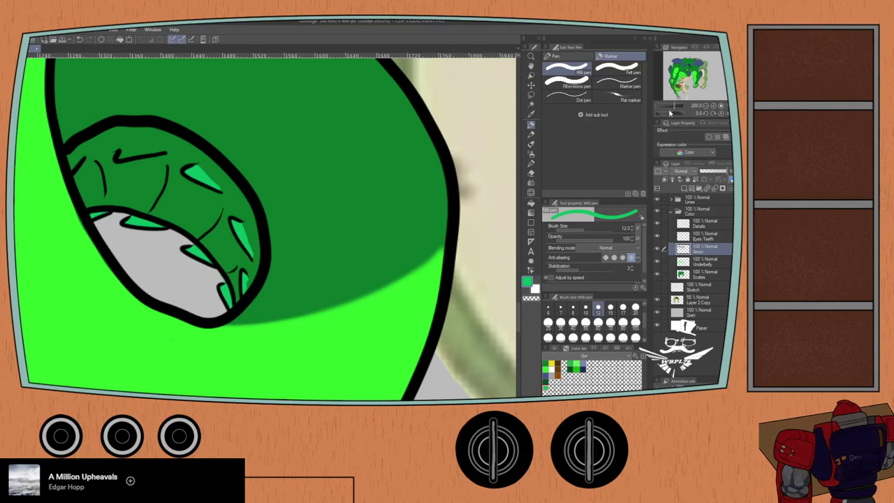
- With the canvas rotated 180 degrees, fill the remaining scales of the coil's inner band teal green, undoing a stray stroke
{"action": "left_click_drag", "start_coordinate": [669, 112], "coordinate": [685, 118]}
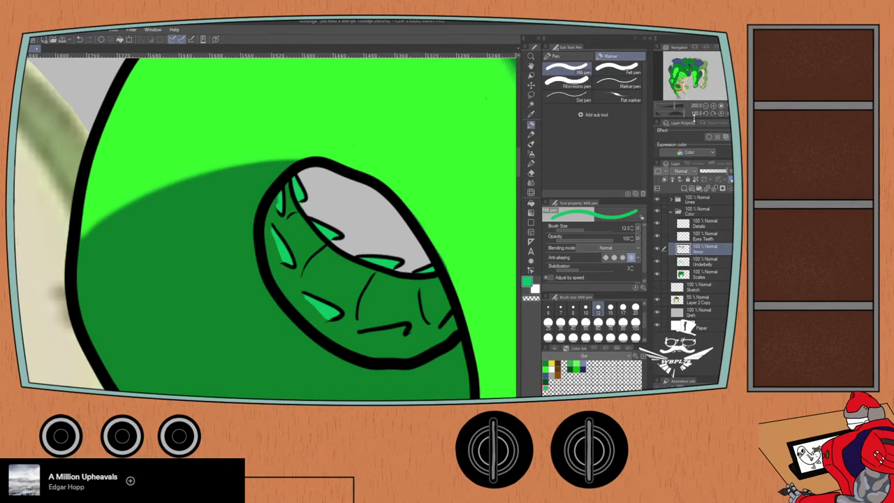
{"action": "left_click_drag", "start_coordinate": [377, 303], "coordinate": [311, 160]}
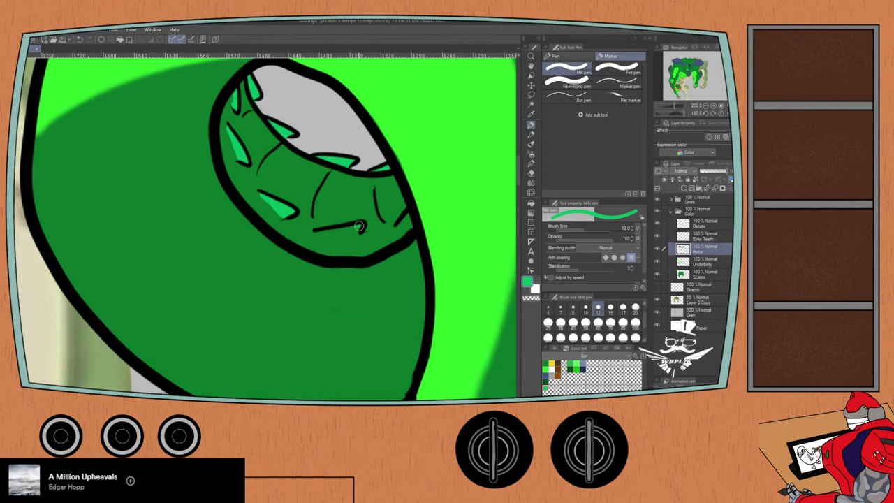
{"action": "mouse_move", "coordinate": [345, 227]}
{"action": "left_mouse_down"}
{"action": "mouse_move", "coordinate": [363, 229]}
{"action": "mouse_move", "coordinate": [315, 231]}
{"action": "left_mouse_up"}
{"action": "mouse_move", "coordinate": [396, 220]}
{"action": "left_mouse_down"}
{"action": "mouse_move", "coordinate": [405, 209]}
{"action": "mouse_move", "coordinate": [402, 221]}
{"action": "left_mouse_up"}
{"action": "key", "text": "ctrl+z"}
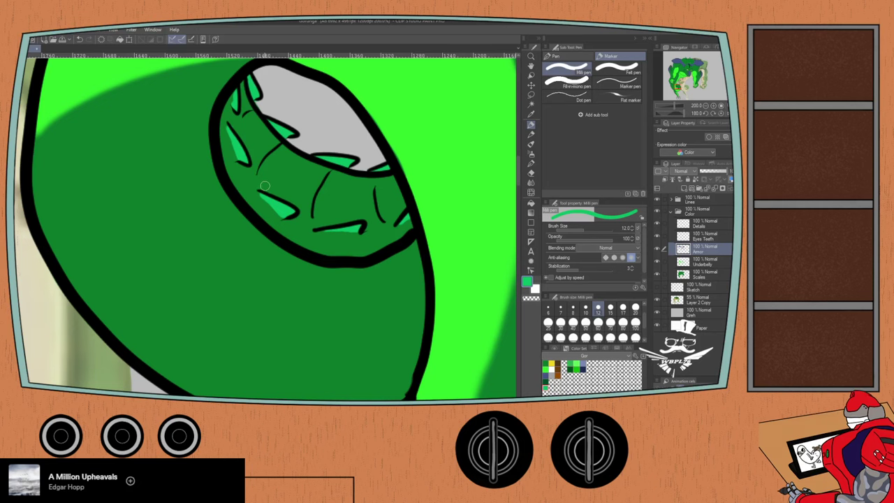
- Try airbrushing a soft teal edge along one inner-band scale with the Soft airbrush at sizes 15 and 10
{"action": "key", "text": "b"}
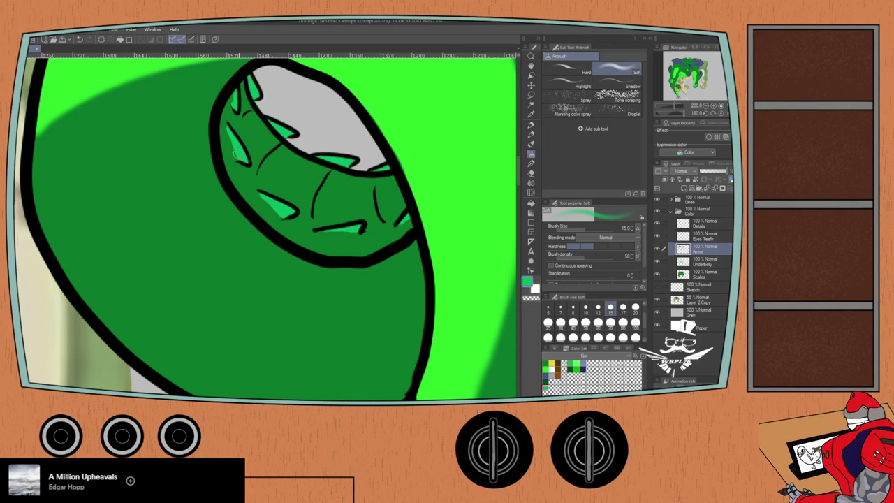
{"action": "left_click_drag", "start_coordinate": [236, 157], "coordinate": [229, 139]}
{"action": "key", "text": "ctrl+z"}
{"action": "key", "text": "ctrl+z"}
{"action": "left_click", "coordinate": [586, 308]}
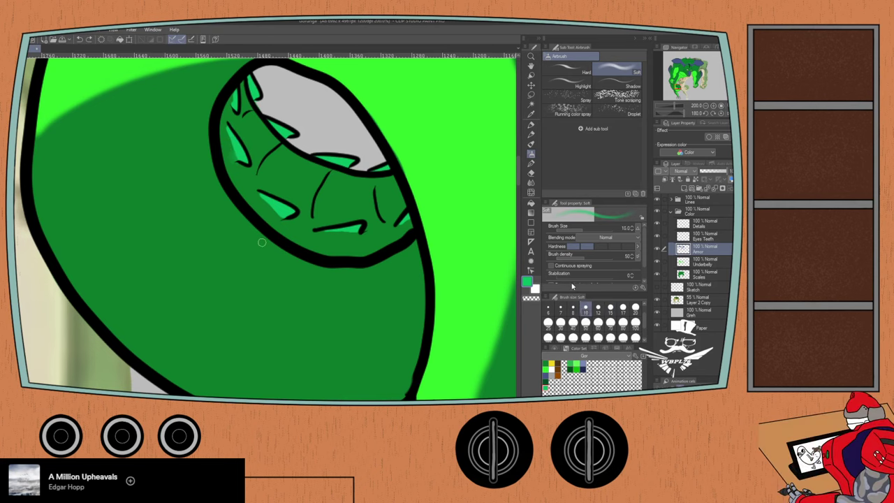
{"action": "left_click_drag", "start_coordinate": [235, 157], "coordinate": [228, 129]}
{"action": "key", "text": "ctrl+z"}
{"action": "mouse_move", "coordinate": [227, 133]}
{"action": "left_mouse_down"}
{"action": "mouse_move", "coordinate": [234, 154]}
{"action": "mouse_move", "coordinate": [230, 144]}
{"action": "left_mouse_up"}
- Soften the base edges of the coil's inner-band scales in teal with the Soft airbrush at size 7
{"action": "left_click", "coordinate": [560, 309]}
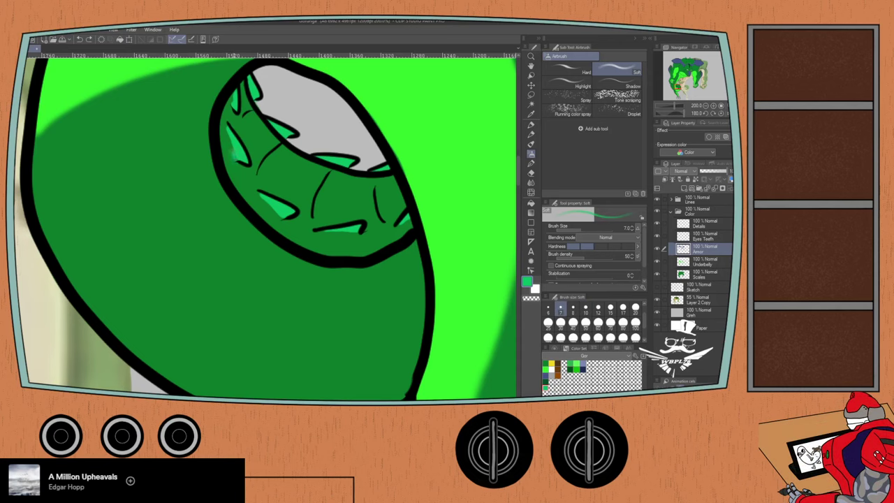
{"action": "mouse_move", "coordinate": [233, 155]}
{"action": "left_mouse_down"}
{"action": "mouse_move", "coordinate": [227, 126]}
{"action": "mouse_move", "coordinate": [228, 145]}
{"action": "left_mouse_up"}
{"action": "left_click_drag", "start_coordinate": [261, 195], "coordinate": [281, 218]}
{"action": "left_click_drag", "start_coordinate": [337, 233], "coordinate": [320, 231]}
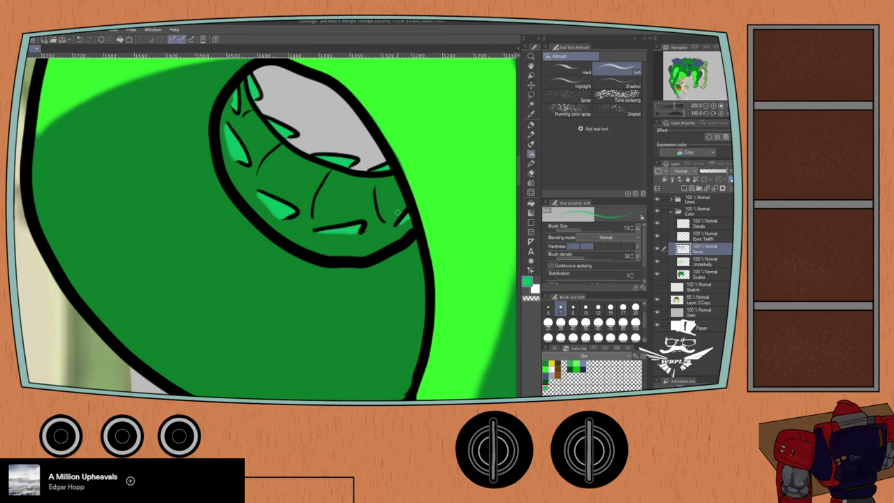
{"action": "left_click_drag", "start_coordinate": [410, 218], "coordinate": [400, 224]}
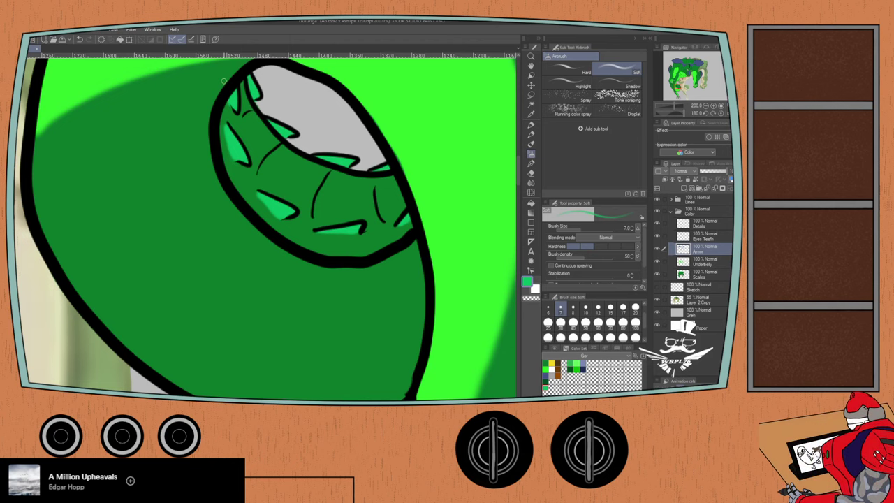
- Reset the canvas rotation and look over the whole character, from the tail up to the shoulders and head
{"action": "left_click", "coordinate": [720, 113]}
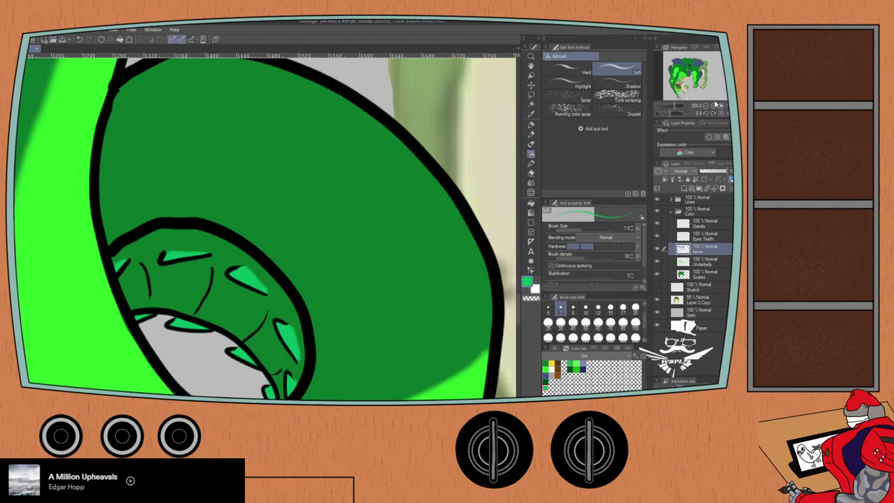
{"action": "left_click", "coordinate": [705, 105]}
{"action": "left_click", "coordinate": [705, 105]}
{"action": "left_click", "coordinate": [706, 105]}
{"action": "left_click", "coordinate": [706, 106]}
{"action": "left_click", "coordinate": [706, 106]}
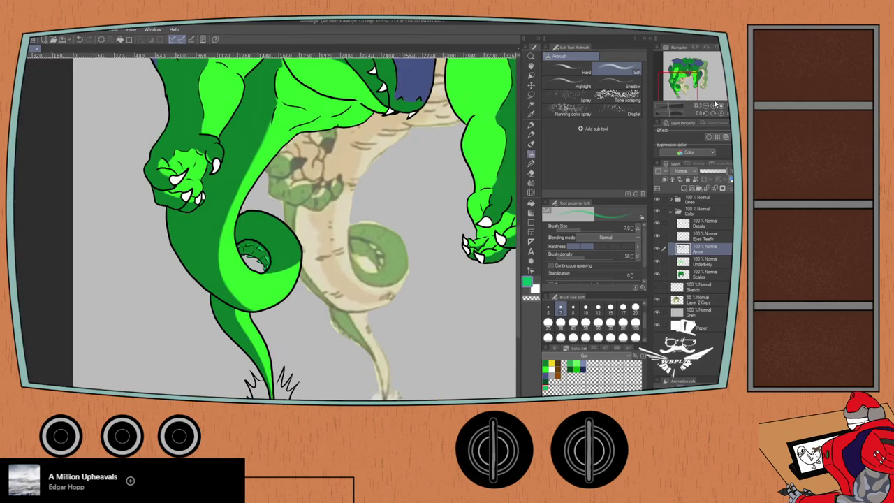
{"action": "left_click_drag", "start_coordinate": [246, 136], "coordinate": [161, 349]}
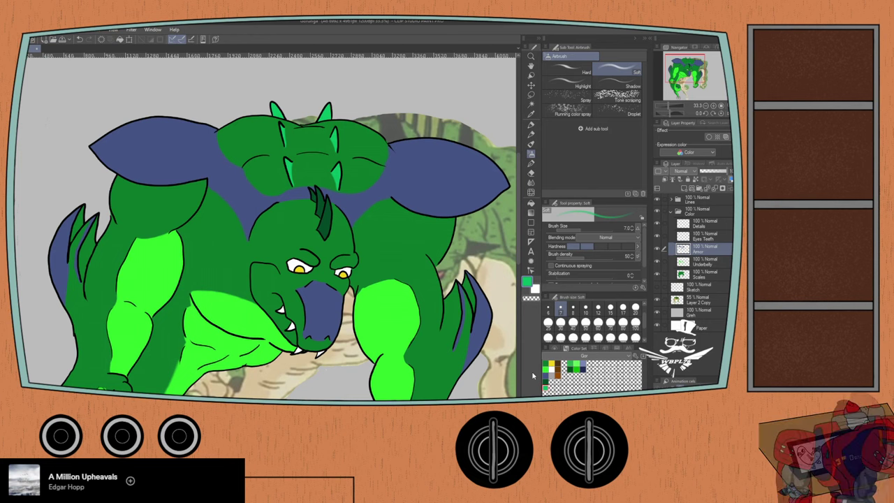
{"action": "left_click_drag", "start_coordinate": [154, 276], "coordinate": [134, 200]}
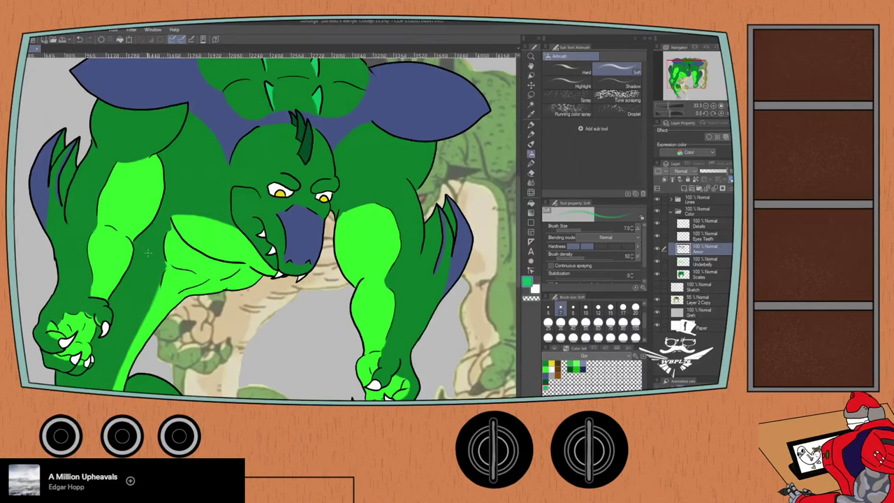
{"action": "scroll", "coordinate": [148, 253], "scroll_direction": "down", "scroll_amount": 3}
{"action": "scroll", "coordinate": [147, 231], "scroll_direction": "up", "scroll_amount": 2}
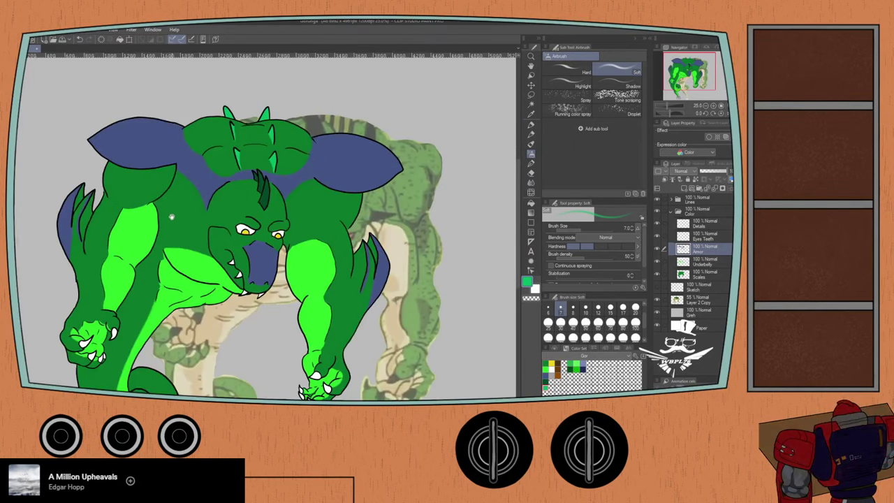
{"action": "scroll", "coordinate": [130, 198], "scroll_direction": "down", "scroll_amount": 3}
- Move the reference image on Layer 2 Copy out from behind the character to the empty area beside it
{"action": "left_click", "coordinate": [696, 297]}
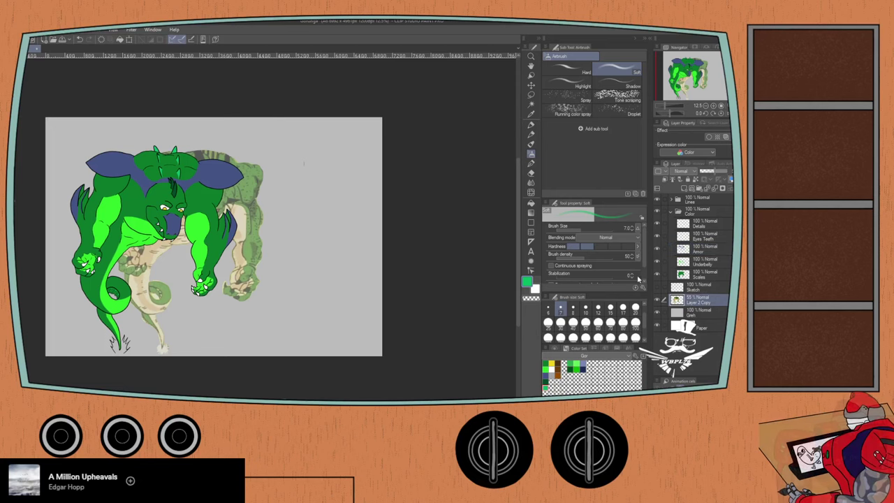
{"action": "key", "text": "ctrl+t"}
{"action": "mouse_move", "coordinate": [205, 247]}
{"action": "left_mouse_down"}
{"action": "mouse_move", "coordinate": [318, 232]}
{"action": "mouse_move", "coordinate": [323, 242]}
{"action": "left_mouse_up"}
{"action": "left_click", "coordinate": [300, 362]}
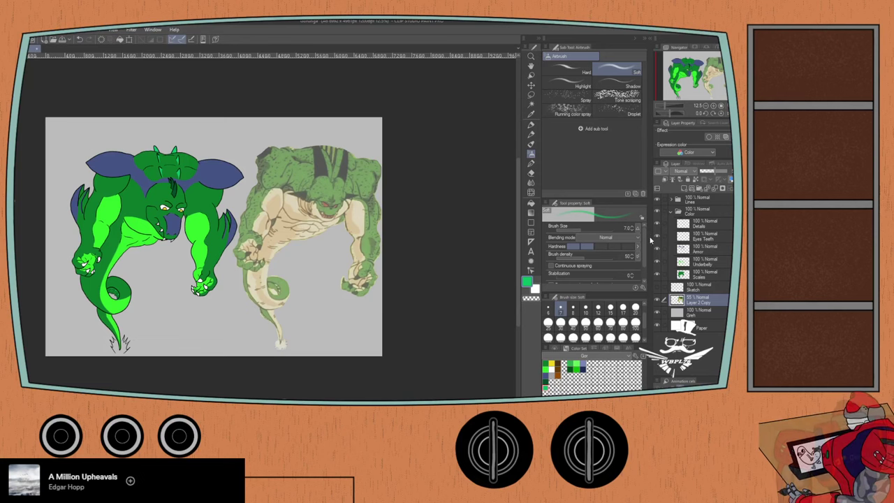
{"action": "left_click", "coordinate": [669, 213]}
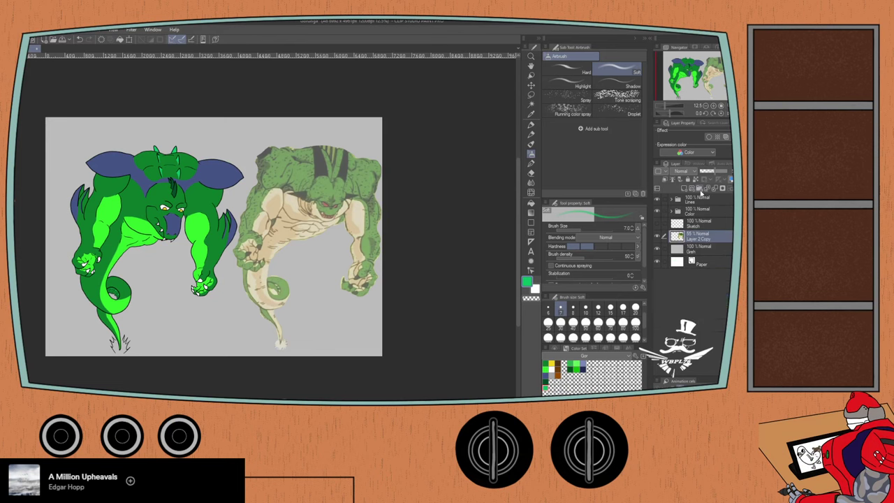
{"action": "left_click", "coordinate": [700, 188]}
{"action": "mouse_move", "coordinate": [677, 238]}
{"action": "left_mouse_down"}
{"action": "mouse_move", "coordinate": [679, 220]}
{"action": "mouse_move", "coordinate": [671, 218]}
{"action": "left_mouse_up"}
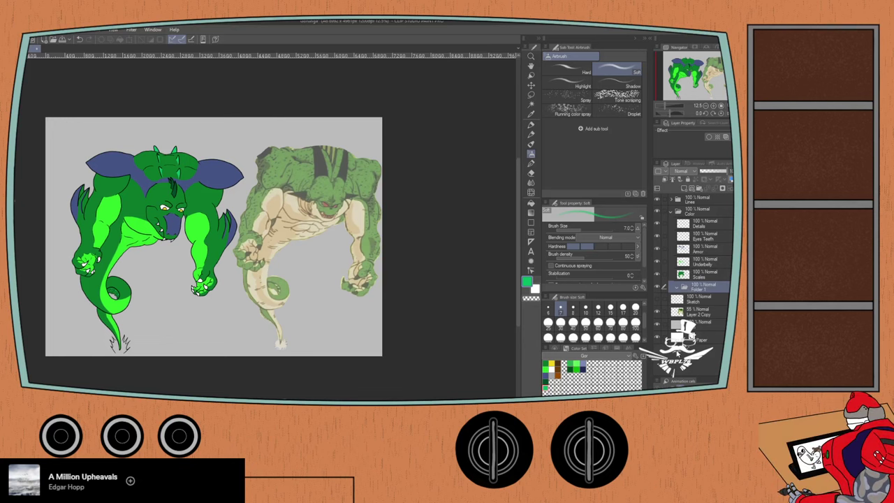
{"action": "key", "text": "ctrl+z"}
{"action": "key", "text": "ctrl+z"}
- Add two new layers above Details in the Color folder, naming the lower one Light and the upper one Shade
{"action": "left_click", "coordinate": [689, 227]}
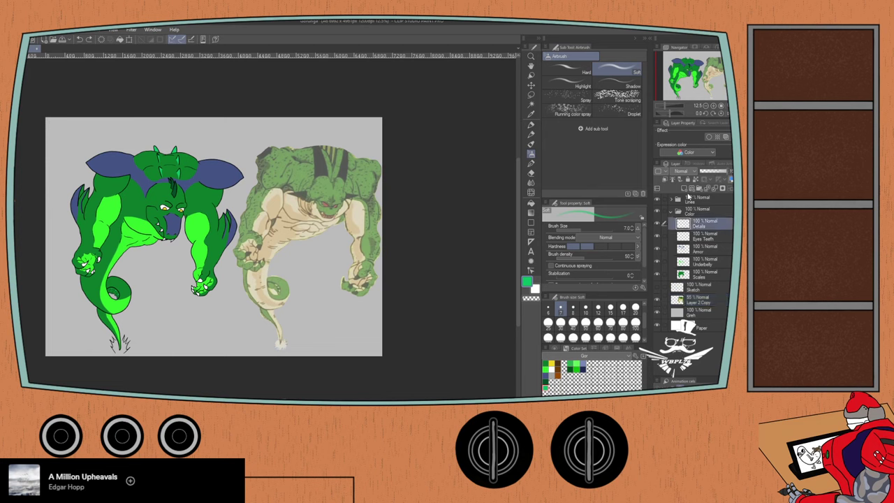
{"action": "left_click", "coordinate": [684, 189]}
{"action": "left_click", "coordinate": [684, 189]}
{"action": "left_click", "coordinate": [695, 239]}
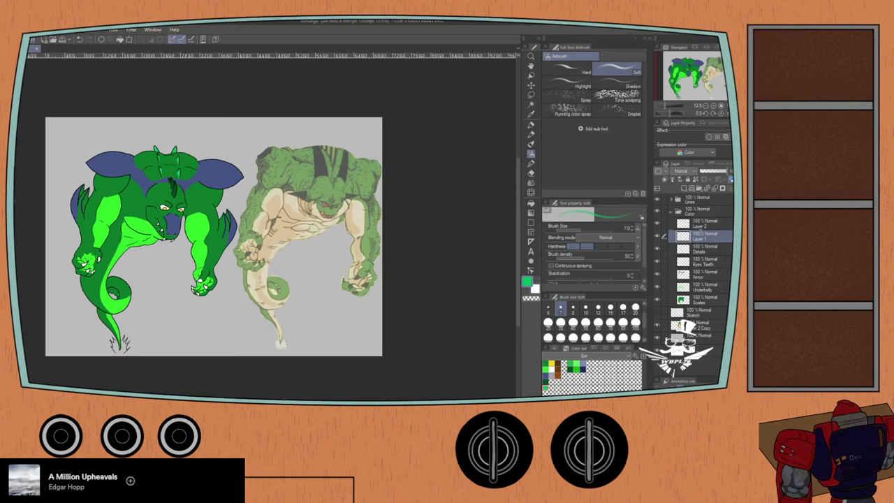
{"action": "type", "text": "Light"}
{"action": "left_click", "coordinate": [696, 230]}
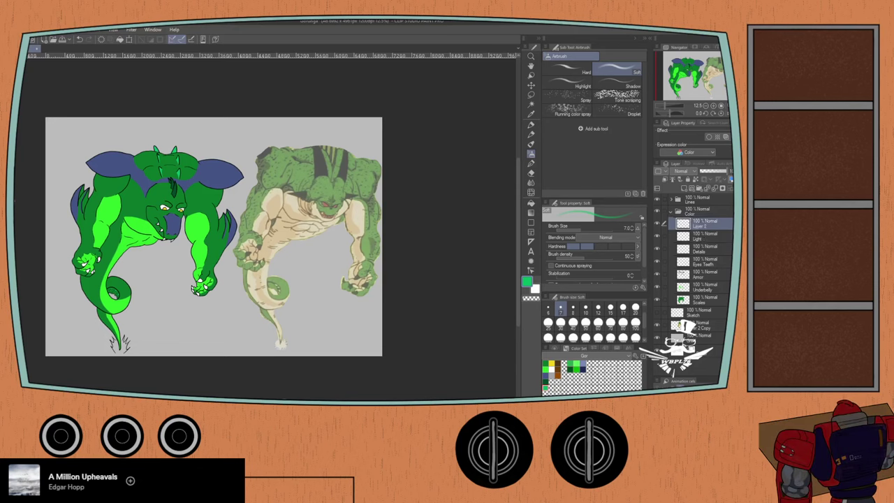
{"action": "type", "text": "Shade"}
{"action": "key", "text": "Return"}
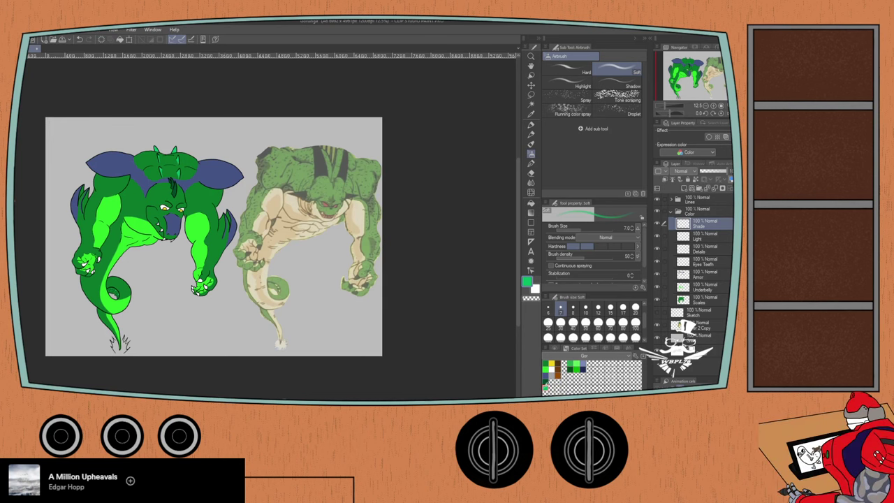
- Raise the reference image layer, Layer 2 Copy, to full opacity
{"action": "key", "text": "ctrl+plus"}
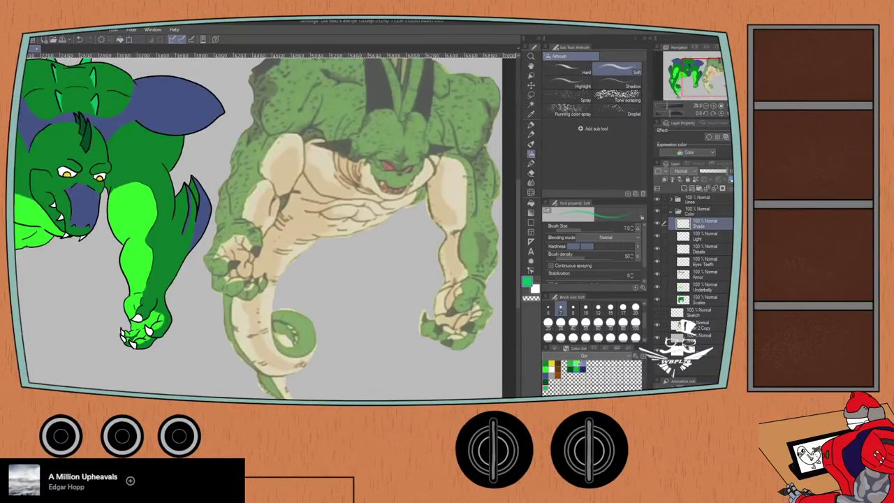
{"action": "left_click_drag", "start_coordinate": [78, 259], "coordinate": [140, 162]}
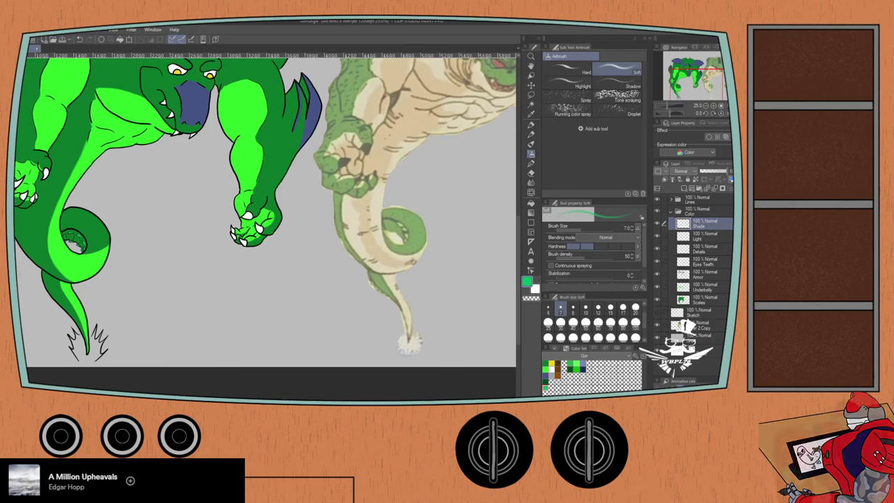
{"action": "left_click", "coordinate": [699, 325]}
{"action": "left_click_drag", "start_coordinate": [714, 172], "coordinate": [726, 172]}
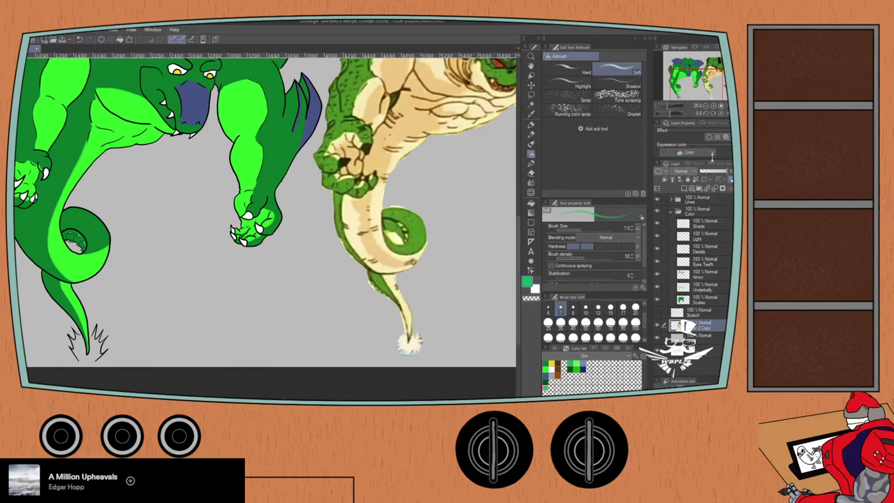
- Try a filled yellow circle in the empty corner above the reference figure using the Fill-in-mono pen
{"action": "left_click_drag", "start_coordinate": [256, 239], "coordinate": [201, 310]}
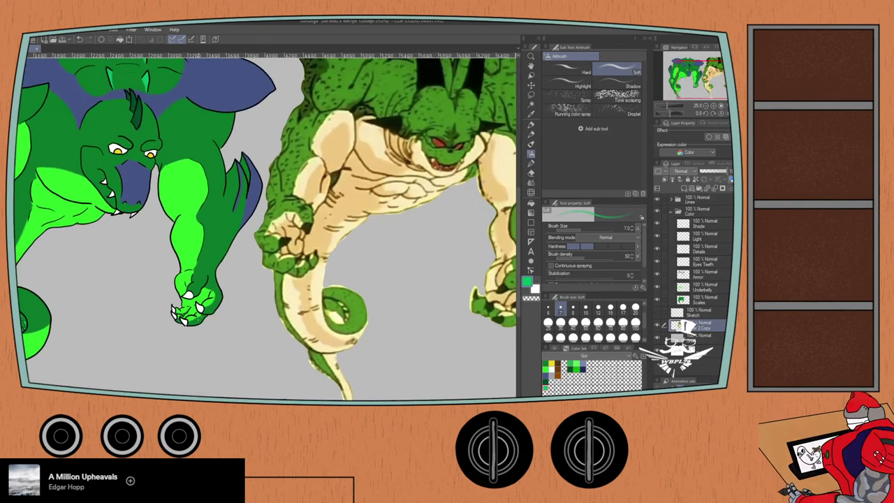
{"action": "scroll", "coordinate": [202, 309], "scroll_direction": "down", "scroll_amount": 2}
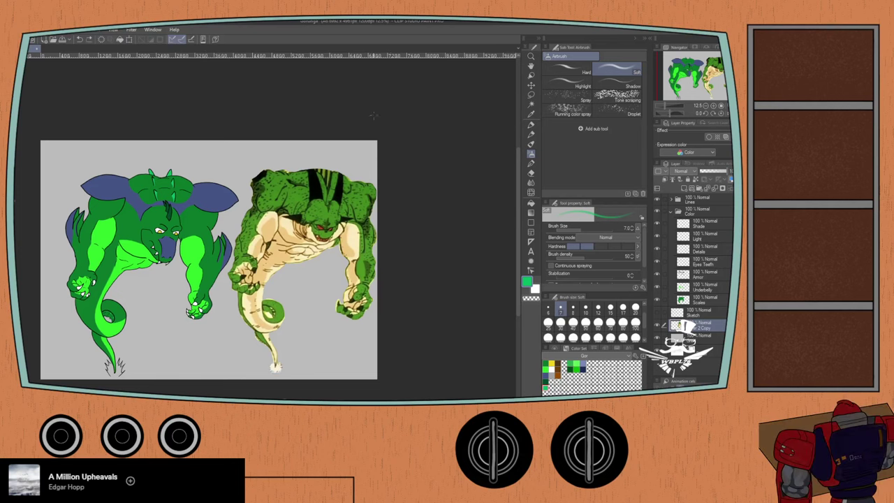
{"action": "left_click", "coordinate": [549, 362]}
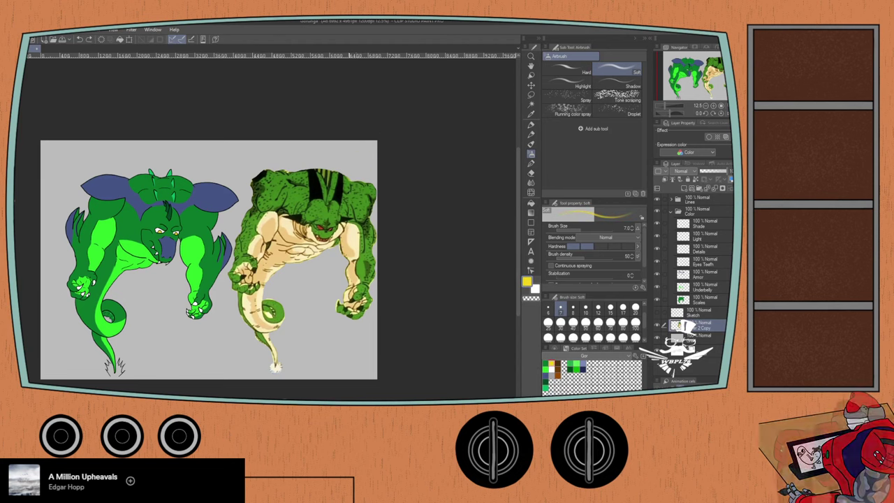
{"action": "key", "text": "p"}
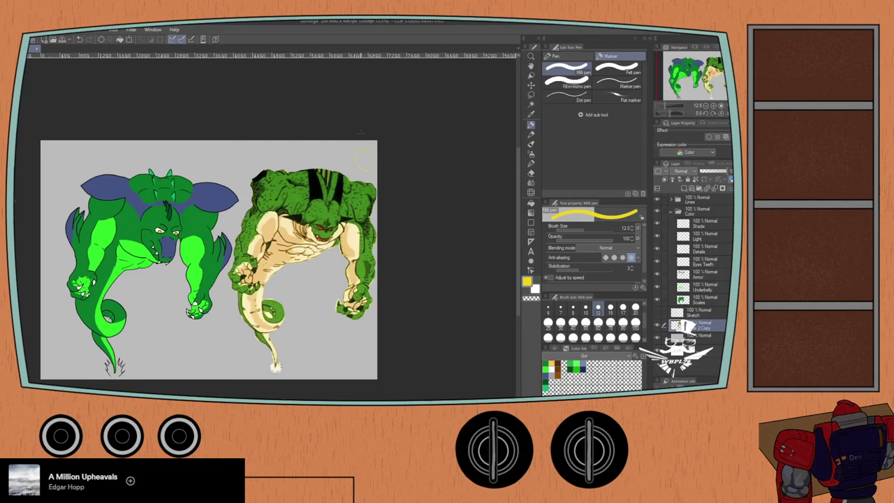
{"action": "left_click", "coordinate": [567, 82]}
{"action": "left_click", "coordinate": [363, 163]}
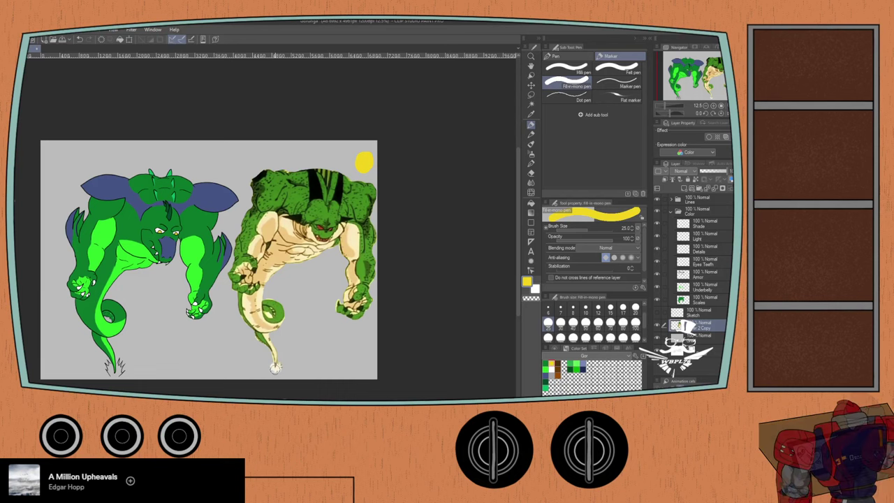
{"action": "key", "text": "ctrl+z"}
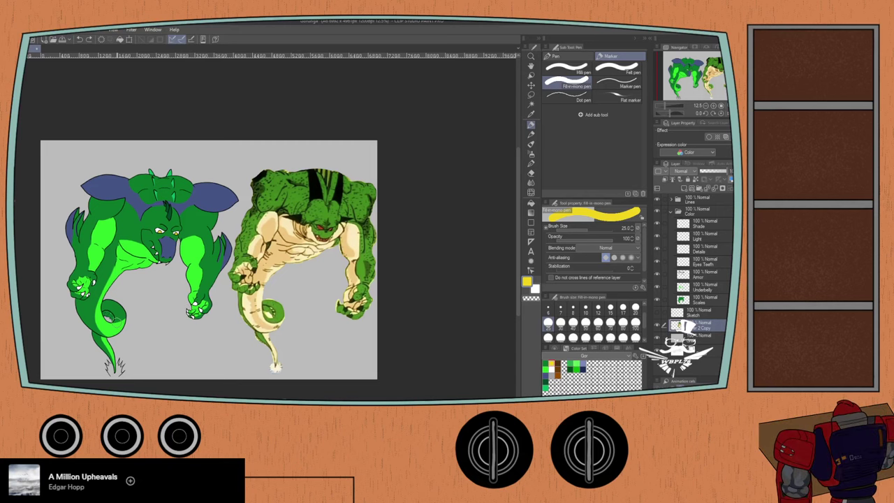
- Make Light the active layer with the light green swatch, and set up the Highlight airbrush at size 70
{"action": "left_click", "coordinate": [696, 240]}
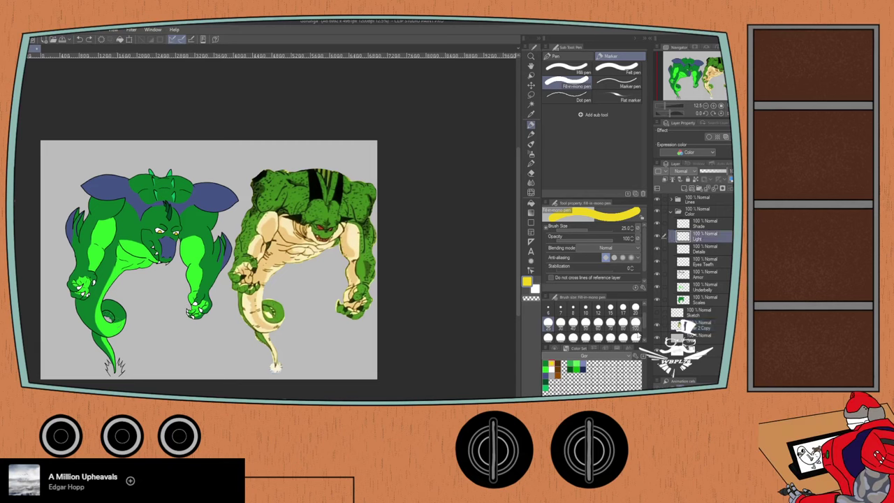
{"action": "left_click", "coordinate": [576, 363]}
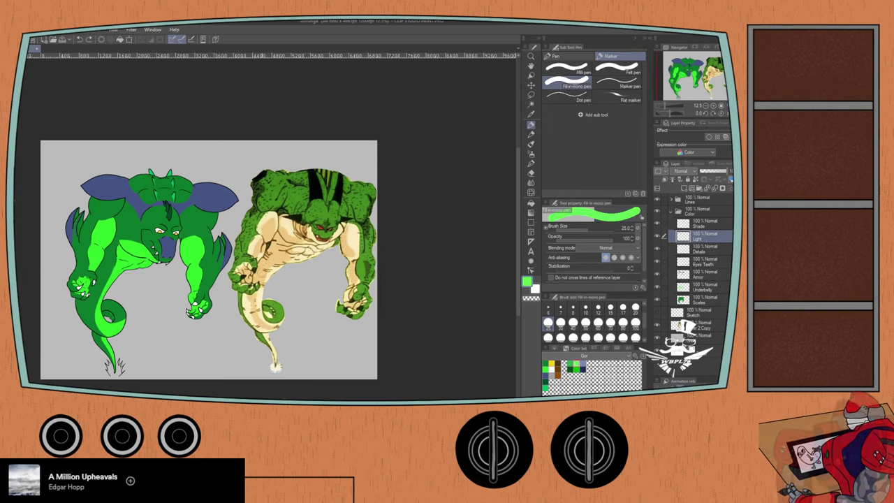
{"action": "scroll", "coordinate": [126, 276], "scroll_direction": "up", "scroll_amount": 3}
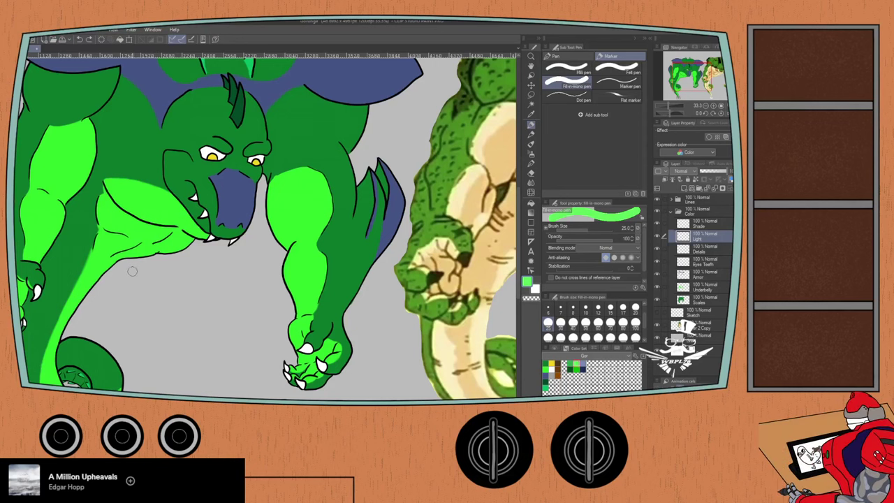
{"action": "key", "text": "p"}
{"action": "key", "text": "p"}
{"action": "key", "text": "b"}
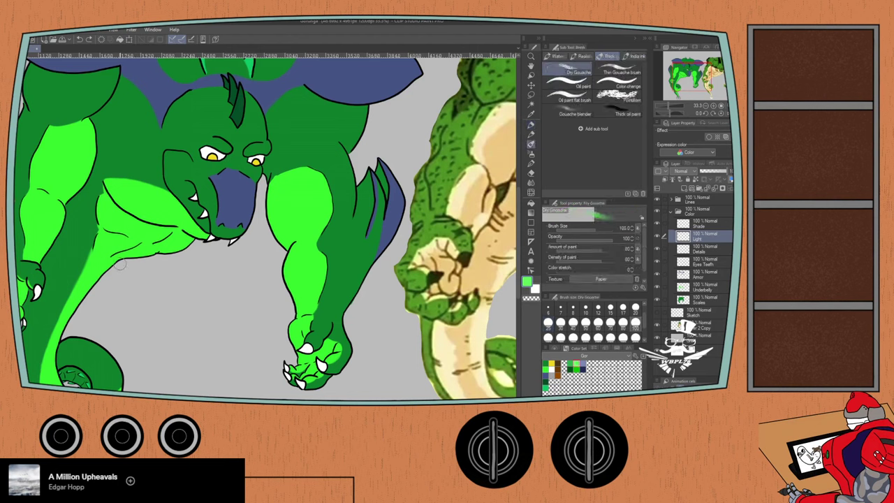
{"action": "key", "text": "b"}
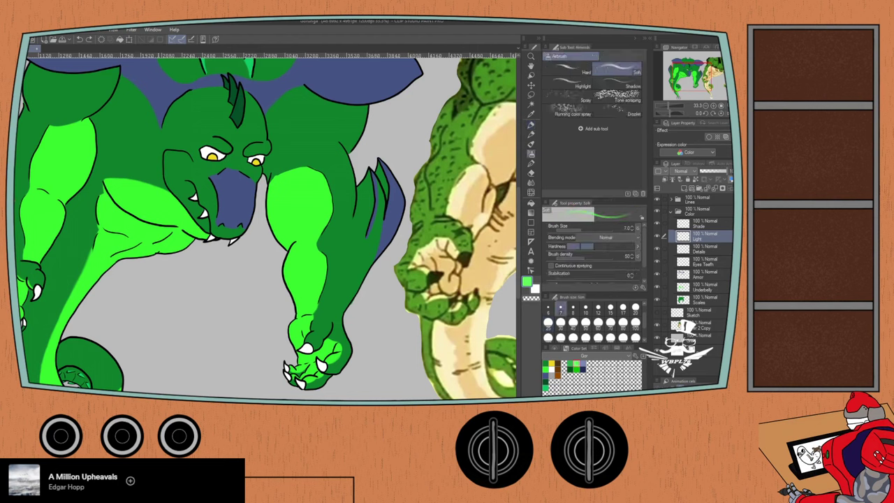
{"action": "left_click", "coordinate": [549, 84]}
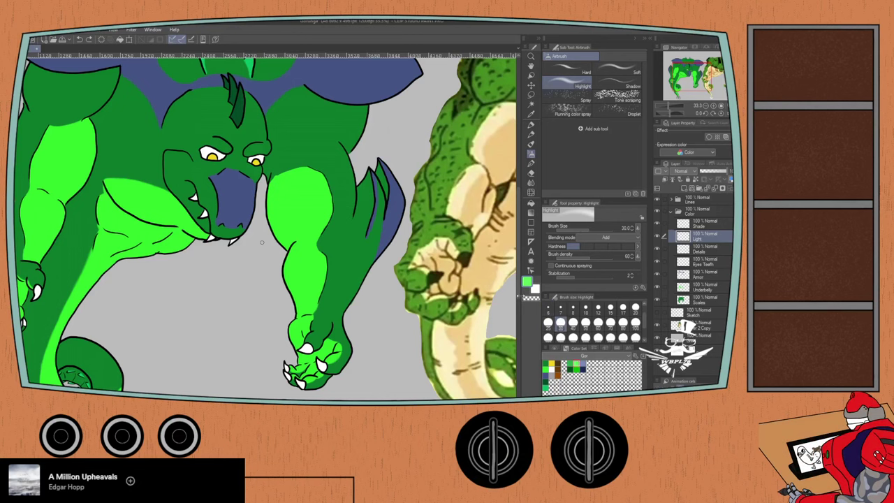
{"action": "left_click", "coordinate": [611, 323]}
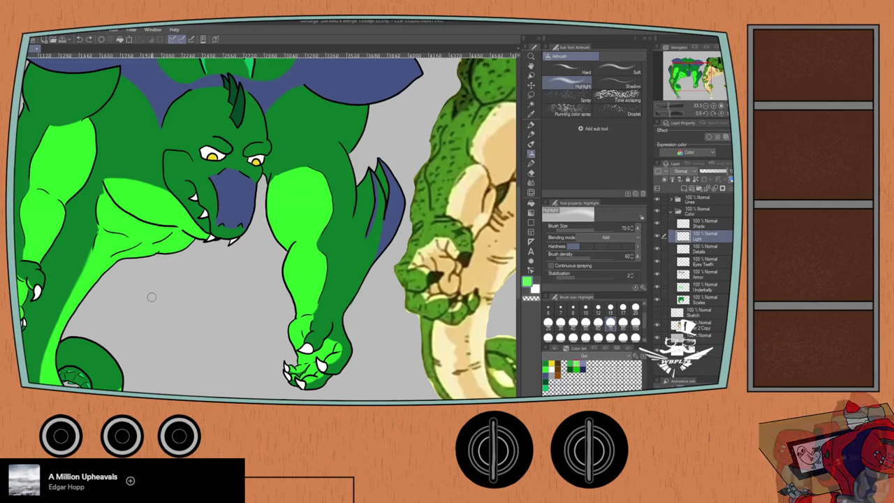
- Try a Highlight airbrush stroke across the character's chest on the Underbelly layer
{"action": "scroll", "coordinate": [152, 297], "scroll_direction": "down", "scroll_amount": 4}
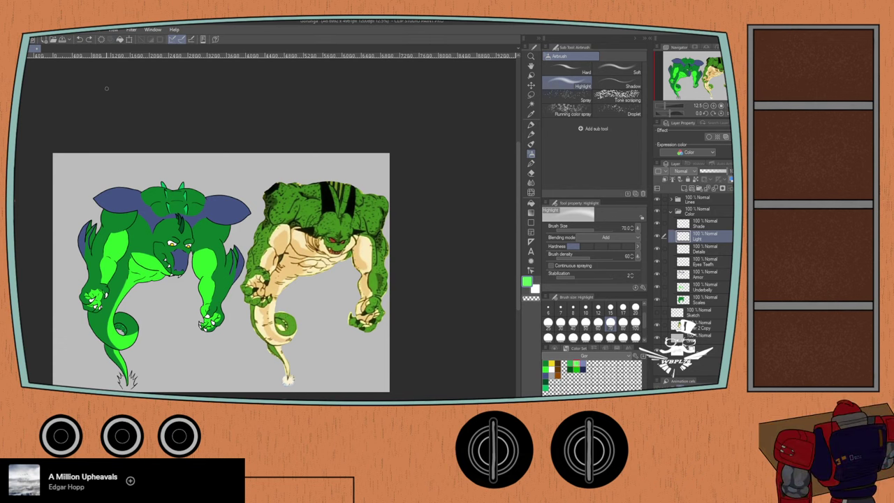
{"action": "scroll", "coordinate": [106, 88], "scroll_direction": "up", "scroll_amount": 4}
{"action": "left_click_drag", "start_coordinate": [211, 400], "coordinate": [141, 256]}
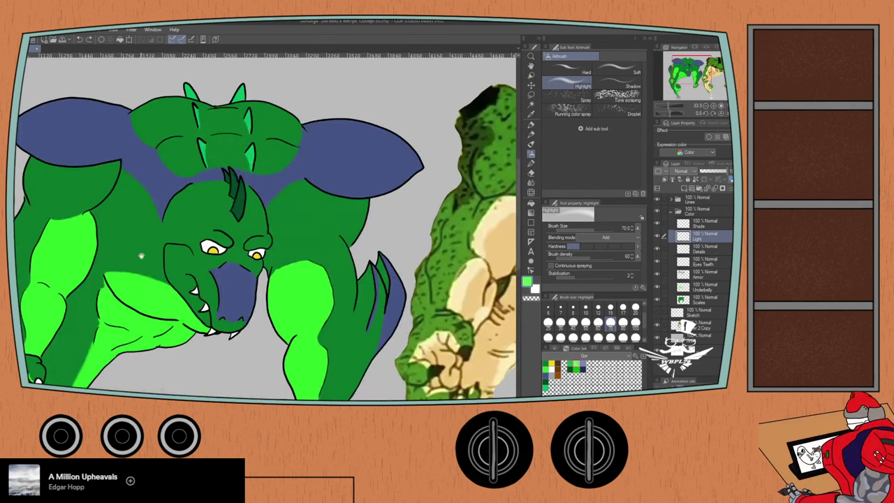
{"action": "left_click_drag", "start_coordinate": [236, 368], "coordinate": [177, 295]}
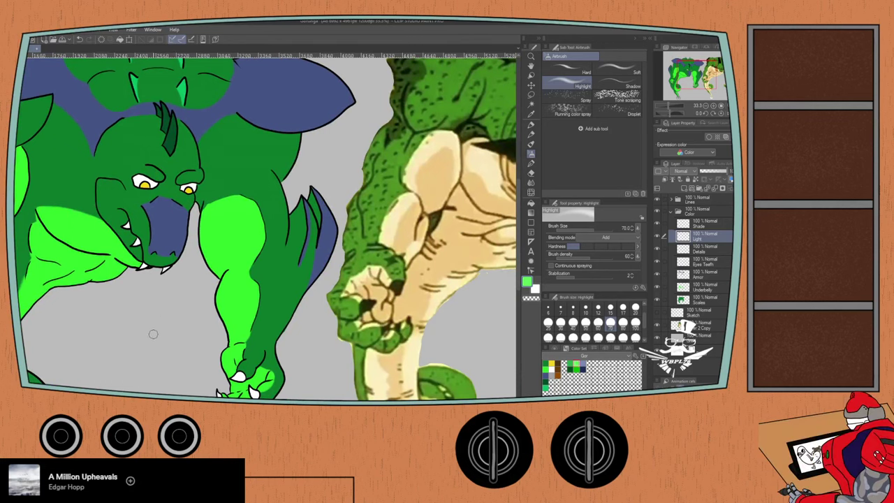
{"action": "left_click", "coordinate": [695, 287]}
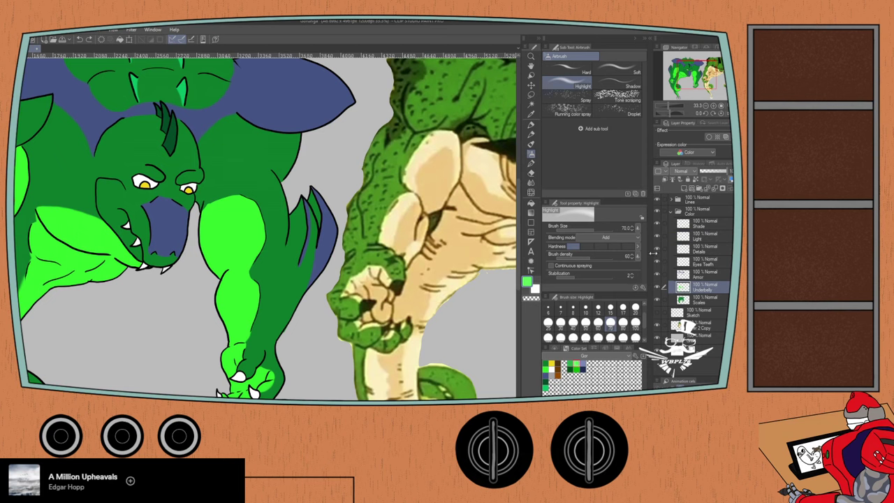
{"action": "mouse_move", "coordinate": [86, 242]}
{"action": "left_mouse_down"}
{"action": "mouse_move", "coordinate": [66, 234]}
{"action": "mouse_move", "coordinate": [93, 247]}
{"action": "left_mouse_up"}
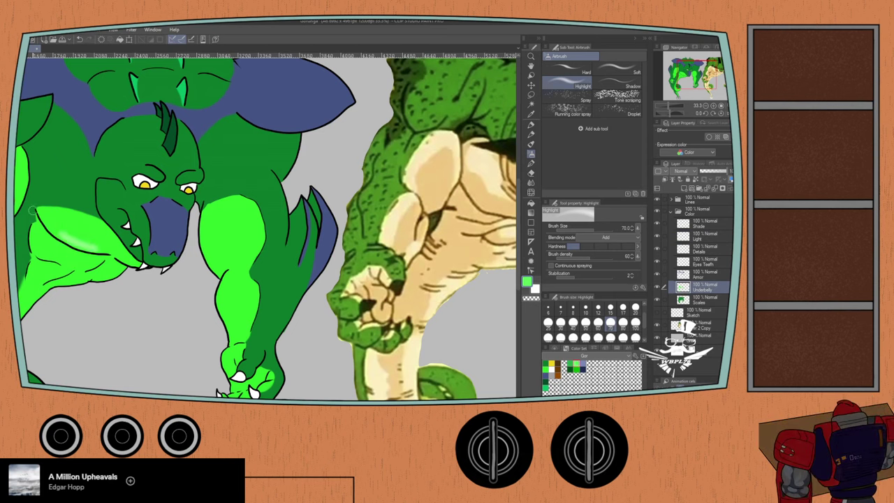
{"action": "key", "text": "ctrl+z"}
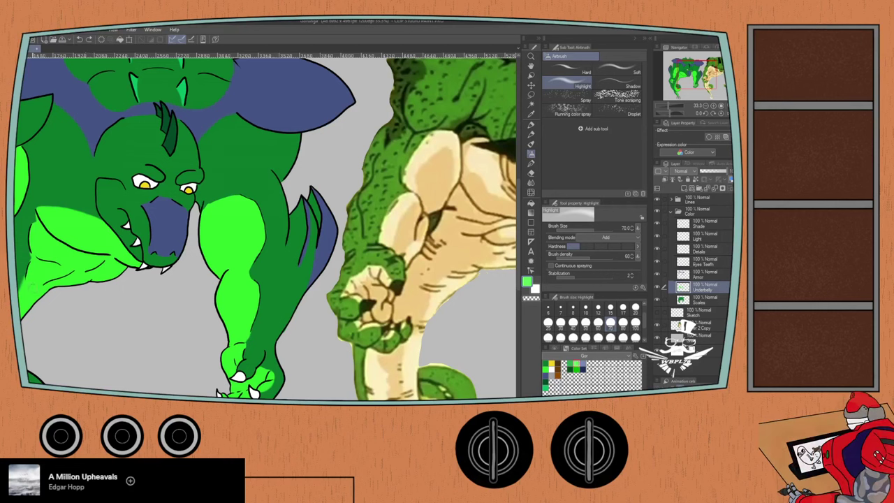
- Return to the Light layer and set up the Soft airbrush at size 50 for the coiled tail
{"action": "left_click", "coordinate": [609, 68]}
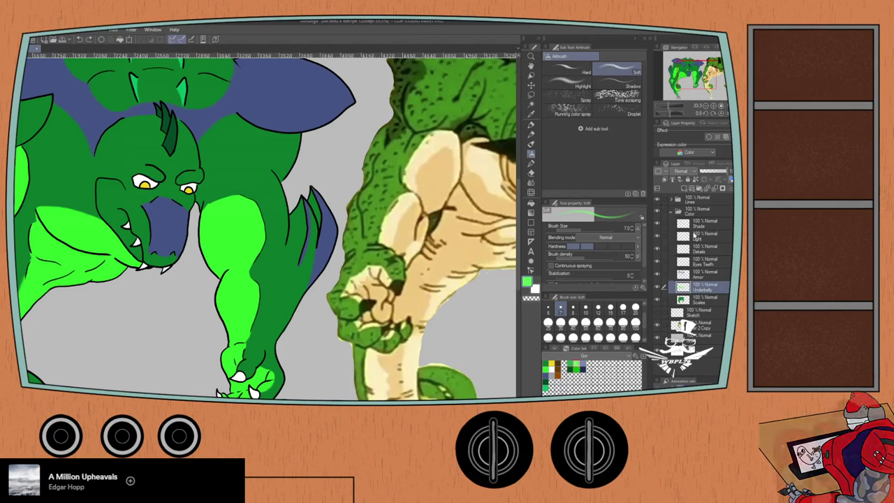
{"action": "left_click", "coordinate": [692, 235]}
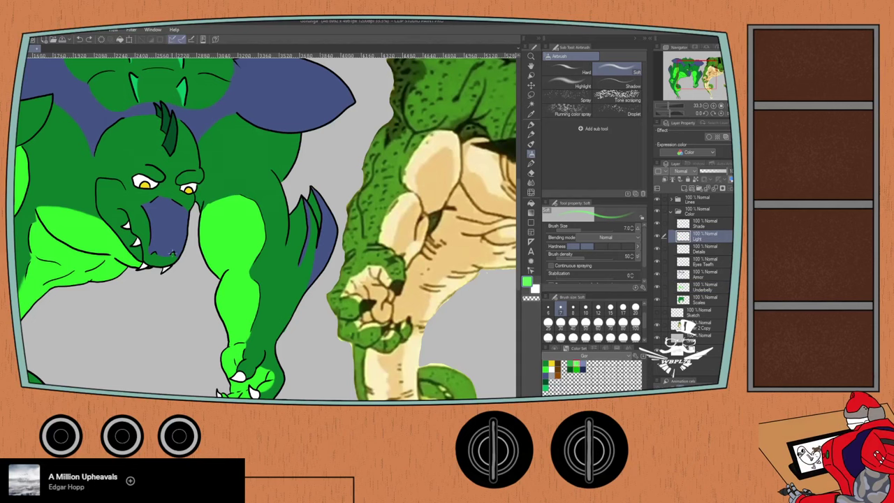
{"action": "left_click", "coordinate": [585, 322]}
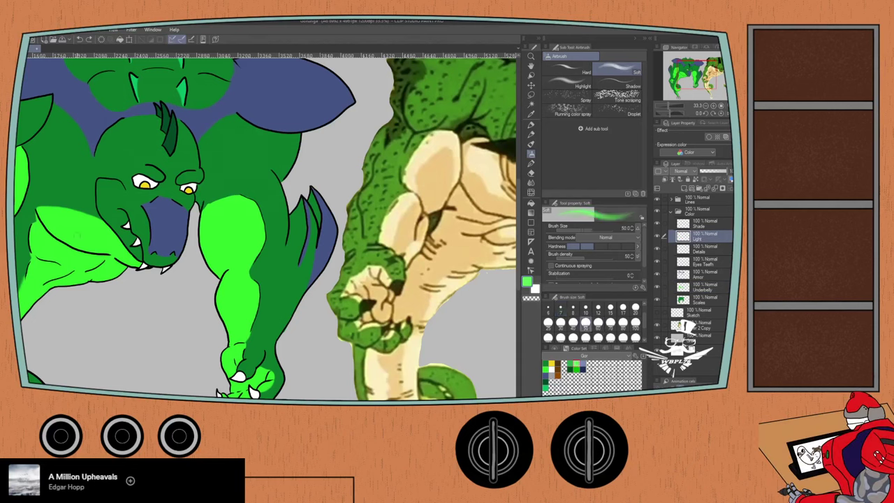
{"action": "scroll", "coordinate": [73, 239], "scroll_direction": "down", "scroll_amount": 1}
{"action": "left_click_drag", "start_coordinate": [72, 238], "coordinate": [177, 151]}
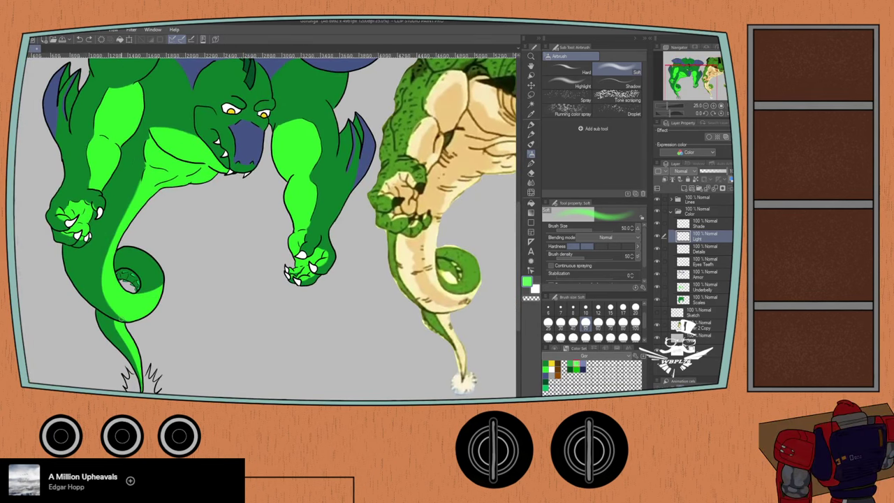
{"action": "scroll", "coordinate": [124, 320], "scroll_direction": "up", "scroll_amount": 2}
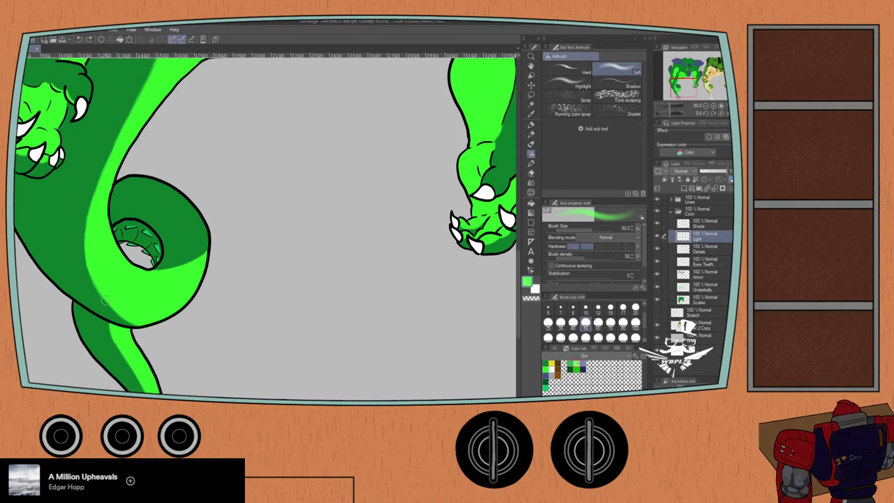
- Try light green Soft airbrush strokes along the lower curve of the coiled tail
{"action": "mouse_move", "coordinate": [105, 299]}
{"action": "left_mouse_down"}
{"action": "mouse_move", "coordinate": [153, 309]}
{"action": "mouse_move", "coordinate": [134, 318]}
{"action": "mouse_move", "coordinate": [146, 322]}
{"action": "mouse_move", "coordinate": [173, 309]}
{"action": "left_mouse_up"}
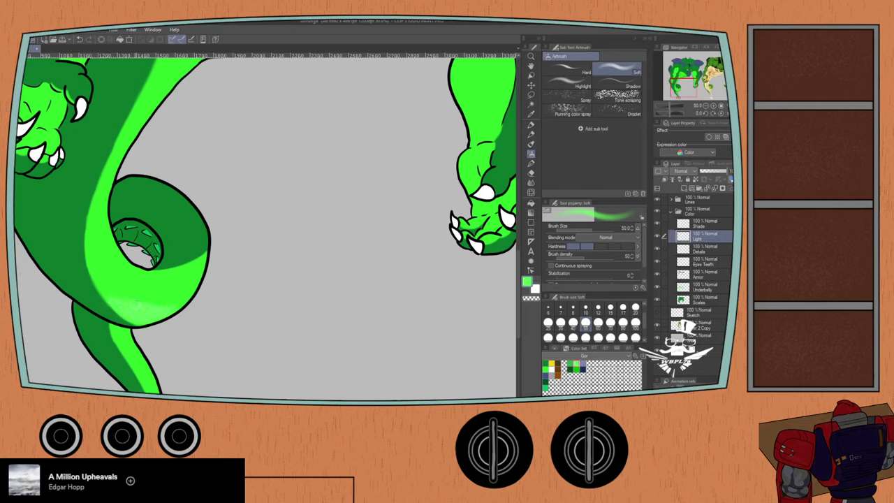
{"action": "left_click_drag", "start_coordinate": [104, 298], "coordinate": [165, 300]}
{"action": "key", "text": "ctrl+z"}
{"action": "mouse_move", "coordinate": [117, 306]}
{"action": "left_mouse_down"}
{"action": "mouse_move", "coordinate": [87, 273]}
{"action": "mouse_move", "coordinate": [109, 292]}
{"action": "left_mouse_up"}
{"action": "key", "text": "ctrl+z"}
{"action": "mouse_move", "coordinate": [171, 308]}
{"action": "left_mouse_down"}
{"action": "mouse_move", "coordinate": [126, 293]}
{"action": "mouse_move", "coordinate": [175, 305]}
{"action": "mouse_move", "coordinate": [93, 278]}
{"action": "left_mouse_up"}
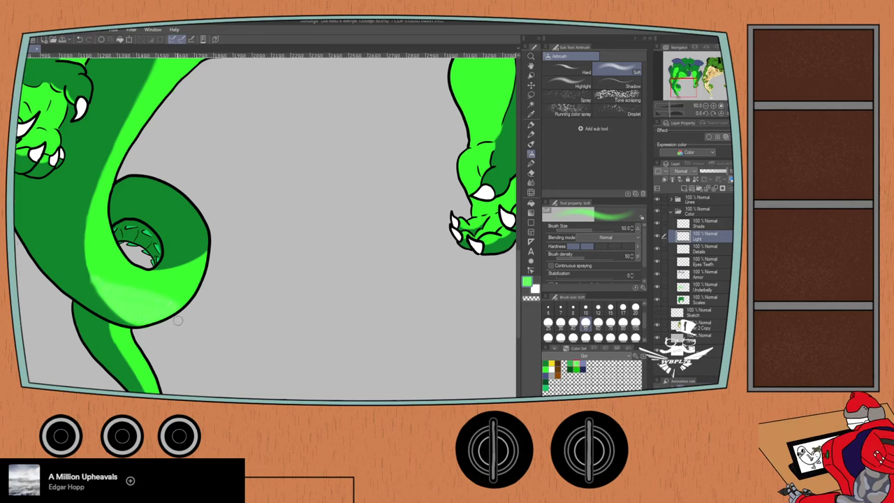
{"action": "key", "text": "ctrl+z"}
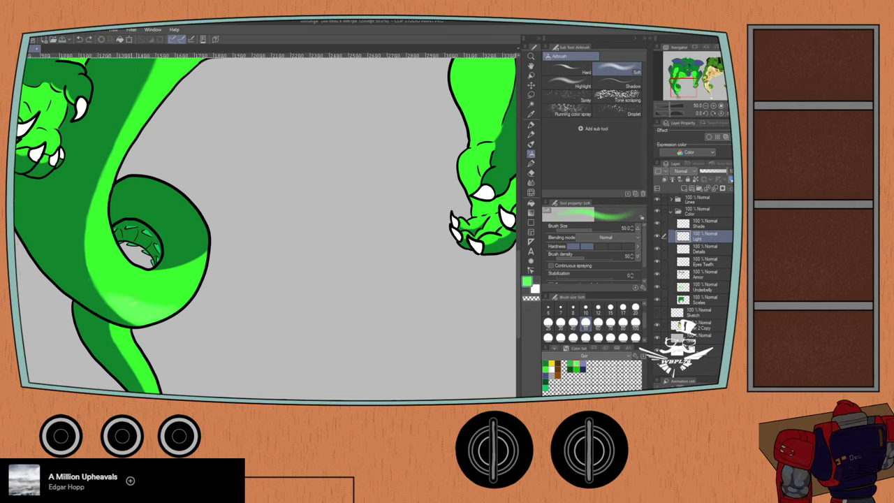
- Airbrush a soft light green highlight across the tail's lower curve, extending it over the adjacent dark scales with medium green
{"action": "mouse_move", "coordinate": [143, 302]}
{"action": "left_mouse_down"}
{"action": "mouse_move", "coordinate": [174, 306]}
{"action": "mouse_move", "coordinate": [105, 292]}
{"action": "left_mouse_up"}
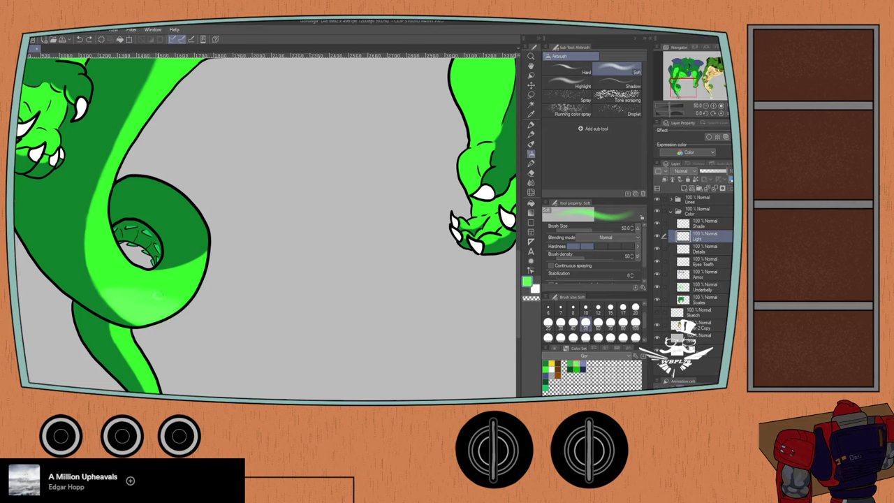
{"action": "left_click_drag", "start_coordinate": [178, 301], "coordinate": [94, 287]}
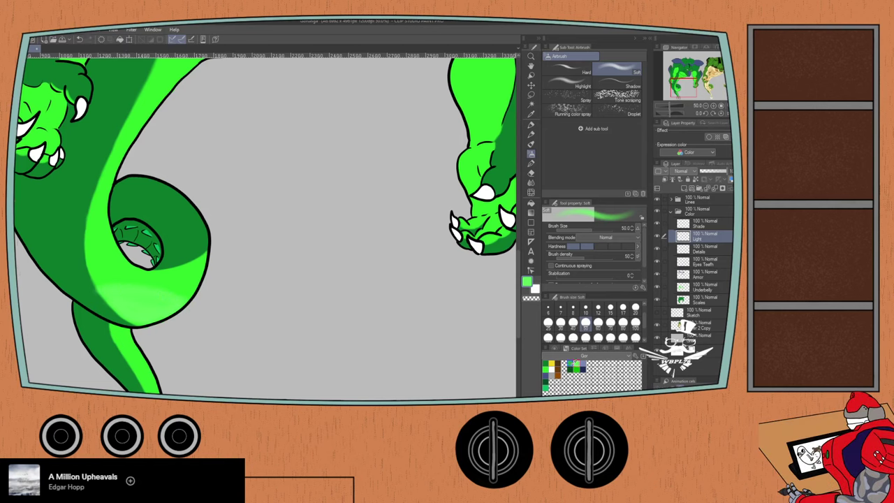
{"action": "left_click", "coordinate": [572, 363]}
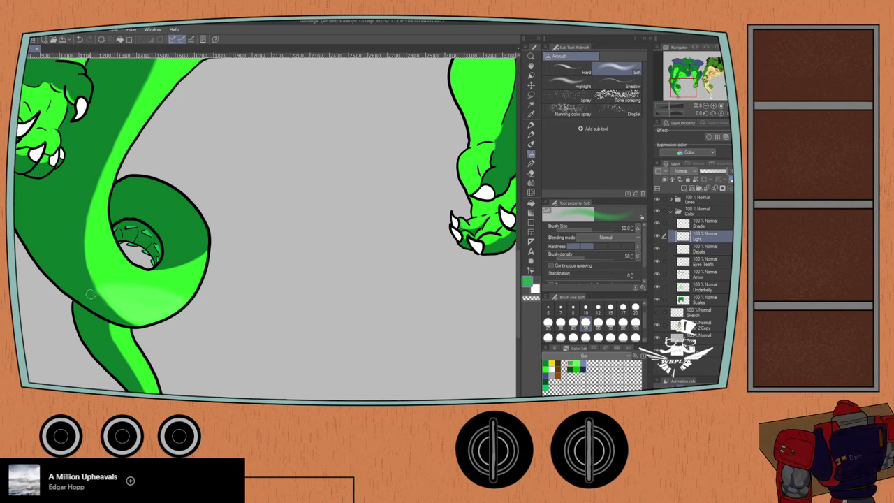
{"action": "mouse_move", "coordinate": [91, 294]}
{"action": "left_mouse_down"}
{"action": "mouse_move", "coordinate": [81, 301]}
{"action": "mouse_move", "coordinate": [125, 323]}
{"action": "left_mouse_up"}
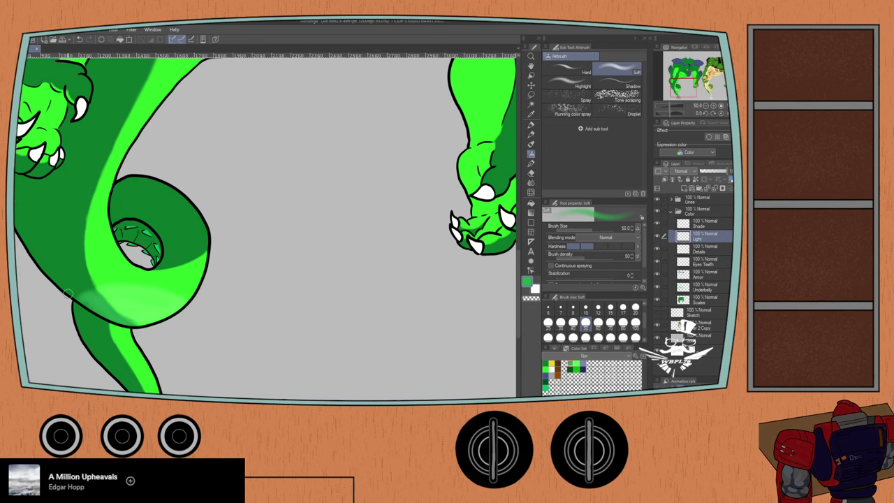
- Airbrush soft medium green over the dark scales of the tail's tip on the Scales layer
{"action": "scroll", "coordinate": [84, 328], "scroll_direction": "down", "scroll_amount": 2}
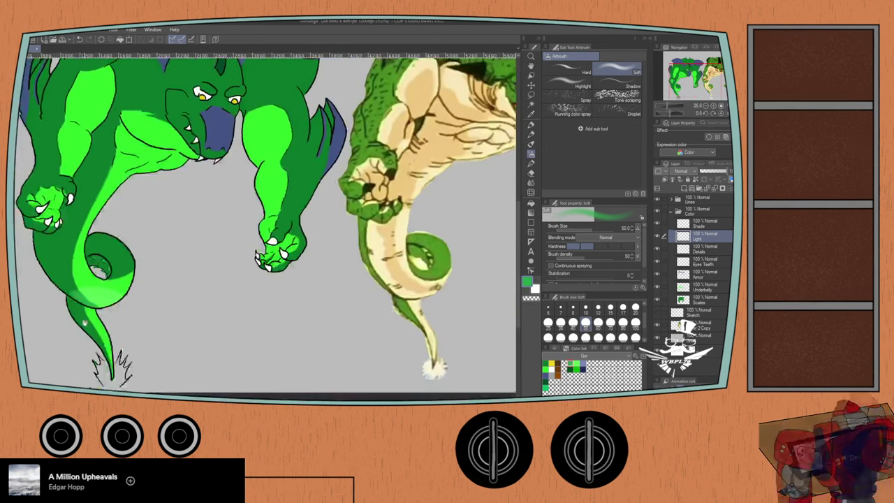
{"action": "left_click_drag", "start_coordinate": [85, 323], "coordinate": [98, 272]}
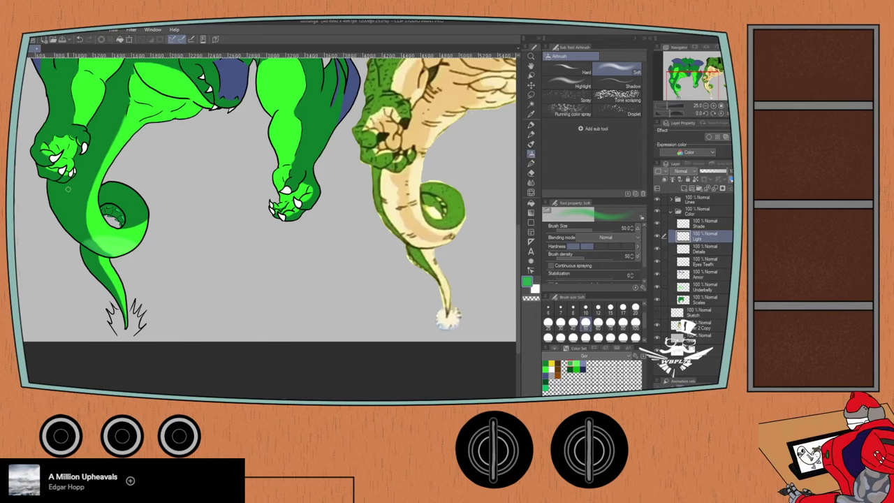
{"action": "scroll", "coordinate": [68, 189], "scroll_direction": "up", "scroll_amount": 2}
{"action": "left_click_drag", "start_coordinate": [115, 332], "coordinate": [86, 244]}
{"action": "left_click_drag", "start_coordinate": [325, 311], "coordinate": [123, 267]}
{"action": "left_click_drag", "start_coordinate": [220, 272], "coordinate": [296, 317]}
{"action": "left_click_drag", "start_coordinate": [35, 294], "coordinate": [239, 291]}
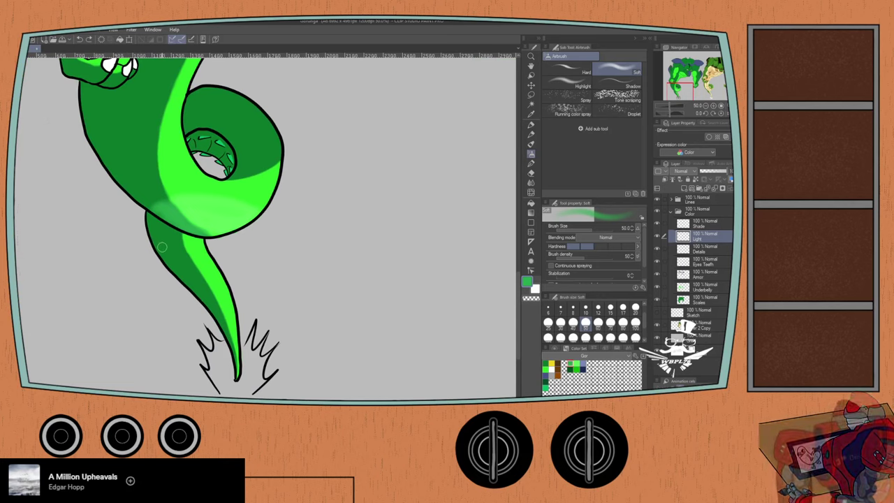
{"action": "left_click", "coordinate": [692, 301]}
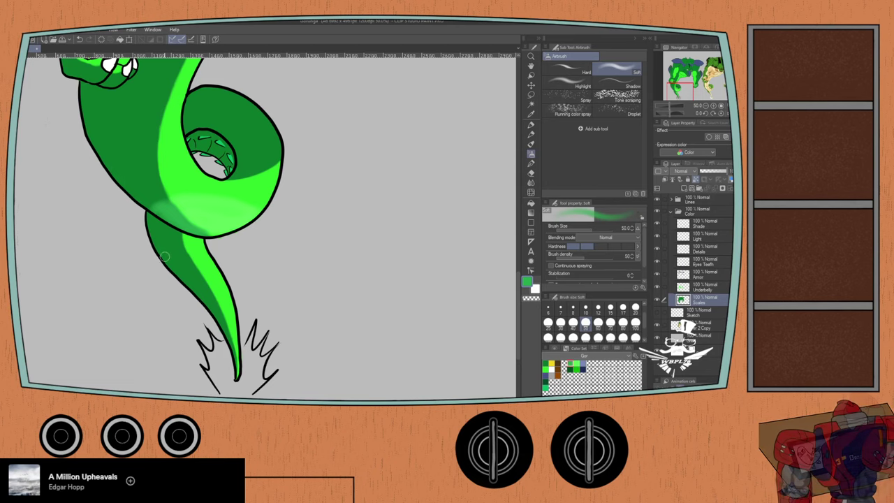
{"action": "mouse_move", "coordinate": [166, 260]}
{"action": "left_mouse_down"}
{"action": "mouse_move", "coordinate": [217, 316]}
{"action": "mouse_move", "coordinate": [239, 378]}
{"action": "left_mouse_up"}
{"action": "mouse_move", "coordinate": [193, 265]}
{"action": "left_mouse_down"}
{"action": "mouse_move", "coordinate": [176, 232]}
{"action": "mouse_move", "coordinate": [159, 228]}
{"action": "mouse_move", "coordinate": [179, 260]}
{"action": "mouse_move", "coordinate": [155, 242]}
{"action": "mouse_move", "coordinate": [151, 218]}
{"action": "left_mouse_up"}
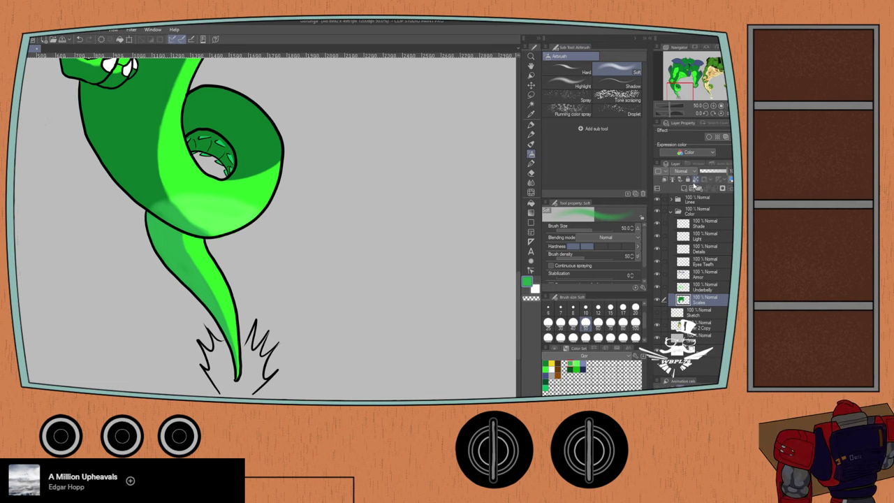
- Airbrush soft light green along the bright underside of the tail's tip on the Underbelly layer
{"action": "left_click", "coordinate": [700, 288]}
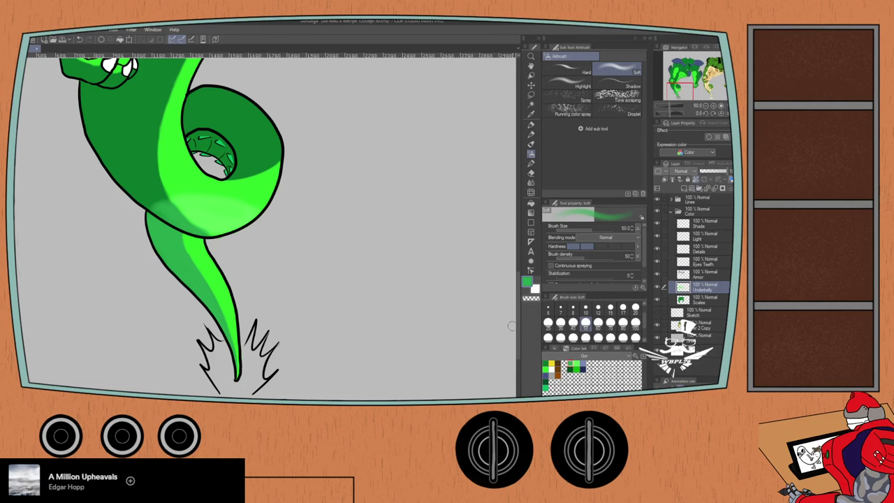
{"action": "left_click", "coordinate": [577, 363]}
{"action": "mouse_move", "coordinate": [236, 348]}
{"action": "left_mouse_down"}
{"action": "mouse_move", "coordinate": [226, 287]}
{"action": "mouse_move", "coordinate": [191, 246]}
{"action": "mouse_move", "coordinate": [207, 246]}
{"action": "left_mouse_up"}
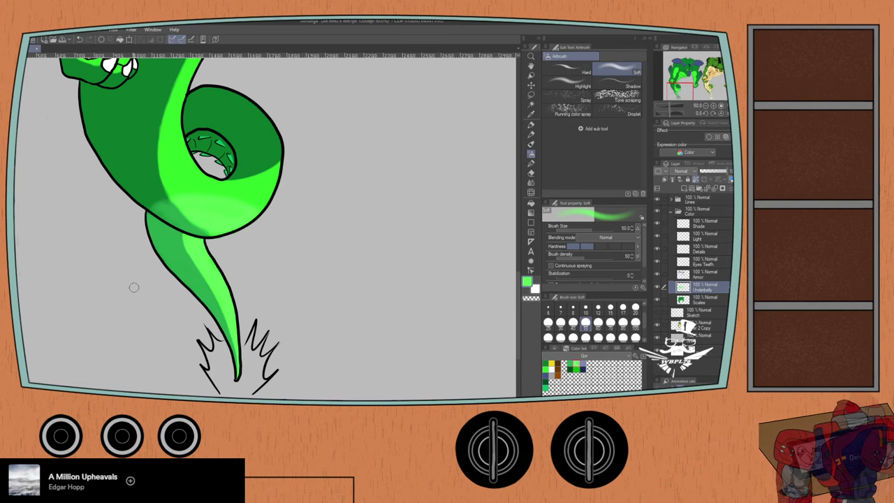
- Airbrush a soft light green highlight across the lower chest, just above the base of the tail, on the Light layer
{"action": "scroll", "coordinate": [133, 287], "scroll_direction": "down", "scroll_amount": 1}
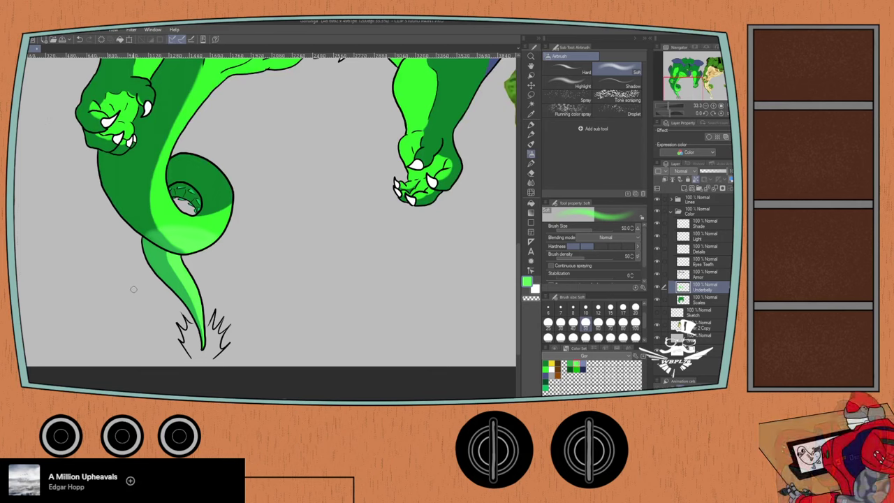
{"action": "scroll", "coordinate": [139, 295], "scroll_direction": "down", "scroll_amount": 1}
{"action": "scroll", "coordinate": [136, 293], "scroll_direction": "down", "scroll_amount": 3}
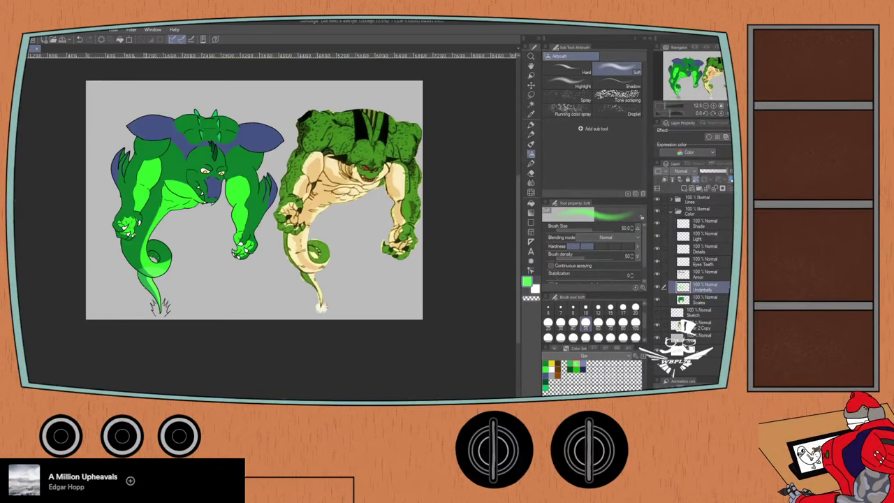
{"action": "scroll", "coordinate": [148, 275], "scroll_direction": "up", "scroll_amount": 4}
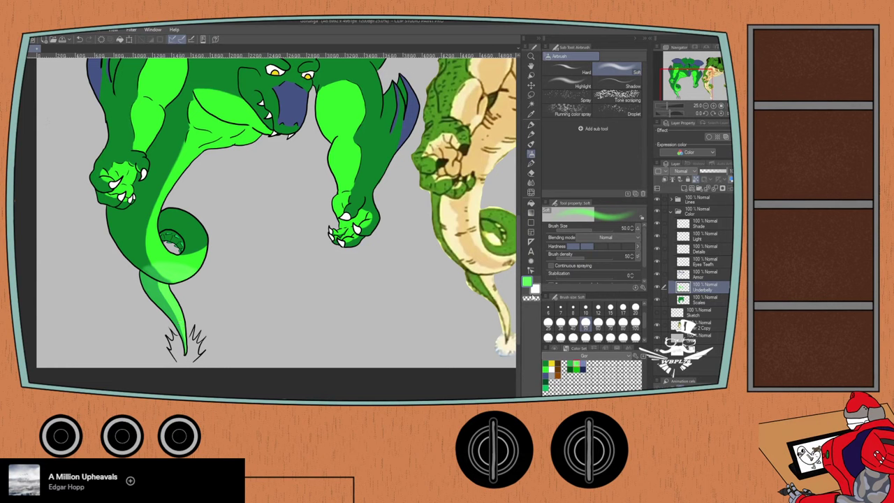
{"action": "left_click", "coordinate": [696, 239]}
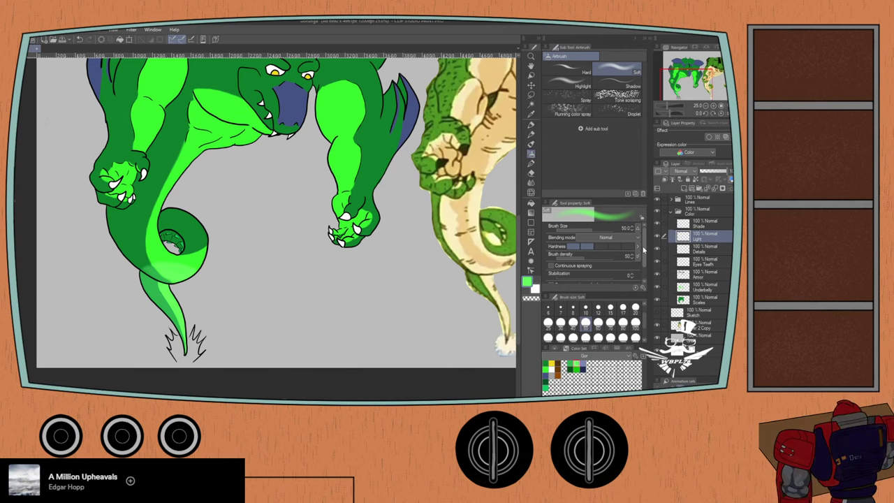
{"action": "left_click_drag", "start_coordinate": [120, 224], "coordinate": [79, 260]}
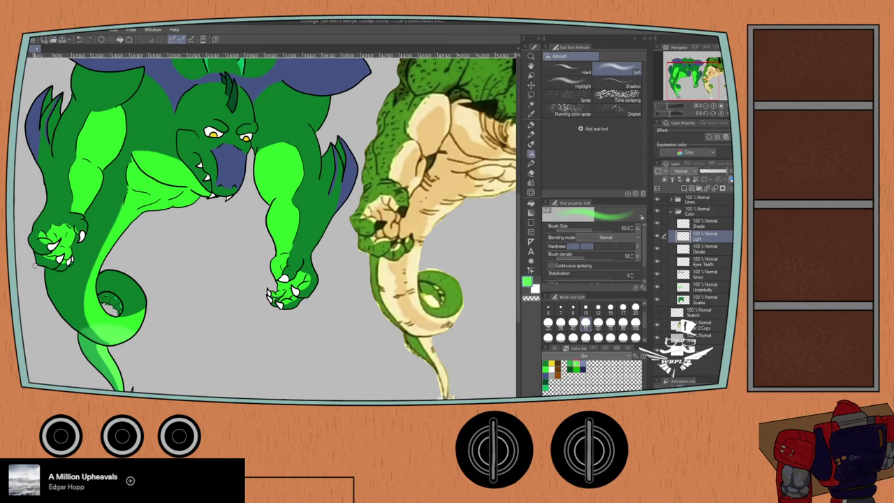
{"action": "scroll", "coordinate": [131, 213], "scroll_direction": "up", "scroll_amount": 1}
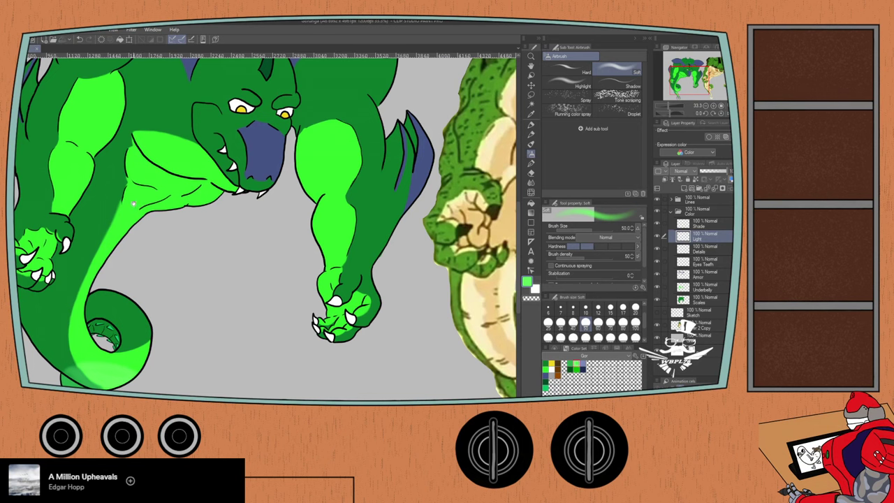
{"action": "left_click_drag", "start_coordinate": [134, 204], "coordinate": [123, 230]}
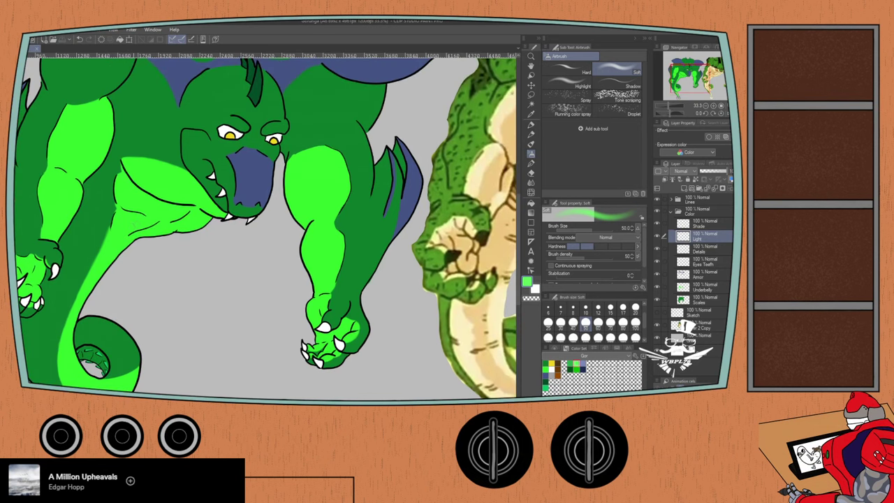
{"action": "key", "text": "ctrl+plus"}
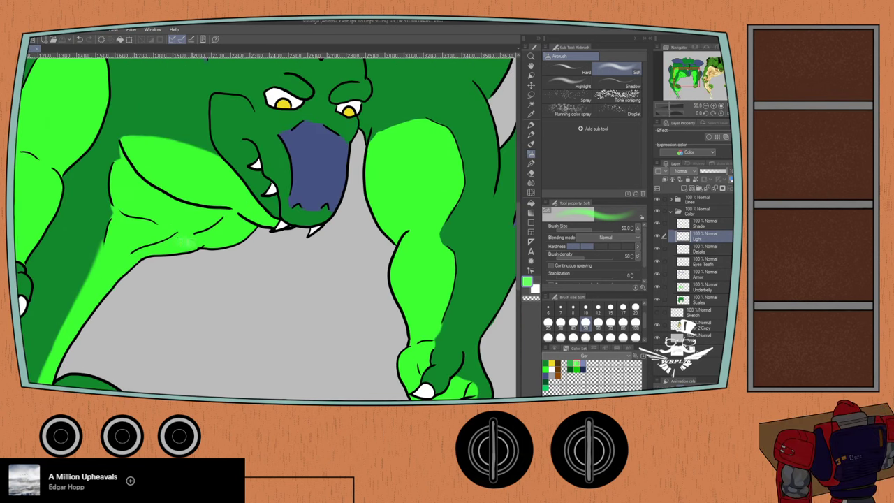
{"action": "left_click_drag", "start_coordinate": [183, 243], "coordinate": [175, 243]}
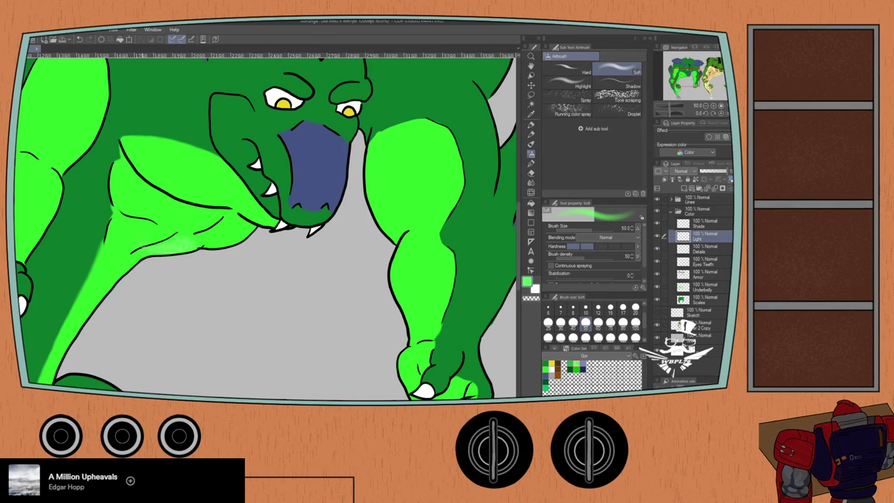
{"action": "mouse_move", "coordinate": [117, 233]}
{"action": "left_mouse_down"}
{"action": "mouse_move", "coordinate": [114, 225]}
{"action": "mouse_move", "coordinate": [150, 240]}
{"action": "mouse_move", "coordinate": [134, 227]}
{"action": "left_mouse_up"}
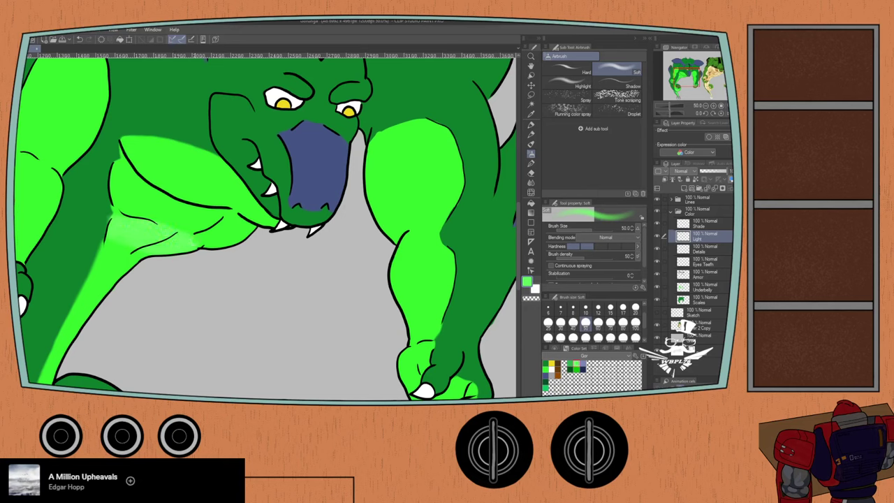
- Extend the light green highlight over the lower chest folds and fill the large chest muscle beside the jaw
{"action": "mouse_move", "coordinate": [202, 241]}
{"action": "left_mouse_down"}
{"action": "mouse_move", "coordinate": [219, 241]}
{"action": "mouse_move", "coordinate": [207, 247]}
{"action": "mouse_move", "coordinate": [228, 239]}
{"action": "mouse_move", "coordinate": [120, 210]}
{"action": "mouse_move", "coordinate": [113, 174]}
{"action": "left_mouse_up"}
{"action": "key", "text": "ctrl+z"}
{"action": "left_click_drag", "start_coordinate": [130, 209], "coordinate": [135, 182]}
{"action": "mouse_move", "coordinate": [171, 214]}
{"action": "left_mouse_down"}
{"action": "mouse_move", "coordinate": [144, 183]}
{"action": "mouse_move", "coordinate": [163, 197]}
{"action": "left_mouse_up"}
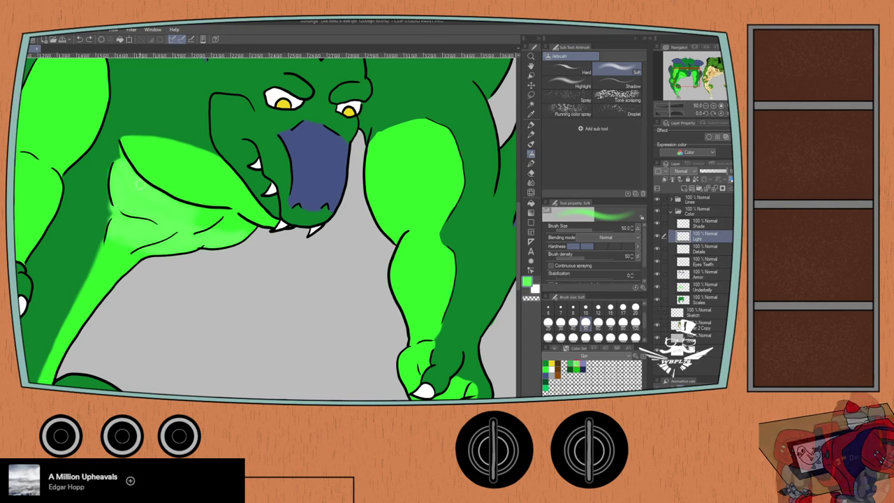
{"action": "left_click_drag", "start_coordinate": [212, 212], "coordinate": [241, 221]}
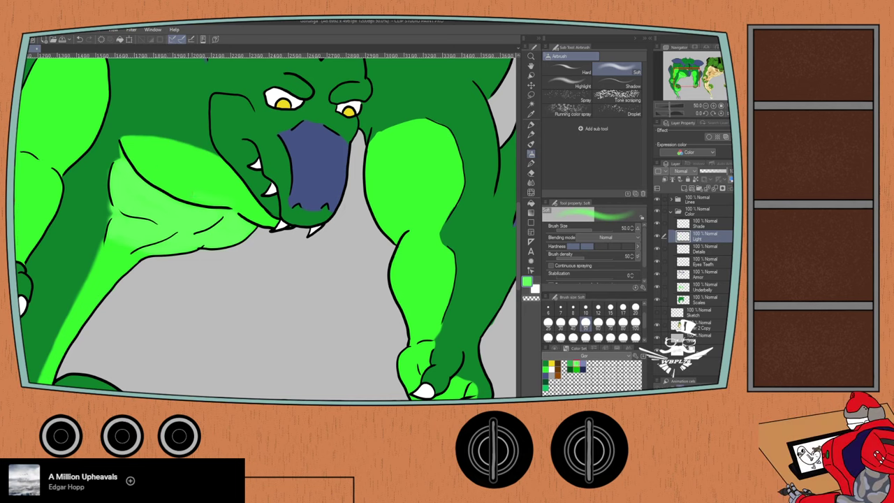
{"action": "mouse_move", "coordinate": [153, 177]}
{"action": "left_mouse_down"}
{"action": "mouse_move", "coordinate": [171, 152]}
{"action": "mouse_move", "coordinate": [140, 147]}
{"action": "mouse_move", "coordinate": [179, 164]}
{"action": "mouse_move", "coordinate": [145, 158]}
{"action": "mouse_move", "coordinate": [160, 167]}
{"action": "mouse_move", "coordinate": [173, 161]}
{"action": "mouse_move", "coordinate": [168, 171]}
{"action": "mouse_move", "coordinate": [212, 167]}
{"action": "mouse_move", "coordinate": [203, 175]}
{"action": "mouse_move", "coordinate": [234, 185]}
{"action": "mouse_move", "coordinate": [165, 173]}
{"action": "mouse_move", "coordinate": [175, 178]}
{"action": "mouse_move", "coordinate": [260, 220]}
{"action": "left_mouse_up"}
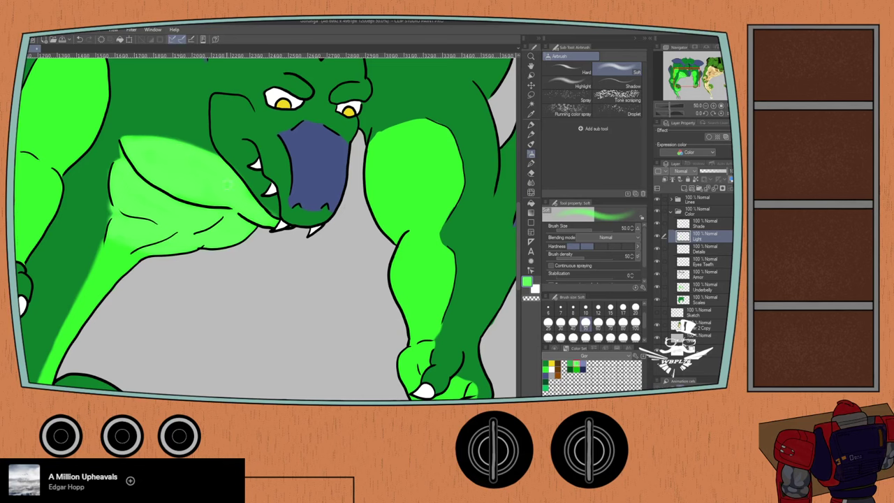
{"action": "left_click_drag", "start_coordinate": [134, 142], "coordinate": [130, 135]}
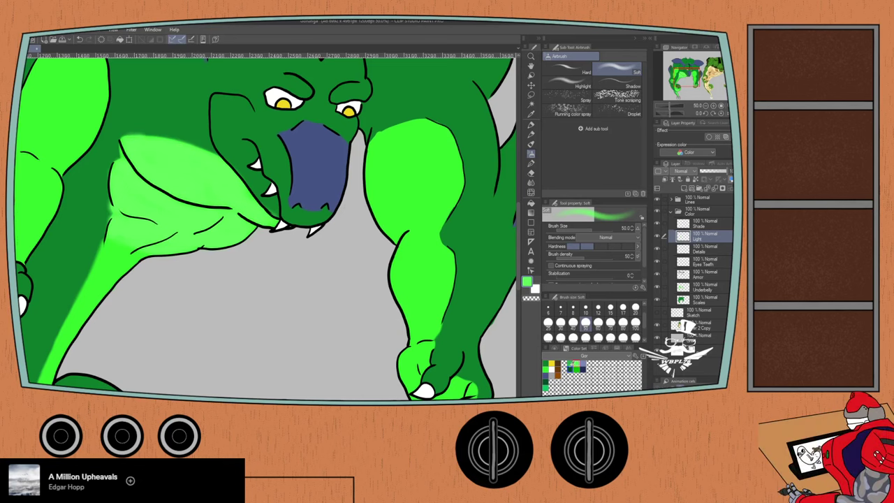
- Blend the upper edge of the chest highlight into the dark scales with medium green Soft airbrush at size 25
{"action": "left_click", "coordinate": [571, 364]}
{"action": "scroll", "coordinate": [269, 231], "scroll_direction": "up", "scroll_amount": 1}
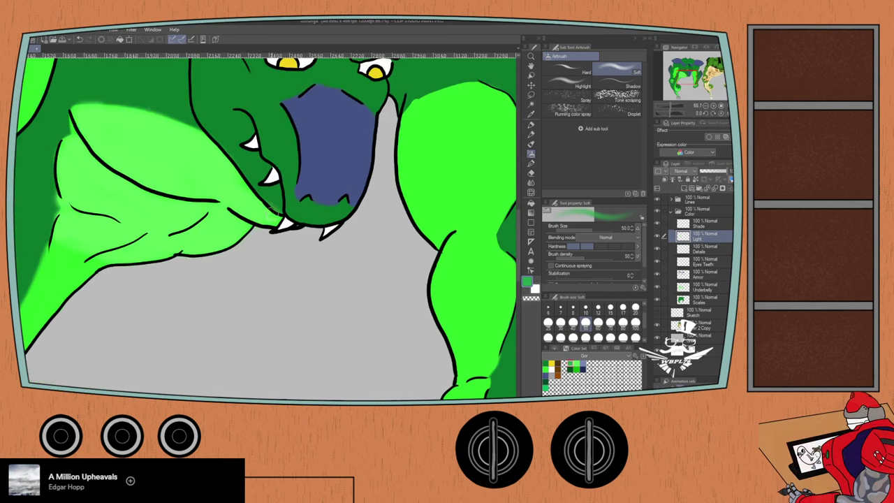
{"action": "left_click", "coordinate": [549, 323]}
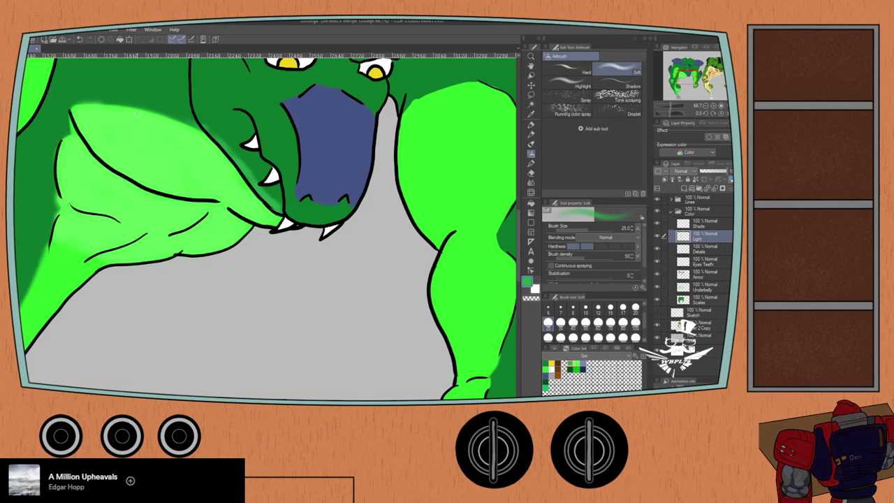
- Sample the pale bluish white from the tuft at the end of the reference creature's tail
{"action": "scroll", "coordinate": [194, 199], "scroll_direction": "down", "scroll_amount": 2}
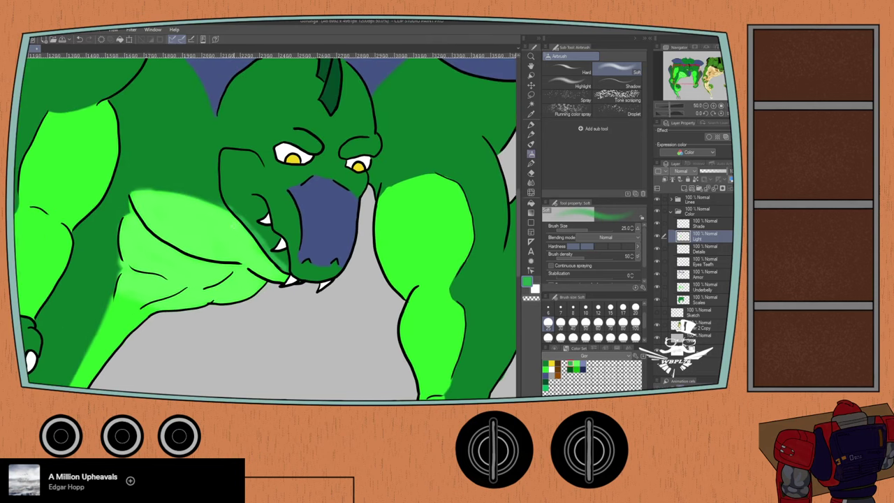
{"action": "scroll", "coordinate": [193, 278], "scroll_direction": "down", "scroll_amount": 4}
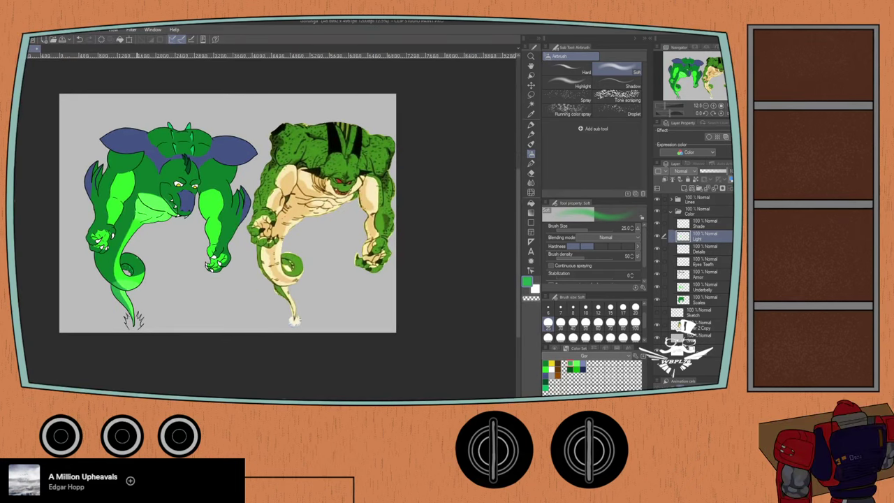
{"action": "scroll", "coordinate": [139, 261], "scroll_direction": "up", "scroll_amount": 3}
{"action": "left_click_drag", "start_coordinate": [211, 148], "coordinate": [193, 280]}
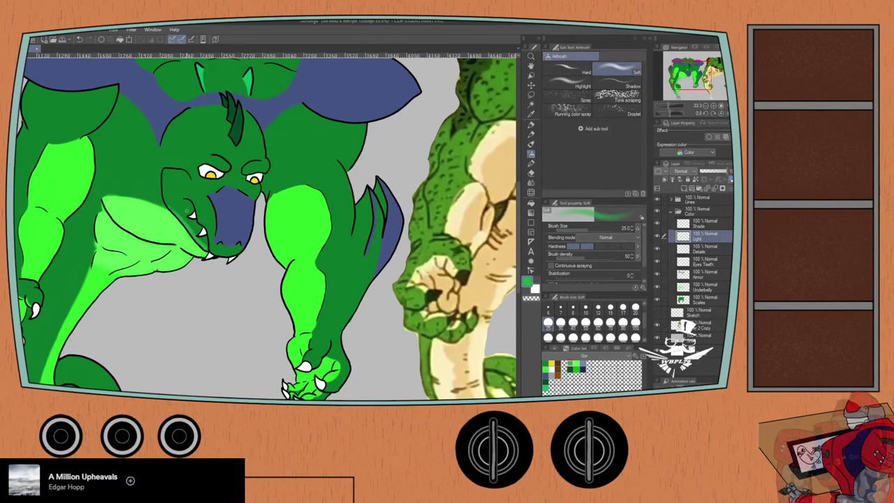
{"action": "scroll", "coordinate": [187, 210], "scroll_direction": "down", "scroll_amount": 1}
{"action": "left_click_drag", "start_coordinate": [74, 356], "coordinate": [92, 248]}
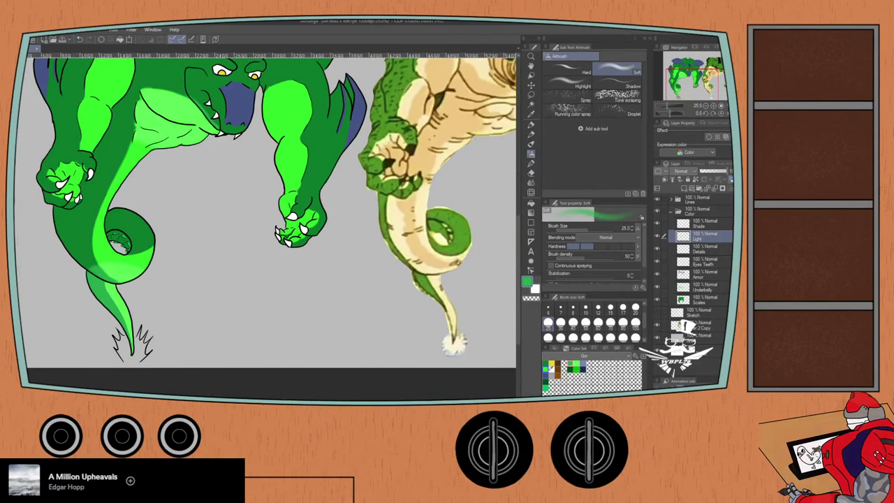
{"action": "key", "text": "x"}
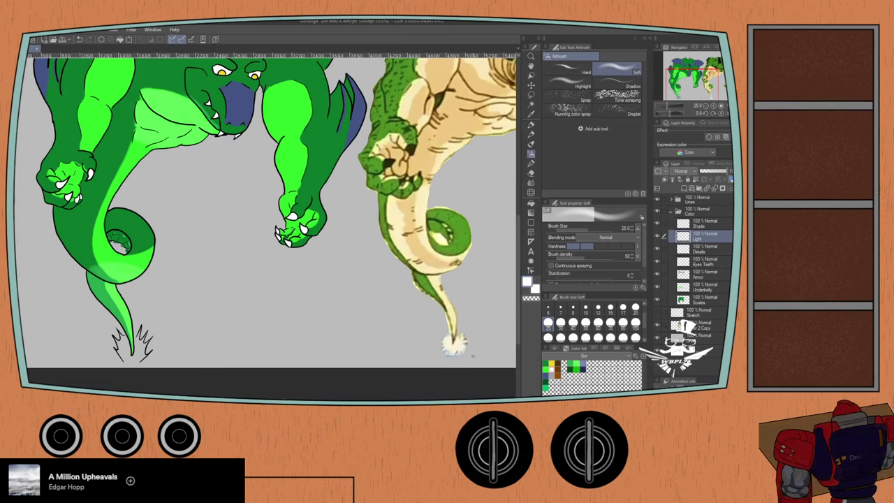
{"action": "key", "text": "i"}
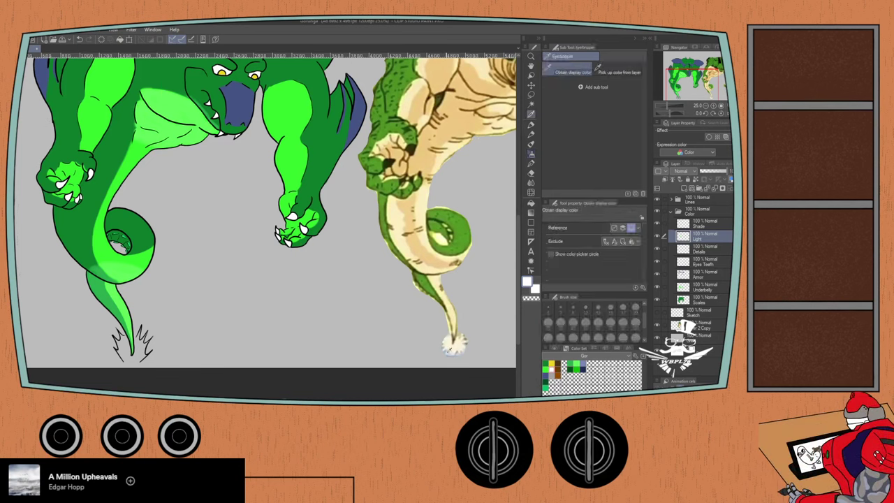
{"action": "key", "text": "b"}
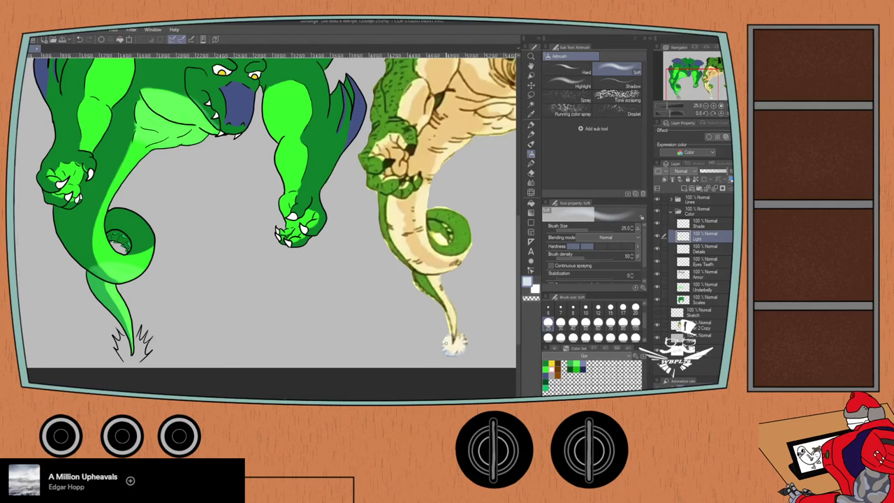
- Color in the spiky tail tuft with pale bluish white on the Details layer, using the Milli pen at size 12
{"action": "left_click", "coordinate": [698, 249]}
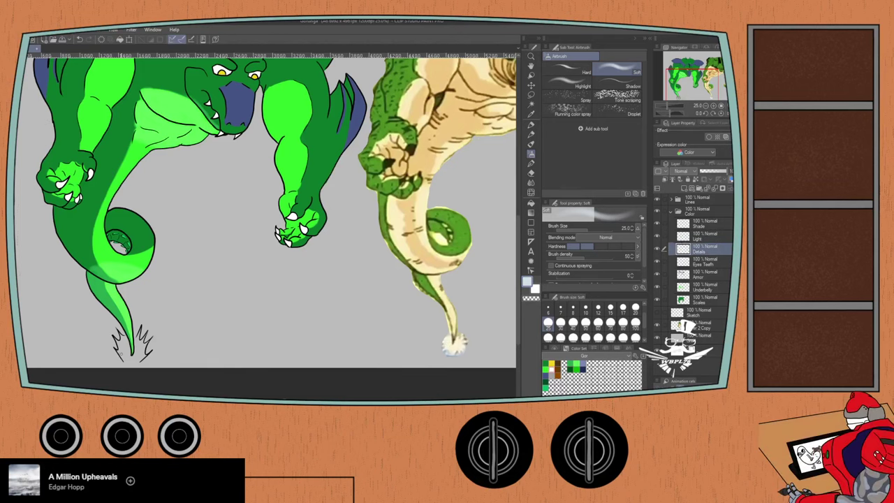
{"action": "key", "text": "p"}
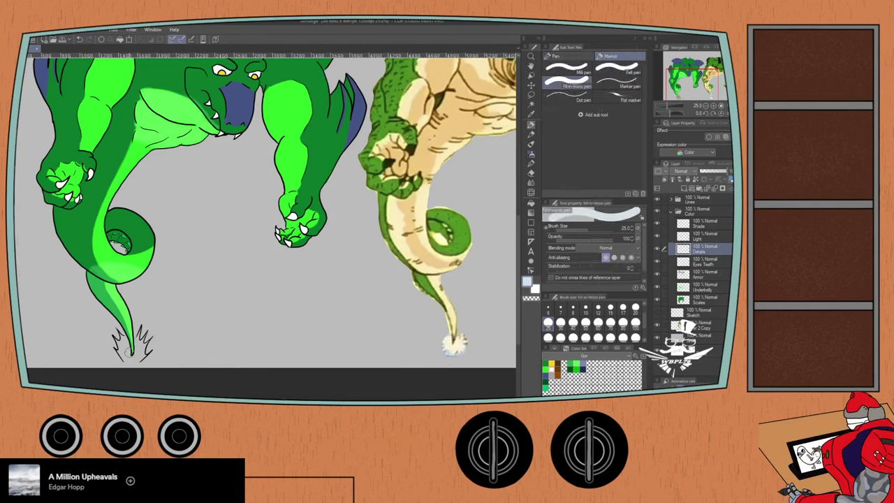
{"action": "left_click", "coordinate": [552, 70]}
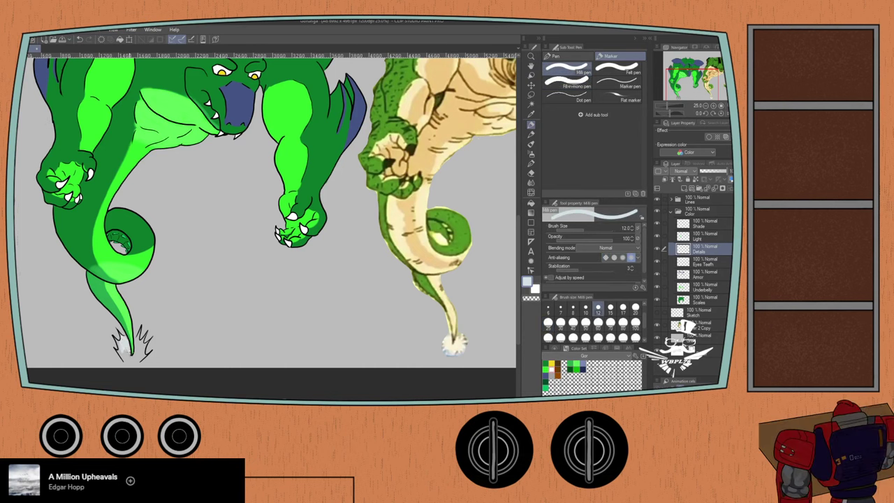
{"action": "left_click_drag", "start_coordinate": [120, 342], "coordinate": [122, 354]}
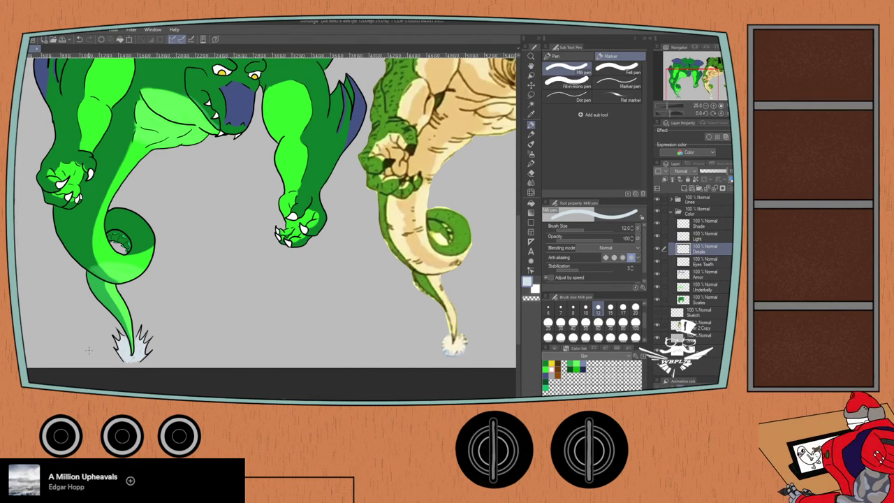
{"action": "scroll", "coordinate": [89, 350], "scroll_direction": "up", "scroll_amount": 5}
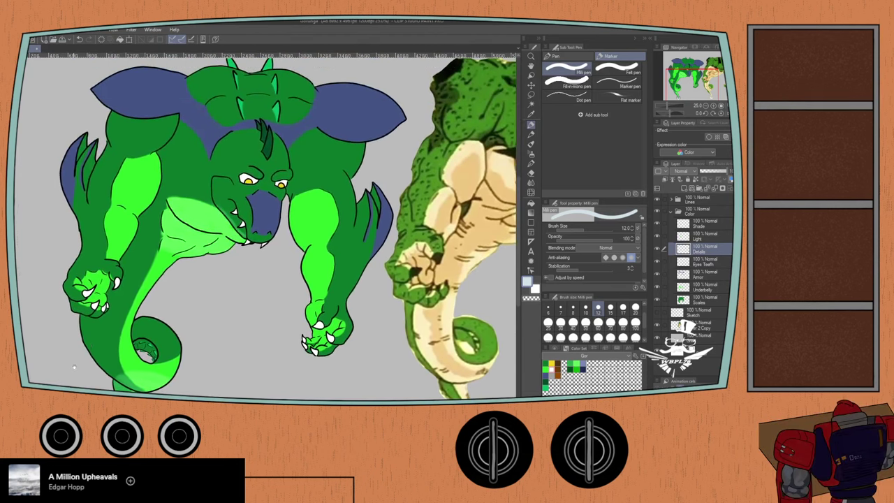
- Try shading the area between the eyes with dark green Soft airbrush at size 50 on the Shade layer
{"action": "left_click_drag", "start_coordinate": [85, 350], "coordinate": [20, 343]}
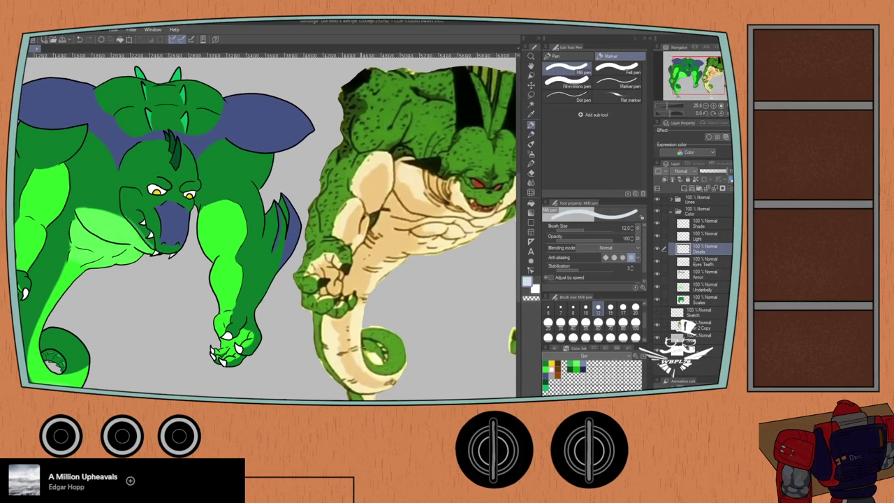
{"action": "left_click", "coordinate": [571, 369]}
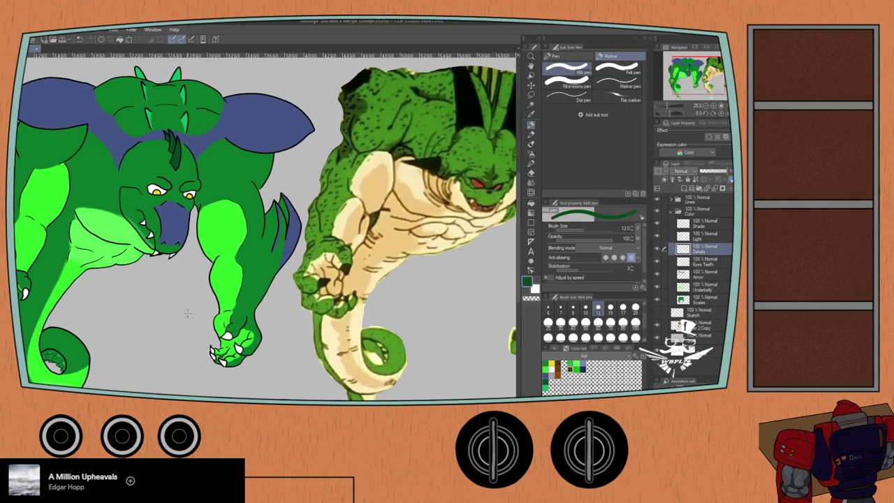
{"action": "left_click", "coordinate": [694, 224]}
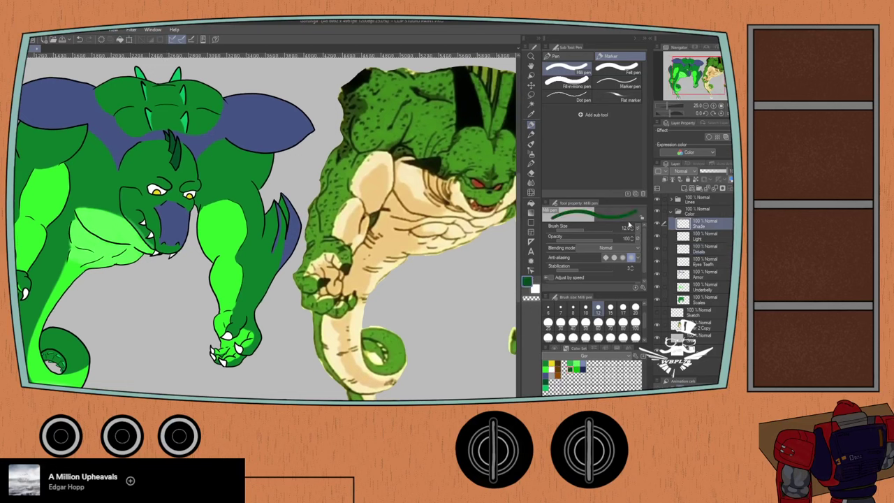
{"action": "key", "text": "b"}
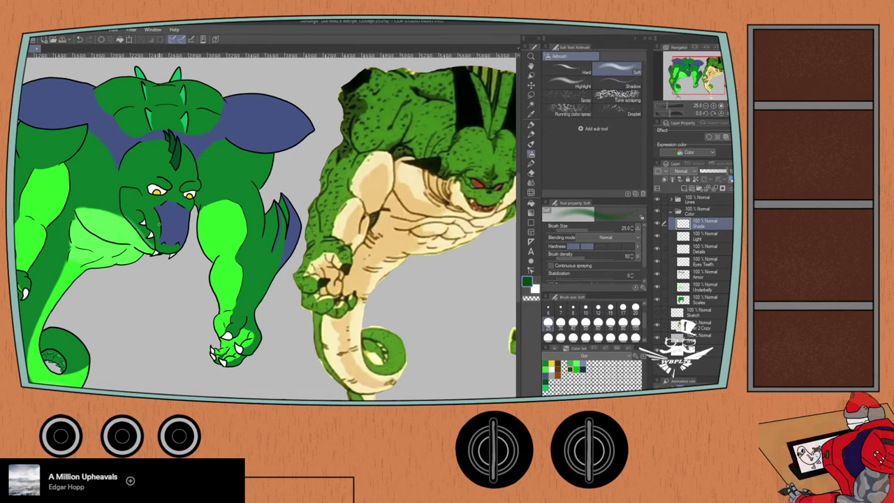
{"action": "scroll", "coordinate": [170, 200], "scroll_direction": "up", "scroll_amount": 1}
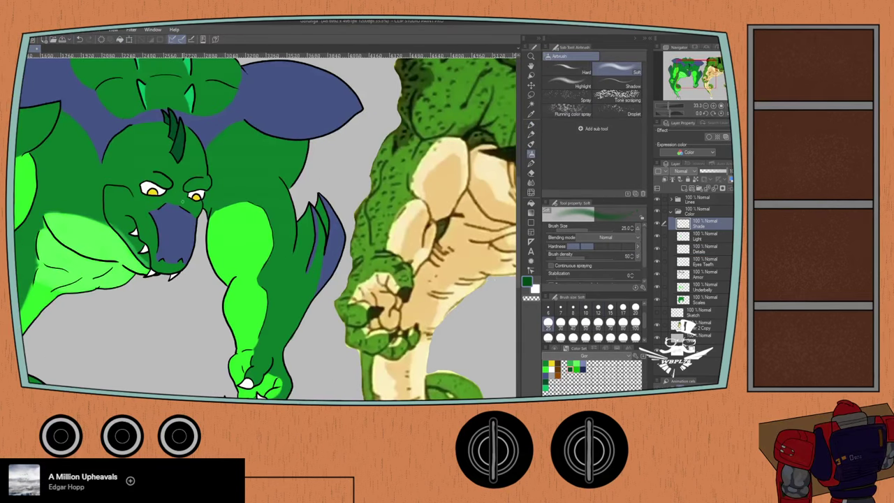
{"action": "left_click", "coordinate": [586, 323]}
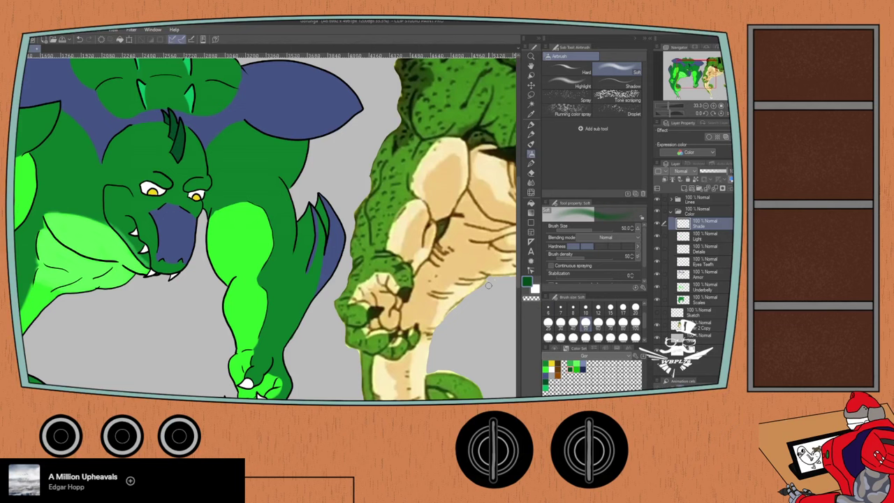
{"action": "mouse_move", "coordinate": [172, 195]}
{"action": "left_mouse_down"}
{"action": "mouse_move", "coordinate": [179, 199]}
{"action": "mouse_move", "coordinate": [170, 200]}
{"action": "left_mouse_up"}
- Try shading between the eyes with dark green Colored pencil at size 7
{"action": "key", "text": "p"}
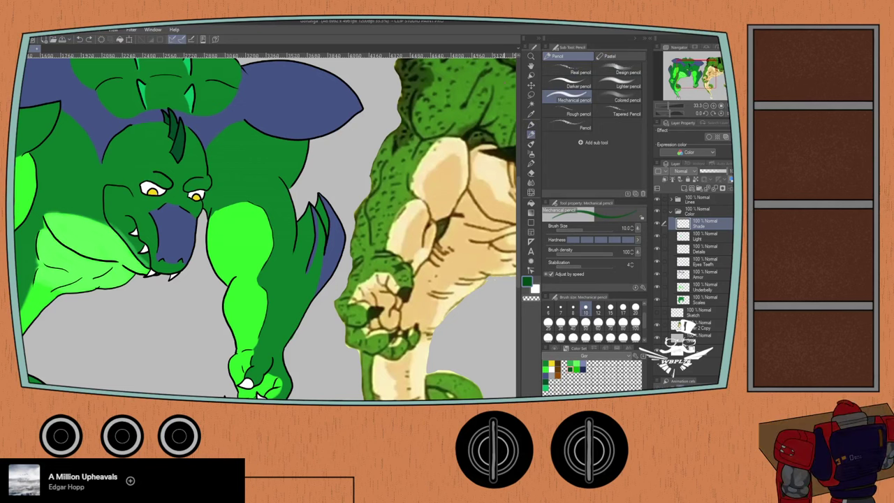
{"action": "left_click", "coordinate": [610, 100]}
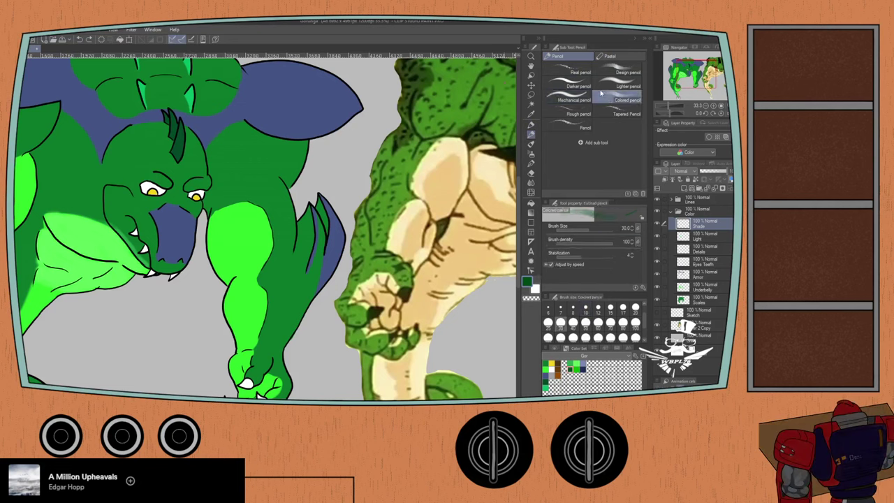
{"action": "left_click", "coordinate": [560, 311]}
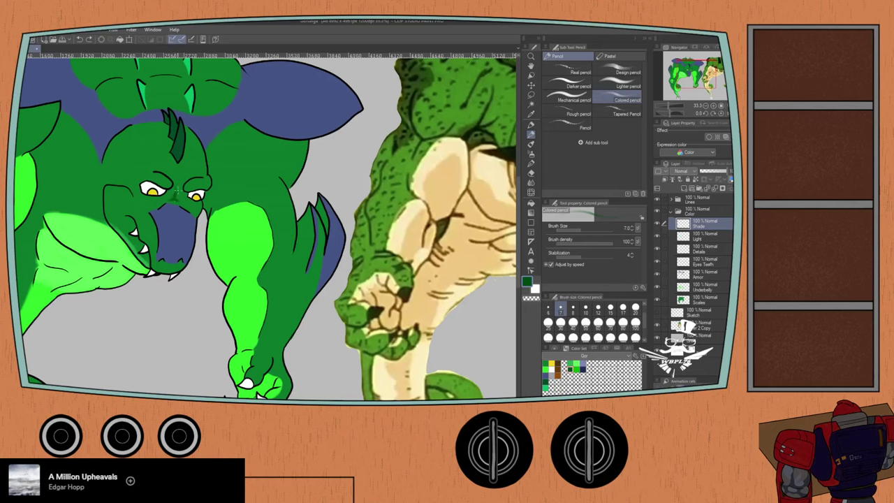
{"action": "left_click_drag", "start_coordinate": [176, 200], "coordinate": [173, 201]}
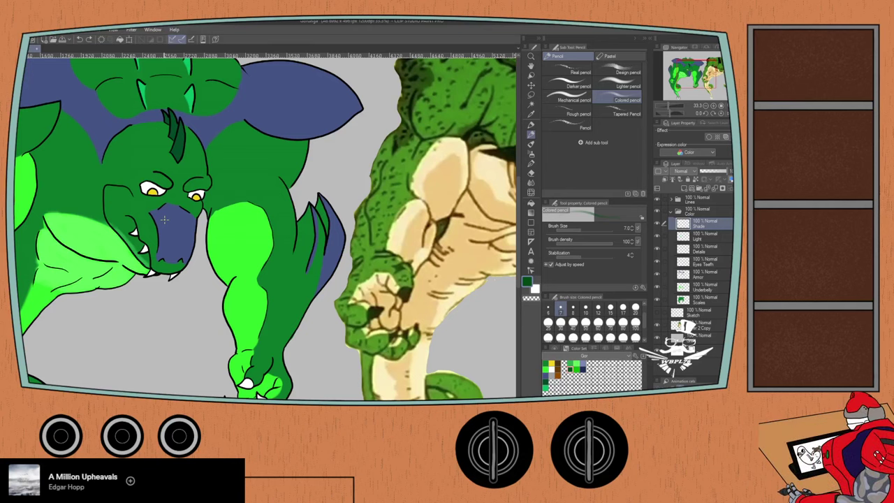
- Highlight the lower tip of the jaw between the fangs with medium green Soft airbrush at size 25 on the Light layer
{"action": "left_click", "coordinate": [576, 363]}
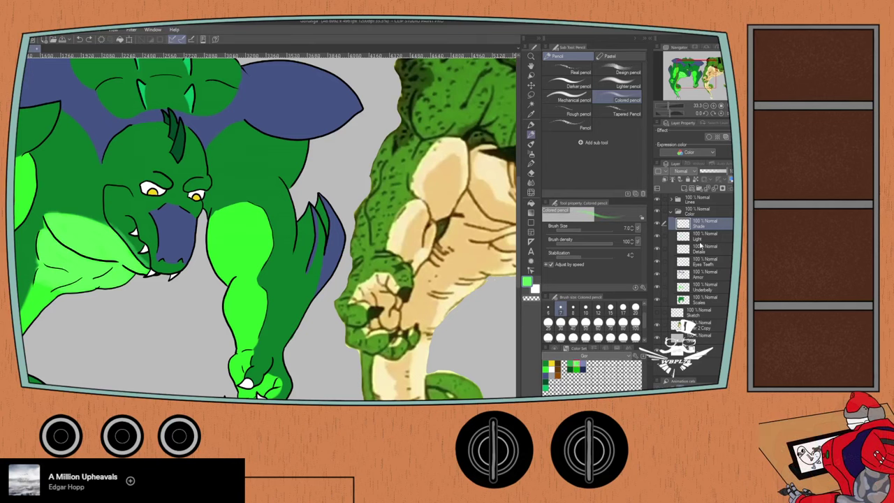
{"action": "left_click", "coordinate": [563, 364]}
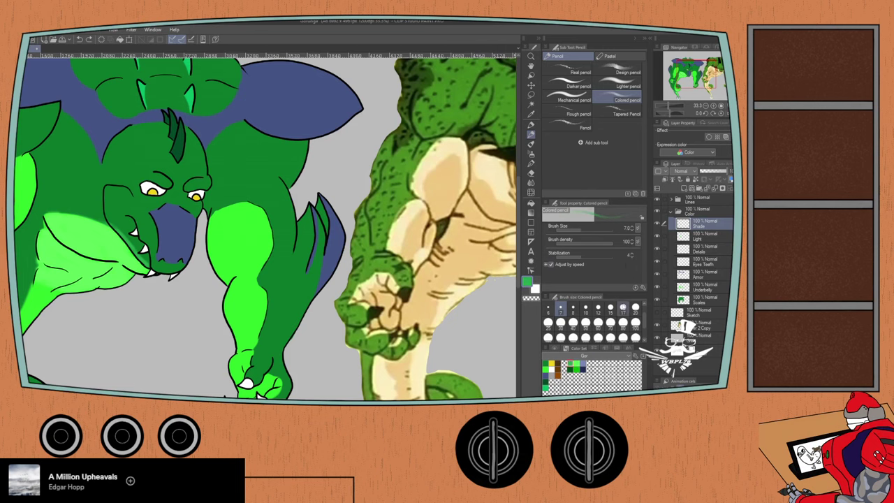
{"action": "left_click", "coordinate": [700, 240]}
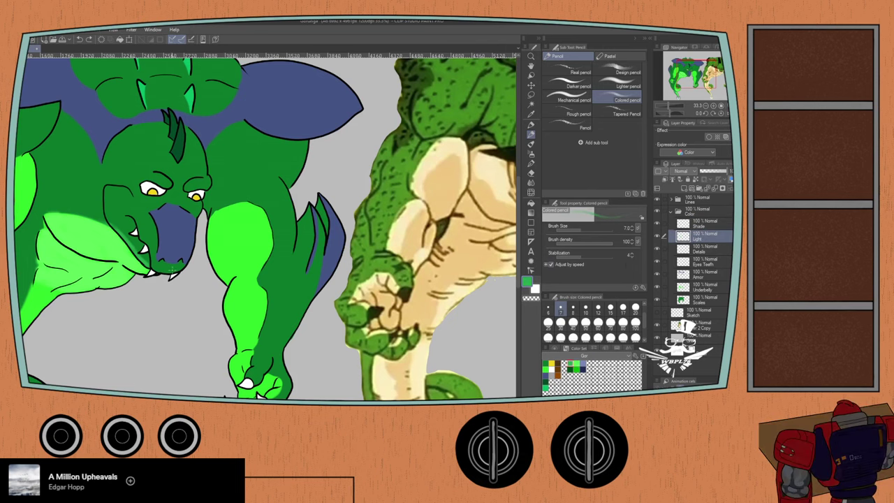
{"action": "key", "text": "b"}
{"action": "scroll", "coordinate": [170, 271], "scroll_direction": "up", "scroll_amount": 2}
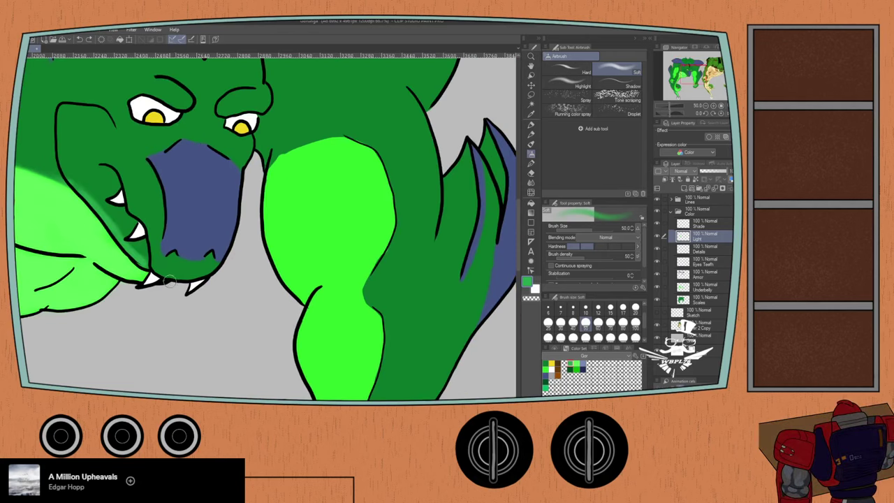
{"action": "mouse_move", "coordinate": [188, 277]}
{"action": "left_mouse_down"}
{"action": "mouse_move", "coordinate": [163, 273]}
{"action": "mouse_move", "coordinate": [193, 276]}
{"action": "left_mouse_up"}
{"action": "left_click", "coordinate": [548, 322]}
{"action": "mouse_move", "coordinate": [187, 277]}
{"action": "left_mouse_down"}
{"action": "mouse_move", "coordinate": [194, 277]}
{"action": "mouse_move", "coordinate": [159, 273]}
{"action": "mouse_move", "coordinate": [201, 276]}
{"action": "mouse_move", "coordinate": [149, 266]}
{"action": "left_mouse_up"}
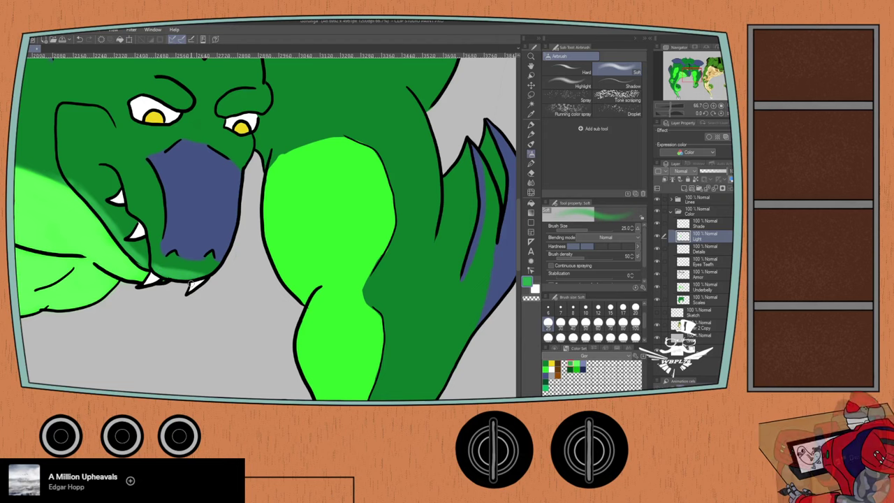
- Paint a light green highlight down the bright underside of the character's left upper arm with Soft airbrush at size 50 on the Light layer
{"action": "left_click_drag", "start_coordinate": [191, 285], "coordinate": [280, 386]}
{"action": "scroll", "coordinate": [149, 321], "scroll_direction": "down", "scroll_amount": 2}
{"action": "mouse_move", "coordinate": [72, 334]}
{"action": "left_mouse_down"}
{"action": "mouse_move", "coordinate": [159, 213]}
{"action": "mouse_move", "coordinate": [187, 209]}
{"action": "left_mouse_up"}
{"action": "mouse_move", "coordinate": [132, 337]}
{"action": "left_mouse_down"}
{"action": "mouse_move", "coordinate": [144, 269]}
{"action": "mouse_move", "coordinate": [139, 347]}
{"action": "mouse_move", "coordinate": [147, 328]}
{"action": "mouse_move", "coordinate": [136, 337]}
{"action": "left_mouse_up"}
{"action": "scroll", "coordinate": [142, 309], "scroll_direction": "down", "scroll_amount": 1}
{"action": "scroll", "coordinate": [135, 338], "scroll_direction": "right", "scroll_amount": 4}
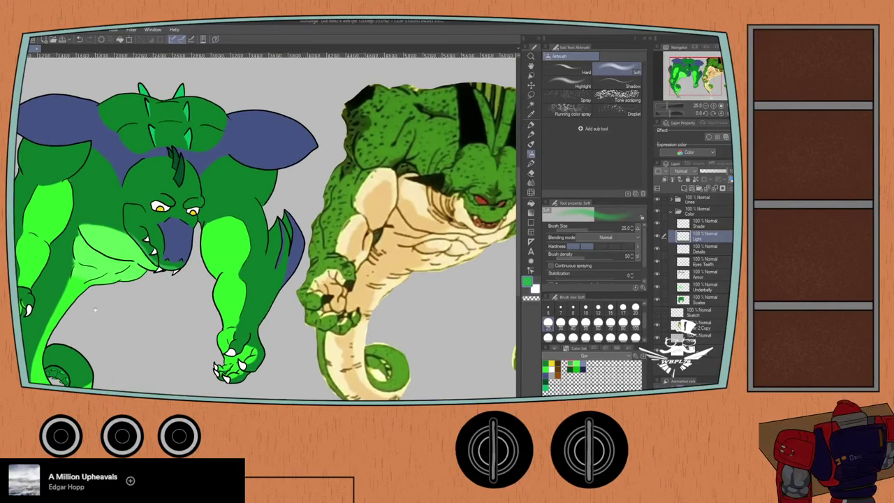
{"action": "left_click_drag", "start_coordinate": [84, 308], "coordinate": [88, 312]}
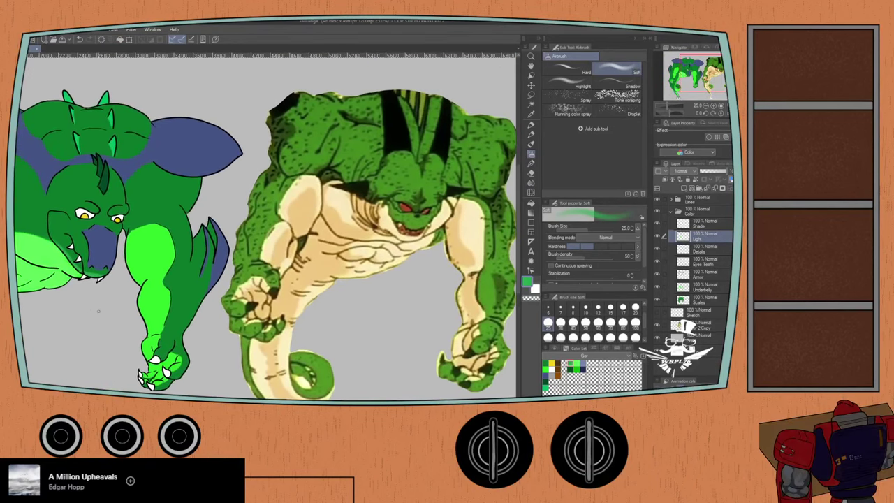
{"action": "left_click", "coordinate": [576, 364]}
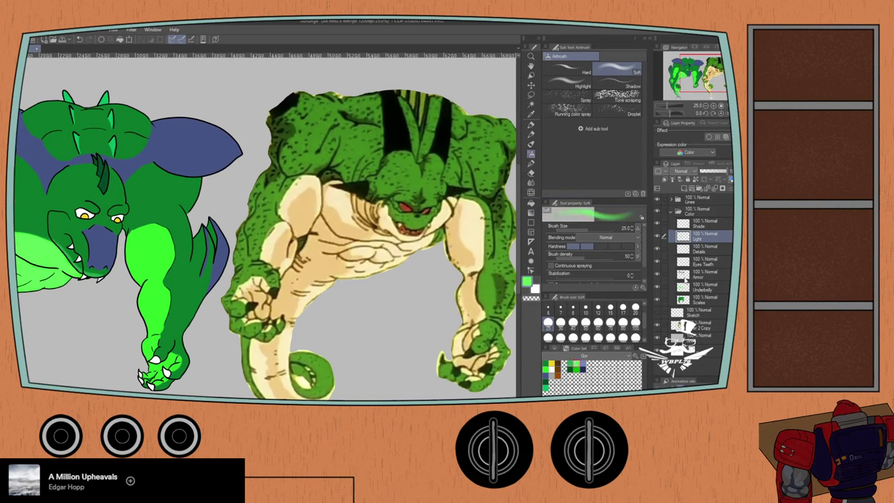
{"action": "left_click", "coordinate": [697, 286]}
{"action": "left_click", "coordinate": [694, 234]}
{"action": "left_click", "coordinate": [586, 324]}
{"action": "scroll", "coordinate": [130, 216], "scroll_direction": "up", "scroll_amount": 1}
{"action": "mouse_move", "coordinate": [172, 265]}
{"action": "left_mouse_down"}
{"action": "mouse_move", "coordinate": [52, 209]}
{"action": "mouse_move", "coordinate": [125, 236]}
{"action": "left_mouse_up"}
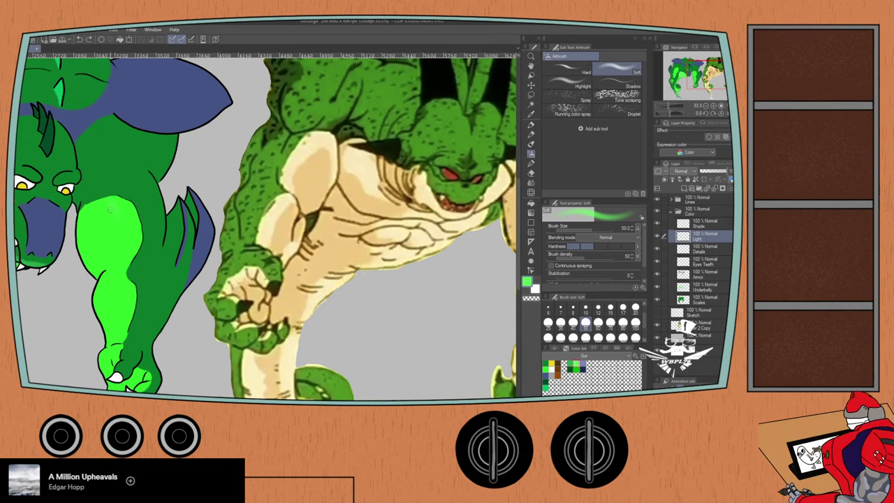
{"action": "scroll", "coordinate": [111, 209], "scroll_direction": "down", "scroll_amount": 2}
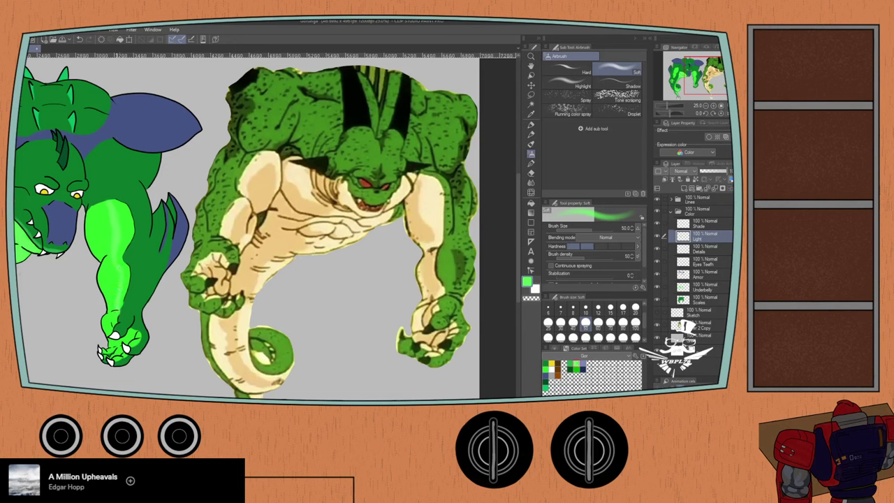
- Extend the light green highlight over the forearm's bright underside and the base of the thumb
{"action": "mouse_move", "coordinate": [116, 289]}
{"action": "left_mouse_down"}
{"action": "mouse_move", "coordinate": [115, 268]}
{"action": "mouse_move", "coordinate": [103, 265]}
{"action": "left_mouse_up"}
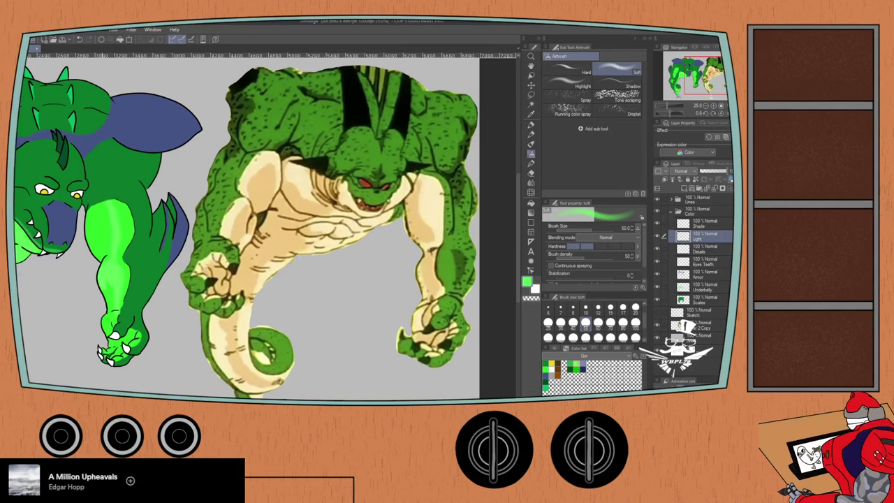
{"action": "left_click_drag", "start_coordinate": [135, 223], "coordinate": [160, 168]}
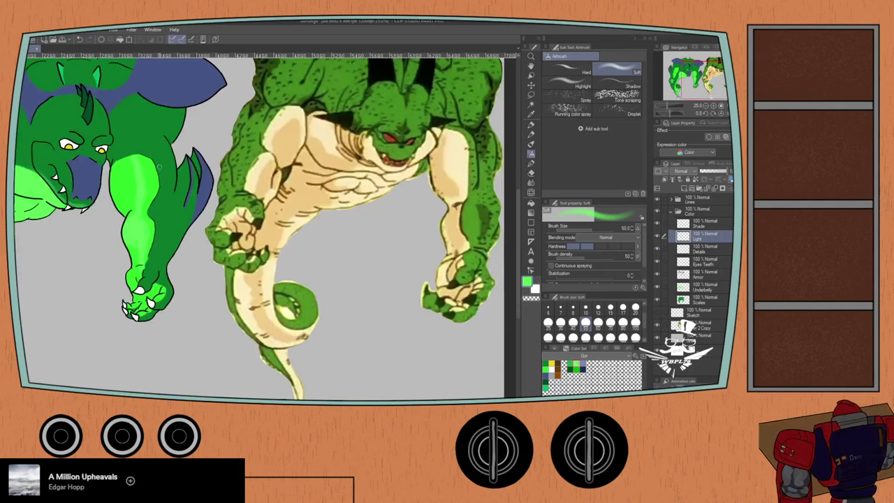
{"action": "scroll", "coordinate": [160, 168], "scroll_direction": "up", "scroll_amount": 1}
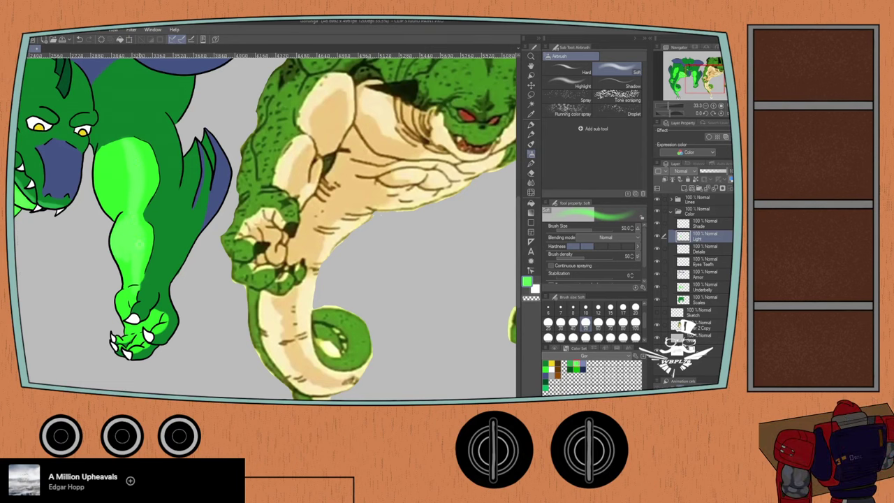
{"action": "scroll", "coordinate": [126, 224], "scroll_direction": "up", "scroll_amount": 1}
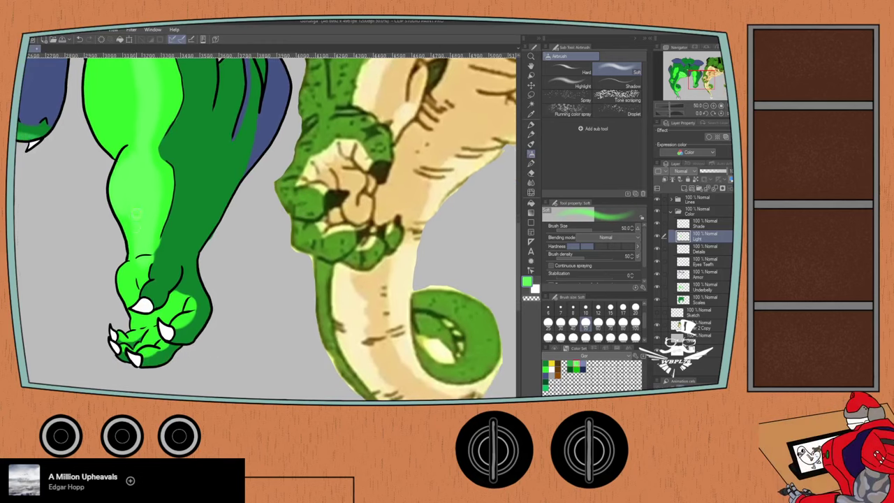
{"action": "mouse_move", "coordinate": [134, 259]}
{"action": "left_mouse_down"}
{"action": "mouse_move", "coordinate": [142, 283]}
{"action": "mouse_move", "coordinate": [126, 274]}
{"action": "mouse_move", "coordinate": [120, 281]}
{"action": "mouse_move", "coordinate": [134, 322]}
{"action": "mouse_move", "coordinate": [165, 310]}
{"action": "mouse_move", "coordinate": [158, 301]}
{"action": "mouse_move", "coordinate": [147, 327]}
{"action": "mouse_move", "coordinate": [123, 337]}
{"action": "left_mouse_up"}
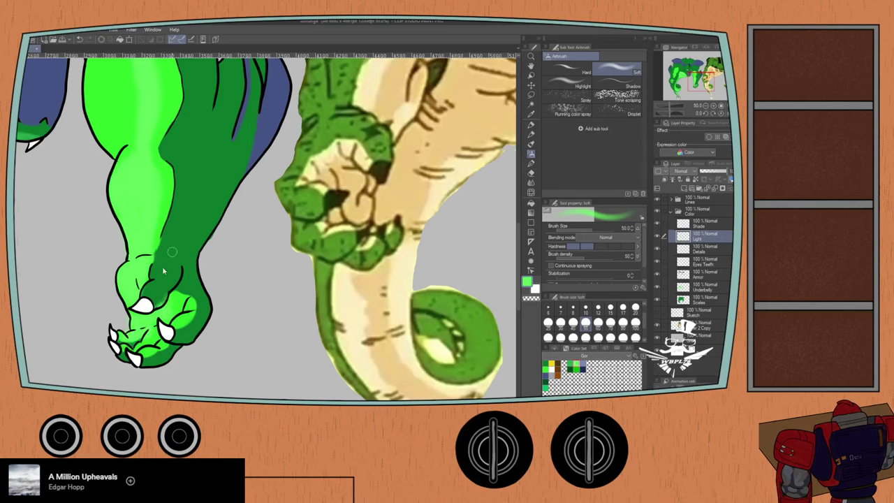
- Highlight the lower edges of the fingers and hand with medium green Soft airbrush at size 25
{"action": "scroll", "coordinate": [162, 271], "scroll_direction": "up", "scroll_amount": 1}
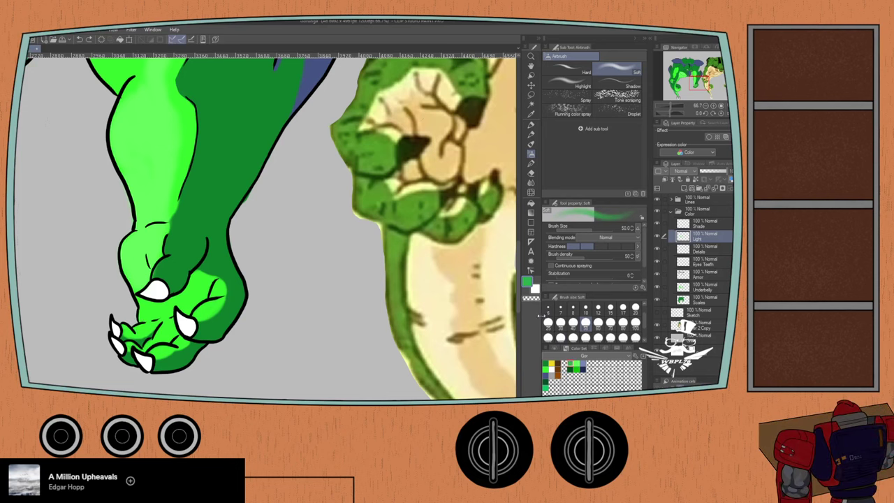
{"action": "left_click", "coordinate": [549, 319]}
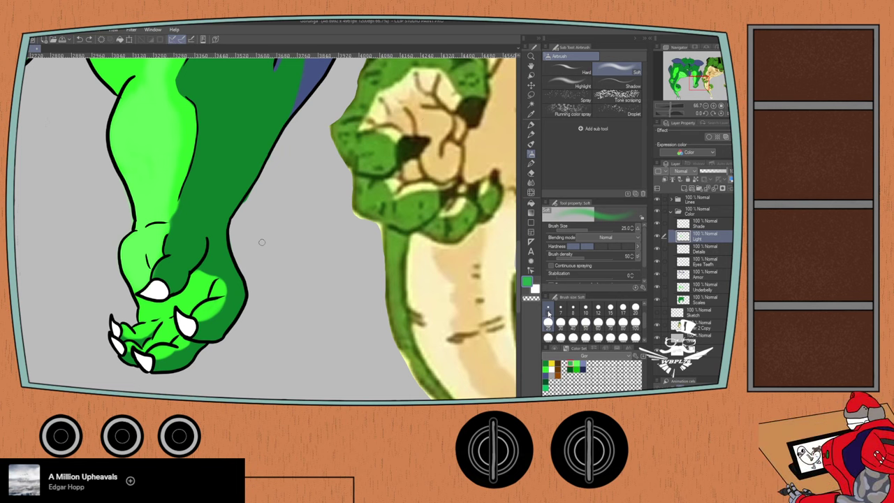
{"action": "mouse_move", "coordinate": [191, 341]}
{"action": "left_mouse_down"}
{"action": "mouse_move", "coordinate": [222, 228]}
{"action": "mouse_move", "coordinate": [224, 174]}
{"action": "left_mouse_up"}
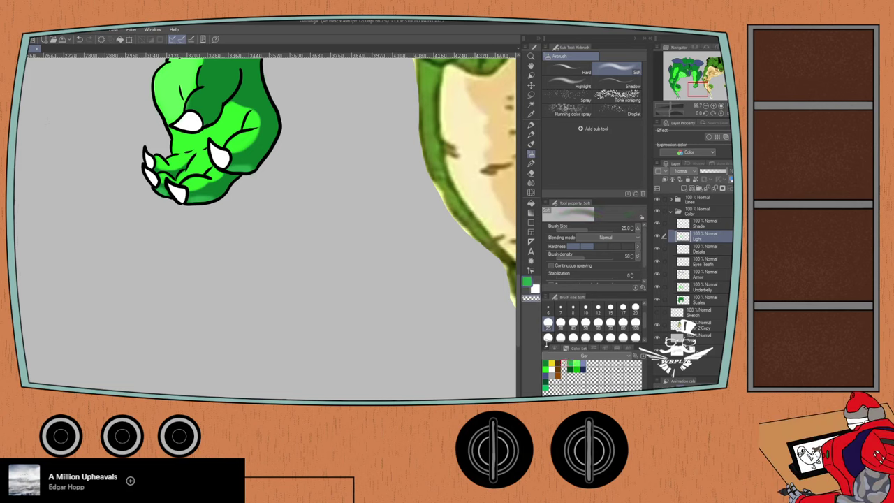
- Mix a pale aqua drawing color on the color wheel
{"action": "left_click", "coordinate": [548, 348]}
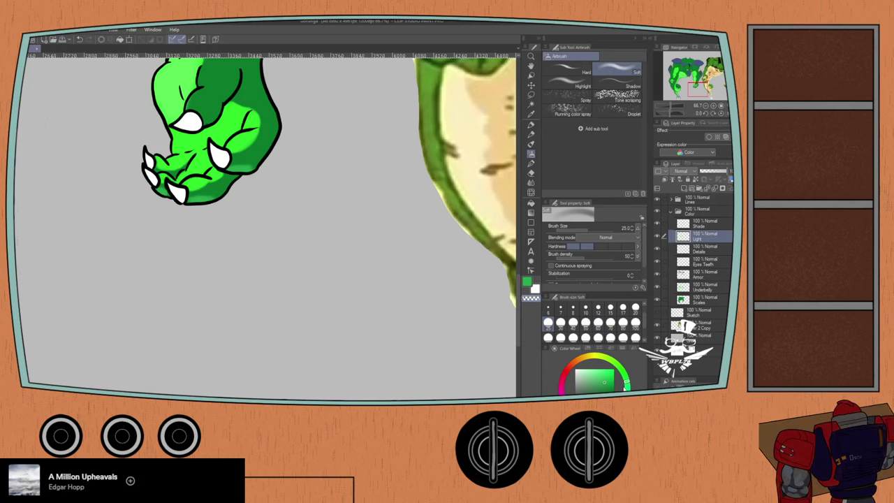
{"action": "left_click", "coordinate": [627, 375]}
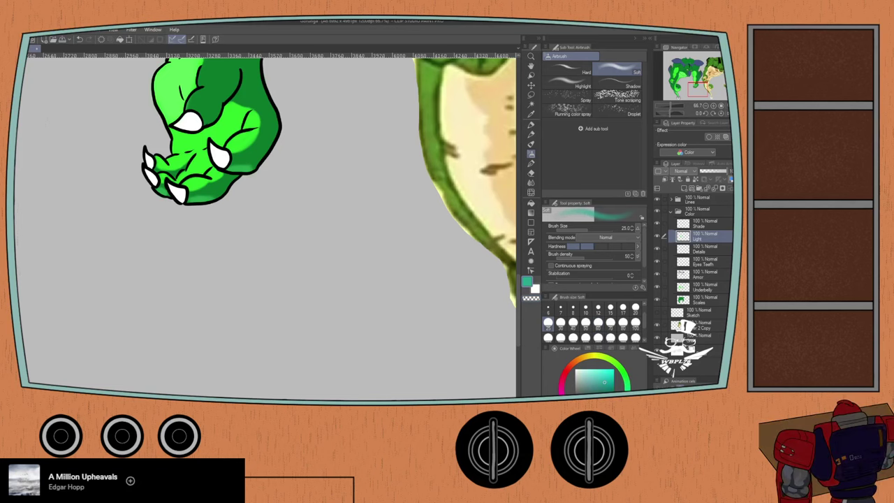
{"action": "left_click", "coordinate": [594, 374]}
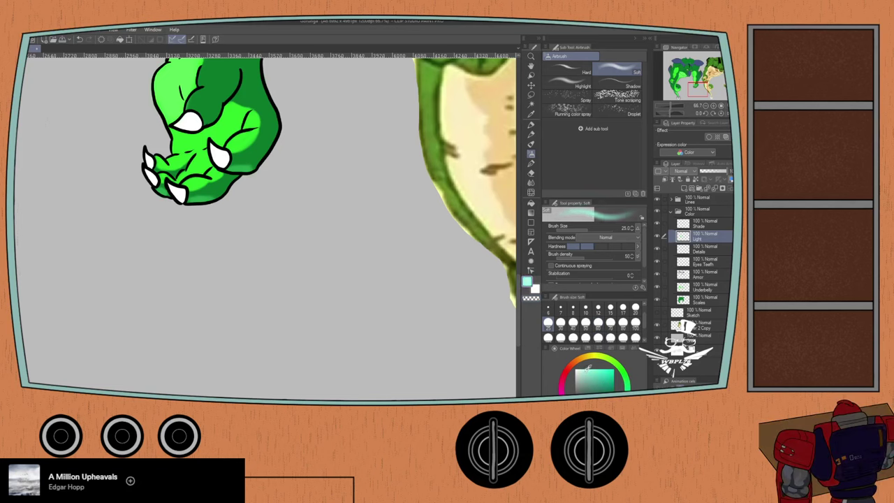
- Tint the claws of the character's left hand with pale aqua Colored pencil at size 7 on the Light layer
{"action": "left_click_drag", "start_coordinate": [406, 290], "coordinate": [273, 213]}
{"action": "left_click_drag", "start_coordinate": [112, 183], "coordinate": [422, 370]}
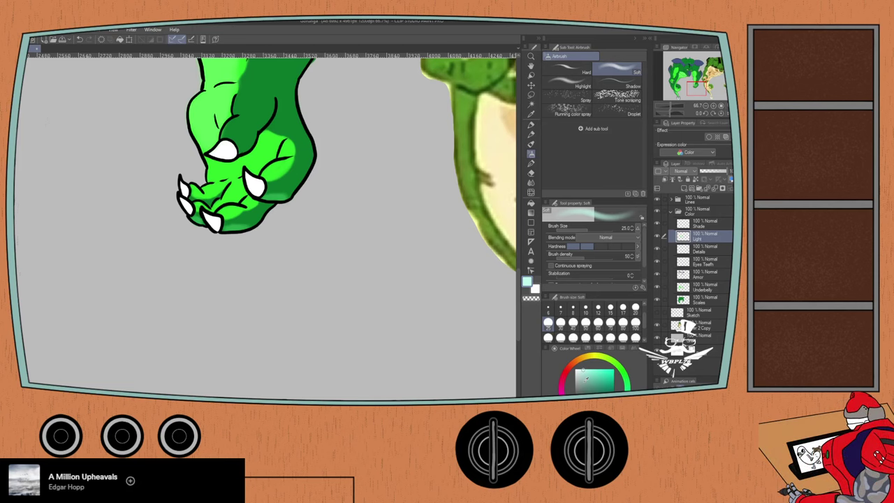
{"action": "scroll", "coordinate": [184, 232], "scroll_direction": "up", "scroll_amount": 2}
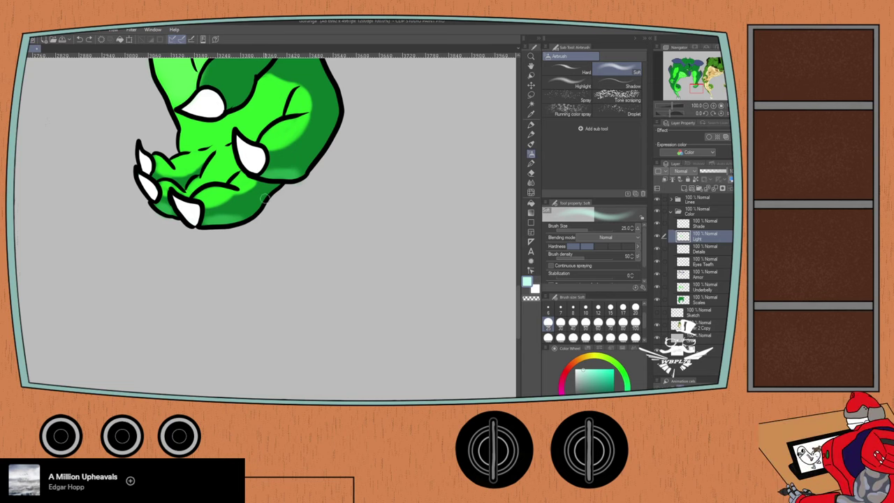
{"action": "key", "text": "p"}
{"action": "key", "text": "p"}
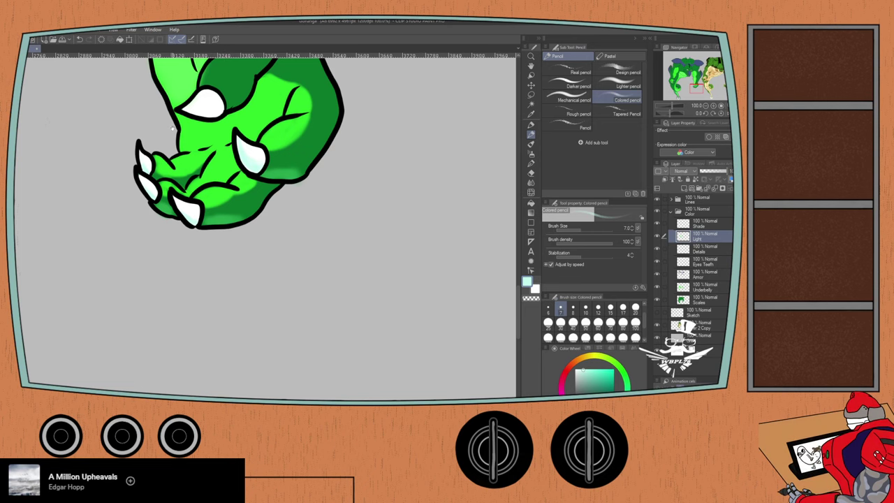
{"action": "left_click_drag", "start_coordinate": [218, 68], "coordinate": [223, 122]}
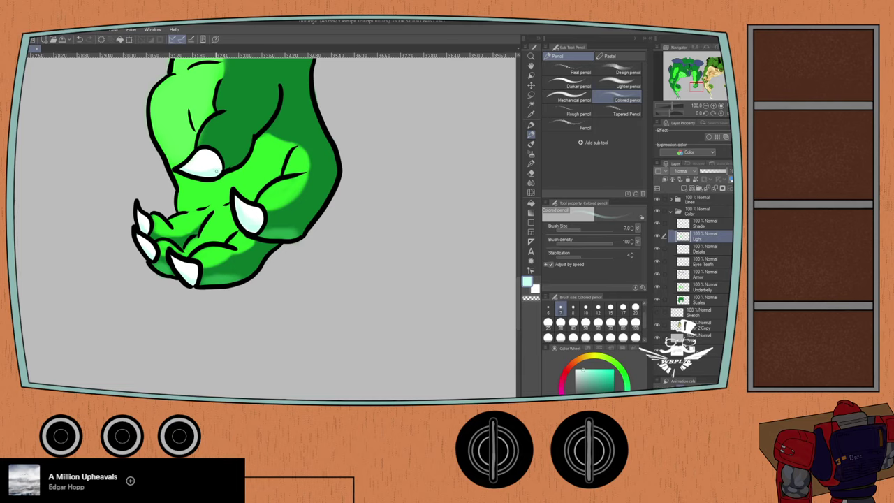
{"action": "scroll", "coordinate": [217, 171], "scroll_direction": "down", "scroll_amount": 2}
{"action": "left_click_drag", "start_coordinate": [140, 182], "coordinate": [165, 240]}
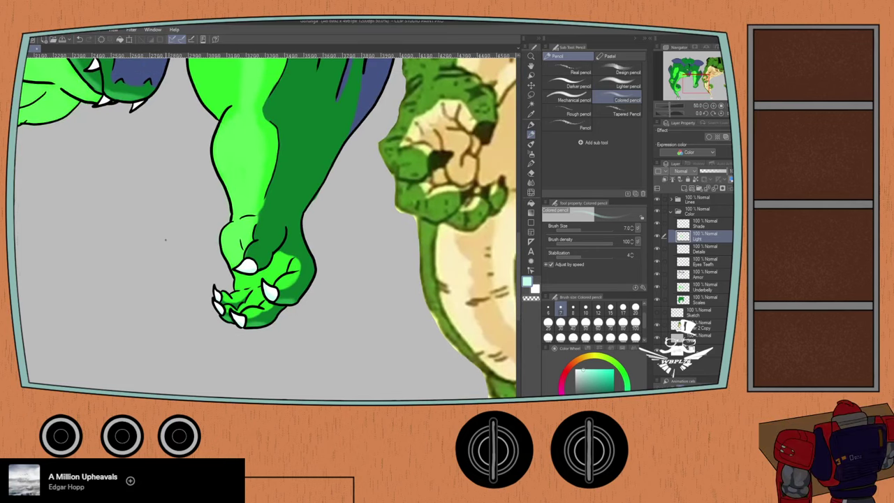
{"action": "scroll", "coordinate": [165, 239], "scroll_direction": "down", "scroll_amount": 1}
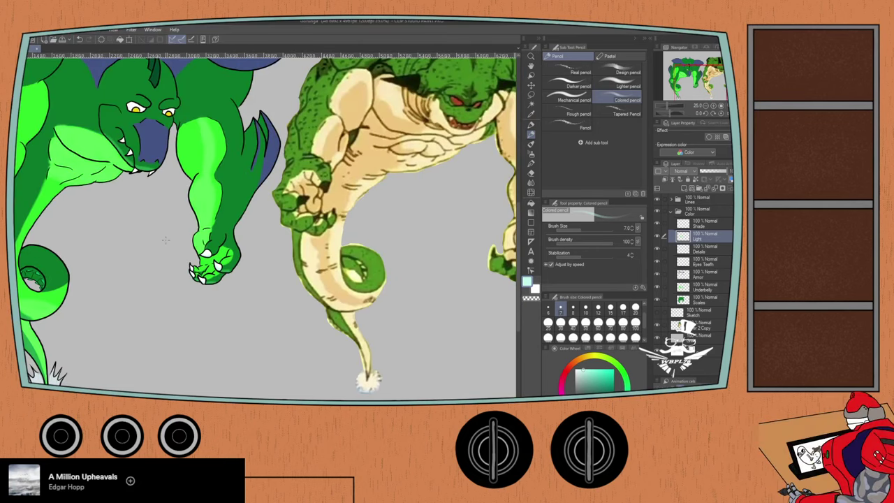
{"action": "scroll", "coordinate": [166, 240], "scroll_direction": "up", "scroll_amount": 1}
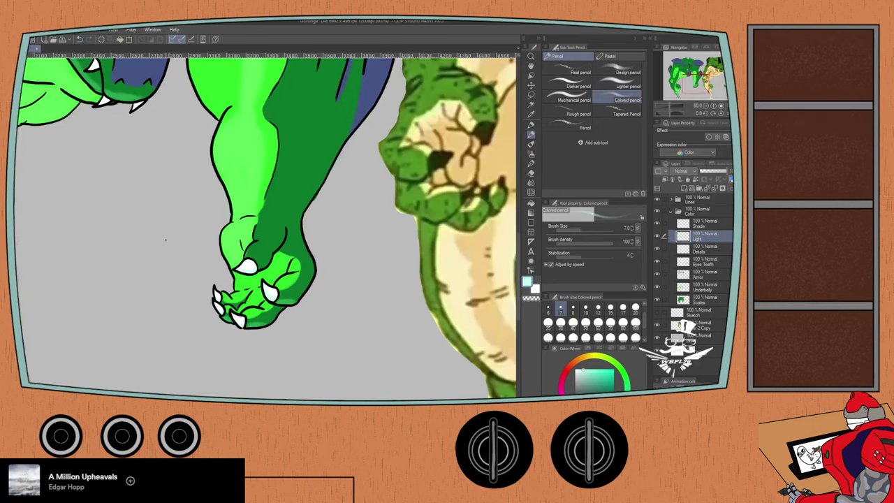
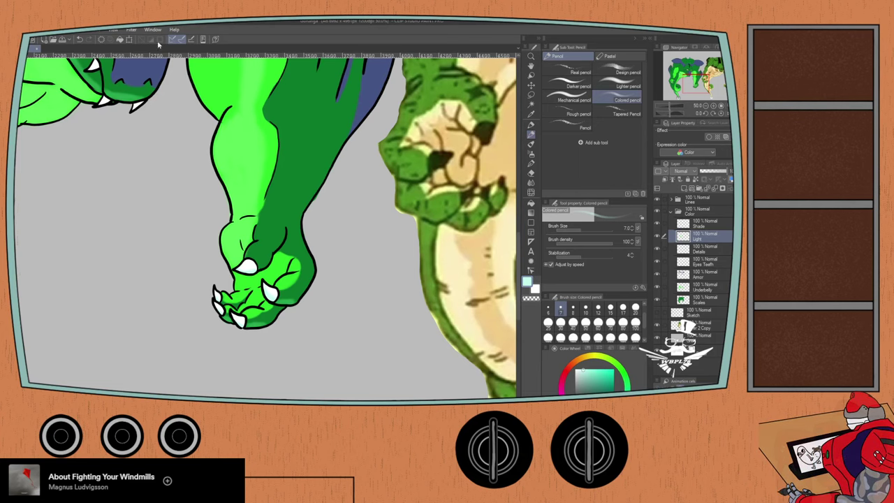
{"action": "left_click_drag", "start_coordinate": [311, 204], "coordinate": [304, 199]}
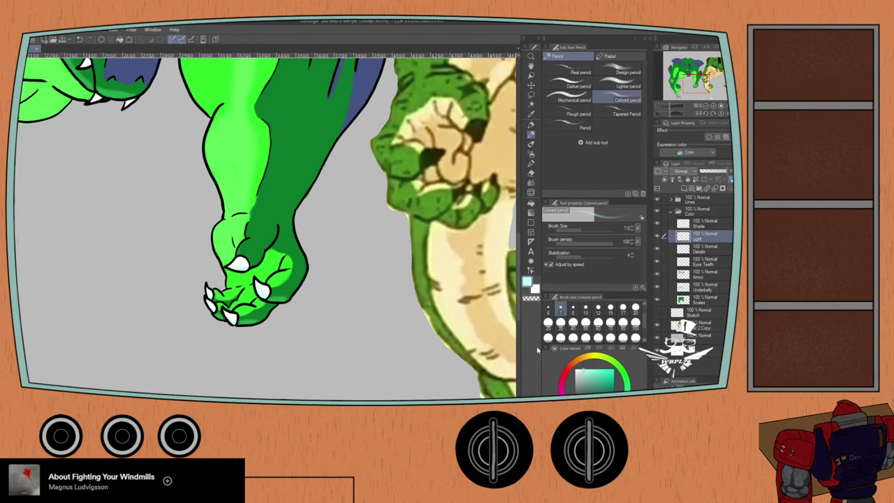
{"action": "left_click", "coordinate": [560, 305]}
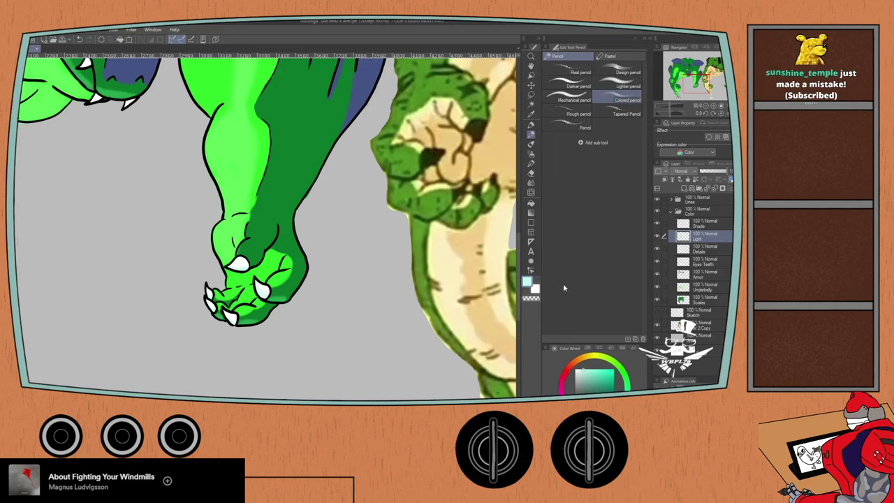
{"action": "left_click", "coordinate": [562, 343]}
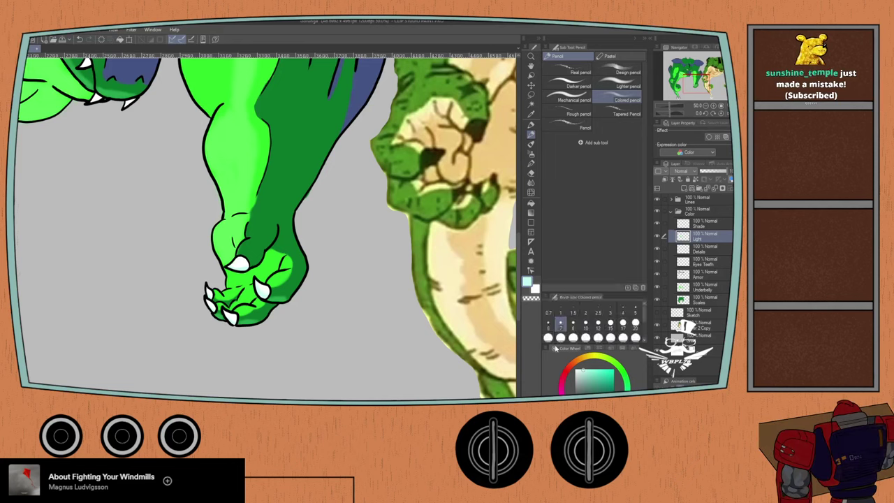
{"action": "left_click", "coordinate": [568, 297]}
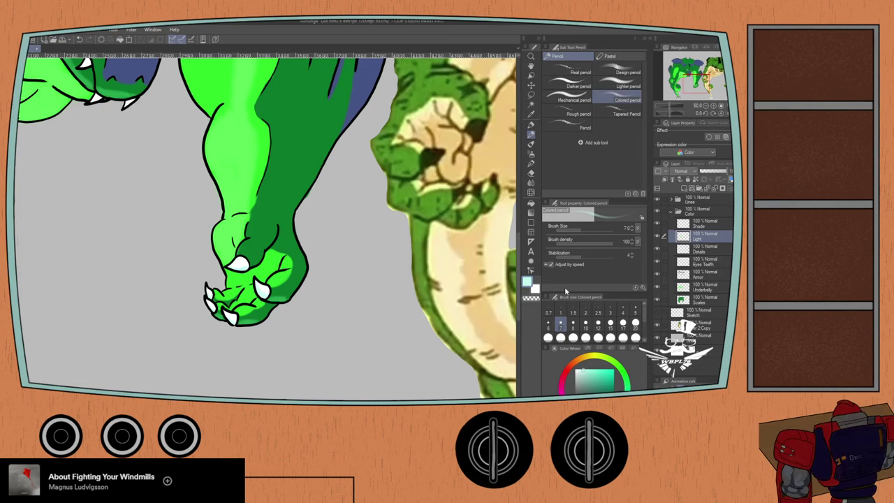
- Darken the palm and inner fingers with medium green from the color set using the Soft airbrush at size 25
{"action": "left_click", "coordinate": [581, 349]}
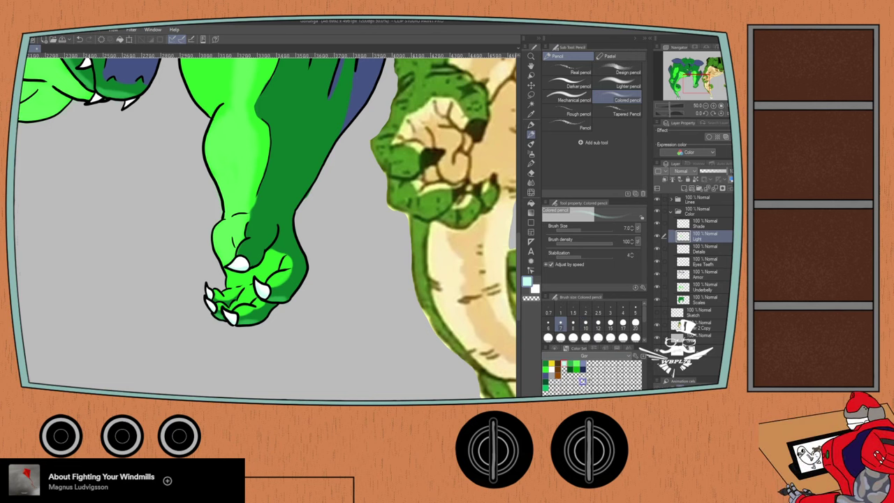
{"action": "left_click", "coordinate": [571, 369]}
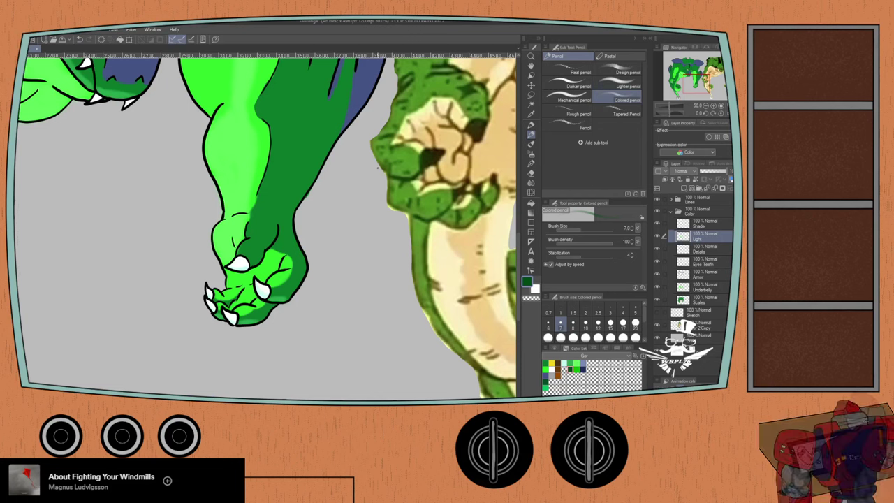
{"action": "left_click", "coordinate": [579, 364]}
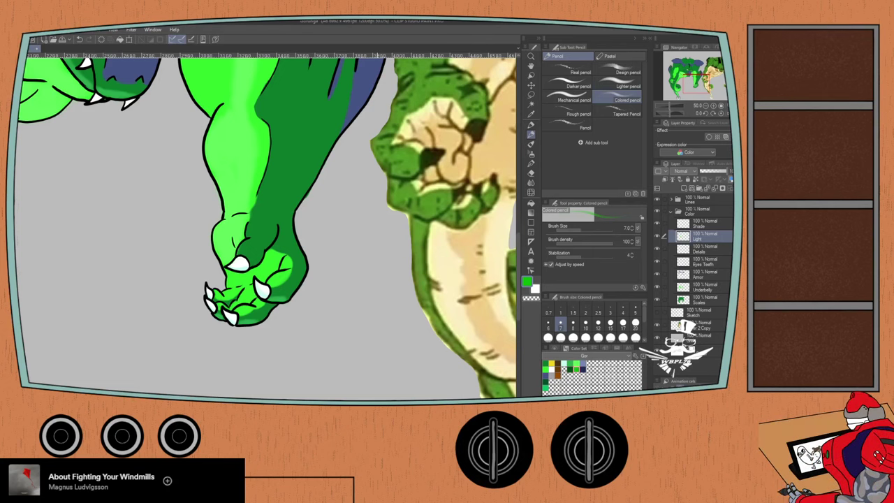
{"action": "key", "text": "b"}
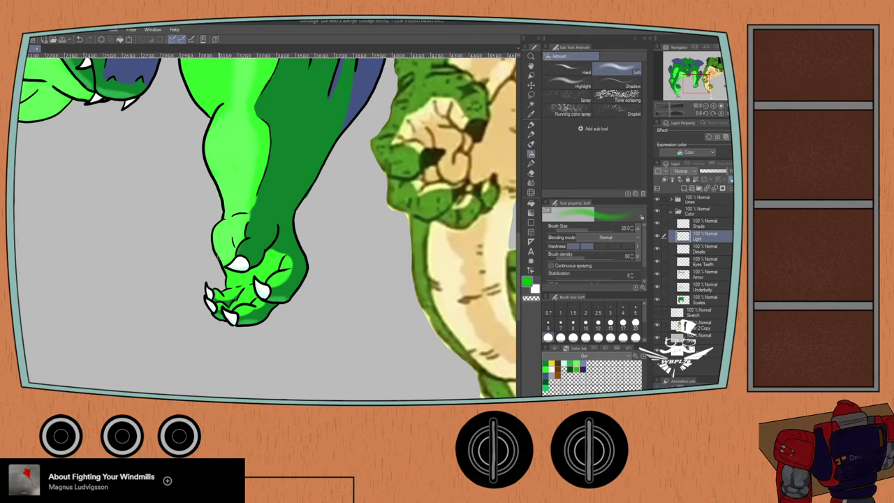
{"action": "scroll", "coordinate": [245, 286], "scroll_direction": "up", "scroll_amount": 1}
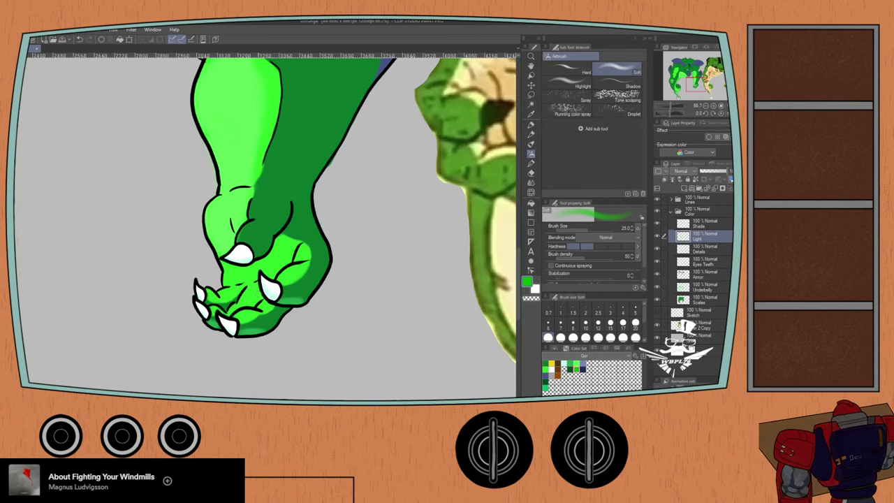
{"action": "mouse_move", "coordinate": [247, 309]}
{"action": "left_mouse_down"}
{"action": "mouse_move", "coordinate": [272, 278]}
{"action": "mouse_move", "coordinate": [263, 283]}
{"action": "mouse_move", "coordinate": [272, 289]}
{"action": "mouse_move", "coordinate": [295, 277]}
{"action": "mouse_move", "coordinate": [240, 279]}
{"action": "mouse_move", "coordinate": [278, 274]}
{"action": "mouse_move", "coordinate": [270, 267]}
{"action": "mouse_move", "coordinate": [283, 262]}
{"action": "left_mouse_up"}
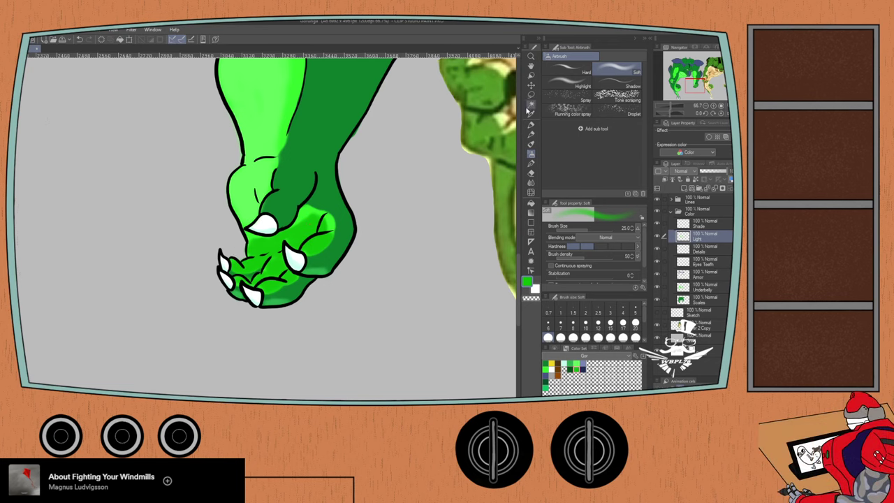
{"action": "left_click", "coordinate": [618, 85]}
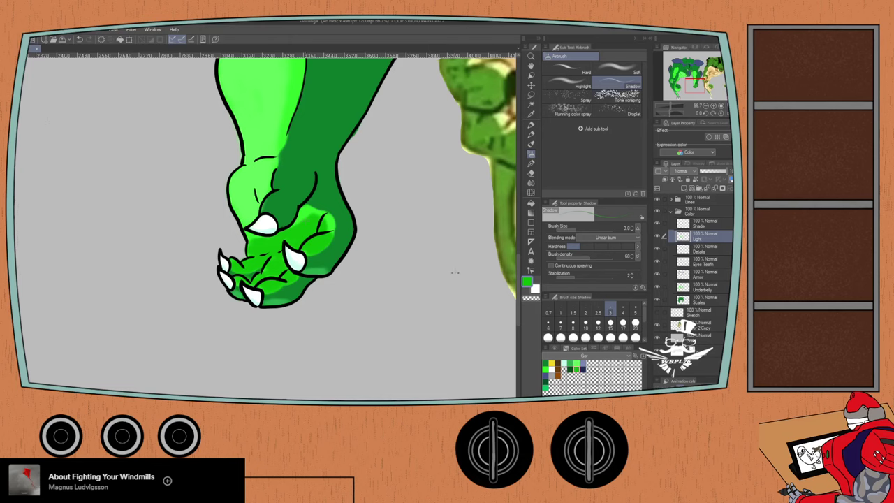
{"action": "left_click", "coordinate": [585, 323]}
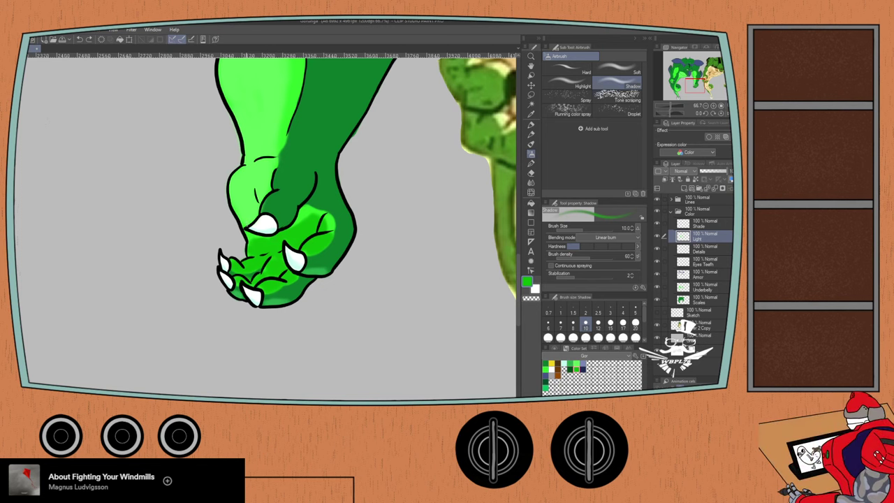
{"action": "scroll", "coordinate": [244, 227], "scroll_direction": "down", "scroll_amount": 1}
{"action": "scroll", "coordinate": [241, 226], "scroll_direction": "down", "scroll_amount": 1}
{"action": "left_click_drag", "start_coordinate": [266, 215], "coordinate": [220, 158]}
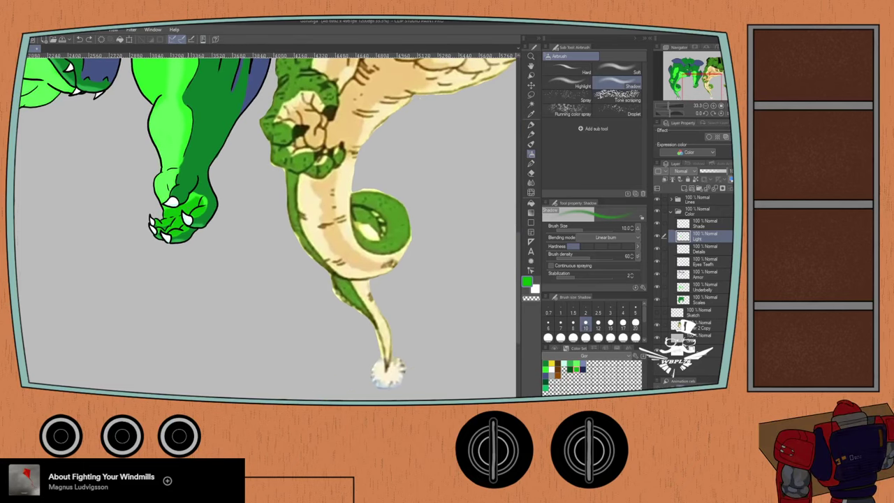
{"action": "key", "text": "ctrl+minus"}
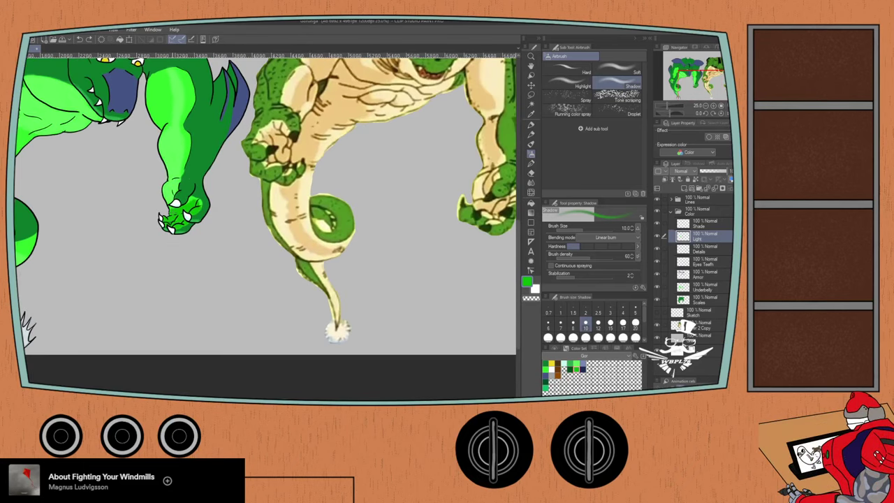
{"action": "scroll", "coordinate": [183, 218], "scroll_direction": "up", "scroll_amount": 3}
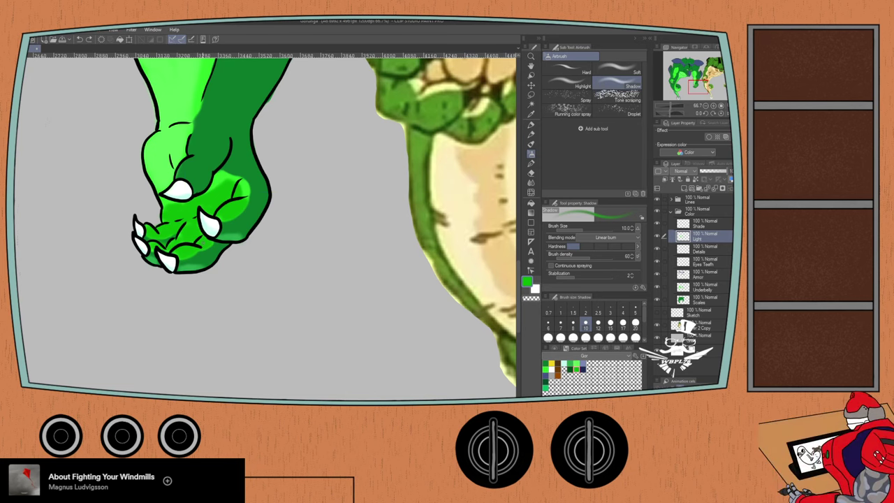
- Extend the soft highlight along the lower edge of the hand's heel with green Soft airbrush at size 25
{"action": "left_click", "coordinate": [577, 364]}
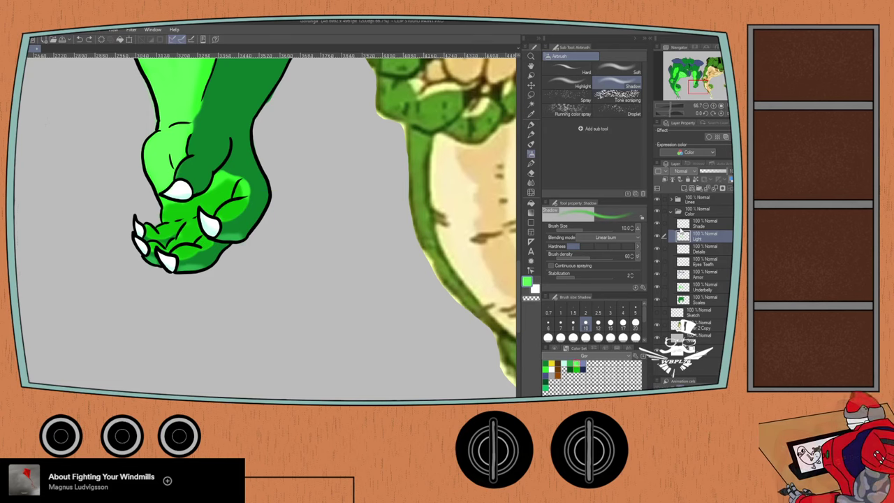
{"action": "scroll", "coordinate": [198, 230], "scroll_direction": "up", "scroll_amount": 1}
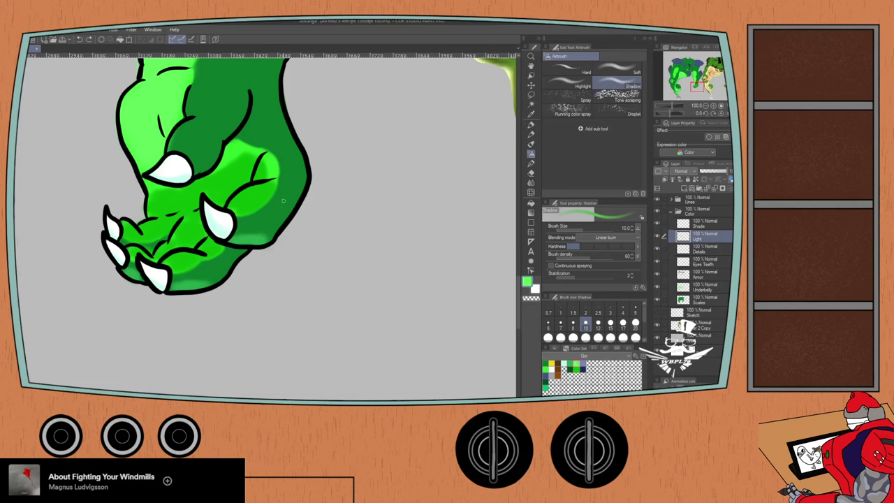
{"action": "left_click", "coordinate": [595, 72]}
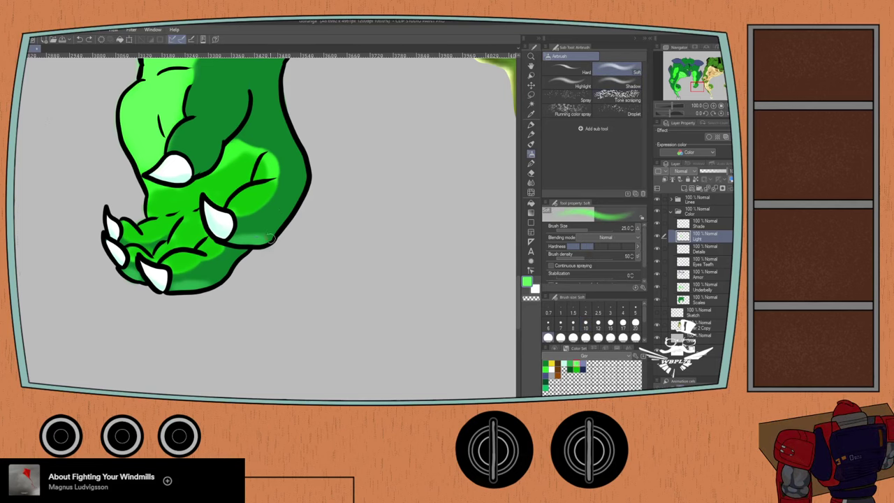
{"action": "left_click", "coordinate": [569, 361]}
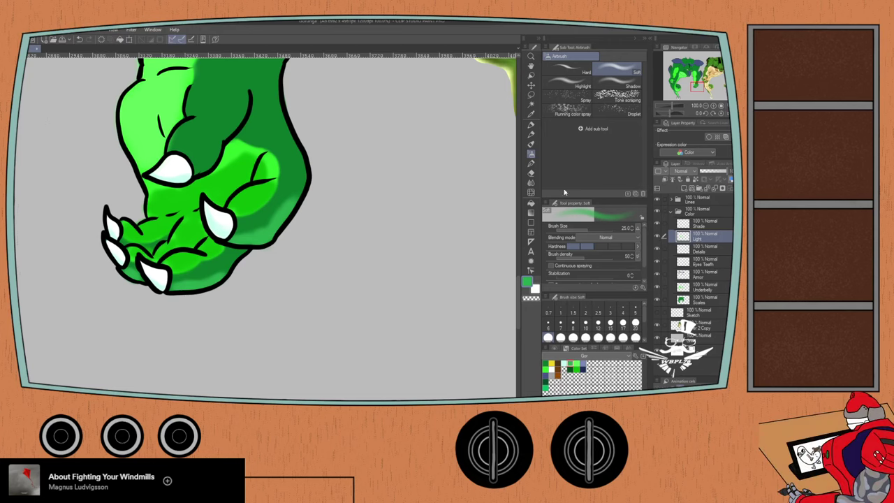
{"action": "left_click", "coordinate": [531, 94]}
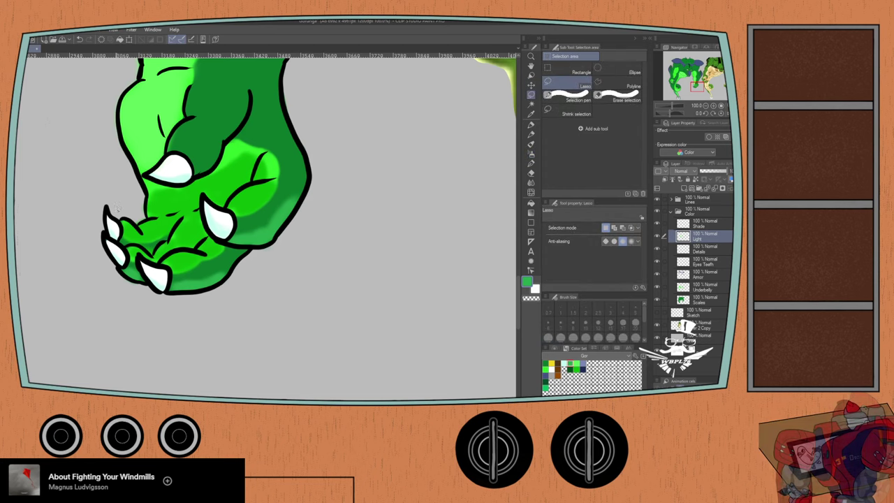
{"action": "mouse_move", "coordinate": [120, 234]}
{"action": "left_mouse_down"}
{"action": "mouse_move", "coordinate": [130, 263]}
{"action": "mouse_move", "coordinate": [178, 274]}
{"action": "mouse_move", "coordinate": [204, 269]}
{"action": "mouse_move", "coordinate": [225, 250]}
{"action": "mouse_move", "coordinate": [229, 233]}
{"action": "mouse_move", "coordinate": [203, 224]}
{"action": "left_mouse_up"}
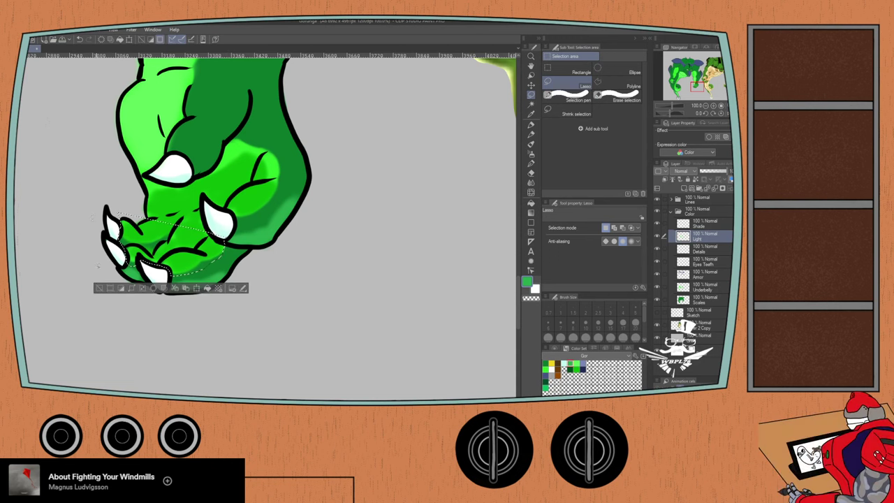
{"action": "left_click", "coordinate": [98, 288]}
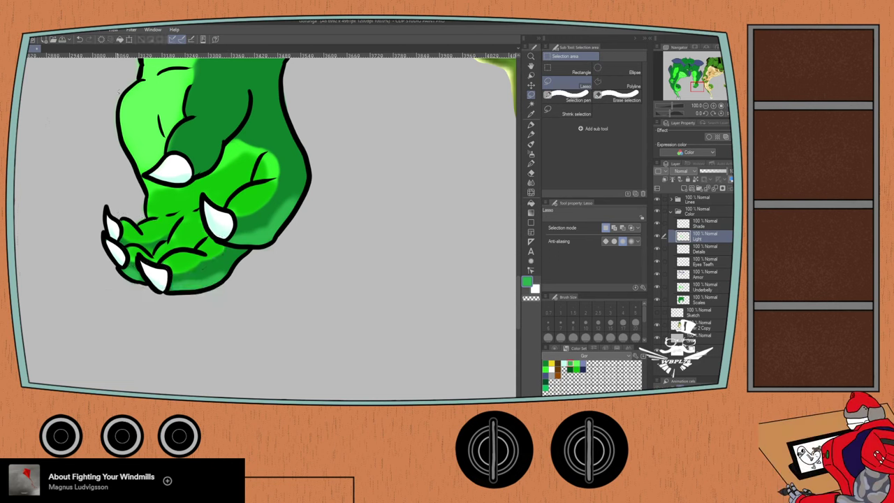
- Lasso the darker green palm shading, cut and paste it onto its own layer, and clear the selection
{"action": "mouse_move", "coordinate": [144, 193]}
{"action": "left_mouse_down"}
{"action": "mouse_move", "coordinate": [192, 178]}
{"action": "mouse_move", "coordinate": [245, 146]}
{"action": "mouse_move", "coordinate": [266, 148]}
{"action": "mouse_move", "coordinate": [281, 176]}
{"action": "mouse_move", "coordinate": [260, 213]}
{"action": "mouse_move", "coordinate": [241, 221]}
{"action": "mouse_move", "coordinate": [207, 200]}
{"action": "mouse_move", "coordinate": [209, 224]}
{"action": "mouse_move", "coordinate": [231, 244]}
{"action": "mouse_move", "coordinate": [192, 269]}
{"action": "mouse_move", "coordinate": [131, 261]}
{"action": "mouse_move", "coordinate": [119, 241]}
{"action": "mouse_move", "coordinate": [117, 218]}
{"action": "left_mouse_up"}
{"action": "left_click_drag", "start_coordinate": [138, 187], "coordinate": [146, 190]}
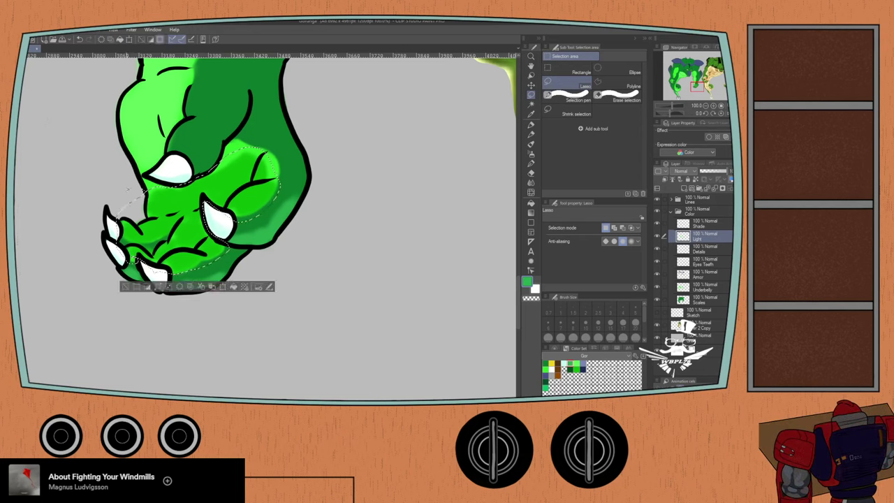
{"action": "left_click", "coordinate": [202, 286]}
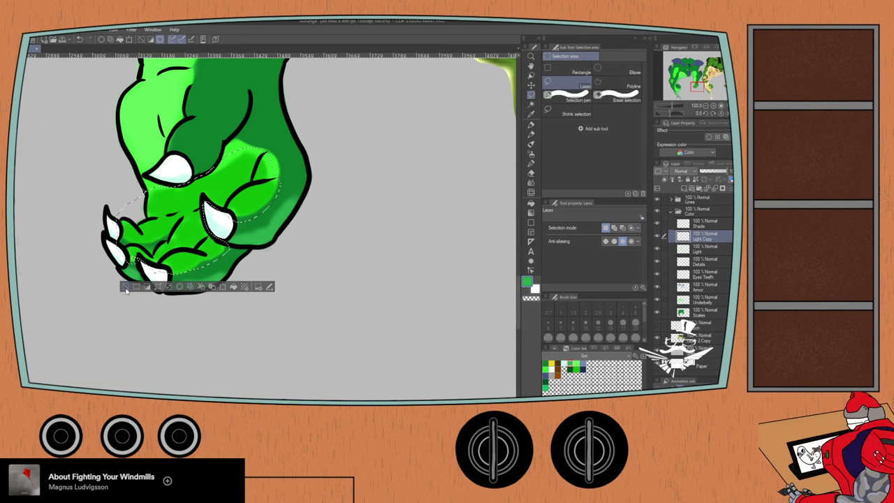
{"action": "key", "text": "ctrl+d"}
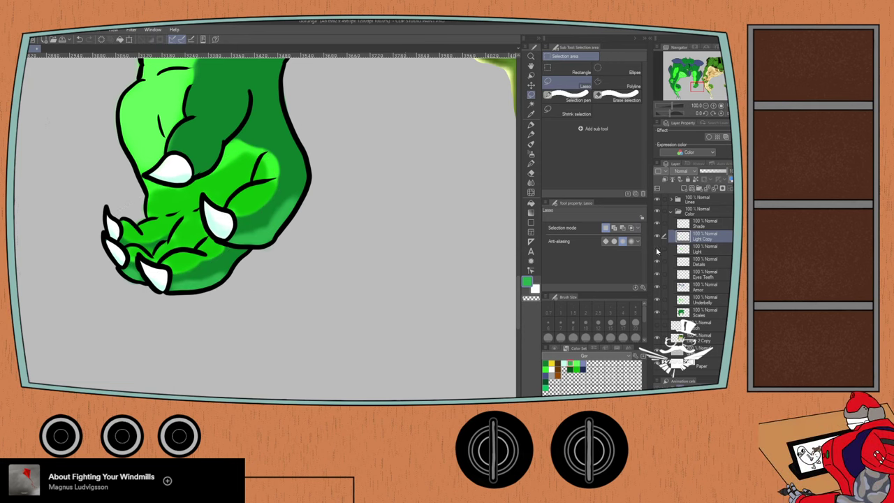
- Hide the Light layer and toggle the Light Copy layer's visibility to check the separated palm shading
{"action": "left_click", "coordinate": [657, 251]}
{"action": "left_click", "coordinate": [658, 236]}
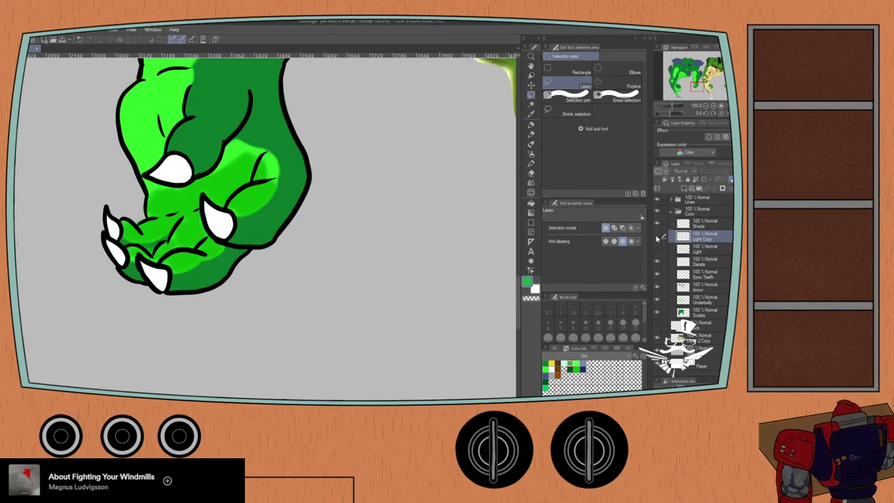
{"action": "left_click", "coordinate": [657, 237]}
{"action": "left_click", "coordinate": [657, 237]}
{"action": "left_click", "coordinate": [657, 237]}
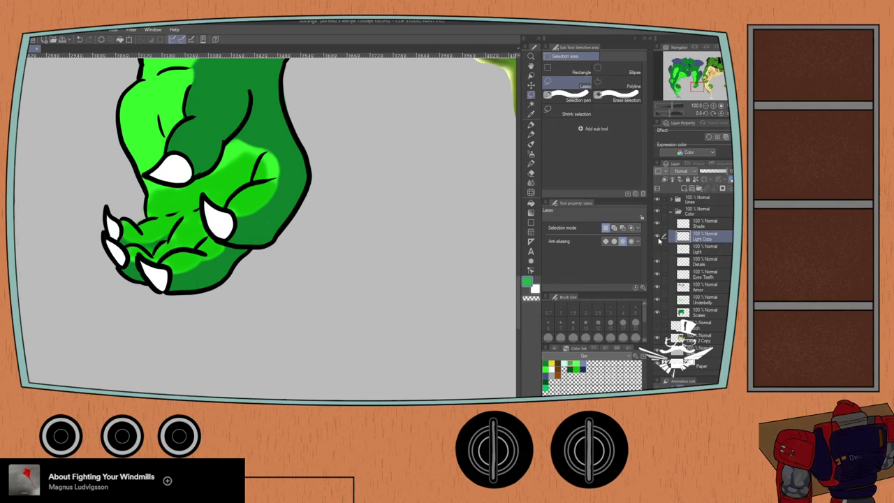
{"action": "left_click", "coordinate": [659, 239]}
{"action": "left_click", "coordinate": [659, 239]}
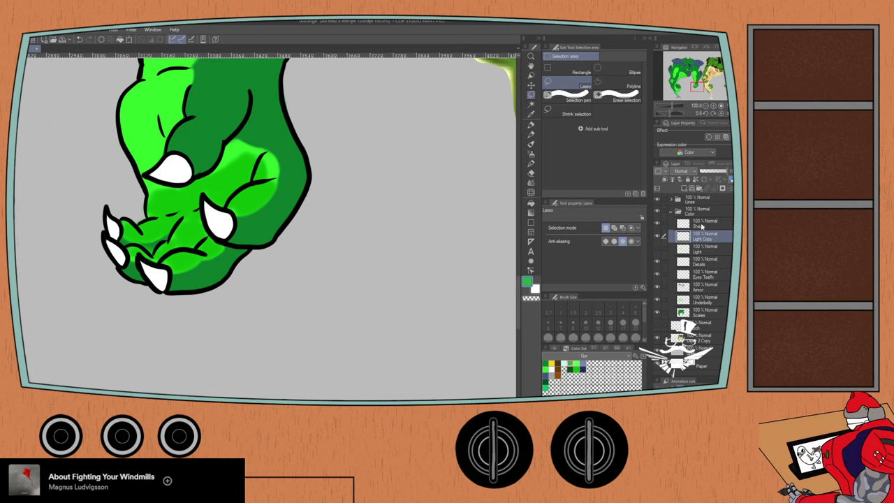
- Merge the Light Copy layer with the palm shading into the Shade layer
{"action": "left_click", "coordinate": [703, 227]}
{"action": "left_click", "coordinate": [677, 265]}
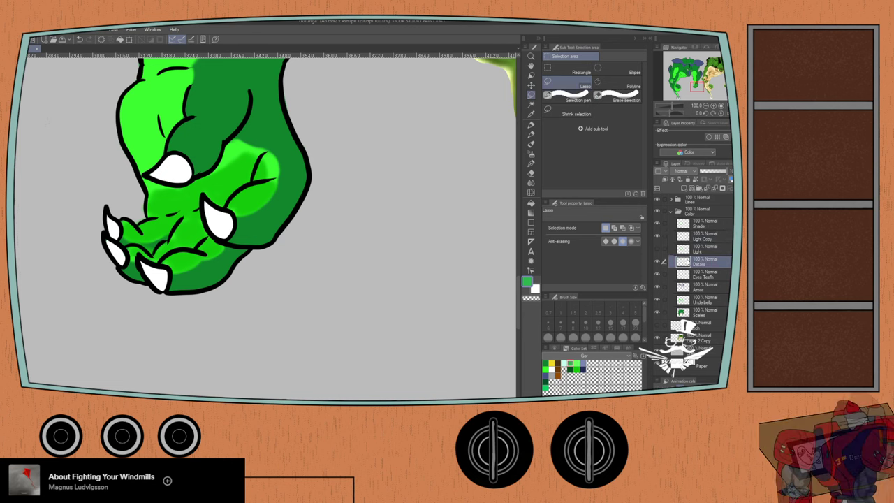
{"action": "left_click", "coordinate": [707, 225]}
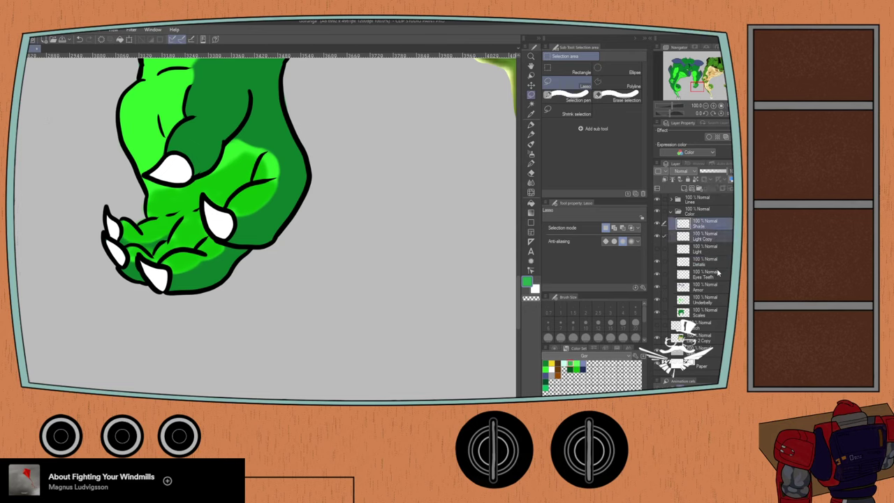
{"action": "key", "text": "shift+alt+e"}
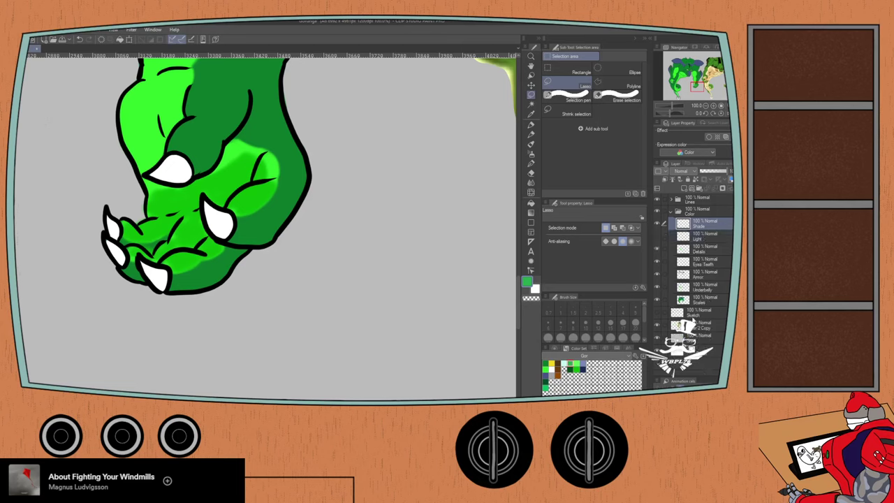
- Show the Light layer and paint a soft green highlight along the thumb on it with the Soft airbrush at size 25
{"action": "left_click", "coordinate": [709, 239]}
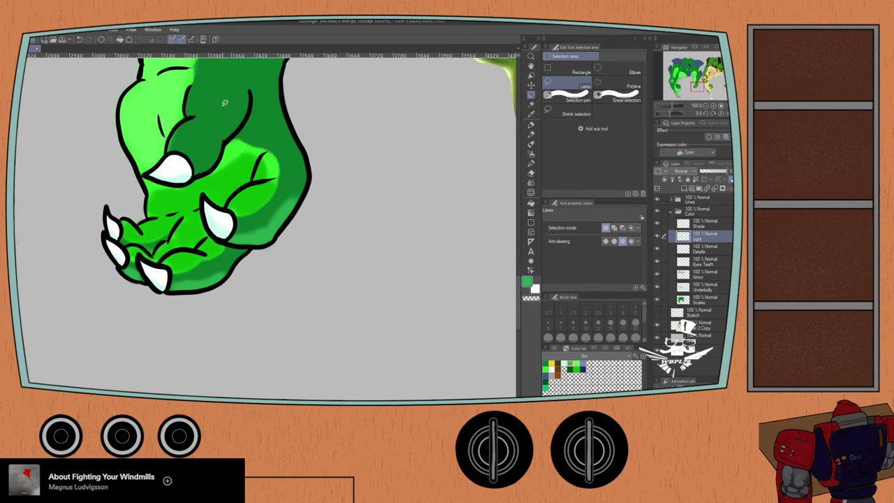
{"action": "key", "text": "p"}
{"action": "key", "text": "b"}
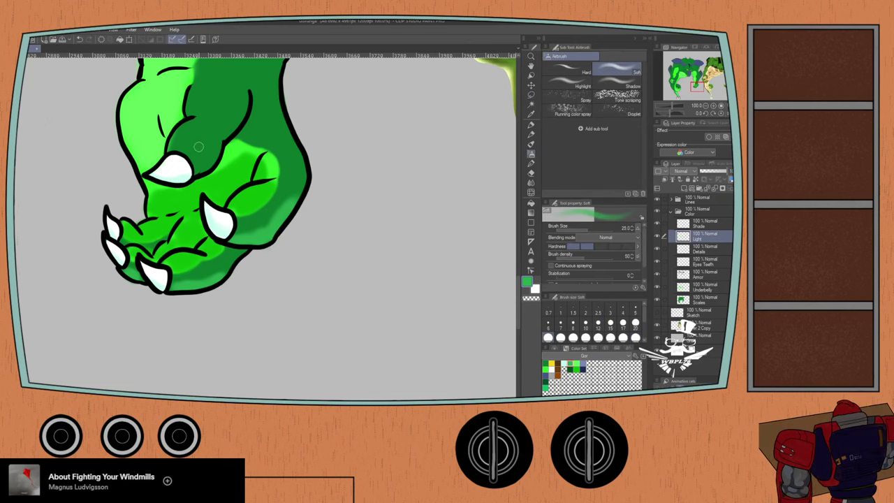
{"action": "mouse_move", "coordinate": [205, 144]}
{"action": "left_mouse_down"}
{"action": "mouse_move", "coordinate": [195, 150]}
{"action": "mouse_move", "coordinate": [210, 144]}
{"action": "mouse_move", "coordinate": [200, 151]}
{"action": "mouse_move", "coordinate": [212, 154]}
{"action": "mouse_move", "coordinate": [197, 163]}
{"action": "left_mouse_up"}
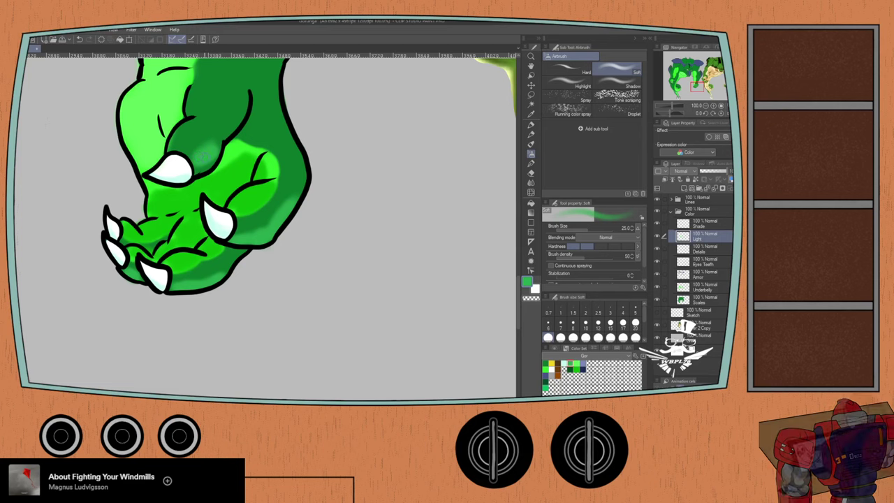
{"action": "mouse_move", "coordinate": [217, 132]}
{"action": "left_mouse_down"}
{"action": "mouse_move", "coordinate": [185, 174]}
{"action": "mouse_move", "coordinate": [201, 169]}
{"action": "mouse_move", "coordinate": [206, 150]}
{"action": "left_mouse_up"}
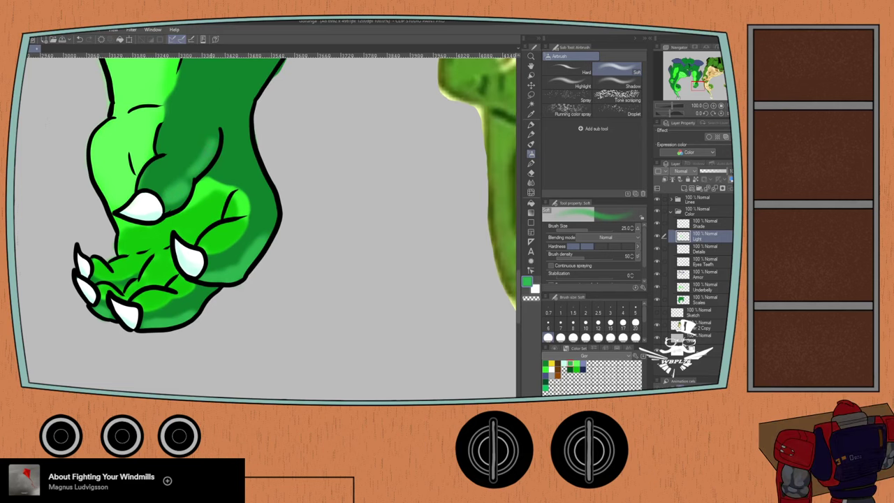
{"action": "left_click_drag", "start_coordinate": [210, 144], "coordinate": [182, 171]}
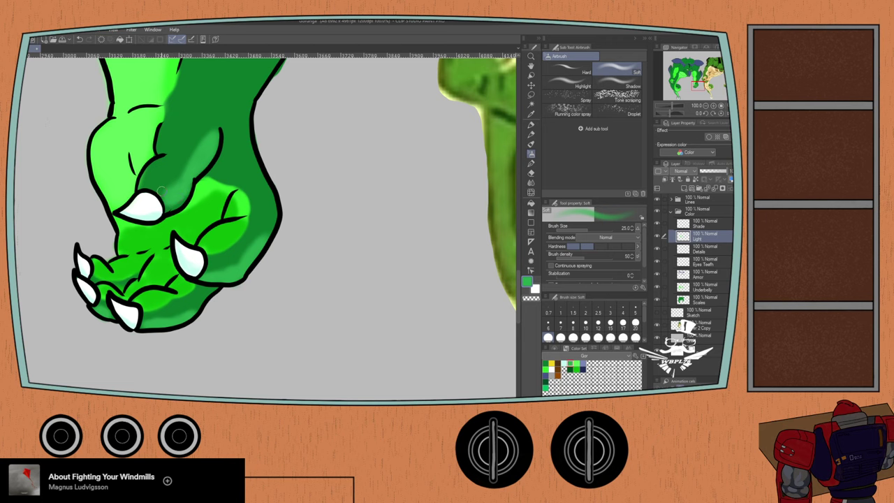
{"action": "scroll", "coordinate": [160, 189], "scroll_direction": "down", "scroll_amount": 3}
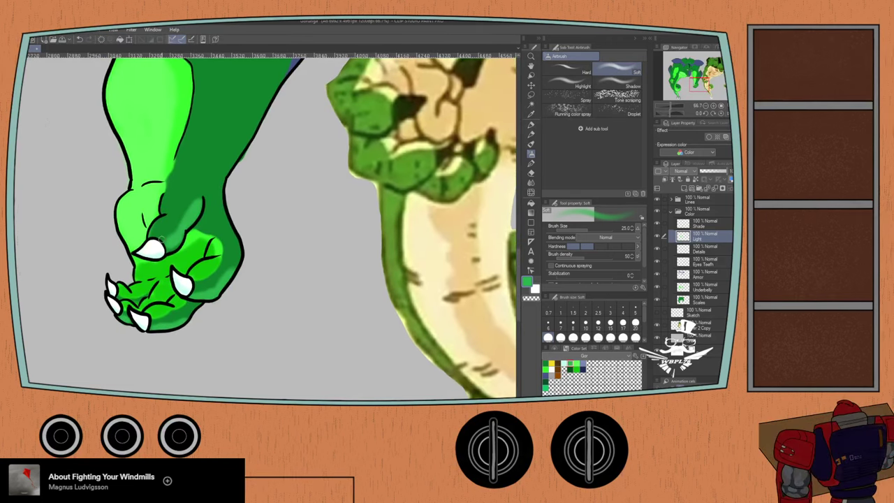
{"action": "scroll", "coordinate": [167, 238], "scroll_direction": "up", "scroll_amount": 4}
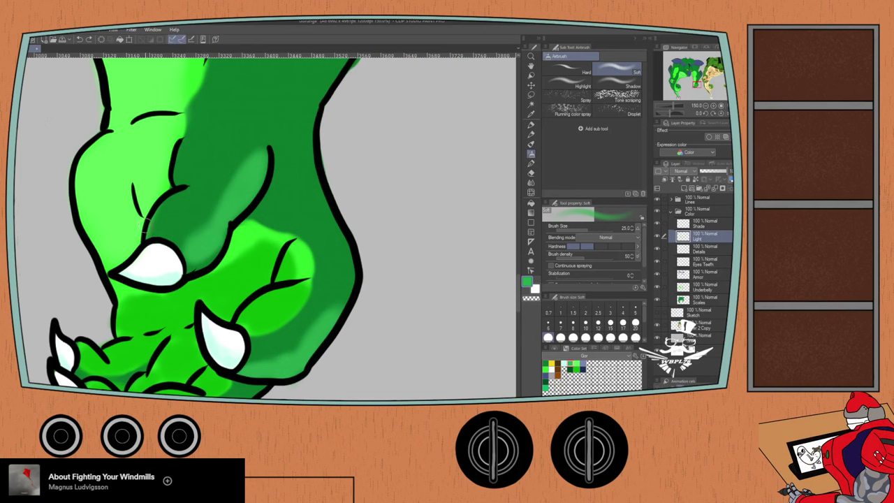
- Shade the crease at the thumb's base in dark green on the Shade layer with the Colored pencil at size 7
{"action": "key", "text": "p"}
{"action": "key", "text": "p"}
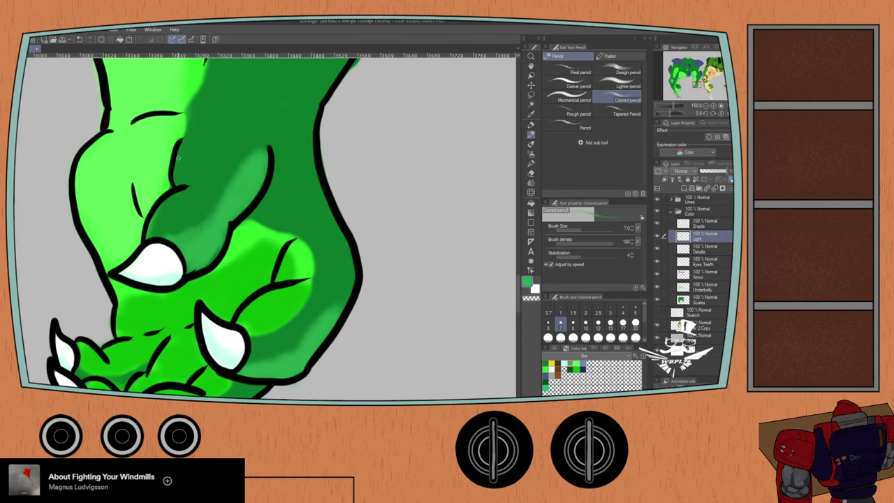
{"action": "scroll", "coordinate": [178, 158], "scroll_direction": "down", "scroll_amount": 1}
{"action": "left_click", "coordinate": [570, 369]}
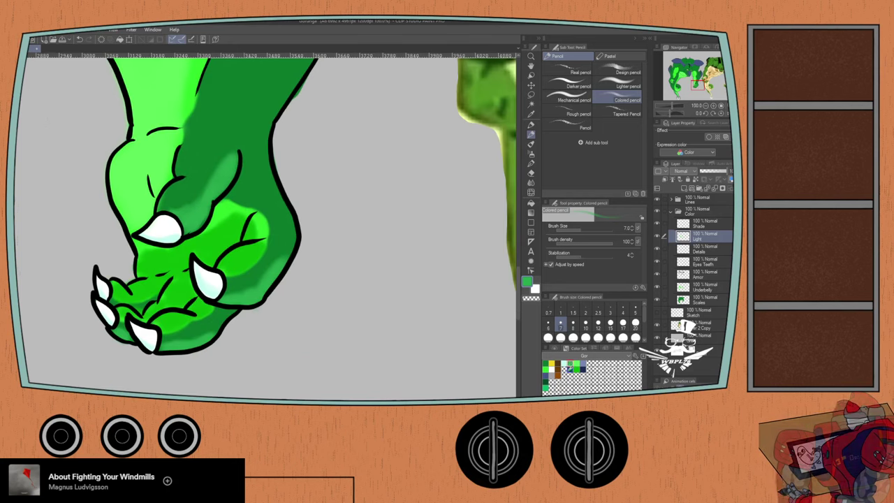
{"action": "left_click", "coordinate": [670, 222]}
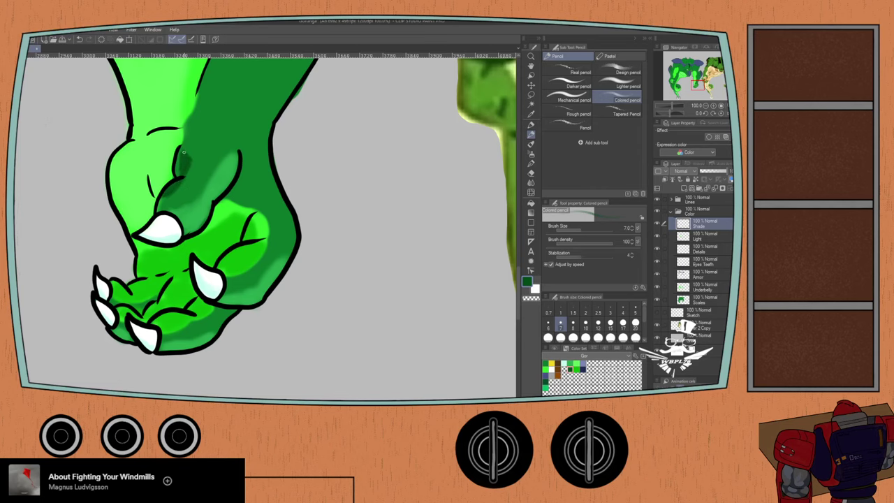
- Outline a pointed dark green shadow at the outer bend of the wrist with the Colored pencil
{"action": "scroll", "coordinate": [161, 315], "scroll_direction": "down", "scroll_amount": 3}
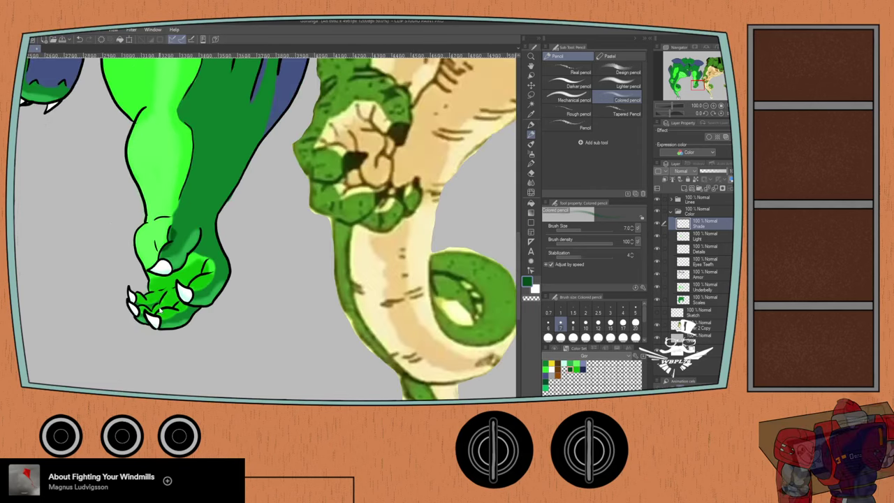
{"action": "scroll", "coordinate": [145, 310], "scroll_direction": "up", "scroll_amount": 1}
{"action": "scroll", "coordinate": [167, 301], "scroll_direction": "up", "scroll_amount": 2}
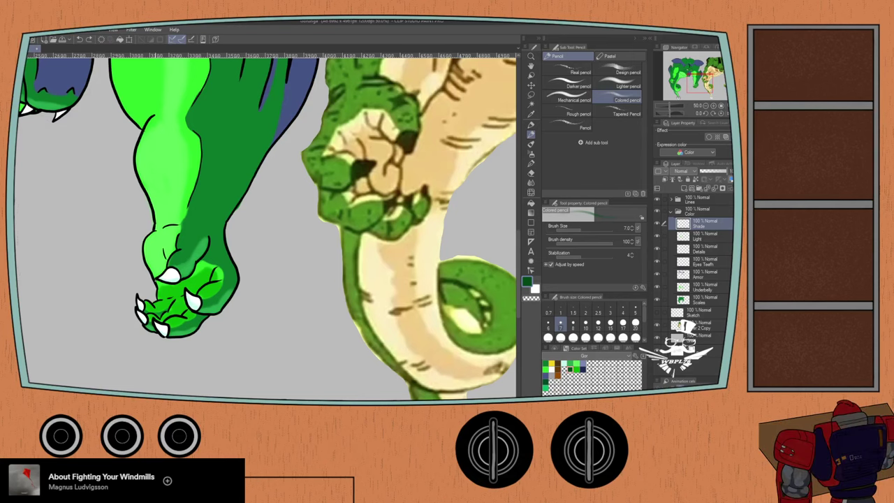
{"action": "scroll", "coordinate": [187, 286], "scroll_direction": "down", "scroll_amount": 1}
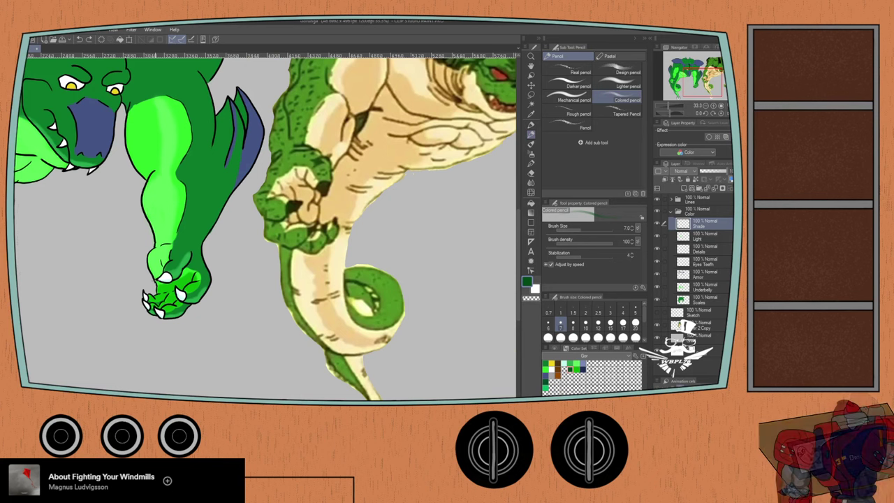
{"action": "scroll", "coordinate": [189, 222], "scroll_direction": "down", "scroll_amount": 1}
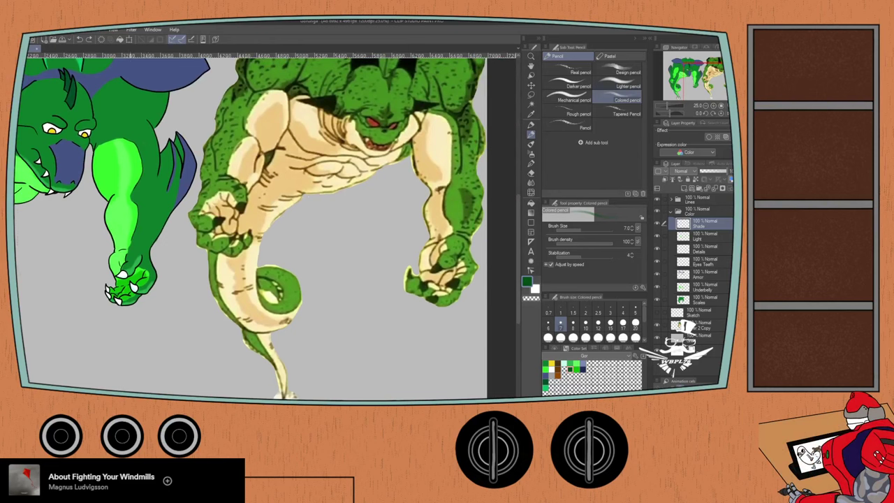
{"action": "scroll", "coordinate": [143, 241], "scroll_direction": "up", "scroll_amount": 4}
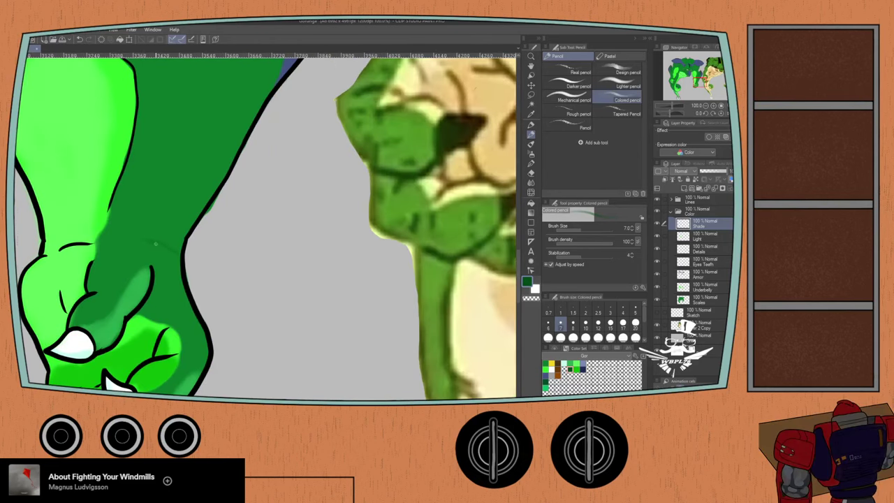
{"action": "left_click_drag", "start_coordinate": [145, 238], "coordinate": [175, 250]}
{"action": "mouse_move", "coordinate": [145, 237]}
{"action": "left_mouse_down"}
{"action": "mouse_move", "coordinate": [180, 224]}
{"action": "mouse_move", "coordinate": [170, 229]}
{"action": "mouse_move", "coordinate": [177, 251]}
{"action": "mouse_move", "coordinate": [171, 241]}
{"action": "mouse_move", "coordinate": [189, 223]}
{"action": "mouse_move", "coordinate": [176, 251]}
{"action": "left_mouse_up"}
{"action": "scroll", "coordinate": [170, 246], "scroll_direction": "up", "scroll_amount": 2}
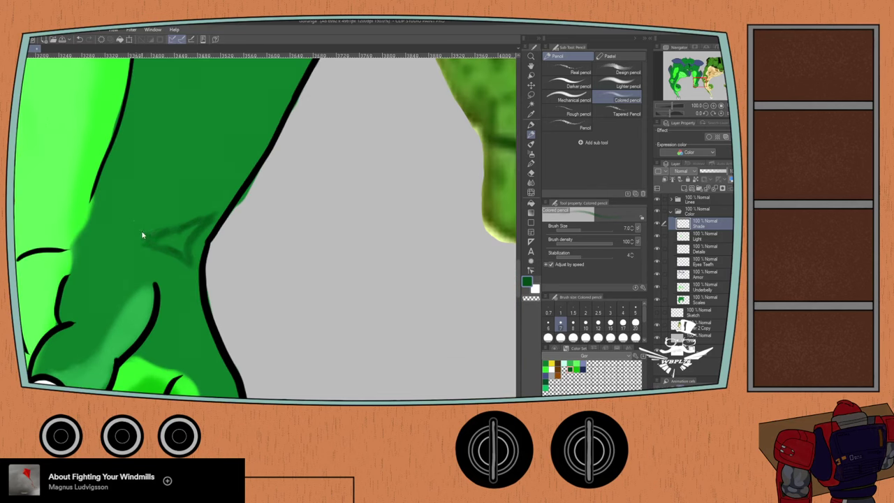
- Fill the outlined wrist shadow with dark green using the Soft airbrush at size 20
{"action": "key", "text": "b"}
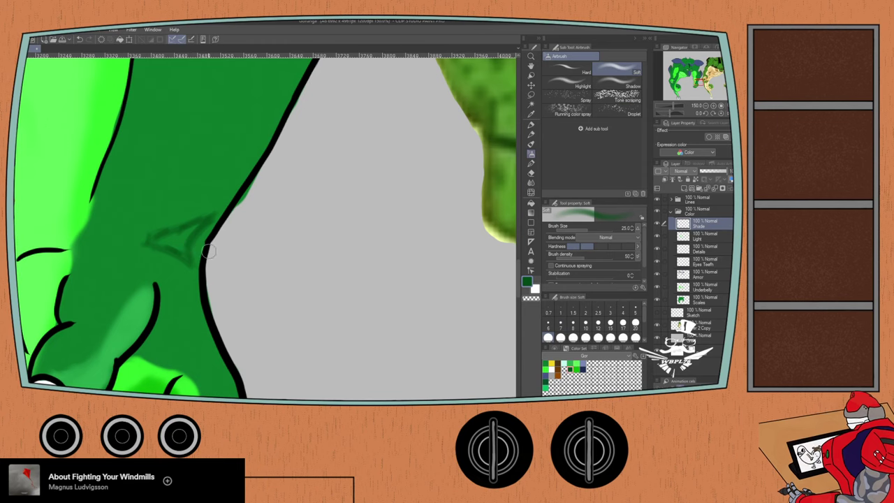
{"action": "left_click", "coordinate": [635, 325]}
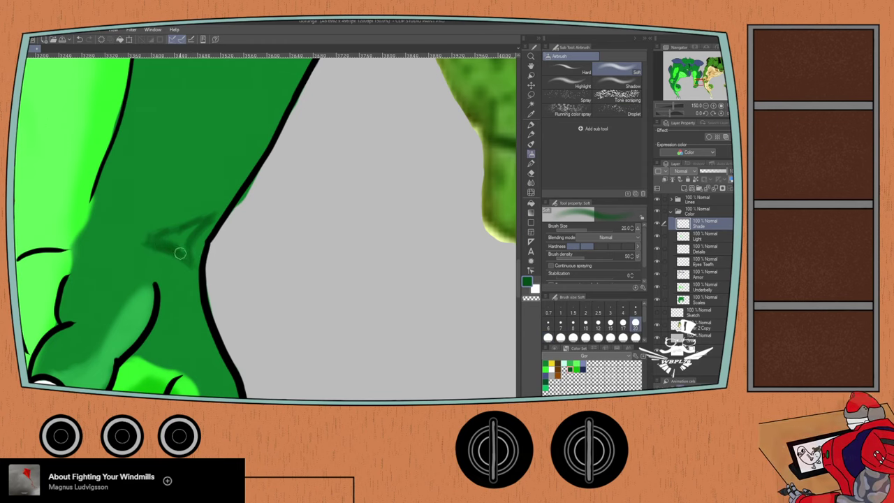
{"action": "mouse_move", "coordinate": [158, 238]}
{"action": "left_mouse_down"}
{"action": "mouse_move", "coordinate": [208, 218]}
{"action": "mouse_move", "coordinate": [179, 241]}
{"action": "mouse_move", "coordinate": [215, 215]}
{"action": "mouse_move", "coordinate": [185, 239]}
{"action": "mouse_move", "coordinate": [188, 260]}
{"action": "mouse_move", "coordinate": [181, 232]}
{"action": "mouse_move", "coordinate": [158, 239]}
{"action": "mouse_move", "coordinate": [173, 231]}
{"action": "mouse_move", "coordinate": [174, 244]}
{"action": "mouse_move", "coordinate": [149, 239]}
{"action": "left_mouse_up"}
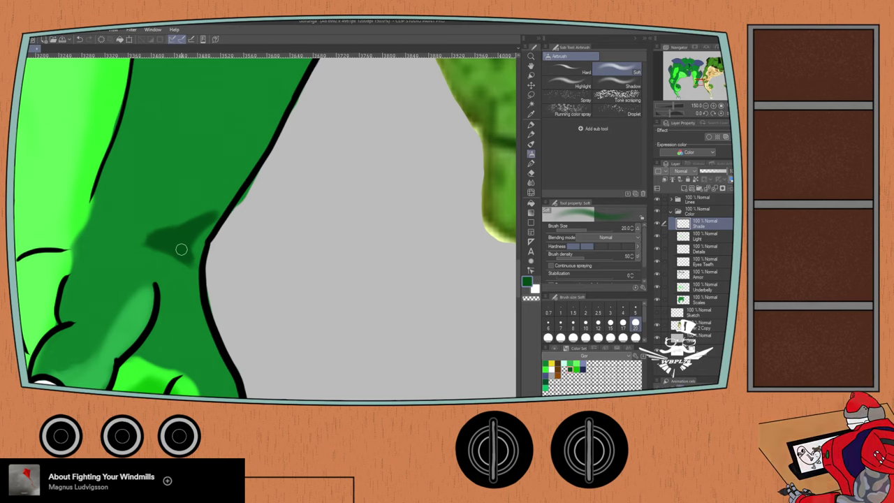
- Erase the green spilling past the forearm's outer outline on the Scales layer with the Hard eraser at size 30
{"action": "left_click", "coordinate": [695, 299]}
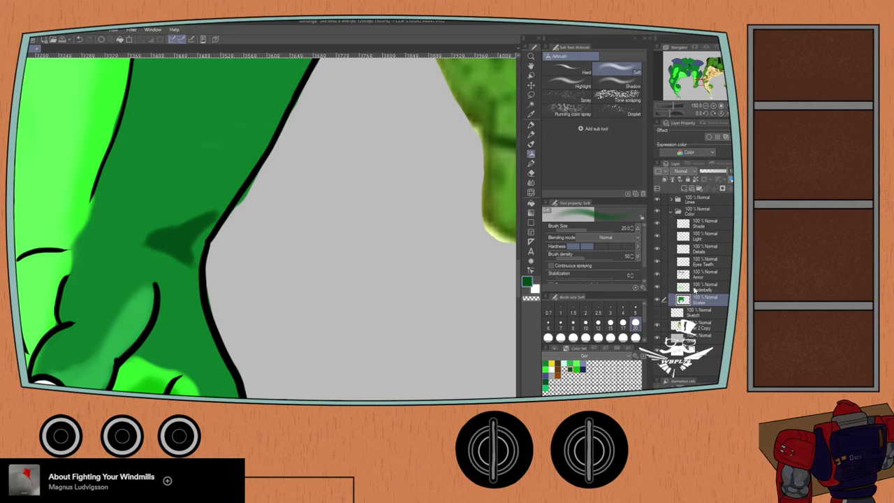
{"action": "key", "text": "e"}
{"action": "left_click_drag", "start_coordinate": [260, 181], "coordinate": [225, 232]}
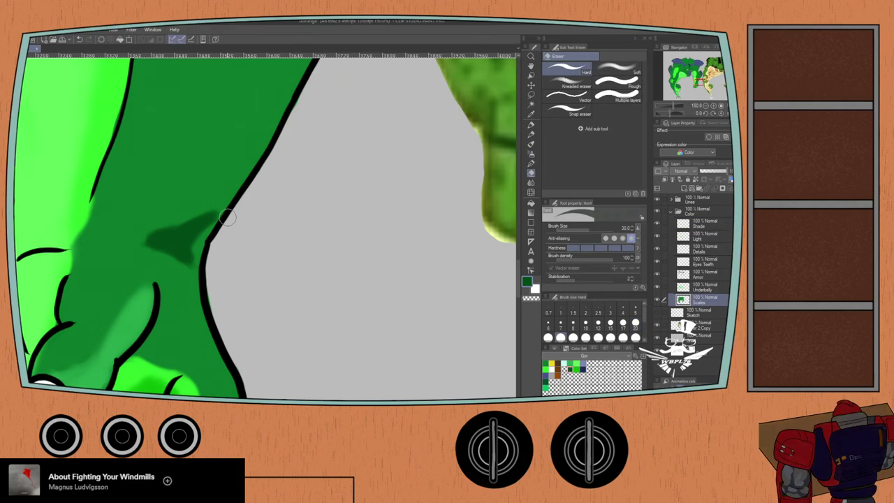
{"action": "scroll", "coordinate": [227, 218], "scroll_direction": "down", "scroll_amount": 3}
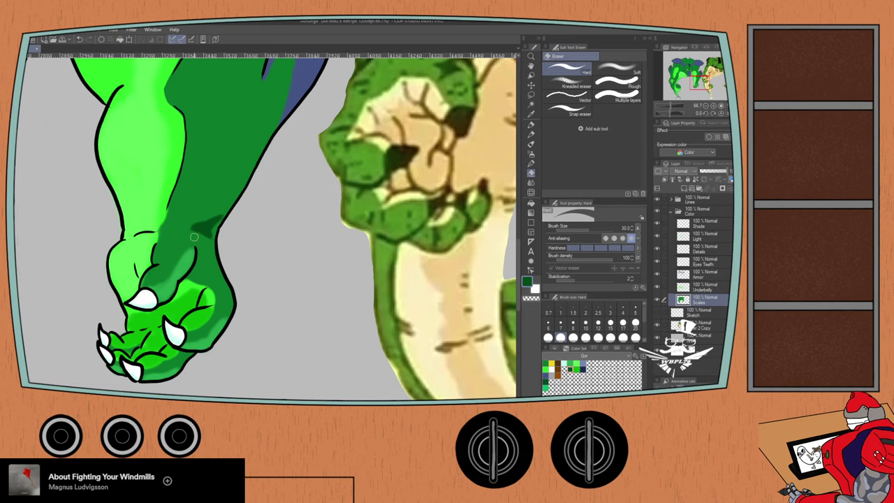
- Draw a short dark green shadow stroke on the outer forearm with the Colored pencil at size 7
{"action": "scroll", "coordinate": [194, 237], "scroll_direction": "down", "scroll_amount": 5}
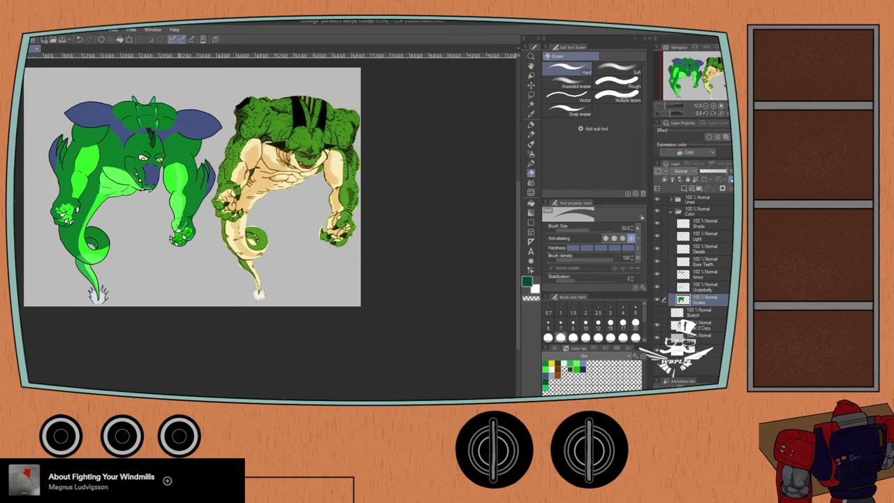
{"action": "scroll", "coordinate": [188, 210], "scroll_direction": "up", "scroll_amount": 3}
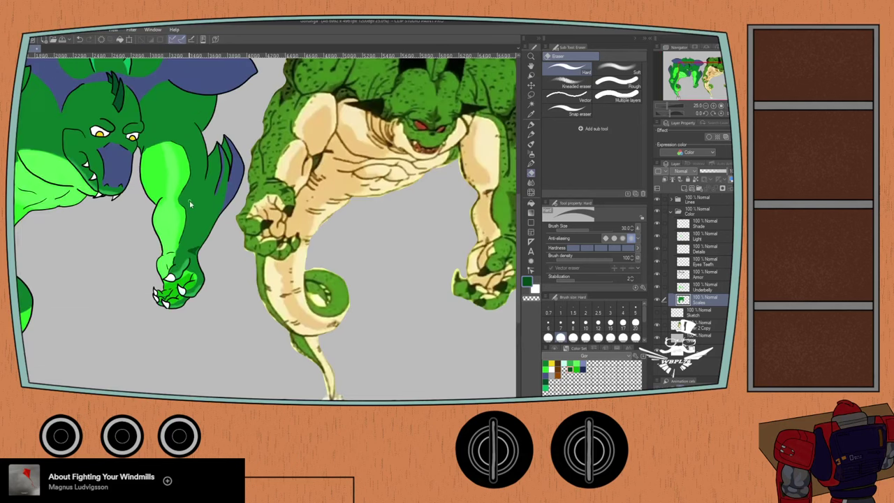
{"action": "key", "text": "p"}
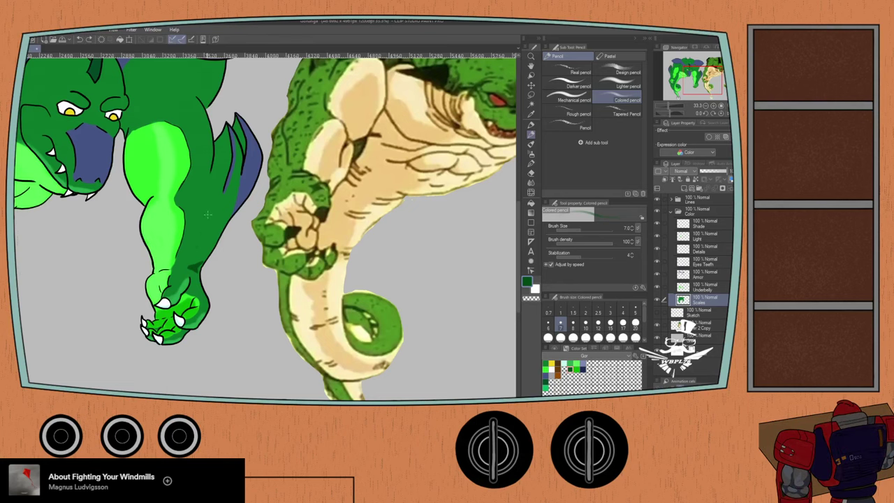
{"action": "left_click_drag", "start_coordinate": [211, 210], "coordinate": [209, 226]}
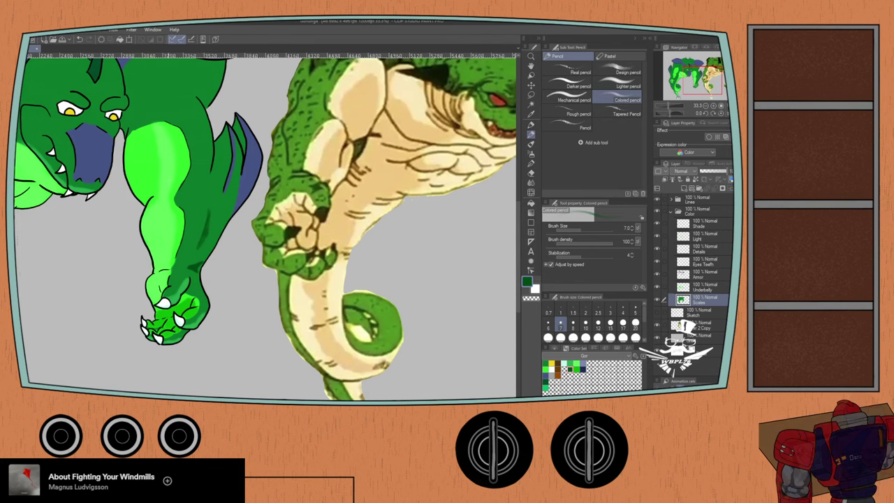
- Brush light green over the inner upper arm and forearm on the Light layer with the Soft airbrush at size 50
{"action": "scroll", "coordinate": [170, 148], "scroll_direction": "down", "scroll_amount": 4}
{"action": "scroll", "coordinate": [192, 102], "scroll_direction": "up", "scroll_amount": 3}
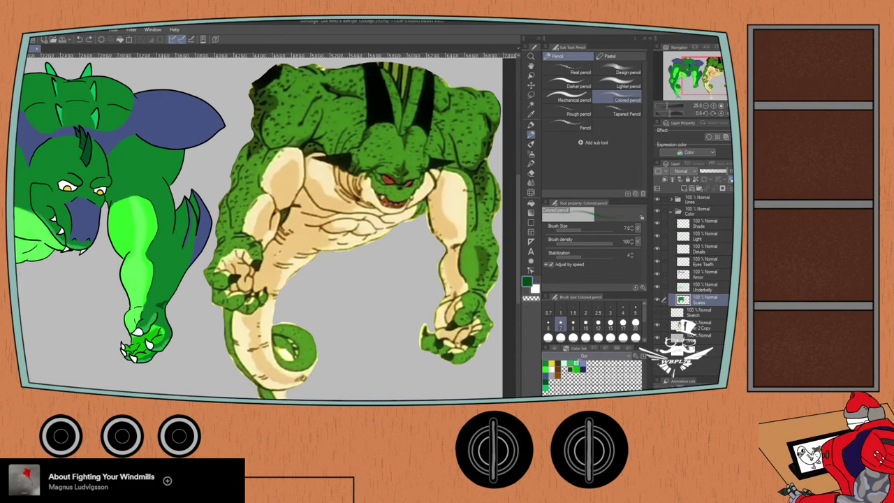
{"action": "left_click", "coordinate": [576, 361]}
{"action": "left_click", "coordinate": [694, 232]}
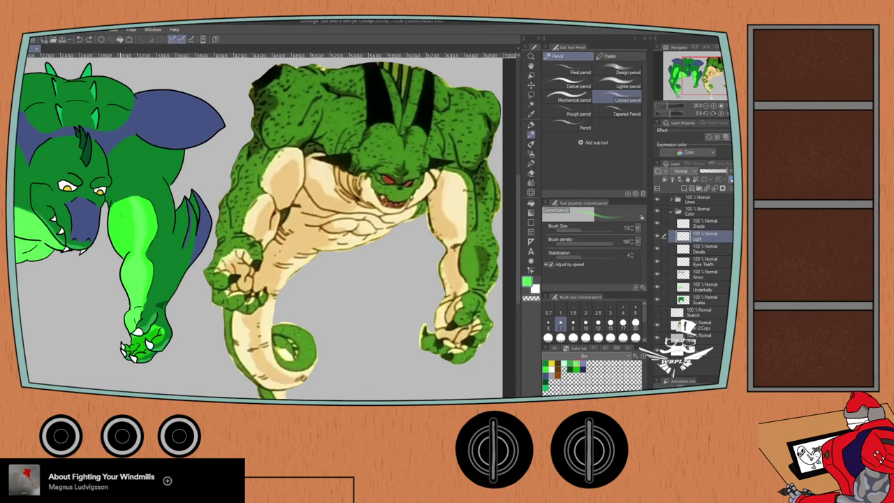
{"action": "key", "text": "e"}
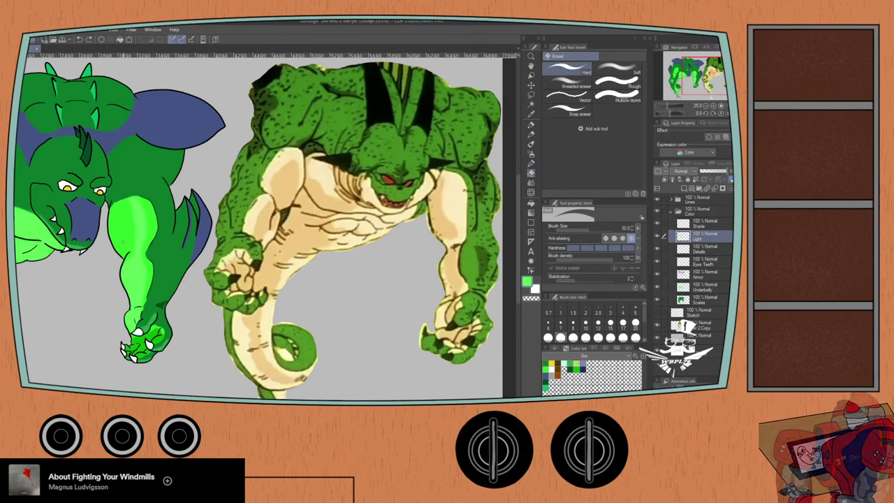
{"action": "key", "text": "b"}
{"action": "key", "text": "b"}
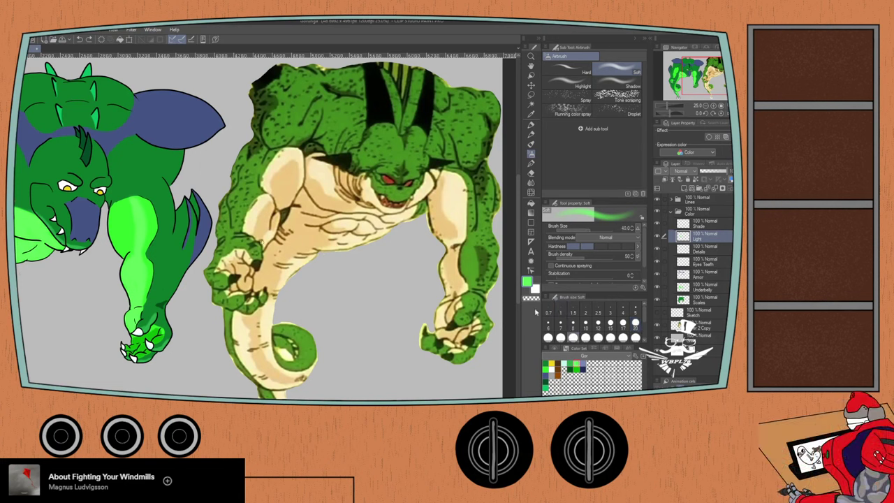
{"action": "left_click", "coordinate": [624, 308]}
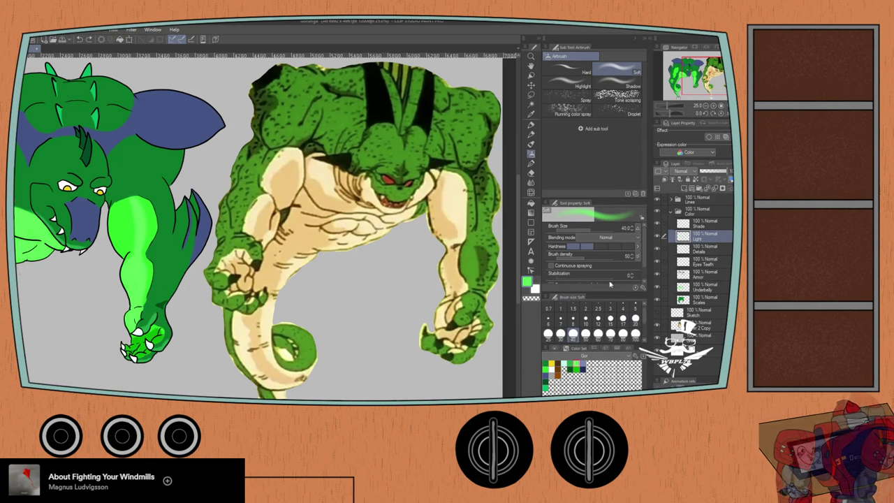
{"action": "left_click", "coordinate": [585, 334]}
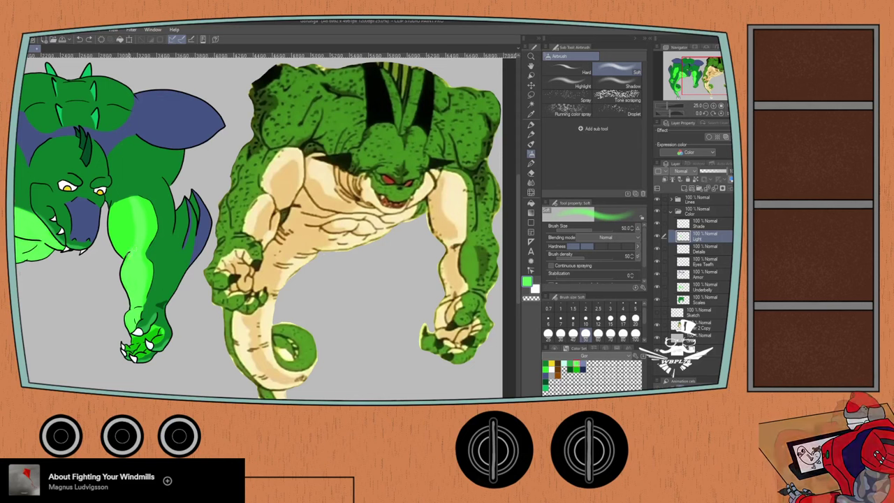
{"action": "mouse_move", "coordinate": [115, 252]}
{"action": "left_mouse_down"}
{"action": "mouse_move", "coordinate": [111, 212]}
{"action": "mouse_move", "coordinate": [126, 198]}
{"action": "mouse_move", "coordinate": [114, 211]}
{"action": "mouse_move", "coordinate": [123, 252]}
{"action": "mouse_move", "coordinate": [116, 216]}
{"action": "mouse_move", "coordinate": [132, 221]}
{"action": "mouse_move", "coordinate": [130, 246]}
{"action": "mouse_move", "coordinate": [118, 216]}
{"action": "mouse_move", "coordinate": [130, 251]}
{"action": "left_mouse_up"}
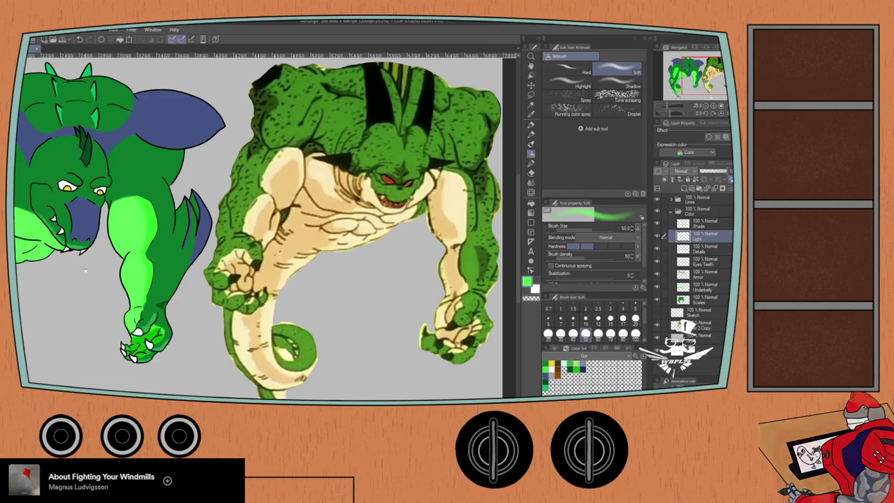
{"action": "left_click_drag", "start_coordinate": [85, 271], "coordinate": [279, 281]}
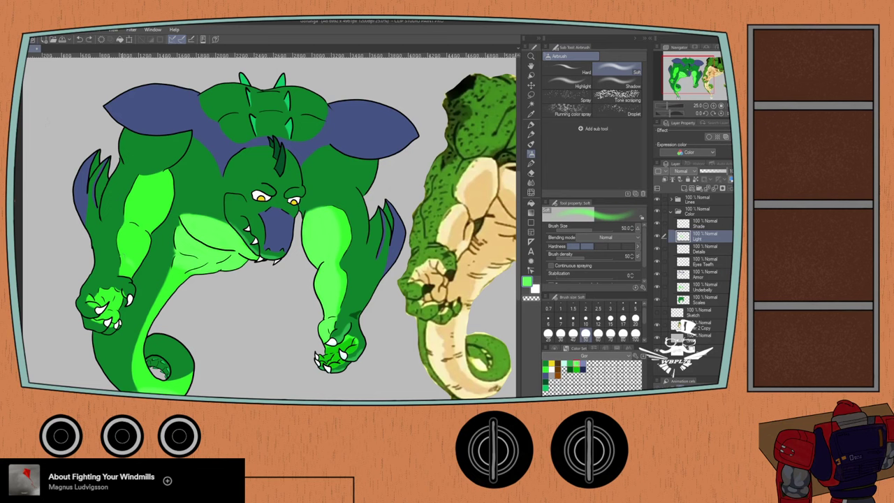
{"action": "scroll", "coordinate": [122, 258], "scroll_direction": "up", "scroll_amount": 1}
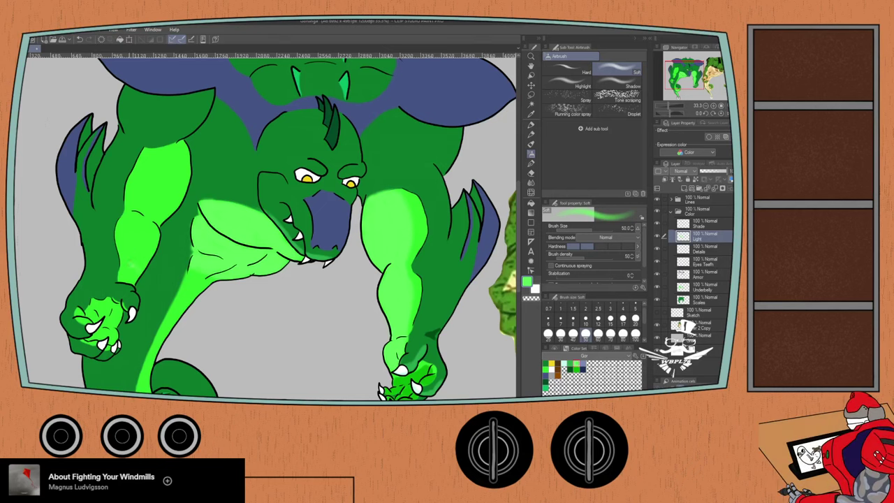
- Brush light green highlights over the inner forearm and upper arm nearest the tail on the Light layer with the Soft airbrush at size 50
{"action": "mouse_move", "coordinate": [129, 260]}
{"action": "left_mouse_down"}
{"action": "mouse_move", "coordinate": [130, 217]}
{"action": "mouse_move", "coordinate": [154, 233]}
{"action": "left_mouse_up"}
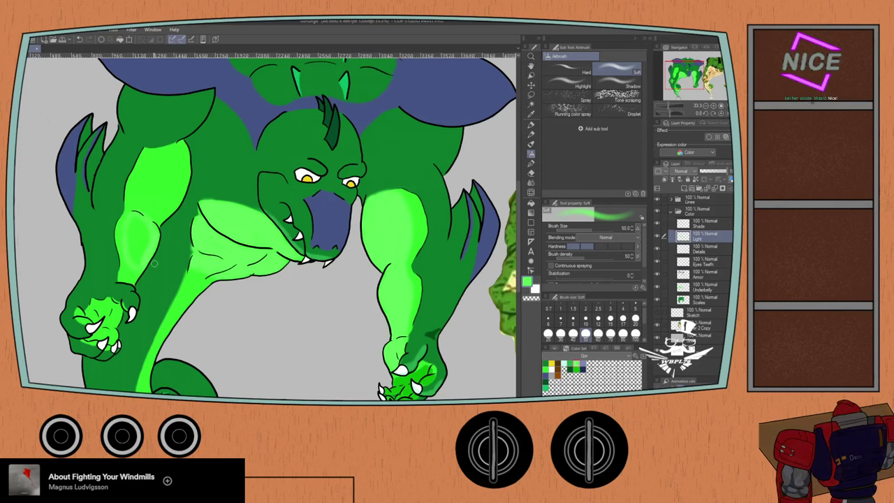
{"action": "mouse_move", "coordinate": [142, 263]}
{"action": "left_mouse_down"}
{"action": "mouse_move", "coordinate": [130, 243]}
{"action": "mouse_move", "coordinate": [134, 221]}
{"action": "mouse_move", "coordinate": [143, 246]}
{"action": "mouse_move", "coordinate": [144, 225]}
{"action": "left_mouse_up"}
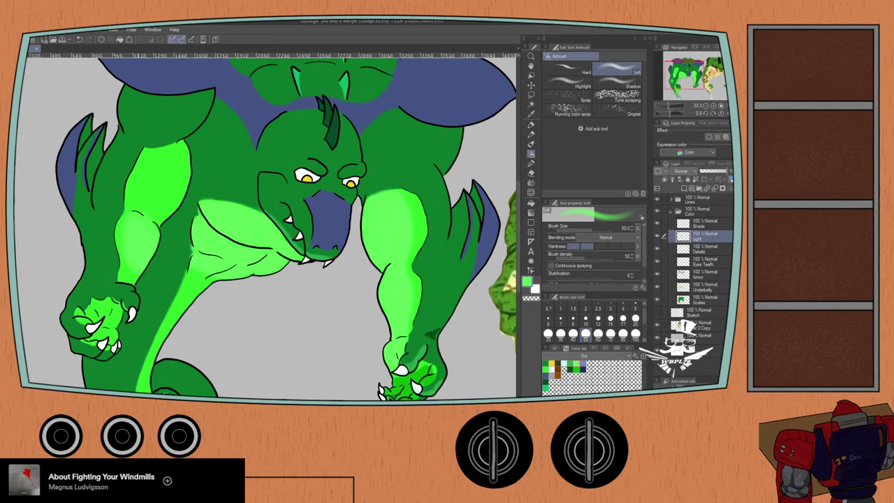
{"action": "mouse_move", "coordinate": [139, 266]}
{"action": "left_mouse_down"}
{"action": "mouse_move", "coordinate": [128, 239]}
{"action": "mouse_move", "coordinate": [151, 226]}
{"action": "left_mouse_up"}
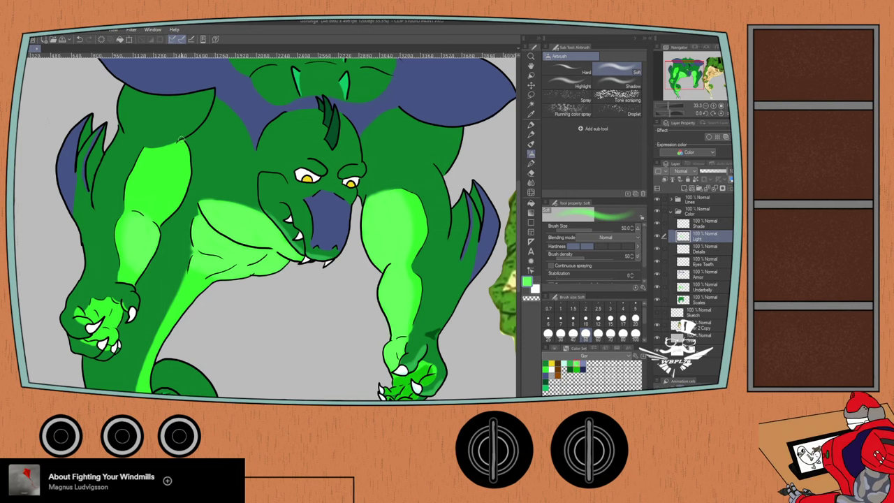
{"action": "scroll", "coordinate": [180, 140], "scroll_direction": "down", "scroll_amount": 4}
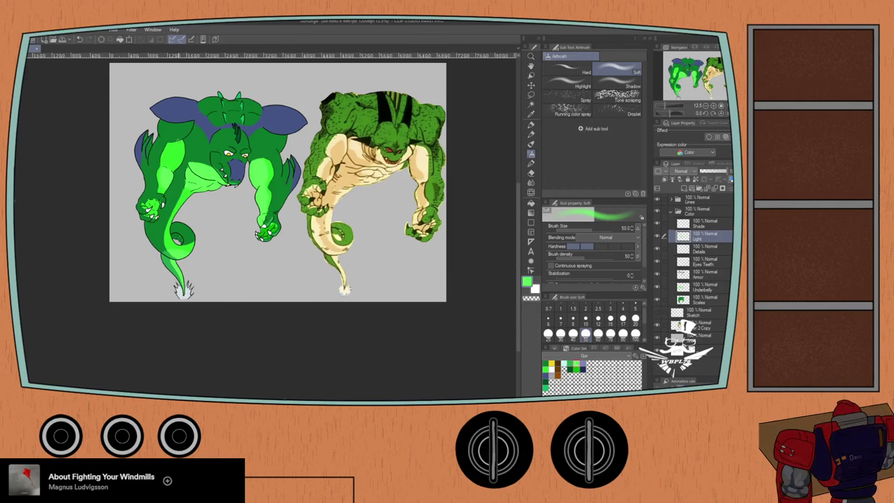
{"action": "scroll", "coordinate": [167, 139], "scroll_direction": "up", "scroll_amount": 4}
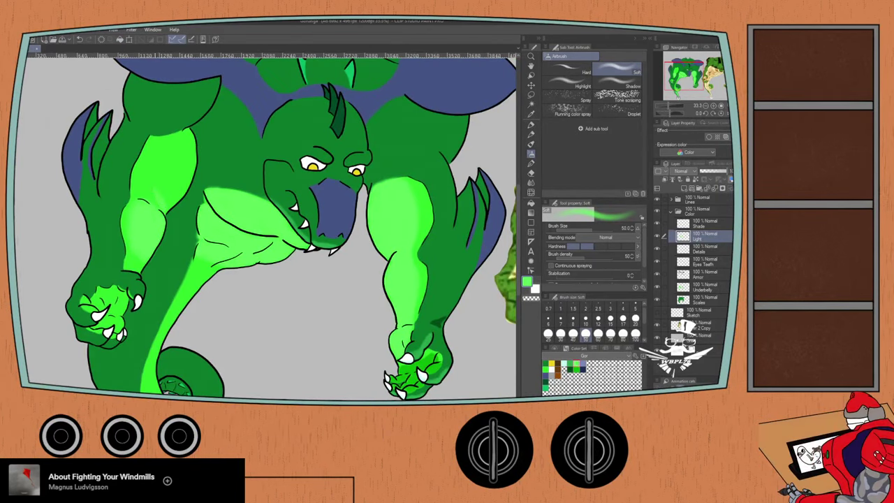
{"action": "mouse_move", "coordinate": [185, 153]}
{"action": "left_mouse_down"}
{"action": "mouse_move", "coordinate": [170, 169]}
{"action": "mouse_move", "coordinate": [172, 203]}
{"action": "mouse_move", "coordinate": [175, 192]}
{"action": "mouse_move", "coordinate": [163, 187]}
{"action": "left_mouse_up"}
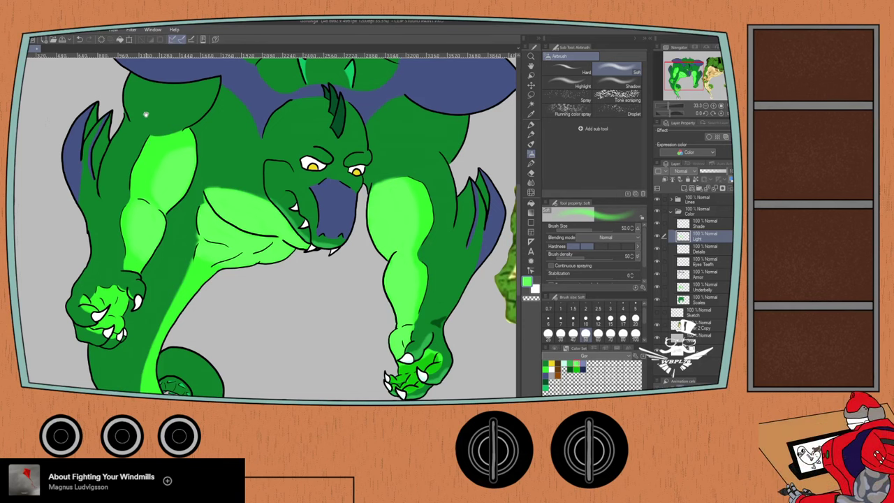
- Set the Soft airbrush size to 25 for detail work inside the tail's coil
{"action": "left_click_drag", "start_coordinate": [146, 115], "coordinate": [116, 228]}
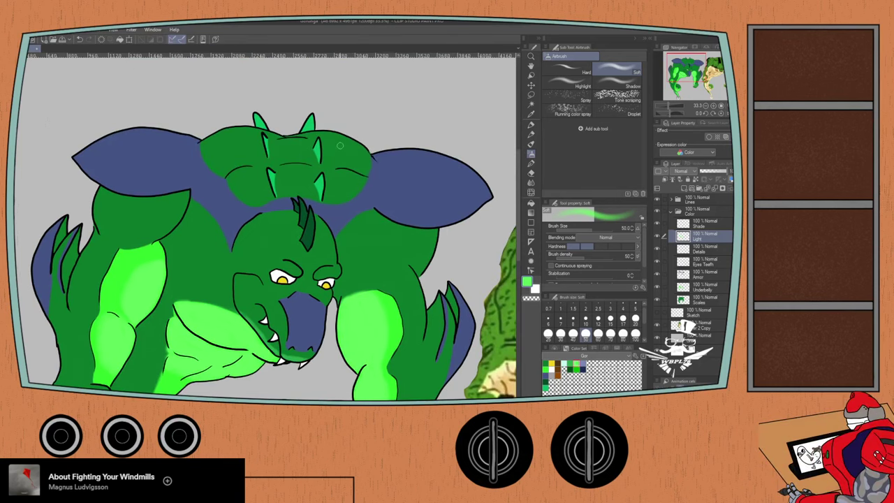
{"action": "scroll", "coordinate": [142, 230], "scroll_direction": "down", "scroll_amount": 3}
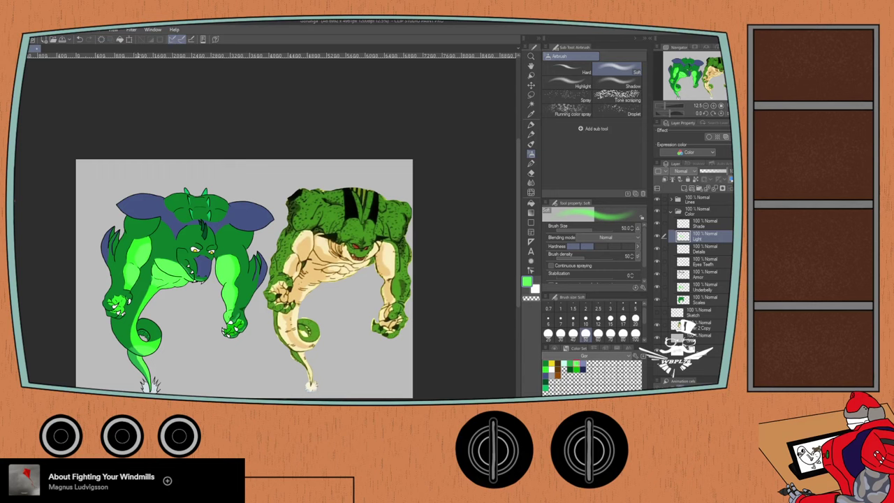
{"action": "scroll", "coordinate": [123, 355], "scroll_direction": "up", "scroll_amount": 4}
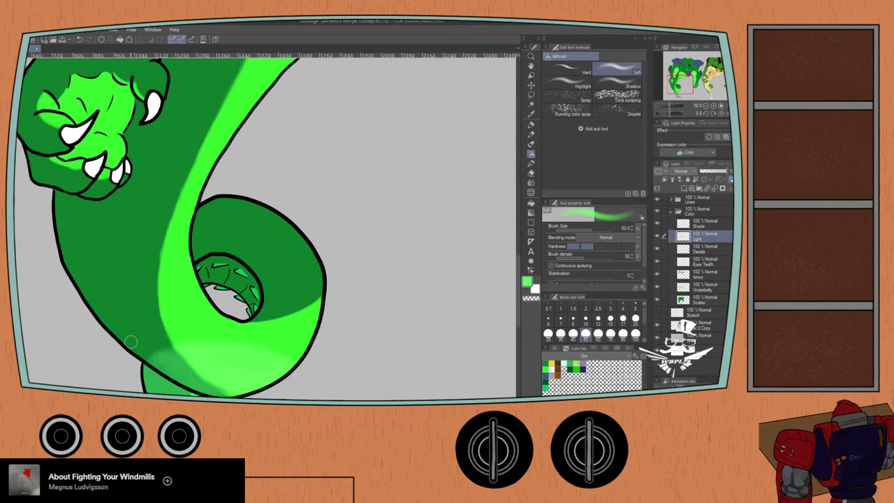
{"action": "scroll", "coordinate": [131, 342], "scroll_direction": "up", "scroll_amount": 1}
{"action": "scroll", "coordinate": [208, 320], "scroll_direction": "up", "scroll_amount": 1}
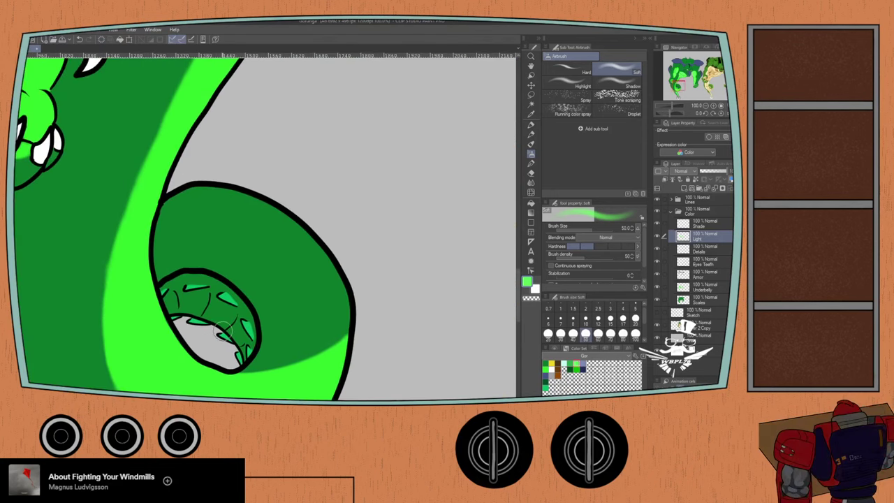
{"action": "left_click", "coordinate": [548, 334]}
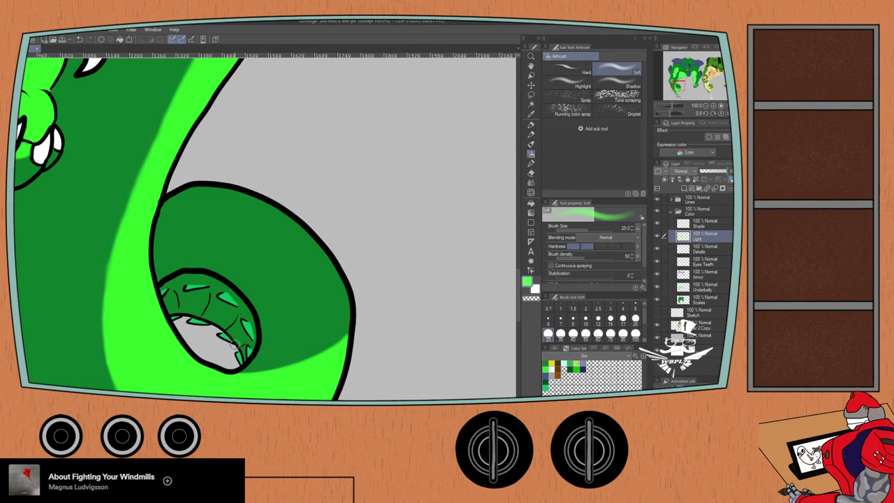
{"action": "mouse_move", "coordinate": [236, 347]}
{"action": "left_mouse_down"}
{"action": "mouse_move", "coordinate": [220, 320]}
{"action": "mouse_move", "coordinate": [170, 308]}
{"action": "mouse_move", "coordinate": [218, 318]}
{"action": "mouse_move", "coordinate": [169, 306]}
{"action": "mouse_move", "coordinate": [210, 310]}
{"action": "mouse_move", "coordinate": [245, 346]}
{"action": "mouse_move", "coordinate": [192, 301]}
{"action": "mouse_move", "coordinate": [165, 302]}
{"action": "left_mouse_up"}
{"action": "key", "text": "ctrl+z"}
{"action": "key", "text": "ctrl+z"}
{"action": "key", "text": "ctrl+z"}
{"action": "key", "text": "ctrl+z"}
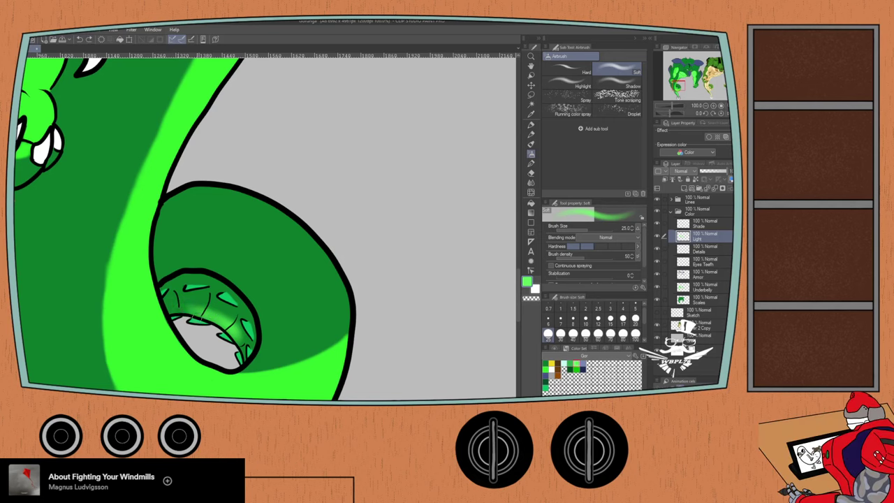
{"action": "key", "text": "ctrl+z"}
{"action": "key", "text": "ctrl+z"}
{"action": "key", "text": "ctrl+z"}
{"action": "key", "text": "ctrl+z"}
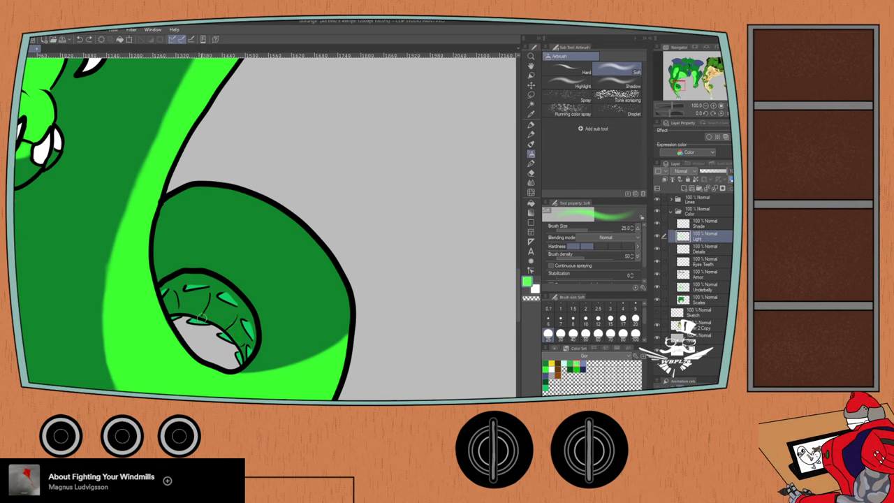
- Brush medium green highlights along the spiked inner surface of the tail's coil on the Light layer with the Soft airbrush at size 25
{"action": "left_click", "coordinate": [571, 364]}
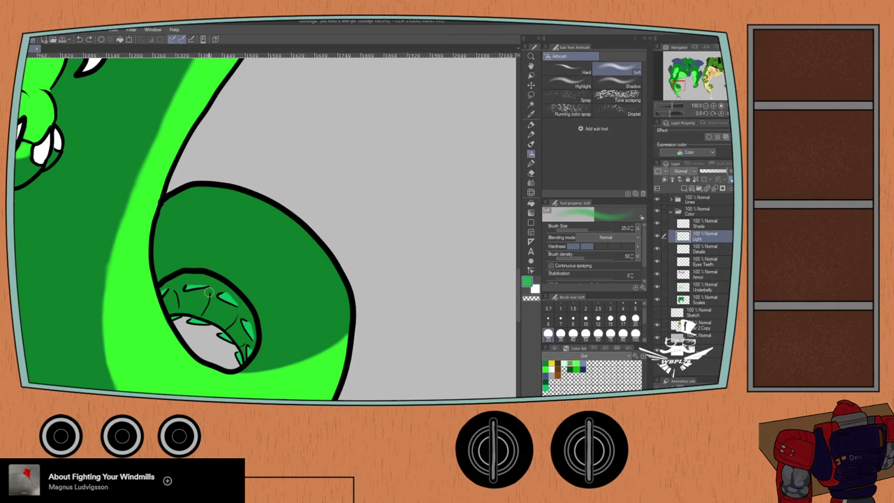
{"action": "mouse_move", "coordinate": [235, 339]}
{"action": "left_mouse_down"}
{"action": "mouse_move", "coordinate": [217, 320]}
{"action": "mouse_move", "coordinate": [178, 306]}
{"action": "mouse_move", "coordinate": [233, 329]}
{"action": "mouse_move", "coordinate": [169, 307]}
{"action": "mouse_move", "coordinate": [203, 301]}
{"action": "mouse_move", "coordinate": [235, 325]}
{"action": "mouse_move", "coordinate": [170, 302]}
{"action": "mouse_move", "coordinate": [229, 310]}
{"action": "mouse_move", "coordinate": [176, 297]}
{"action": "mouse_move", "coordinate": [210, 292]}
{"action": "mouse_move", "coordinate": [243, 337]}
{"action": "mouse_move", "coordinate": [237, 326]}
{"action": "left_mouse_up"}
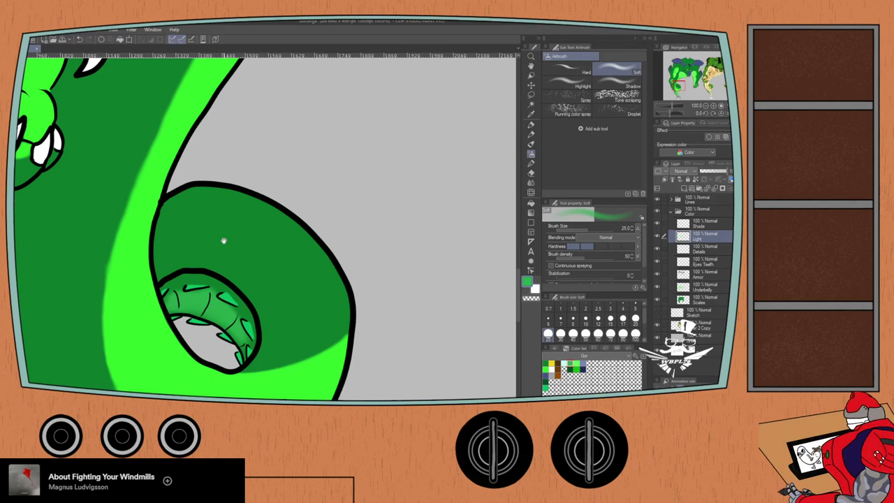
{"action": "left_click_drag", "start_coordinate": [186, 302], "coordinate": [172, 259]}
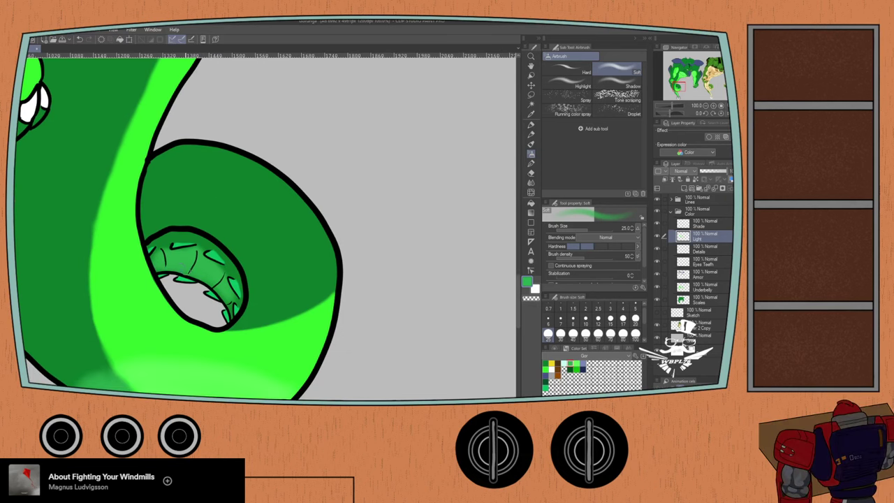
{"action": "scroll", "coordinate": [170, 277], "scroll_direction": "up", "scroll_amount": 1}
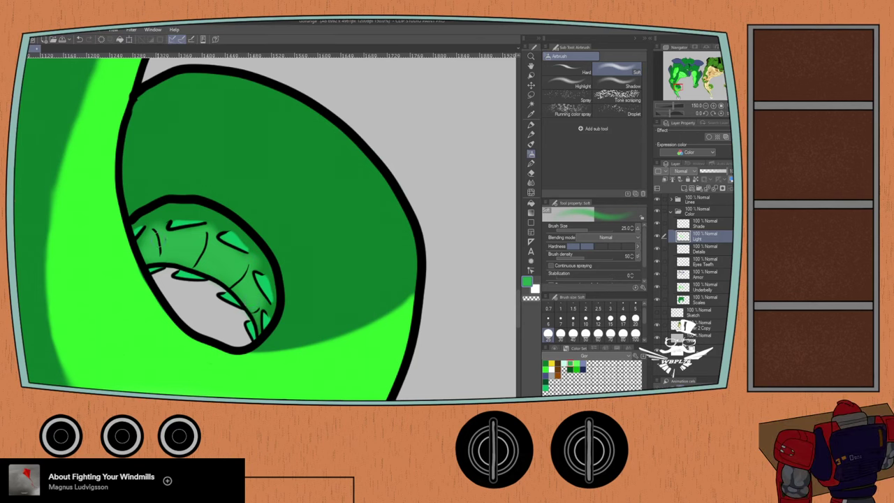
{"action": "scroll", "coordinate": [122, 196], "scroll_direction": "down", "scroll_amount": 2}
{"action": "scroll", "coordinate": [127, 200], "scroll_direction": "down", "scroll_amount": 1}
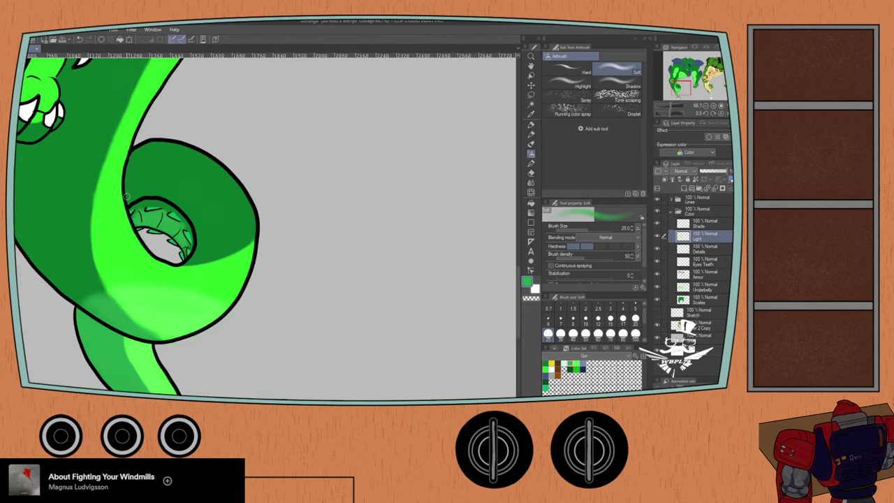
- Brush medium green along the lower edge of the lowest large finger beside the tail with the Soft airbrush at size 25
{"action": "left_click_drag", "start_coordinate": [63, 220], "coordinate": [164, 277]}
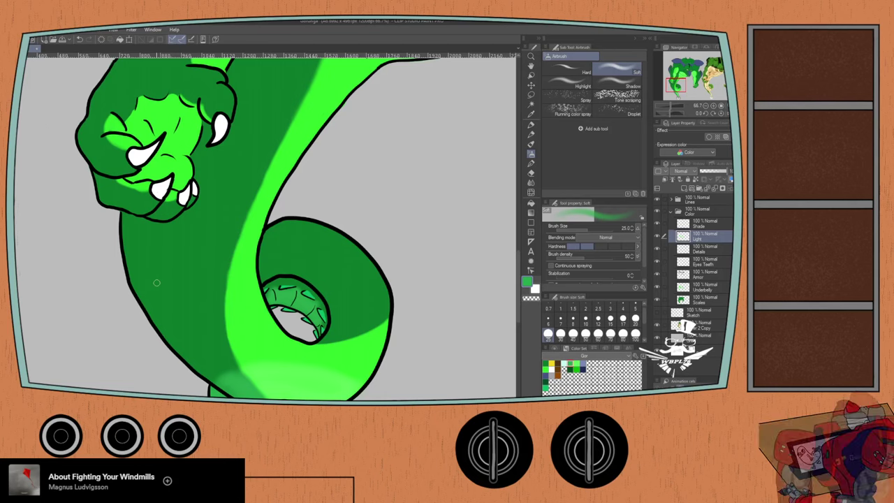
{"action": "scroll", "coordinate": [156, 283], "scroll_direction": "down", "scroll_amount": 3}
{"action": "scroll", "coordinate": [154, 296], "scroll_direction": "up", "scroll_amount": 3}
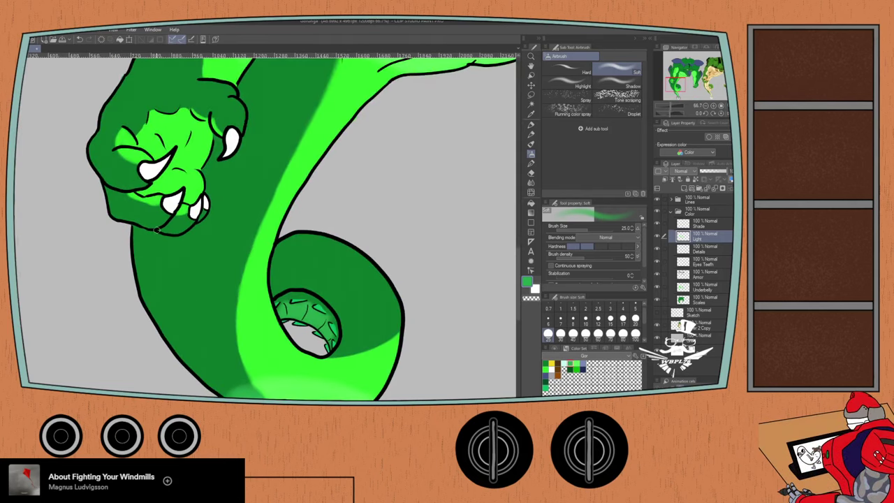
{"action": "scroll", "coordinate": [137, 227], "scroll_direction": "up", "scroll_amount": 1}
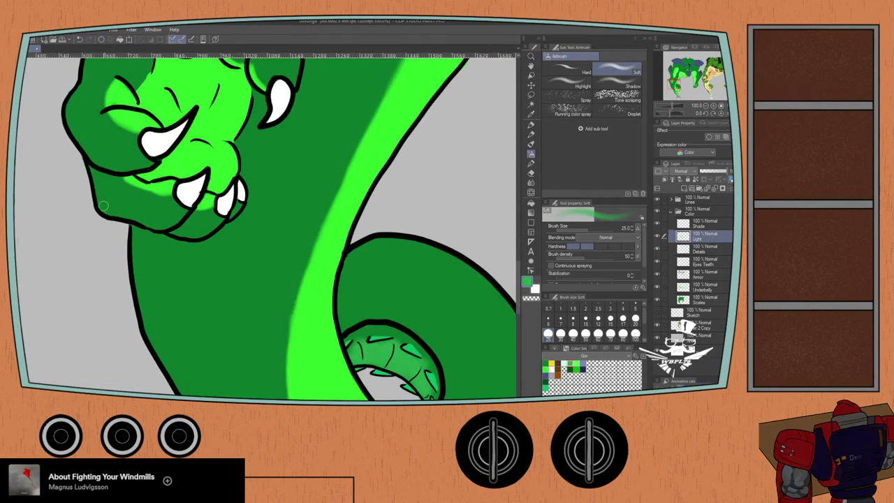
{"action": "mouse_move", "coordinate": [109, 203]}
{"action": "left_mouse_down"}
{"action": "mouse_move", "coordinate": [112, 213]}
{"action": "mouse_move", "coordinate": [99, 197]}
{"action": "mouse_move", "coordinate": [139, 222]}
{"action": "mouse_move", "coordinate": [178, 218]}
{"action": "mouse_move", "coordinate": [123, 216]}
{"action": "left_mouse_up"}
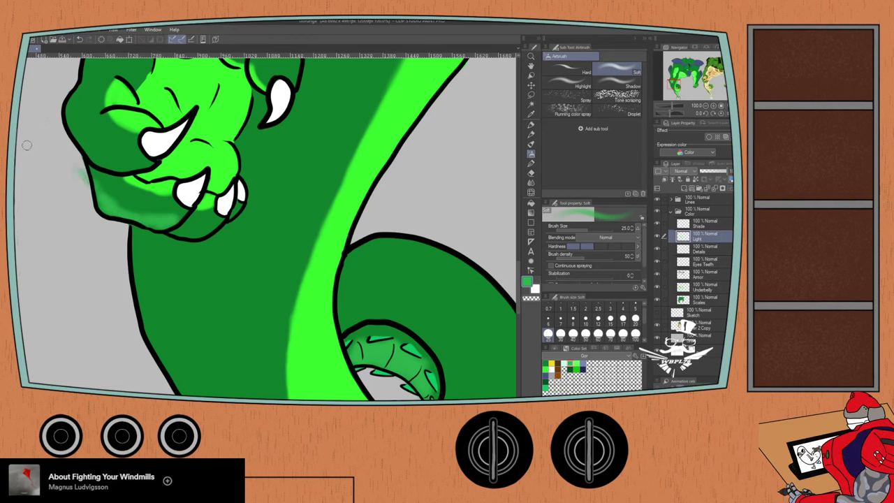
- Erase the green spilling outside the lower finger's outline on the Light layer with the Hard eraser at size 30
{"action": "key", "text": "e"}
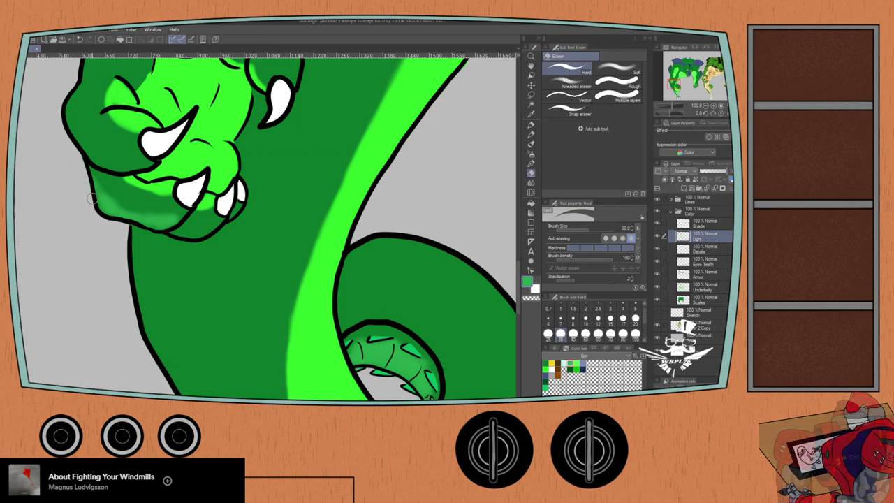
{"action": "key", "text": "p"}
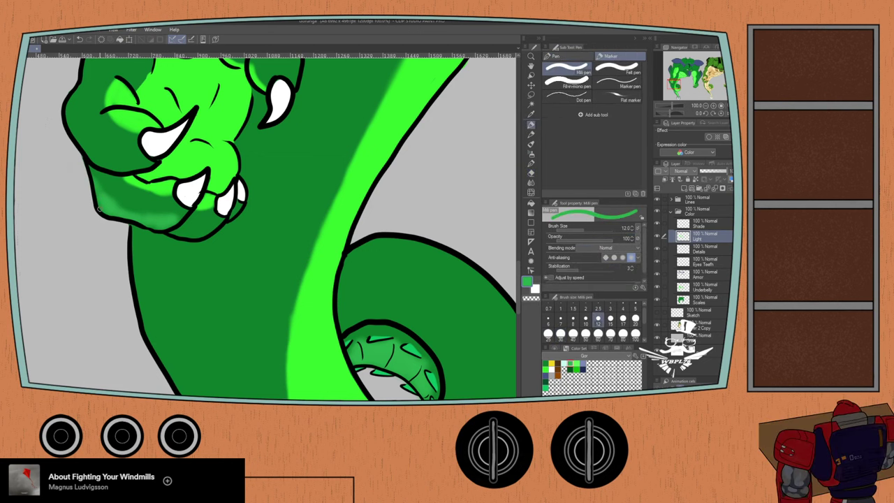
{"action": "key", "text": "p"}
{"action": "key", "text": "p"}
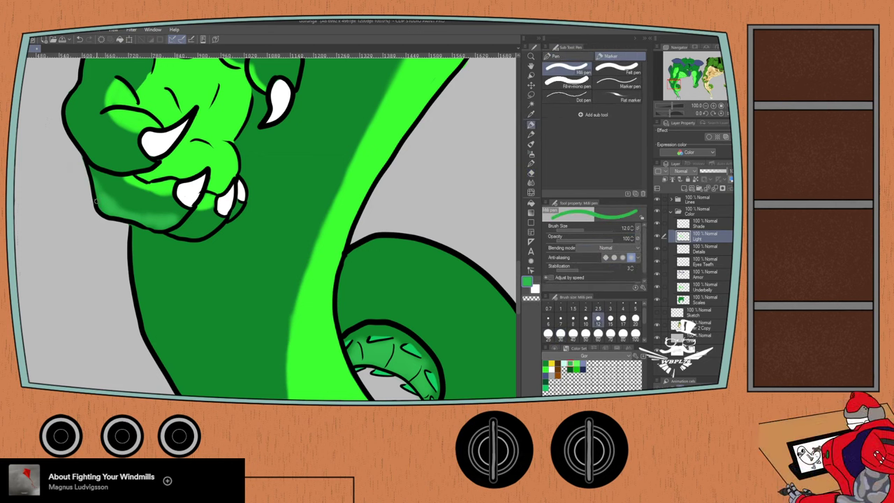
- Brush medium green along the undersides of the small end finger and the upper finger with the Soft airbrush at size 25
{"action": "key", "text": "b"}
{"action": "key", "text": "b"}
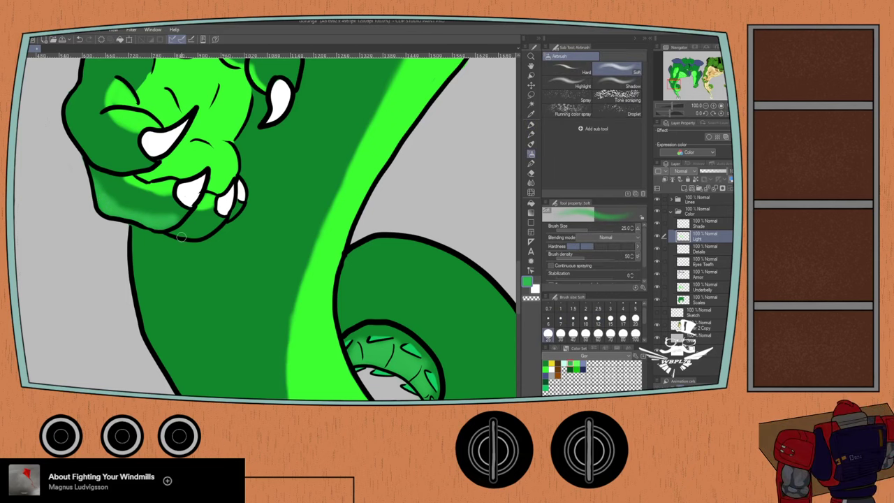
{"action": "mouse_move", "coordinate": [183, 229]}
{"action": "left_mouse_down"}
{"action": "mouse_move", "coordinate": [206, 232]}
{"action": "mouse_move", "coordinate": [175, 229]}
{"action": "left_mouse_up"}
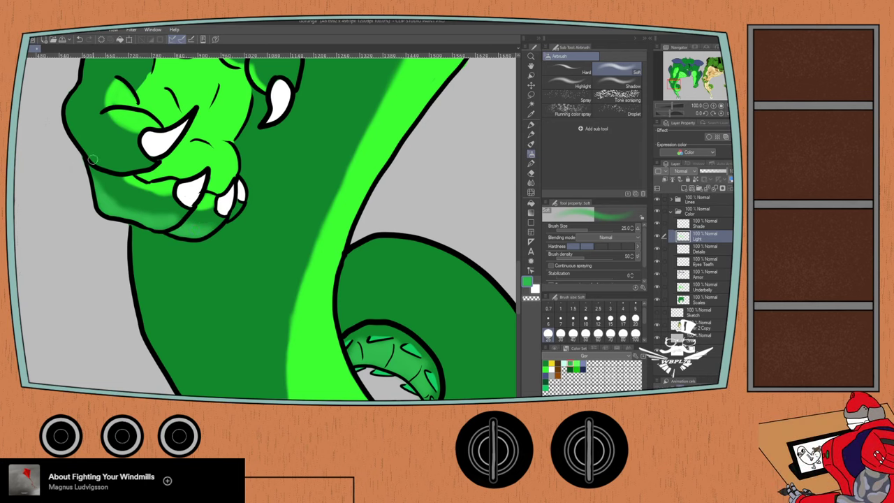
{"action": "mouse_move", "coordinate": [120, 167]}
{"action": "left_mouse_down"}
{"action": "mouse_move", "coordinate": [97, 148]}
{"action": "mouse_move", "coordinate": [138, 169]}
{"action": "left_mouse_up"}
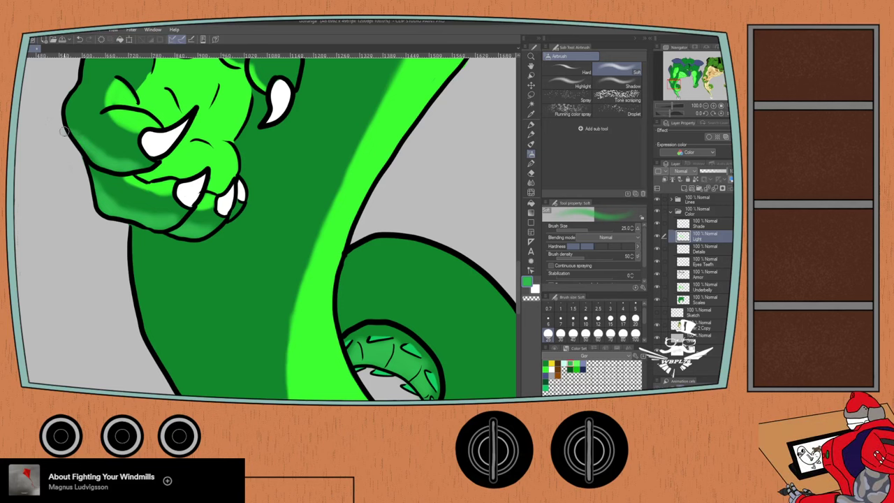
- Erase the green spilling past the upper finger's outer outline on the Light layer with the Hard eraser at size 30
{"action": "key", "text": "e"}
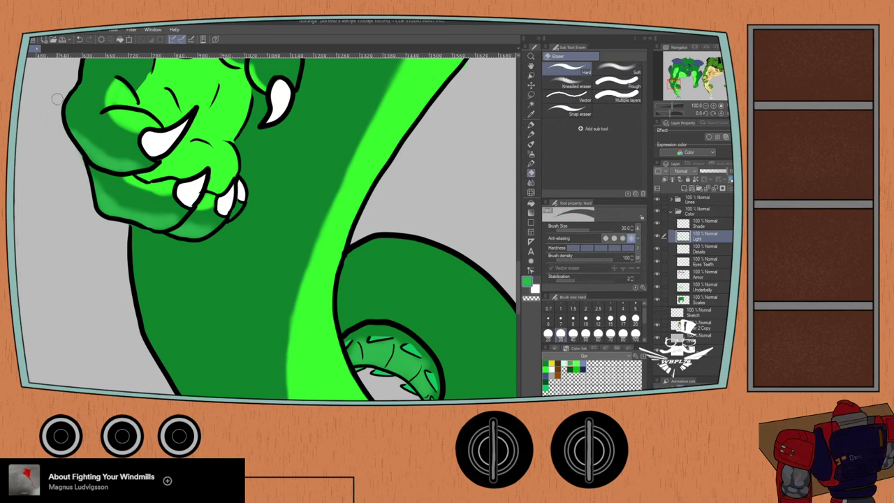
{"action": "scroll", "coordinate": [72, 141], "scroll_direction": "up", "scroll_amount": 2}
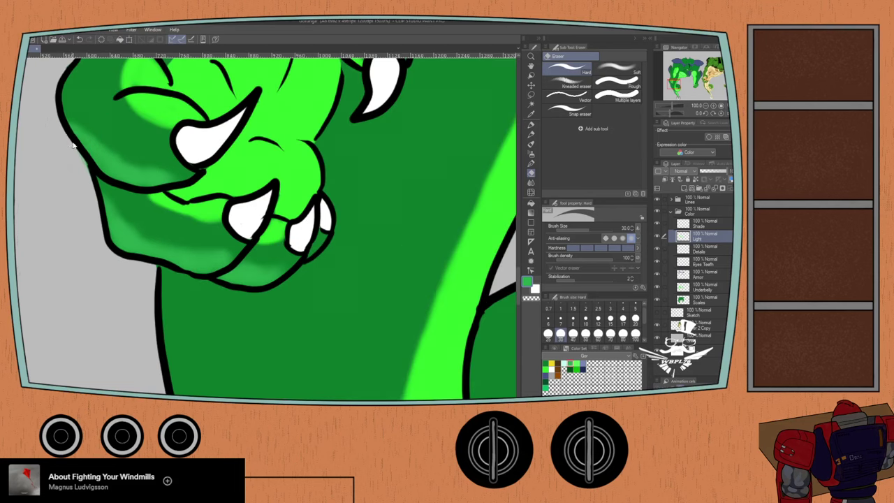
{"action": "scroll", "coordinate": [72, 143], "scroll_direction": "up", "scroll_amount": 1}
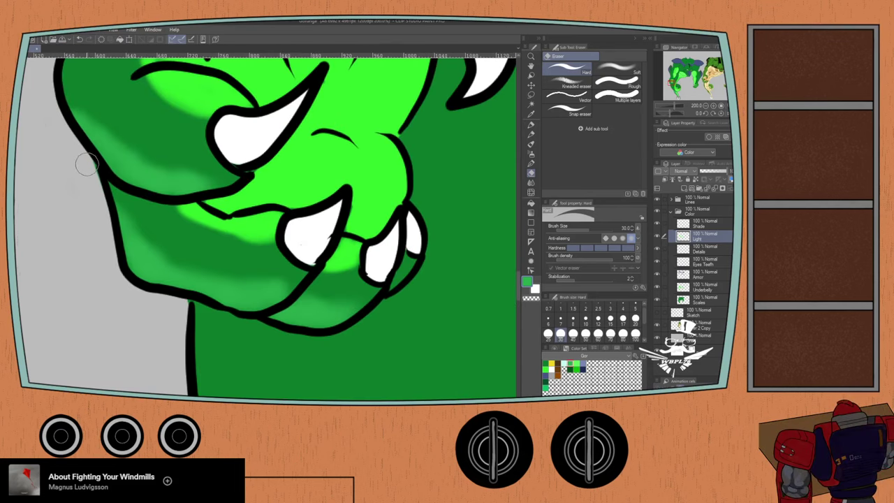
{"action": "scroll", "coordinate": [81, 177], "scroll_direction": "down", "scroll_amount": 1}
{"action": "scroll", "coordinate": [81, 177], "scroll_direction": "down", "scroll_amount": 6}
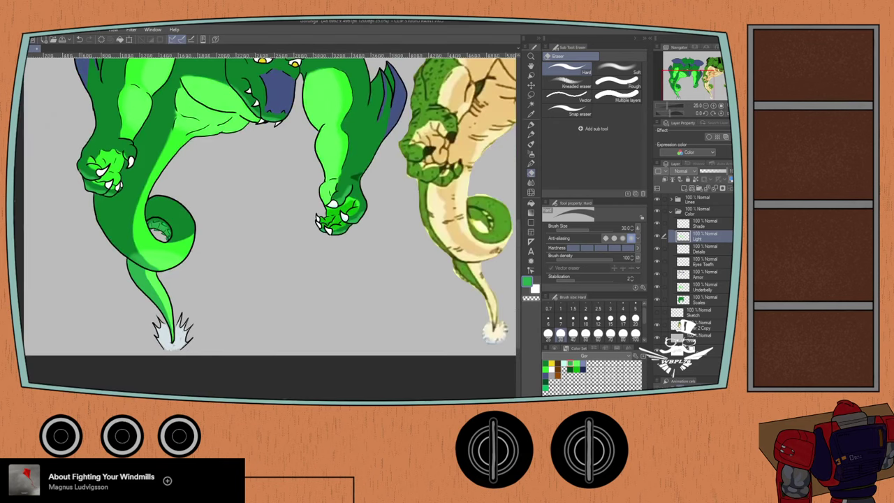
{"action": "scroll", "coordinate": [81, 181], "scroll_direction": "down", "scroll_amount": 3}
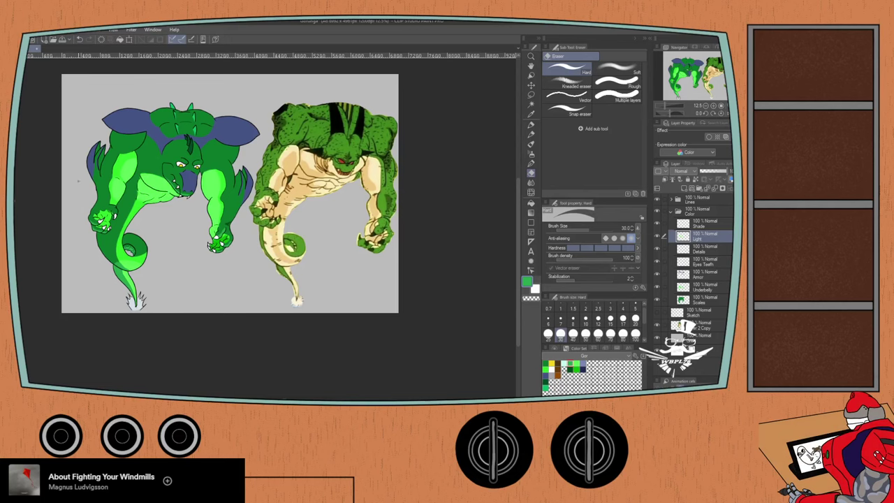
{"action": "scroll", "coordinate": [96, 237], "scroll_direction": "up", "scroll_amount": 4}
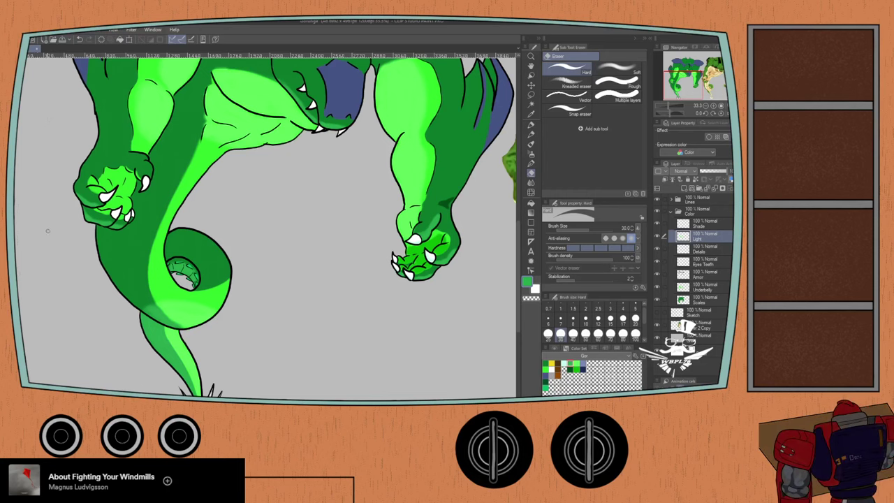
{"action": "scroll", "coordinate": [54, 238], "scroll_direction": "down", "scroll_amount": 5}
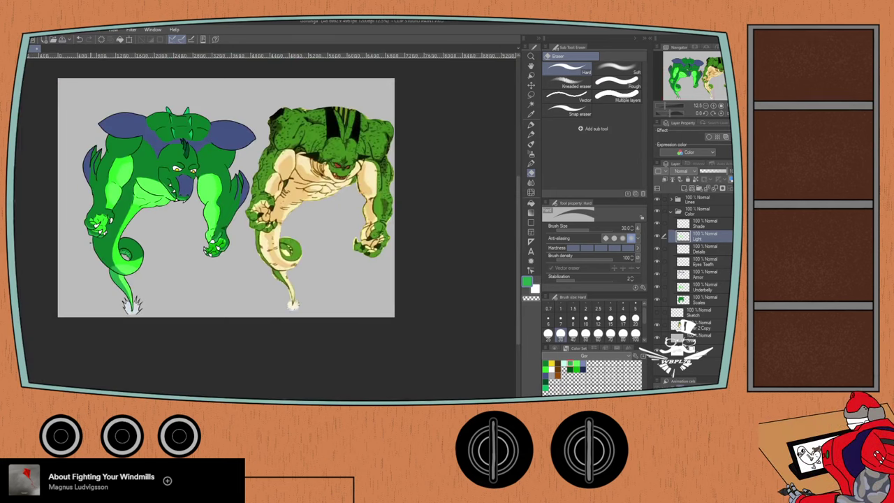
- Make the Shade layer active and choose the darker bright green swatch for shading the palm of the hand beside the tail
{"action": "scroll", "coordinate": [96, 246], "scroll_direction": "up", "scroll_amount": 5}
{"action": "scroll", "coordinate": [95, 246], "scroll_direction": "up", "scroll_amount": 1}
{"action": "left_click_drag", "start_coordinate": [100, 243], "coordinate": [165, 247]}
{"action": "scroll", "coordinate": [125, 239], "scroll_direction": "up", "scroll_amount": 1}
{"action": "scroll", "coordinate": [115, 233], "scroll_direction": "down", "scroll_amount": 1}
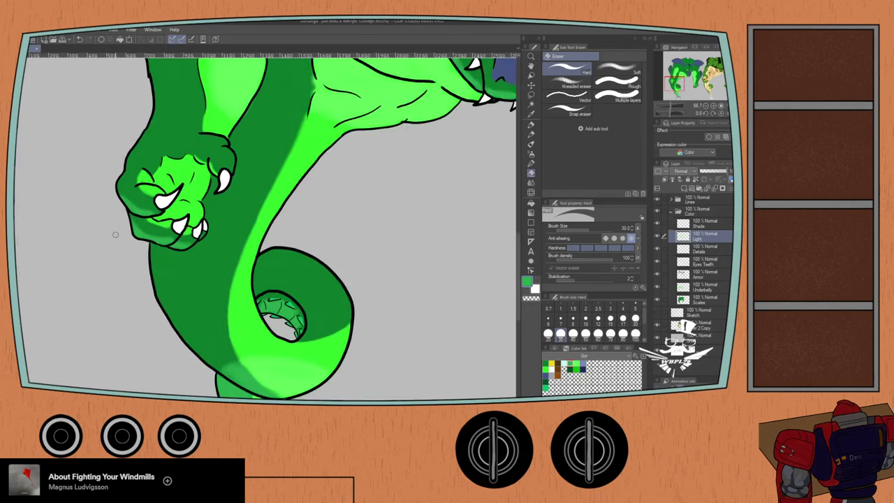
{"action": "left_click", "coordinate": [685, 224]}
{"action": "left_click", "coordinate": [572, 366]}
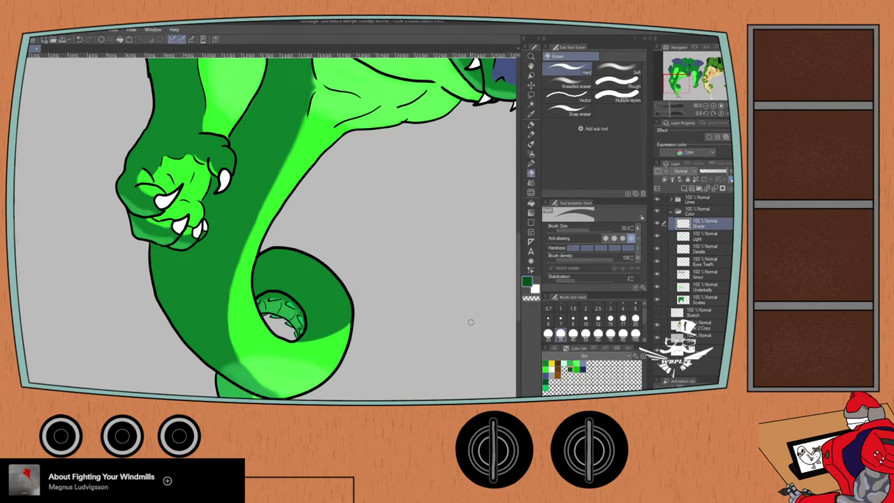
{"action": "left_click", "coordinate": [575, 365]}
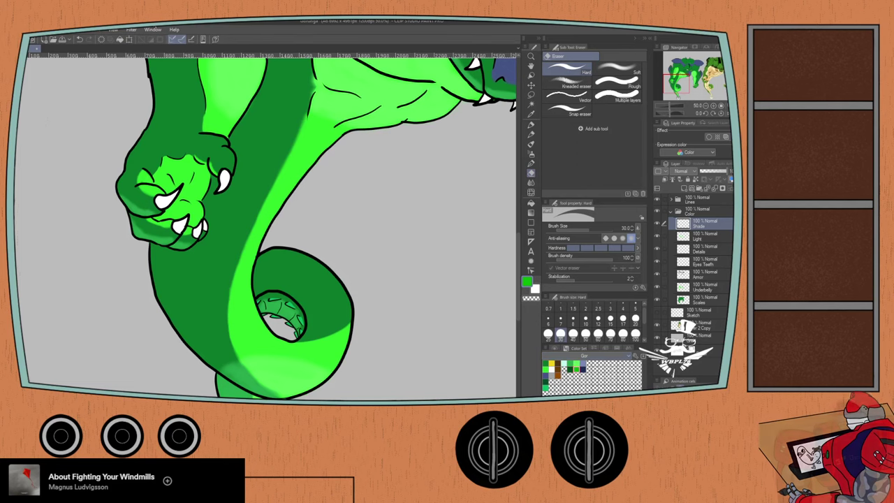
{"action": "key", "text": "super+Down"}
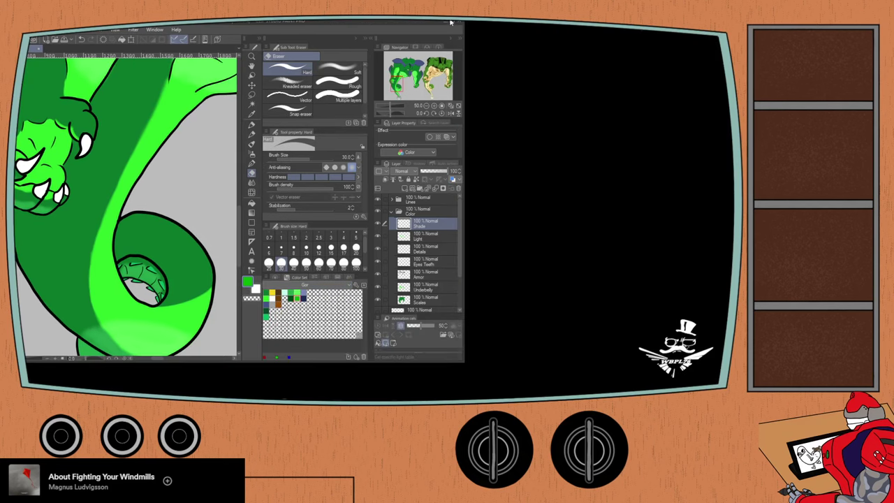
{"action": "left_click", "coordinate": [451, 22]}
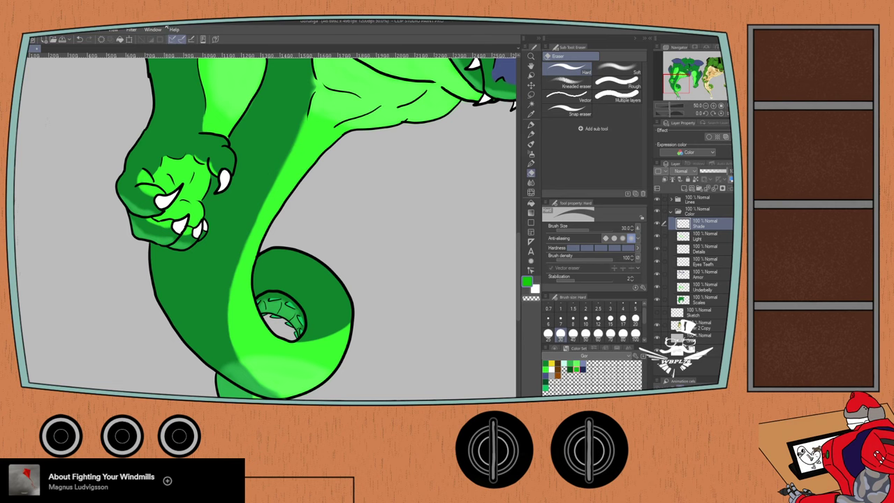
- Brush darker bright green around the palm and finger creases of the hand beside the tail with the Soft airbrush at size 25
{"action": "scroll", "coordinate": [164, 210], "scroll_direction": "up", "scroll_amount": 4}
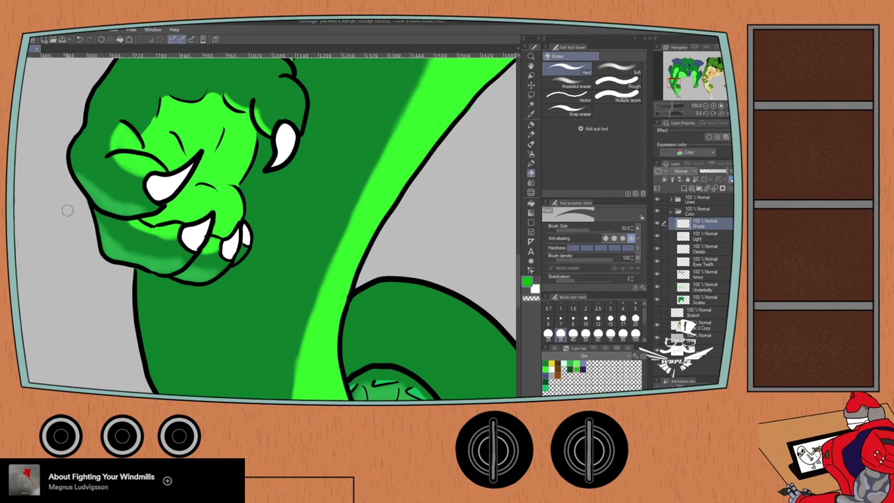
{"action": "key", "text": "b"}
{"action": "key", "text": "b"}
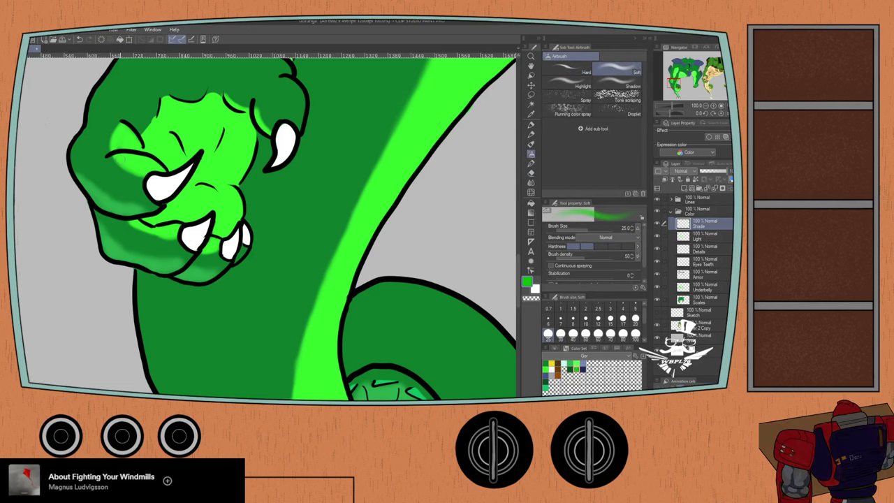
{"action": "mouse_move", "coordinate": [140, 158]}
{"action": "left_mouse_down"}
{"action": "mouse_move", "coordinate": [158, 169]}
{"action": "mouse_move", "coordinate": [127, 165]}
{"action": "mouse_move", "coordinate": [144, 174]}
{"action": "mouse_move", "coordinate": [120, 160]}
{"action": "mouse_move", "coordinate": [141, 144]}
{"action": "mouse_move", "coordinate": [127, 142]}
{"action": "mouse_move", "coordinate": [161, 162]}
{"action": "mouse_move", "coordinate": [152, 155]}
{"action": "left_mouse_up"}
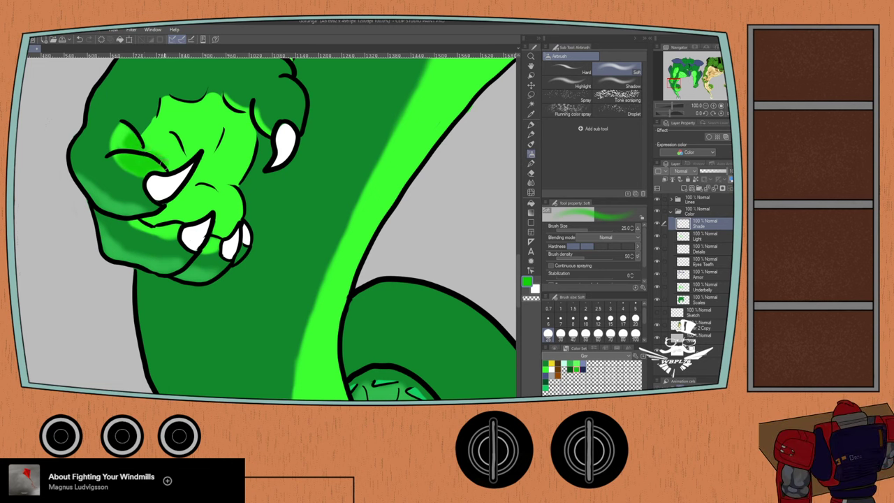
{"action": "mouse_move", "coordinate": [156, 220]}
{"action": "left_mouse_down"}
{"action": "mouse_move", "coordinate": [180, 221]}
{"action": "mouse_move", "coordinate": [165, 198]}
{"action": "left_mouse_up"}
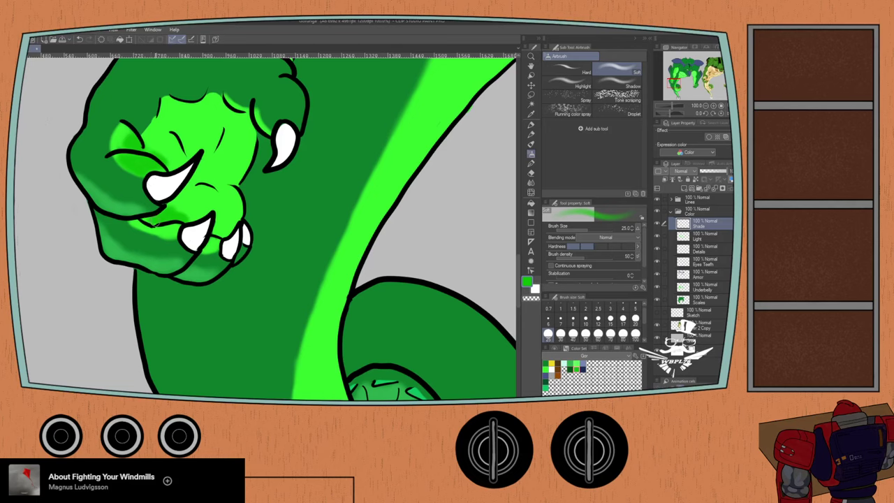
{"action": "left_click_drag", "start_coordinate": [134, 220], "coordinate": [177, 226]}
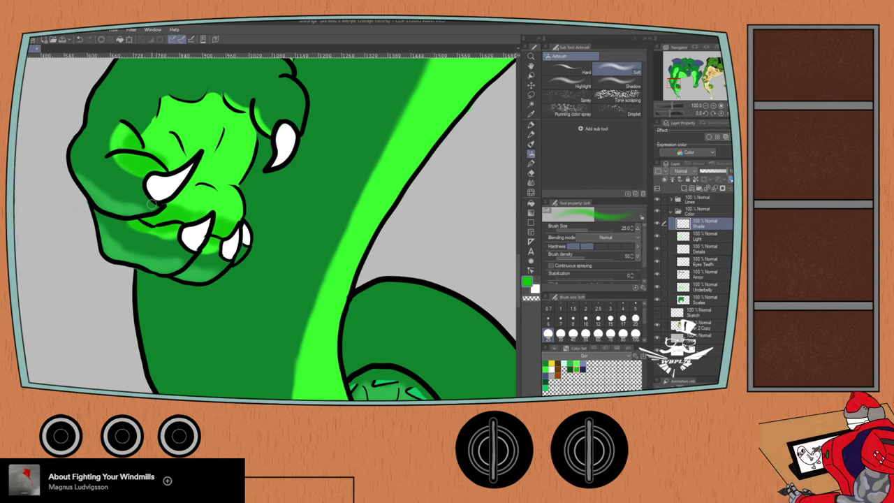
- Move the reference image layer so its hand and curled tail sit directly beside the drawn character's hand and tail
{"action": "scroll", "coordinate": [146, 202], "scroll_direction": "down", "scroll_amount": 3}
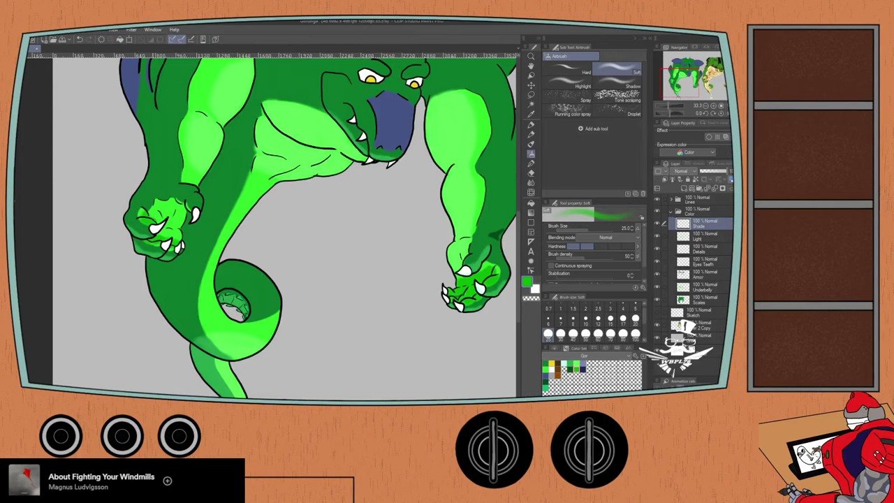
{"action": "scroll", "coordinate": [143, 211], "scroll_direction": "down", "scroll_amount": 4}
{"action": "scroll", "coordinate": [143, 211], "scroll_direction": "up", "scroll_amount": 3}
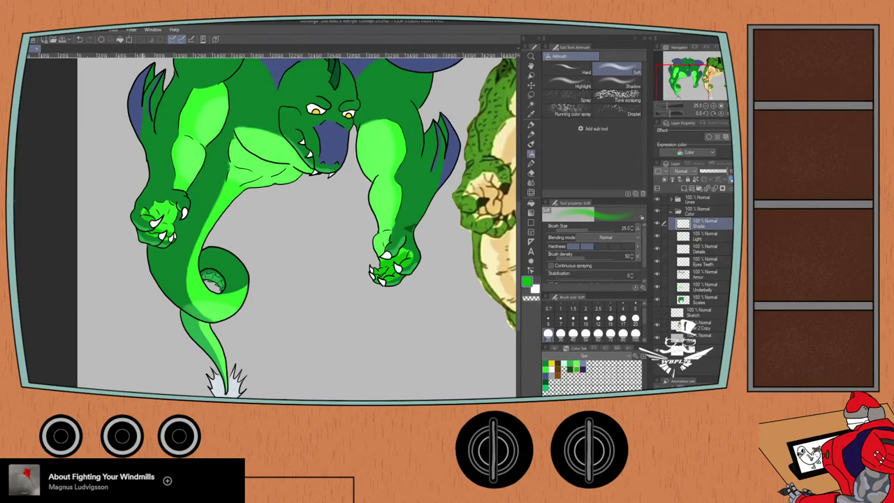
{"action": "left_click_drag", "start_coordinate": [146, 201], "coordinate": [123, 198]}
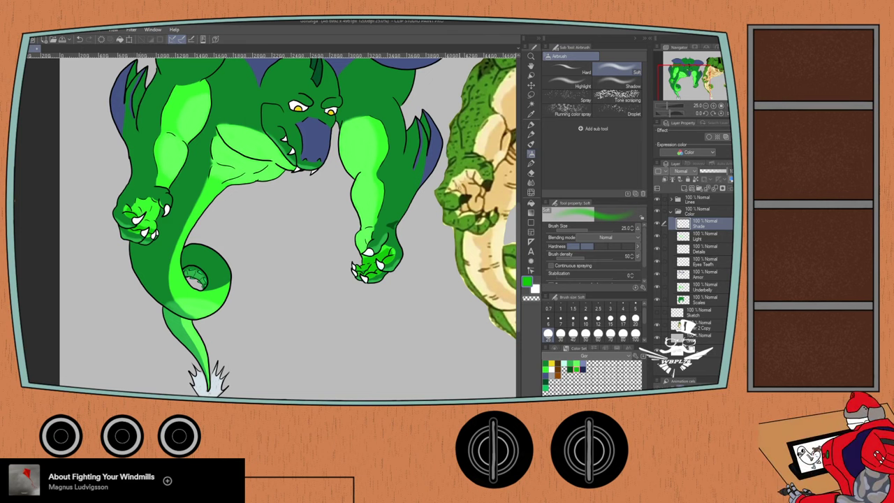
{"action": "scroll", "coordinate": [420, 232], "scroll_direction": "up", "scroll_amount": 1}
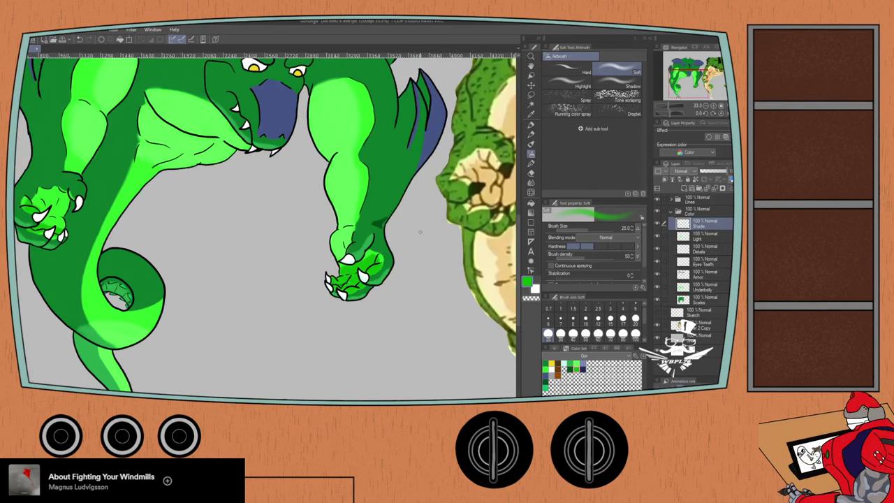
{"action": "left_click_drag", "start_coordinate": [293, 228], "coordinate": [366, 207]}
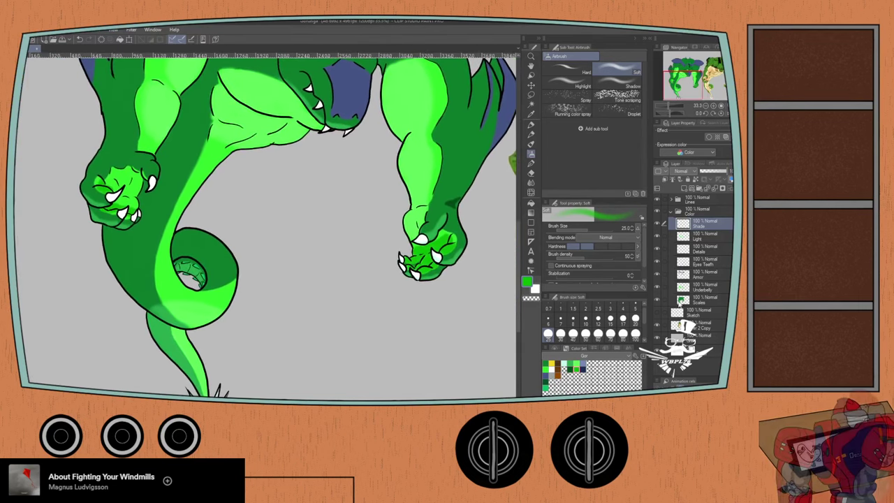
{"action": "left_click", "coordinate": [701, 325]}
{"action": "key", "text": "ctrl+t"}
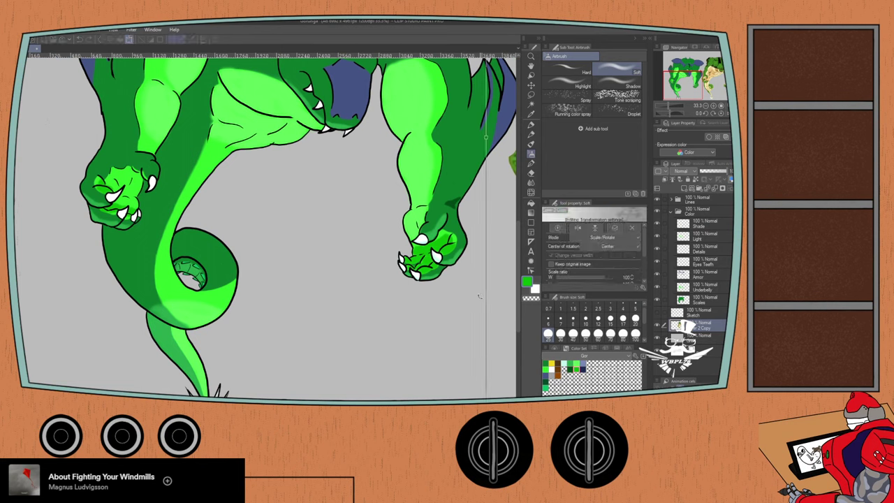
{"action": "left_click_drag", "start_coordinate": [479, 297], "coordinate": [227, 280]}
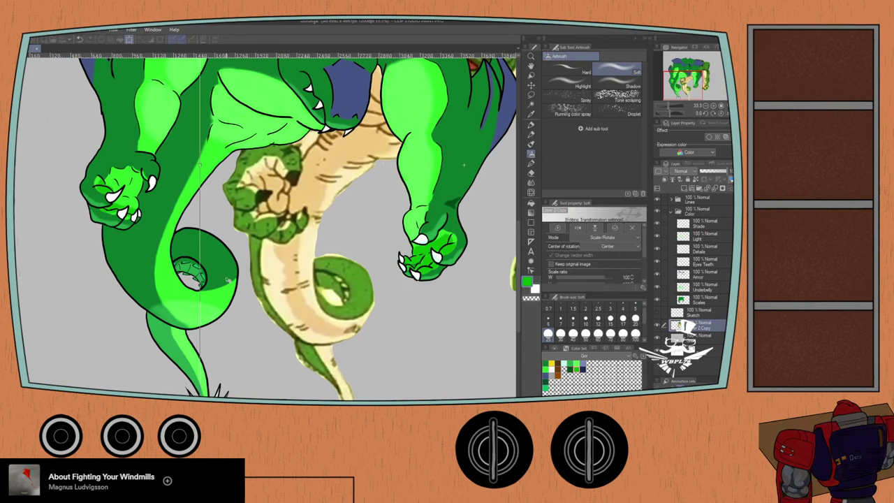
{"action": "left_click_drag", "start_coordinate": [257, 252], "coordinate": [250, 265]}
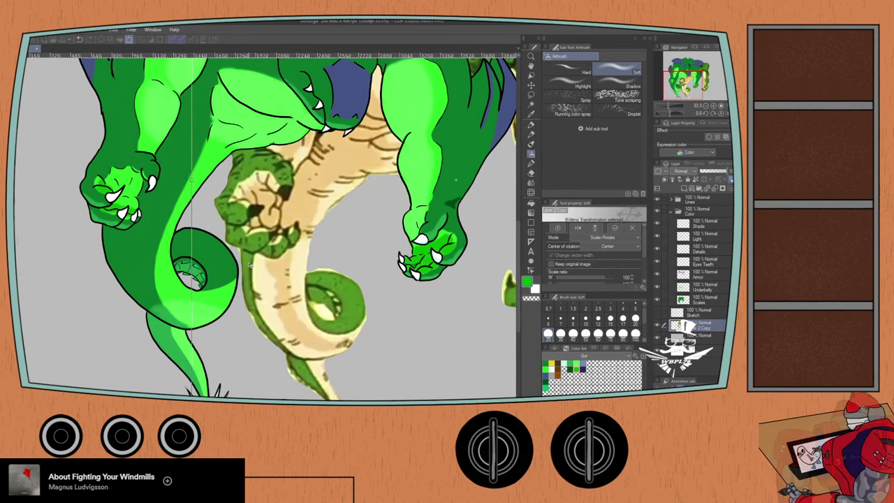
{"action": "key", "text": "Return"}
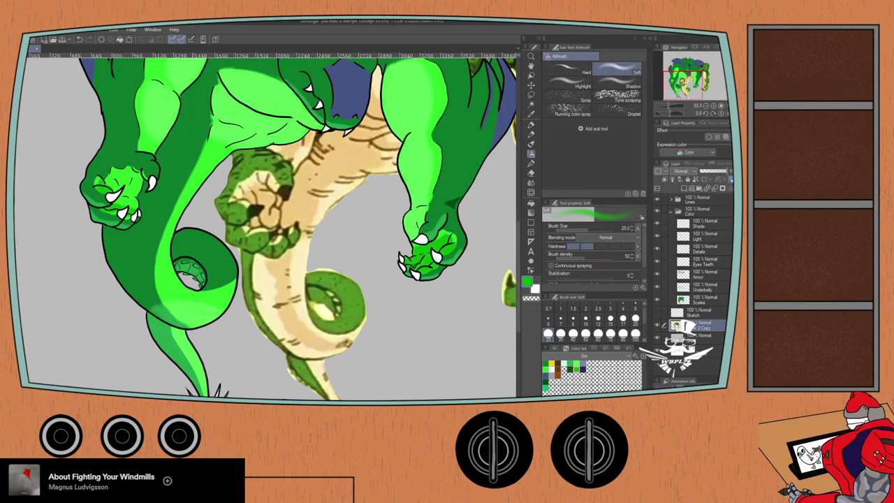
- Return to the Shade layer for more shading on the hand beside the tail
{"action": "left_click", "coordinate": [698, 238]}
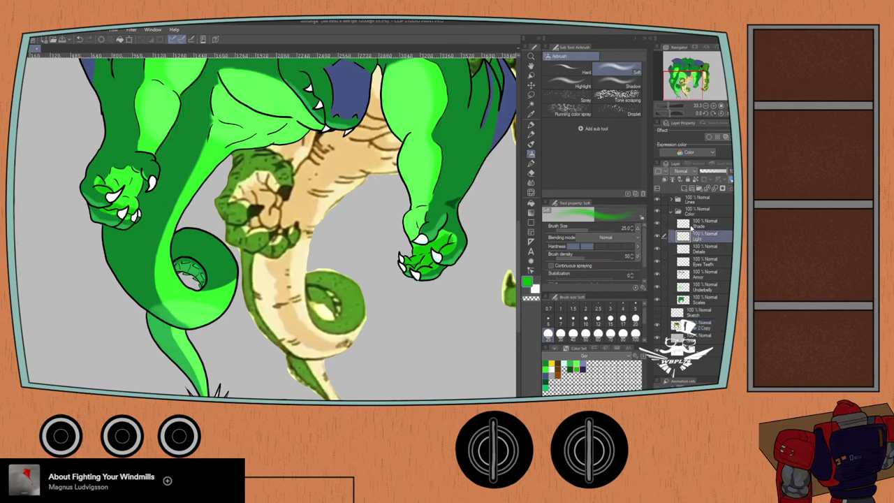
{"action": "left_click", "coordinate": [692, 225]}
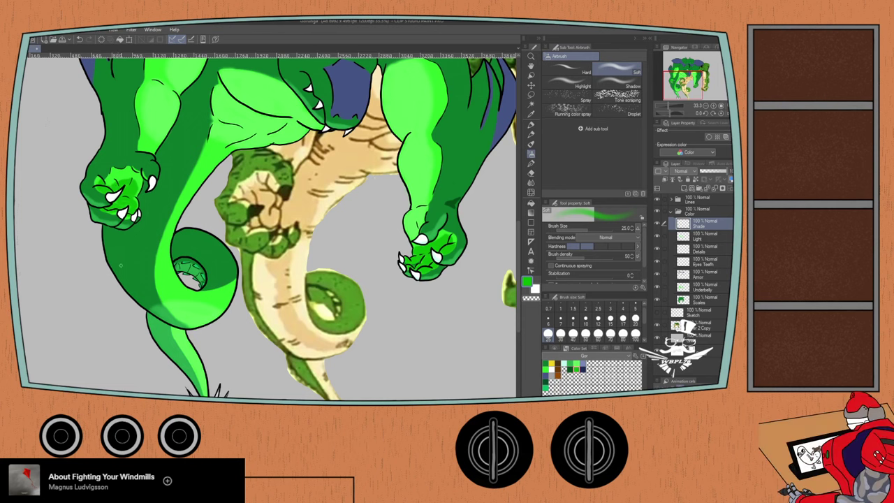
{"action": "scroll", "coordinate": [119, 221], "scroll_direction": "up", "scroll_amount": 2}
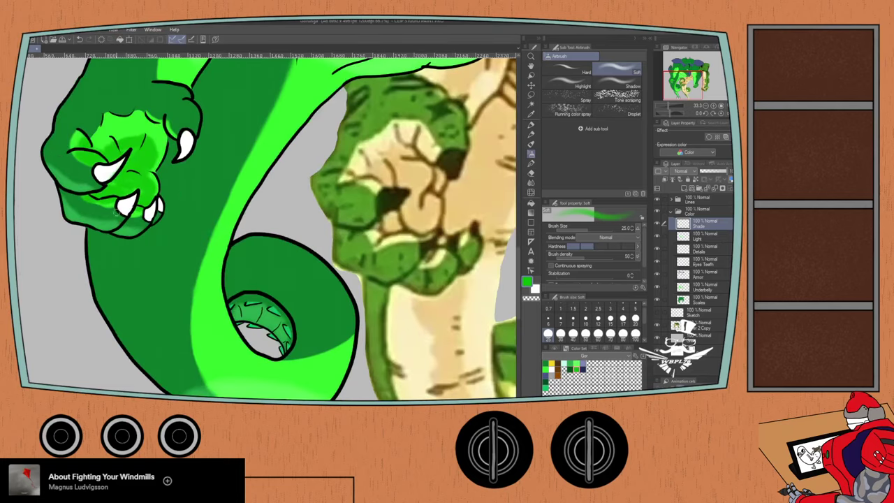
- On the Light layer, tint the claws of the left hand pale cyan with the Colored pencil at size 7
{"action": "scroll", "coordinate": [98, 184], "scroll_direction": "up", "scroll_amount": 1}
{"action": "key", "text": "e"}
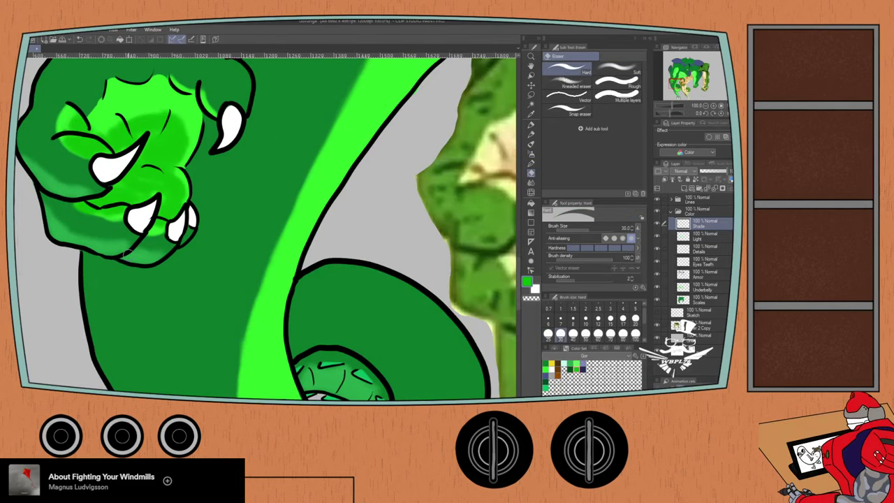
{"action": "left_click", "coordinate": [696, 235]}
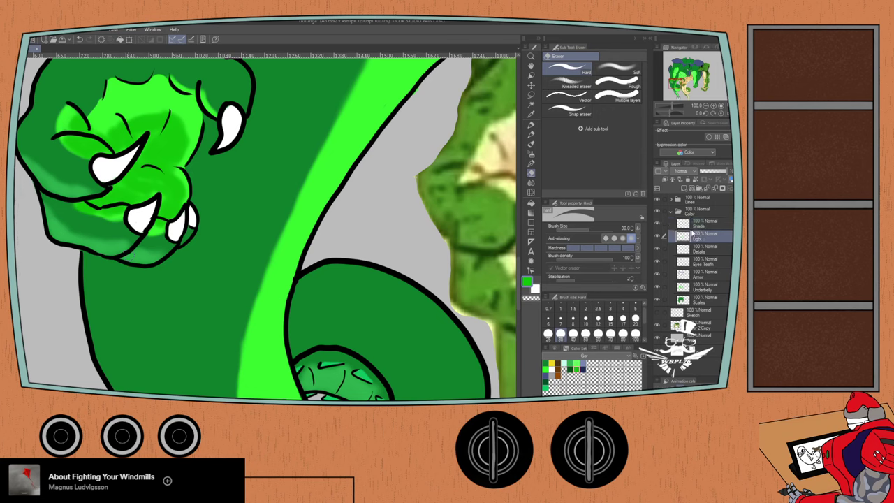
{"action": "left_click", "coordinate": [564, 363]}
{"action": "key", "text": "p"}
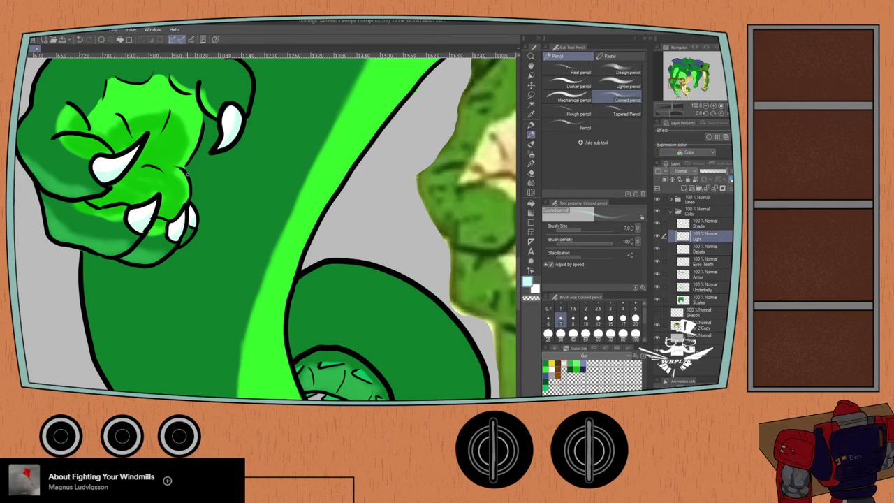
- Clean up the pale cyan tint on the left hand's claws with the hard eraser and rework it with the Colored pencil
{"action": "scroll", "coordinate": [187, 173], "scroll_direction": "down", "scroll_amount": 3}
{"action": "scroll", "coordinate": [187, 173], "scroll_direction": "up", "scroll_amount": 4}
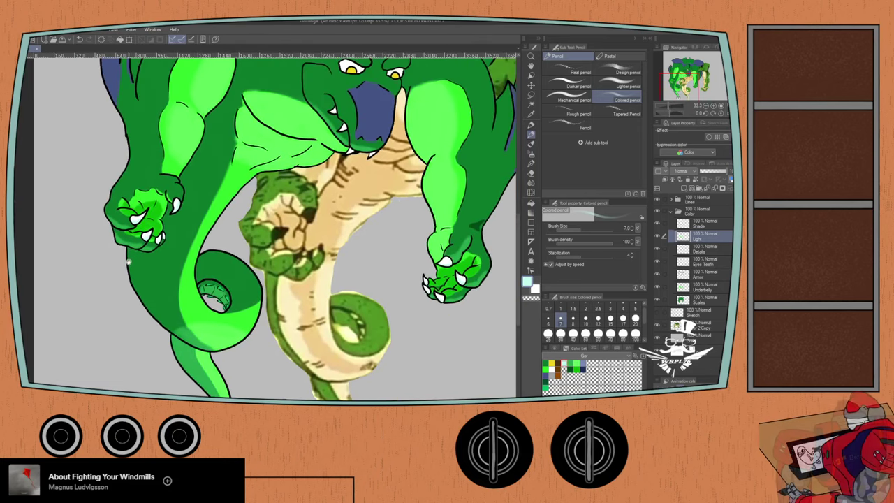
{"action": "key", "text": "e"}
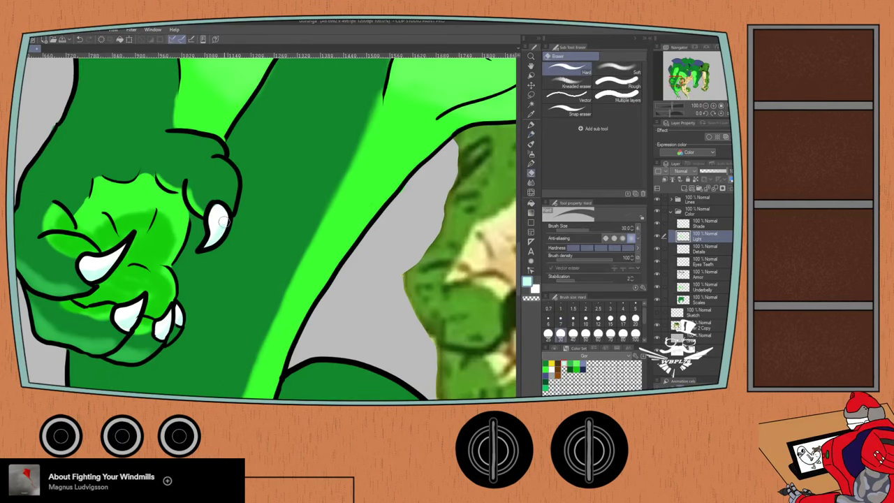
{"action": "key", "text": "p"}
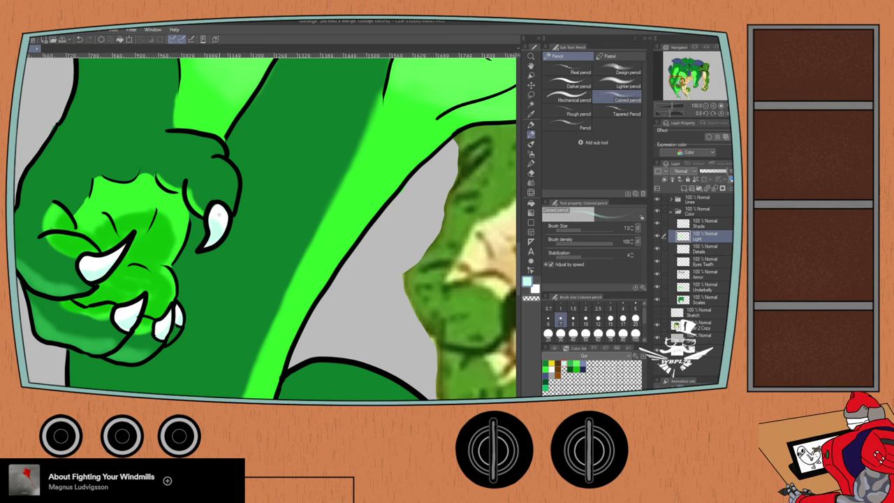
- On the Shade layer, fill the green inner spikes of the left forearm fin with dark green using the Soft airbrush
{"action": "scroll", "coordinate": [220, 215], "scroll_direction": "down", "scroll_amount": 2}
{"action": "scroll", "coordinate": [70, 195], "scroll_direction": "down", "scroll_amount": 1}
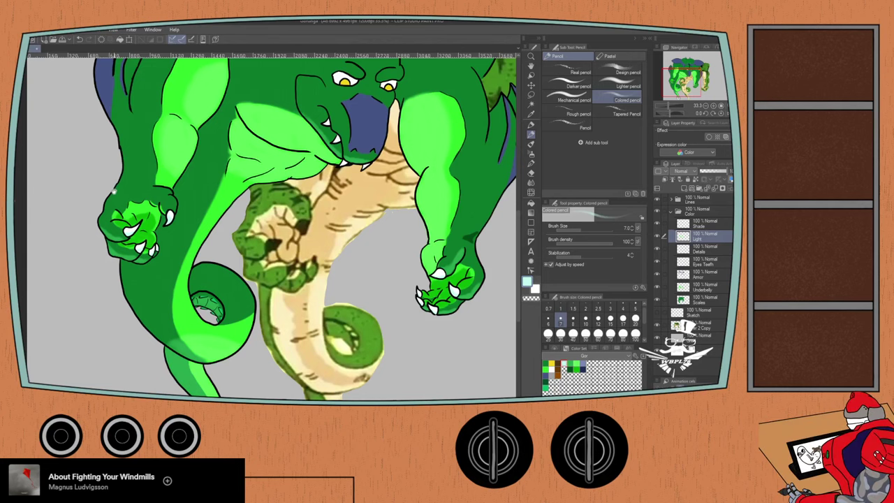
{"action": "left_click_drag", "start_coordinate": [114, 191], "coordinate": [122, 261]}
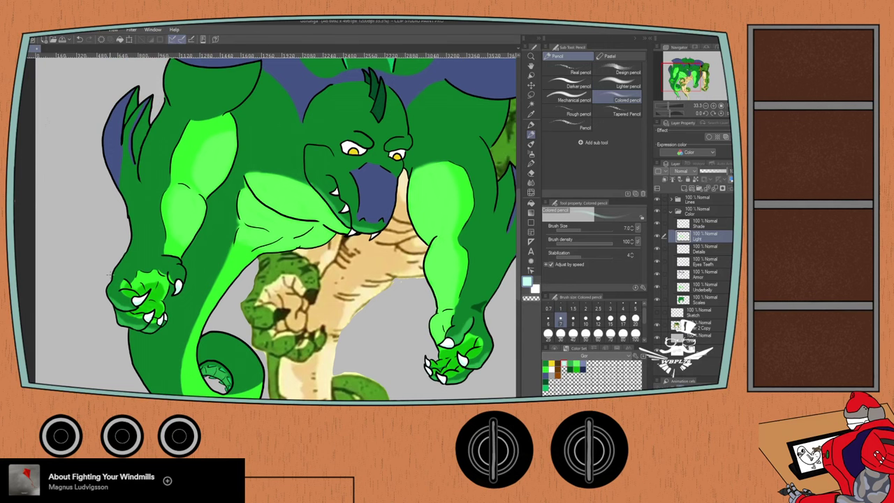
{"action": "scroll", "coordinate": [108, 207], "scroll_direction": "down", "scroll_amount": 1}
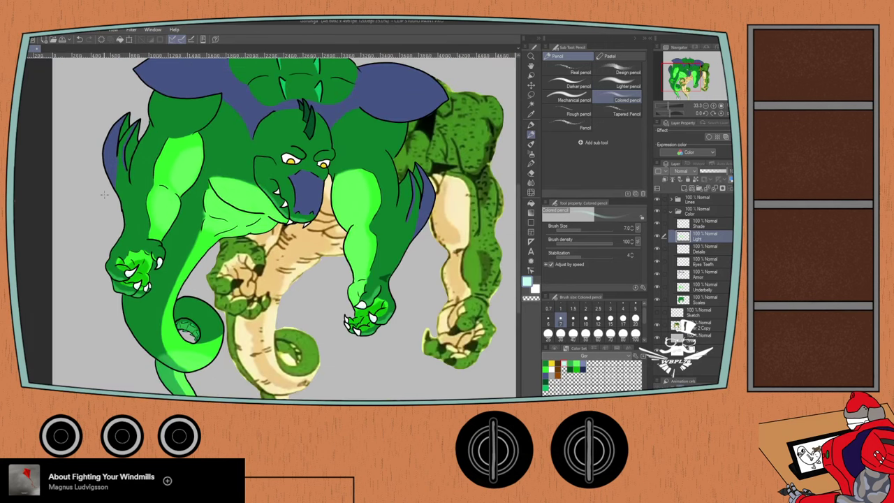
{"action": "scroll", "coordinate": [116, 219], "scroll_direction": "up", "scroll_amount": 2}
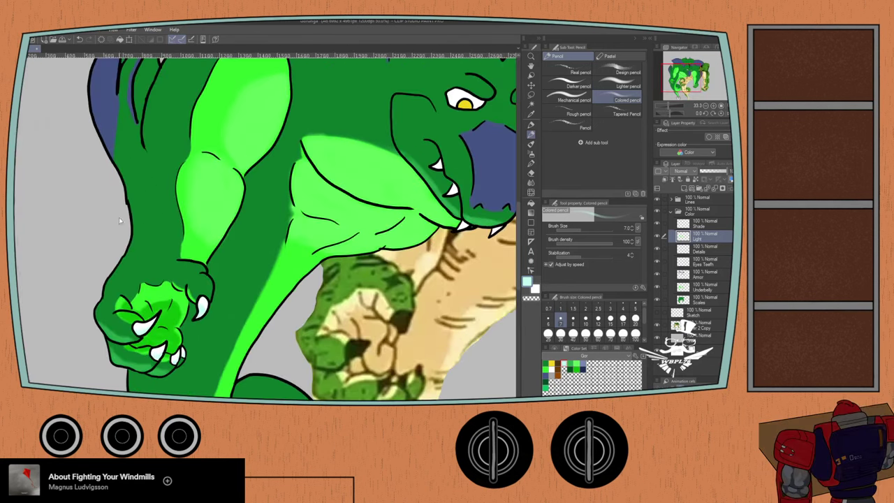
{"action": "left_click", "coordinate": [701, 224]}
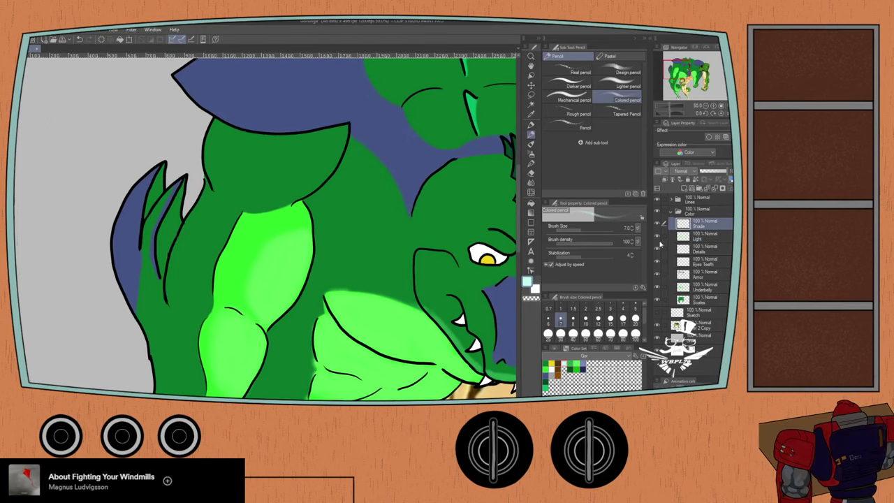
{"action": "left_click", "coordinate": [570, 369]}
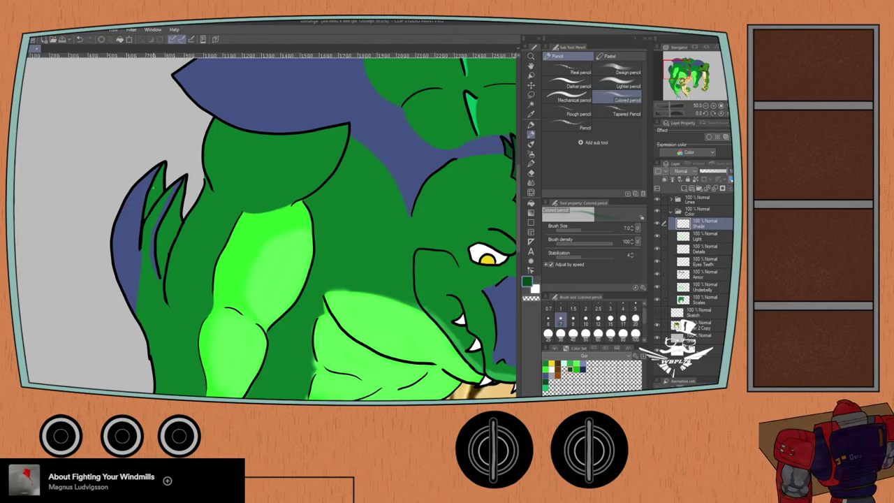
{"action": "key", "text": "b"}
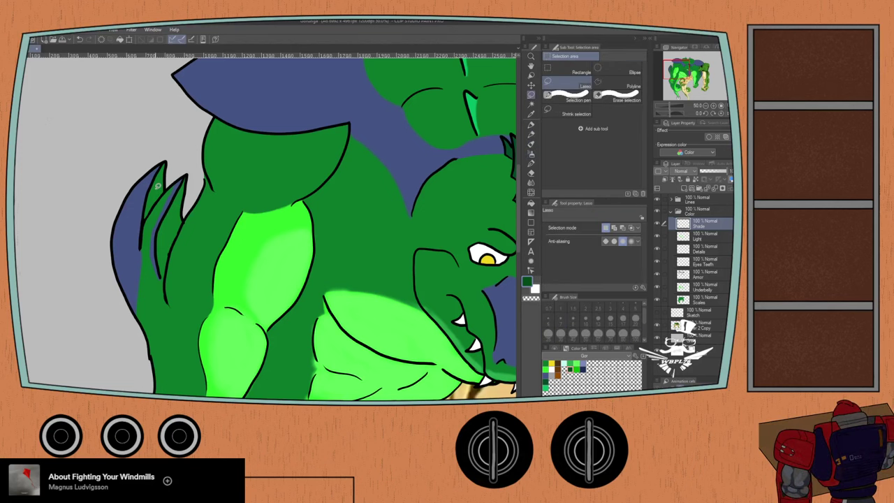
{"action": "scroll", "coordinate": [157, 185], "scroll_direction": "up", "scroll_amount": 1}
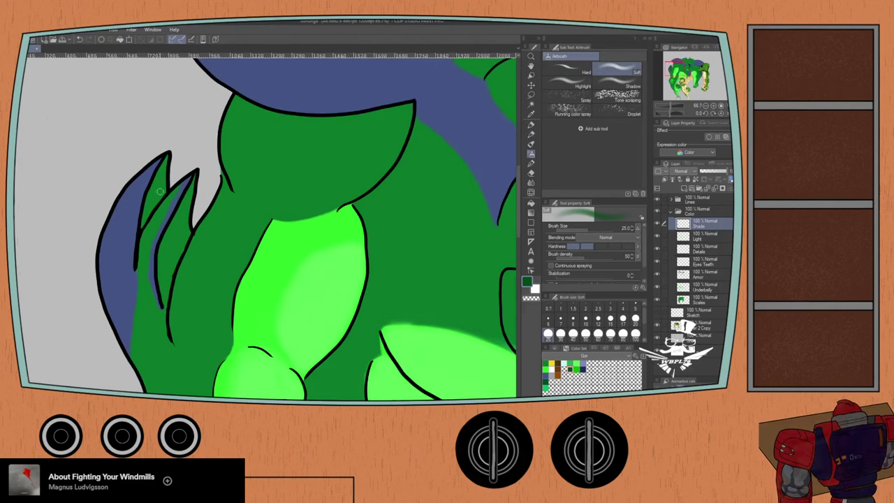
{"action": "mouse_move", "coordinate": [153, 205]}
{"action": "left_mouse_down"}
{"action": "mouse_move", "coordinate": [145, 220]}
{"action": "mouse_move", "coordinate": [165, 162]}
{"action": "left_mouse_up"}
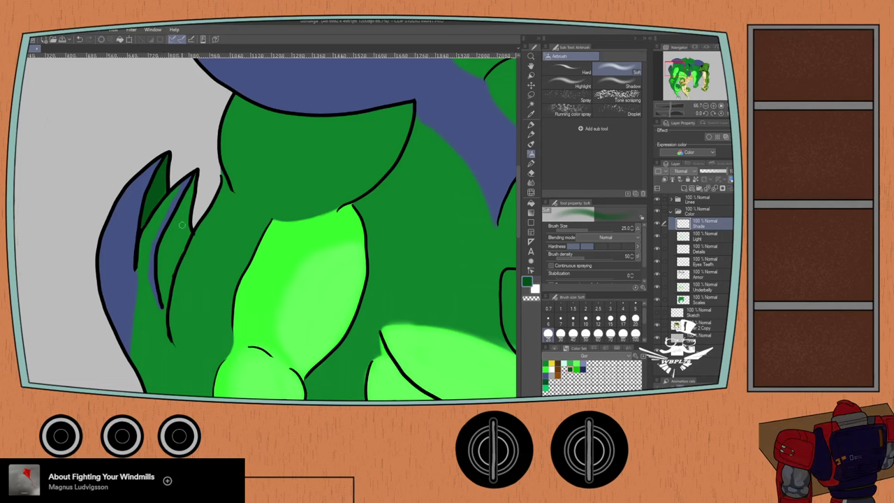
{"action": "mouse_move", "coordinate": [165, 301]}
{"action": "left_mouse_down"}
{"action": "mouse_move", "coordinate": [175, 276]}
{"action": "mouse_move", "coordinate": [163, 293]}
{"action": "mouse_move", "coordinate": [160, 259]}
{"action": "mouse_move", "coordinate": [182, 211]}
{"action": "mouse_move", "coordinate": [165, 288]}
{"action": "mouse_move", "coordinate": [181, 253]}
{"action": "mouse_move", "coordinate": [174, 264]}
{"action": "mouse_move", "coordinate": [174, 239]}
{"action": "mouse_move", "coordinate": [164, 242]}
{"action": "mouse_move", "coordinate": [184, 201]}
{"action": "mouse_move", "coordinate": [175, 247]}
{"action": "mouse_move", "coordinate": [181, 228]}
{"action": "mouse_move", "coordinate": [189, 231]}
{"action": "mouse_move", "coordinate": [189, 192]}
{"action": "left_mouse_up"}
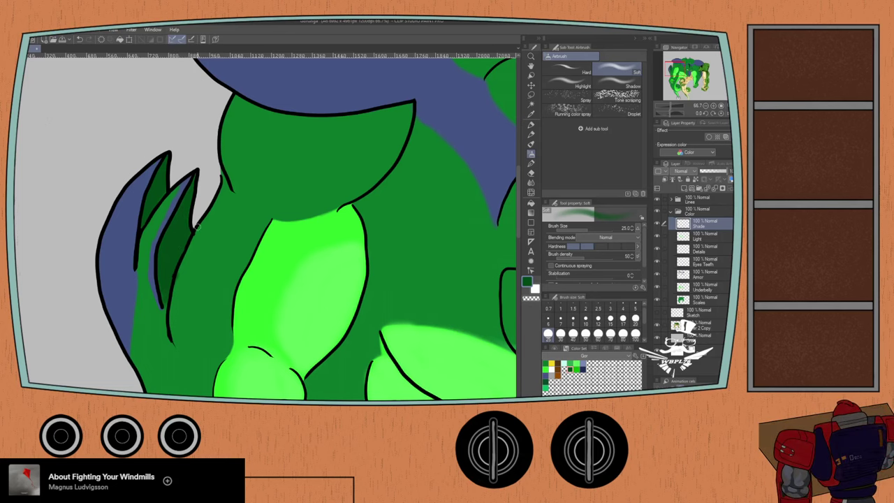
{"action": "key", "text": "e"}
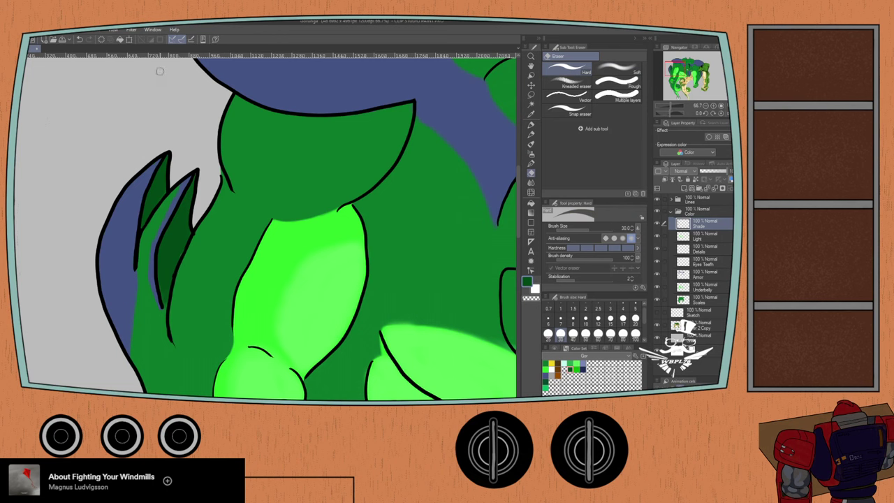
- Airbrush dark green over the green inner spike of the right forearm fin with the Soft airbrush at size 25
{"action": "scroll", "coordinate": [186, 130], "scroll_direction": "down", "scroll_amount": 2}
{"action": "left_click_drag", "start_coordinate": [373, 242], "coordinate": [143, 237]}
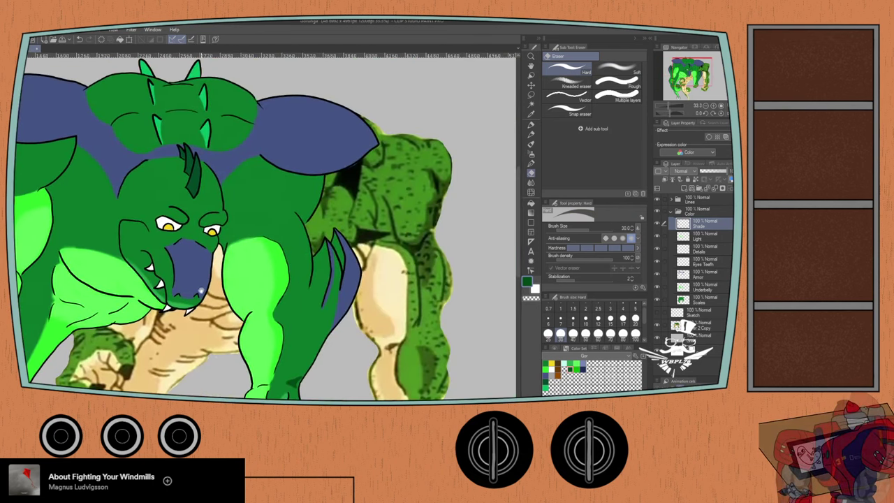
{"action": "left_click_drag", "start_coordinate": [255, 294], "coordinate": [345, 283]}
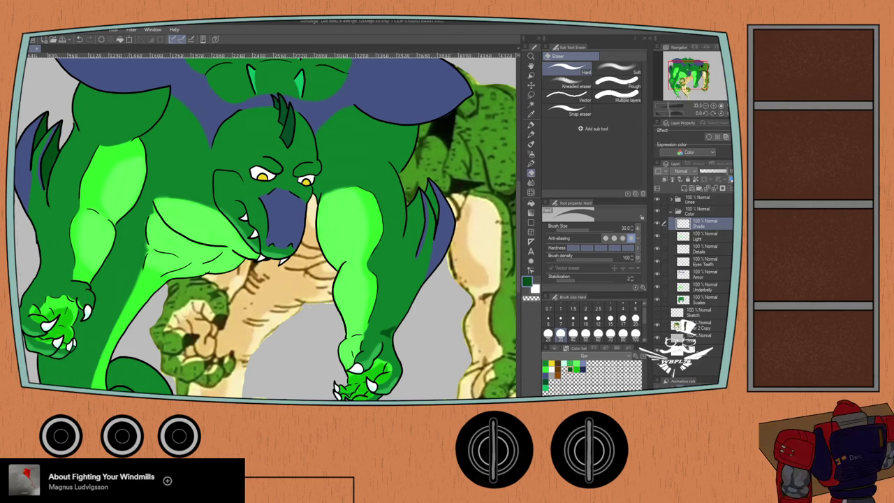
{"action": "scroll", "coordinate": [432, 205], "scroll_direction": "up", "scroll_amount": 2}
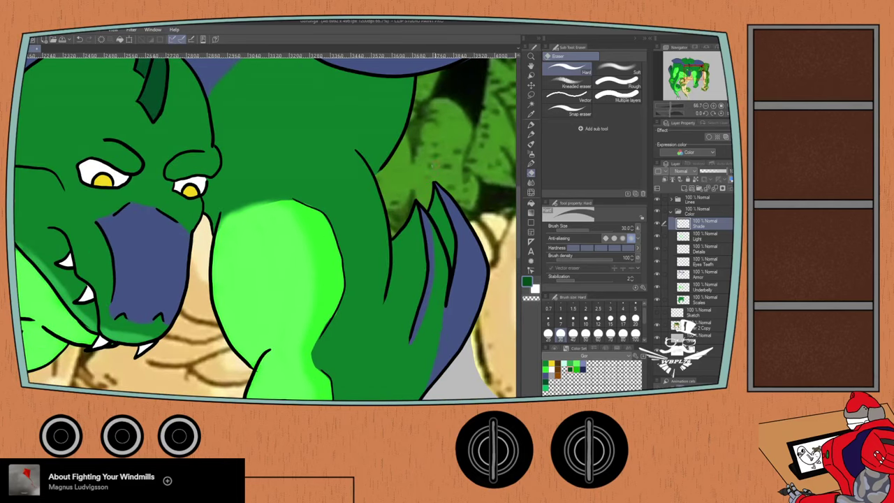
{"action": "key", "text": "b"}
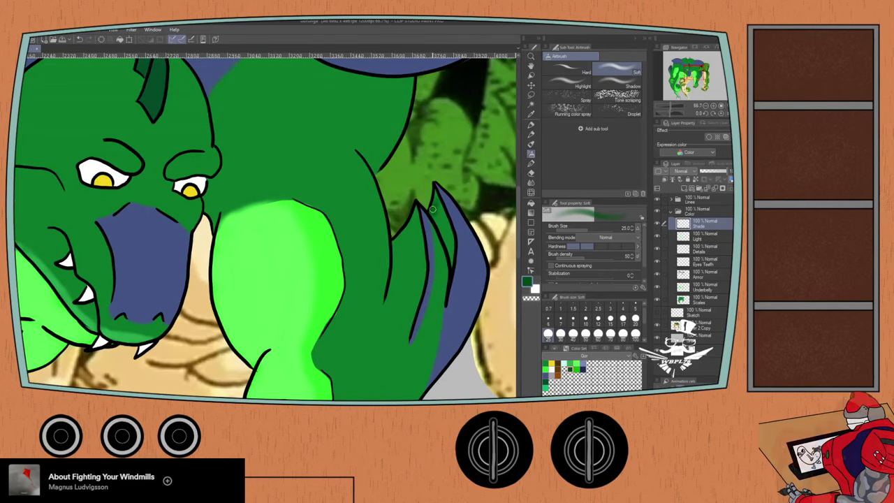
{"action": "mouse_move", "coordinate": [432, 208]}
{"action": "left_mouse_down"}
{"action": "mouse_move", "coordinate": [452, 265]}
{"action": "mouse_move", "coordinate": [437, 195]}
{"action": "left_mouse_up"}
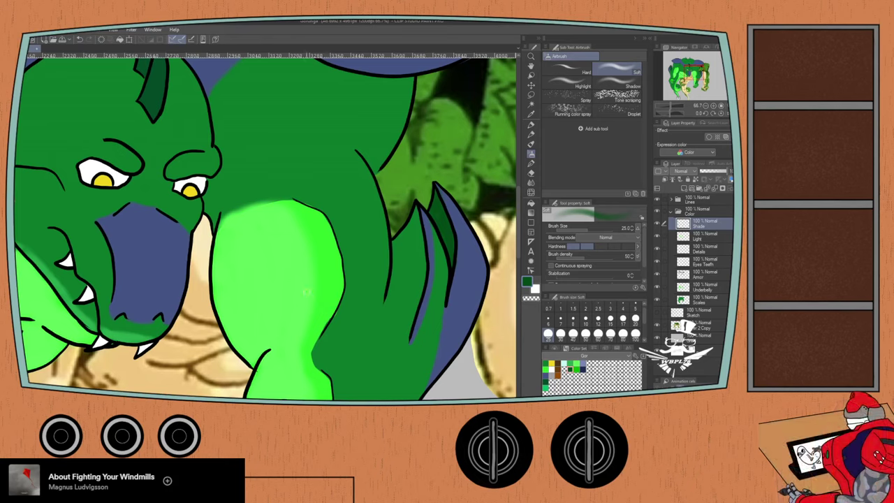
- Set the drawing colour to black, collapse the Color folder and expand the Lines folder
{"action": "scroll", "coordinate": [241, 209], "scroll_direction": "down", "scroll_amount": 3}
{"action": "left_click_drag", "start_coordinate": [133, 175], "coordinate": [225, 197]}
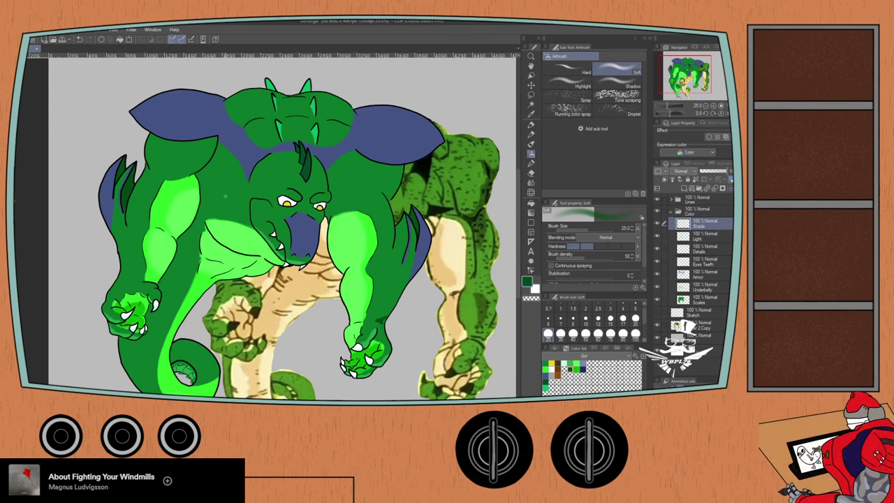
{"action": "left_click", "coordinate": [554, 348]}
{"action": "left_click", "coordinate": [580, 391]}
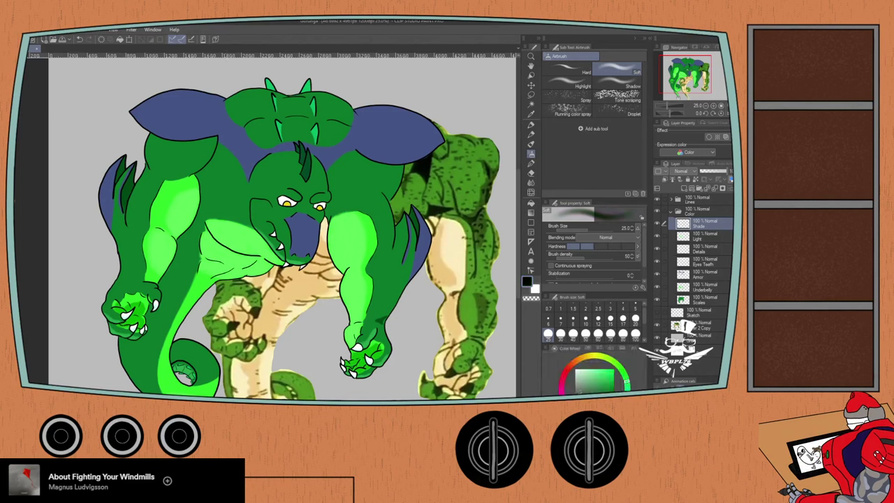
{"action": "left_click", "coordinate": [671, 211]}
{"action": "left_click", "coordinate": [671, 199]}
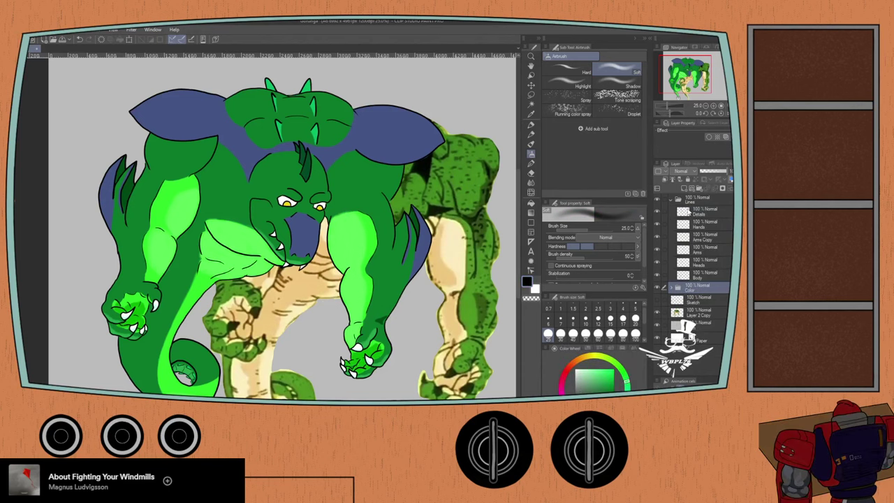
- Toggle the visibility of the Arms line layer to check which outlines it holds
{"action": "left_click", "coordinate": [656, 250]}
{"action": "left_click", "coordinate": [656, 249]}
{"action": "left_click", "coordinate": [656, 250]}
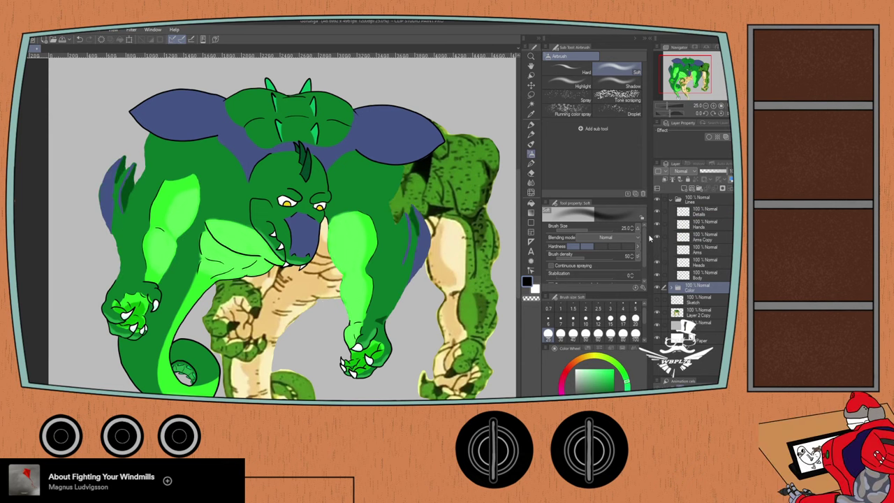
{"action": "left_click", "coordinate": [656, 250]}
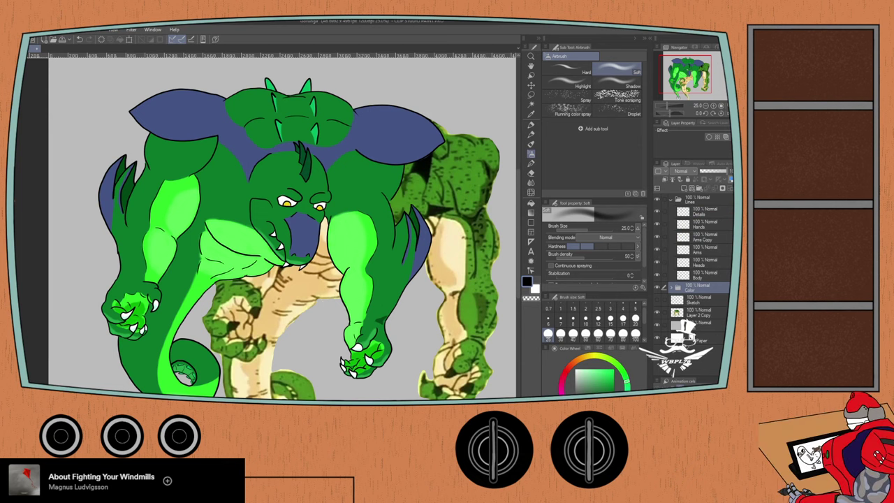
- On the Details line layer, ink a black contour on the right forearm beside the fin with the G-pen at size 15
{"action": "left_click", "coordinate": [695, 214]}
{"action": "scroll", "coordinate": [379, 166], "scroll_direction": "up", "scroll_amount": 1}
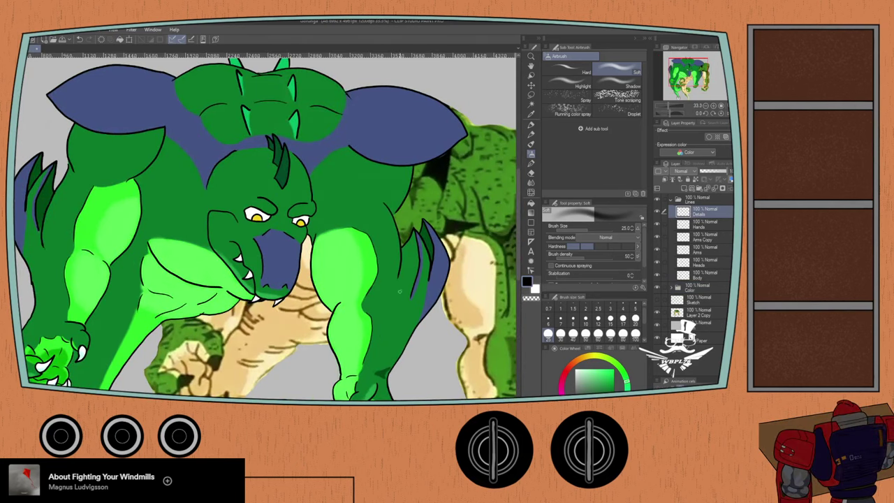
{"action": "key", "text": "p"}
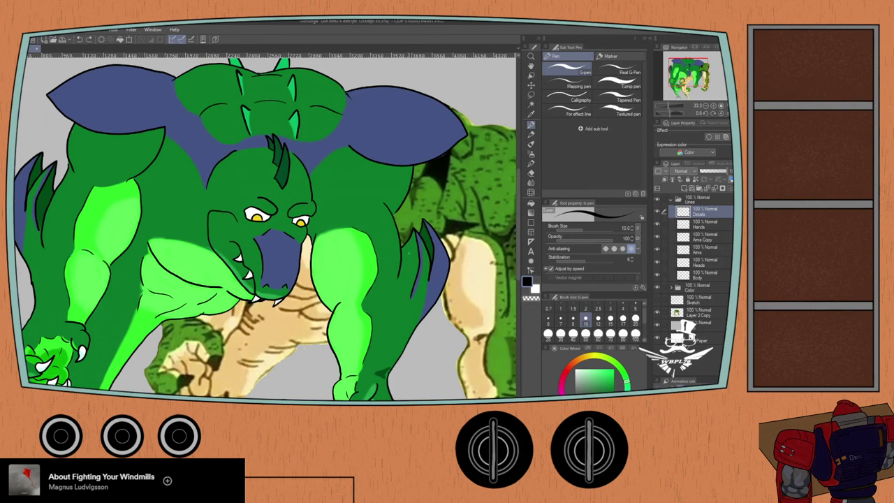
{"action": "scroll", "coordinate": [349, 225], "scroll_direction": "down", "scroll_amount": 1}
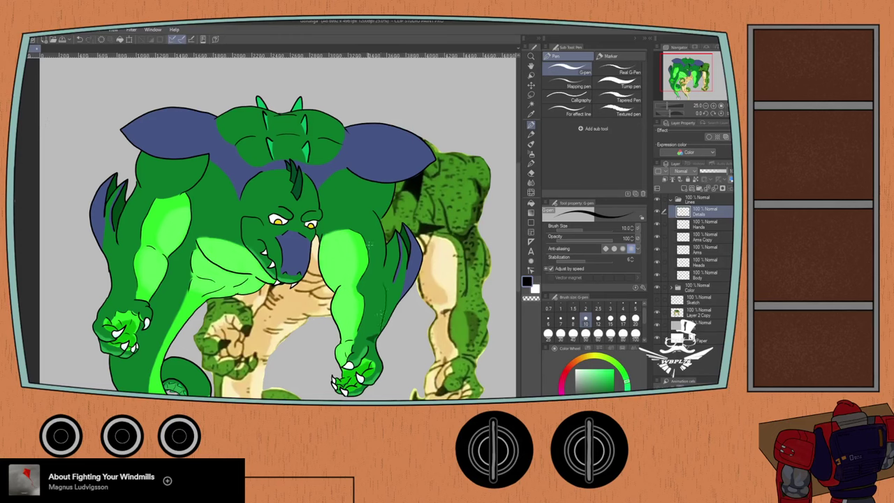
{"action": "scroll", "coordinate": [377, 269], "scroll_direction": "up", "scroll_amount": 1}
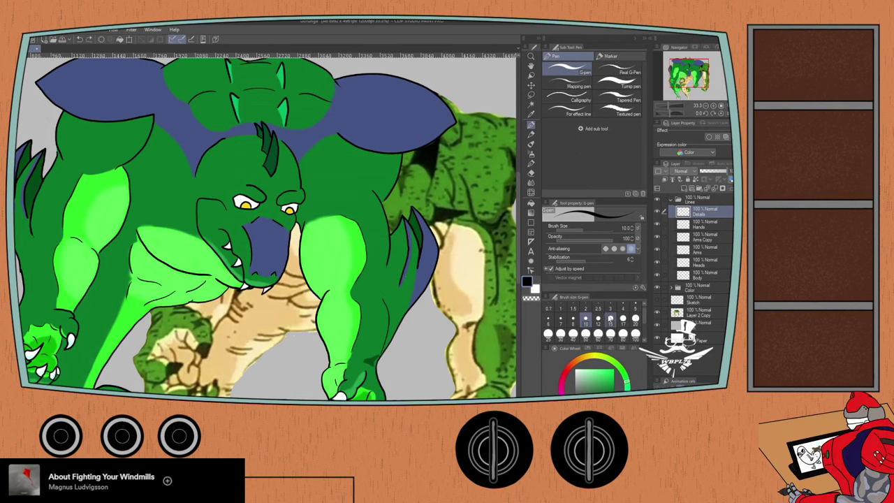
{"action": "left_click", "coordinate": [610, 318]}
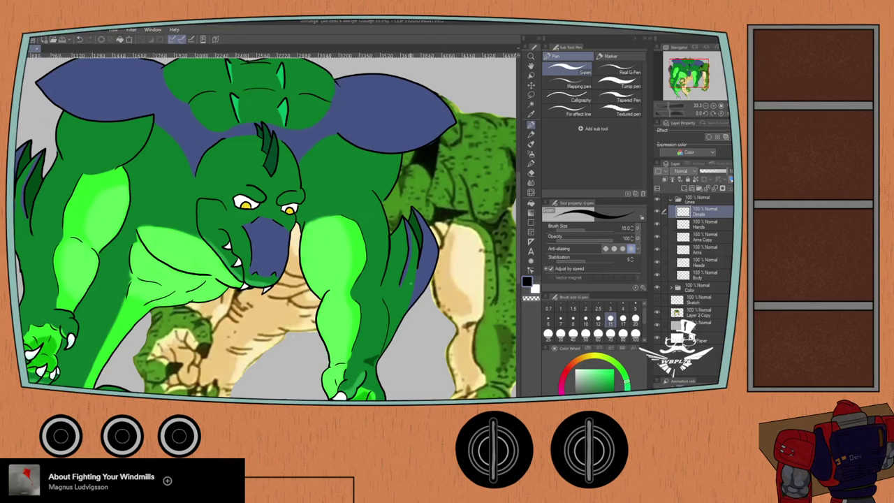
{"action": "mouse_move", "coordinate": [403, 217]}
{"action": "left_mouse_down"}
{"action": "mouse_move", "coordinate": [408, 249]}
{"action": "mouse_move", "coordinate": [389, 283]}
{"action": "left_mouse_up"}
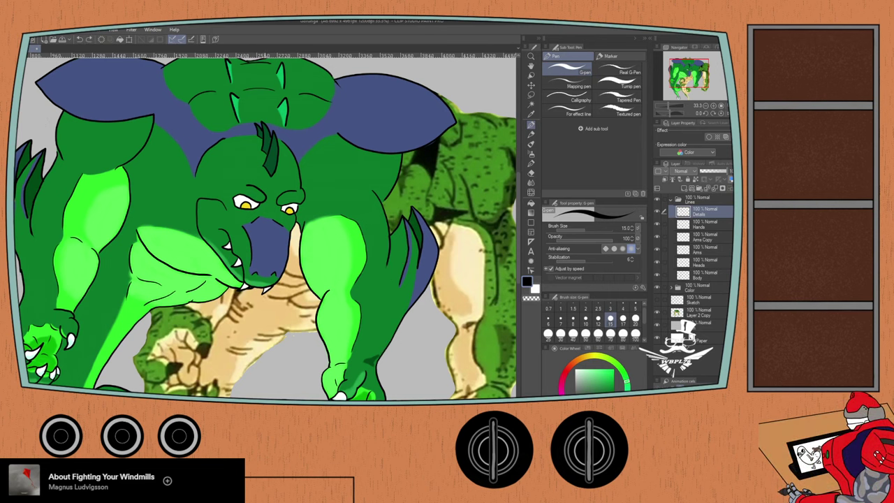
- Hide the Layer 2 Copy reference image behind the character
{"action": "scroll", "coordinate": [38, 139], "scroll_direction": "down", "scroll_amount": 4}
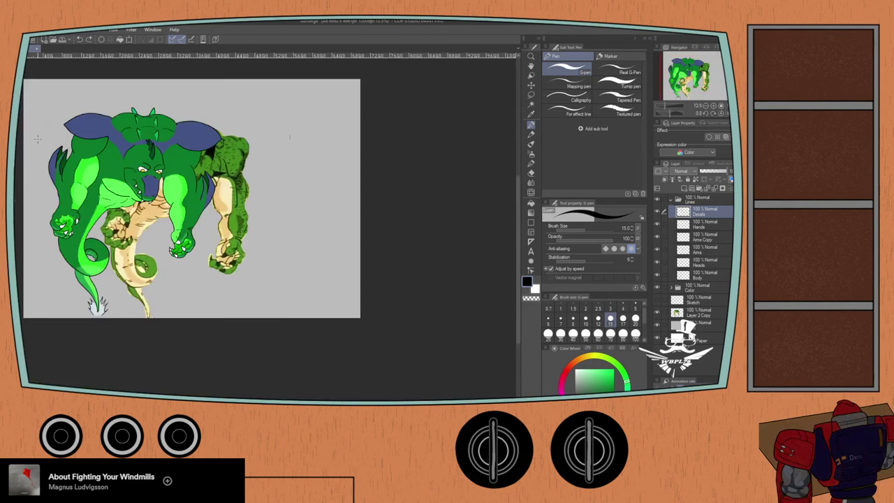
{"action": "left_click", "coordinate": [657, 313]}
{"action": "key", "text": "ctrl+plus"}
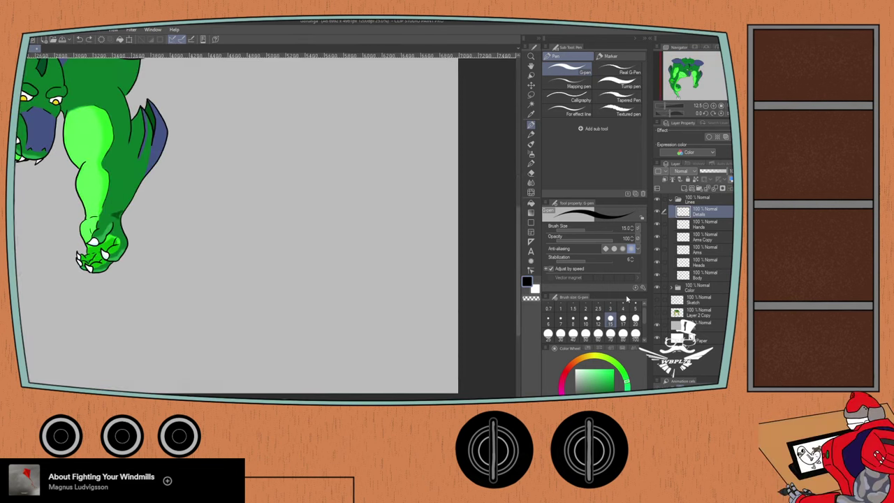
- Toggle the visibility of the Arms Copy and Arms line layers to check which arm outlines each one holds
{"action": "left_click_drag", "start_coordinate": [72, 198], "coordinate": [217, 331]}
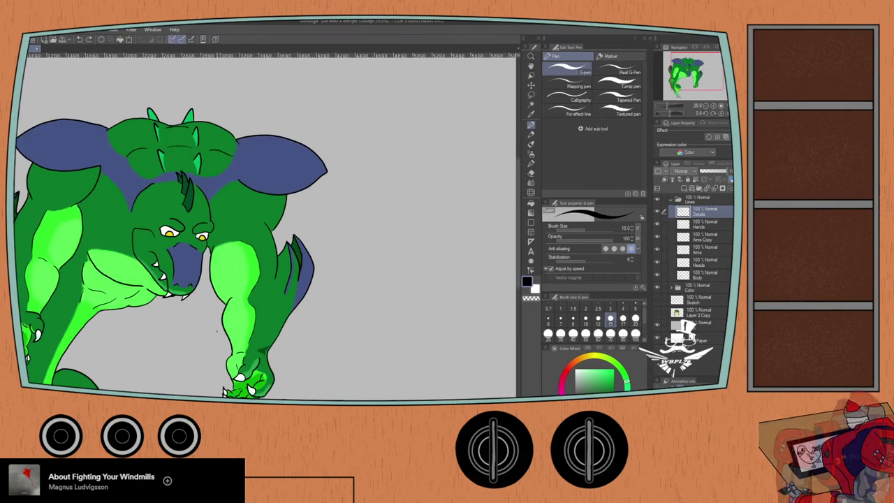
{"action": "left_click_drag", "start_coordinate": [126, 340], "coordinate": [212, 301]}
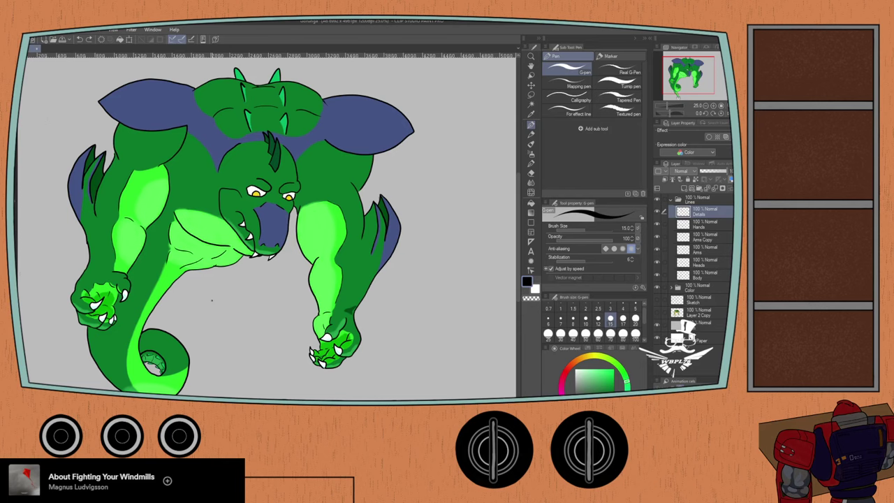
{"action": "left_click", "coordinate": [657, 238]}
{"action": "left_click", "coordinate": [657, 238]}
{"action": "left_click", "coordinate": [657, 250]}
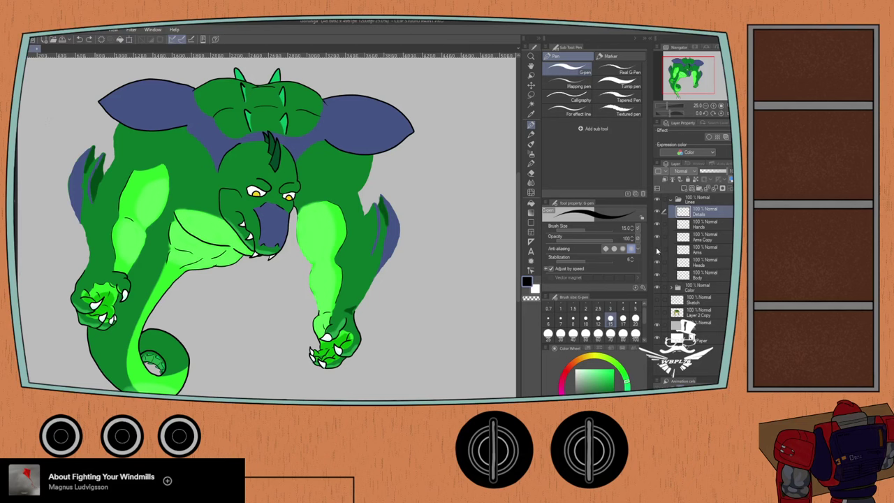
{"action": "left_click", "coordinate": [657, 250]}
{"action": "left_click", "coordinate": [657, 250]}
{"action": "left_click", "coordinate": [657, 250]}
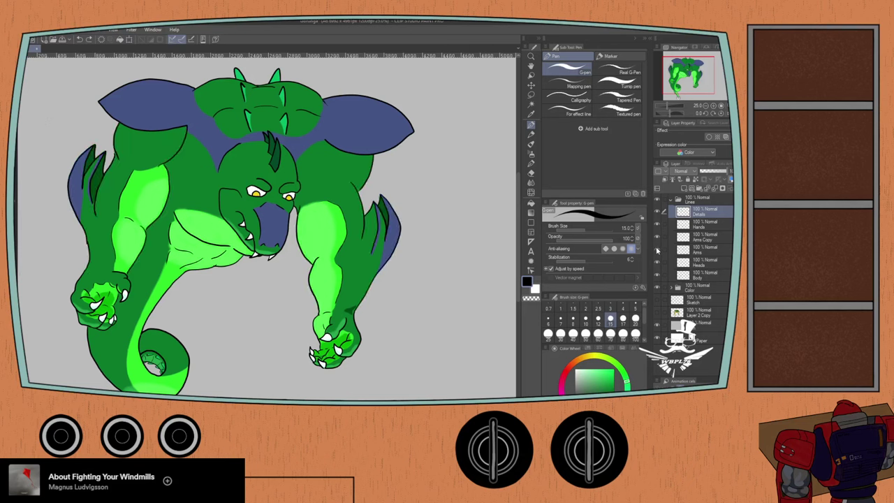
- Expand the Color folder and add a new layer above the Details layer in the Lines folder
{"action": "left_click", "coordinate": [696, 251]}
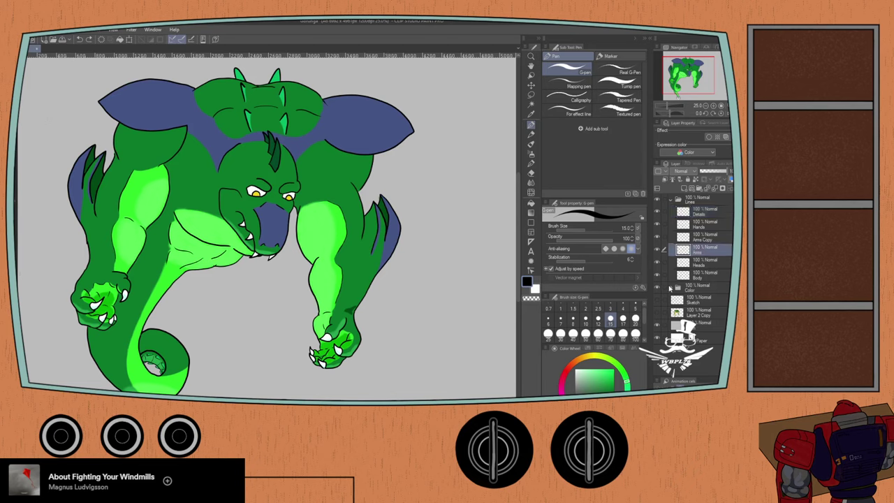
{"action": "left_click", "coordinate": [670, 288]}
{"action": "left_click", "coordinate": [692, 325]}
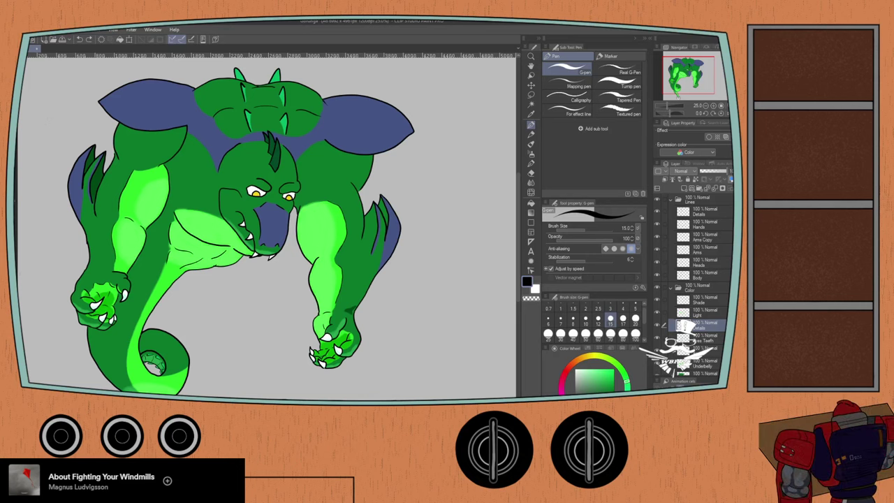
{"action": "left_click", "coordinate": [694, 212]}
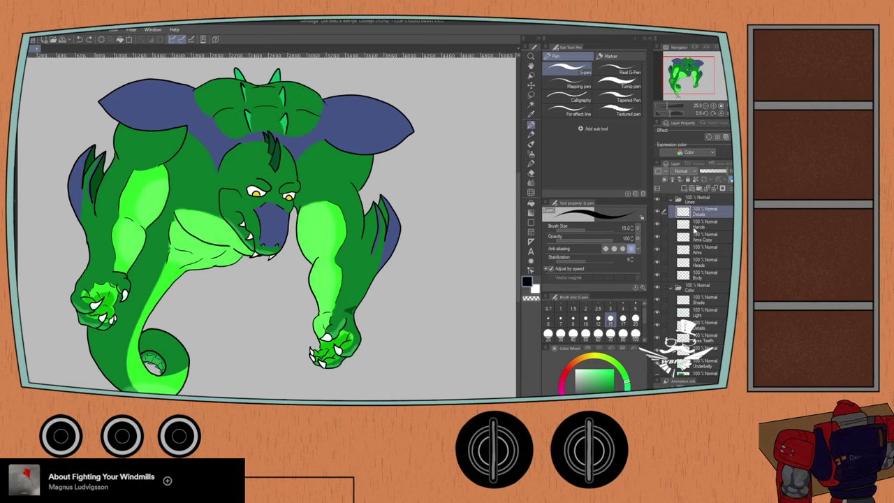
{"action": "left_click", "coordinate": [693, 239]}
{"action": "left_click", "coordinate": [695, 217]}
{"action": "left_click", "coordinate": [684, 189]}
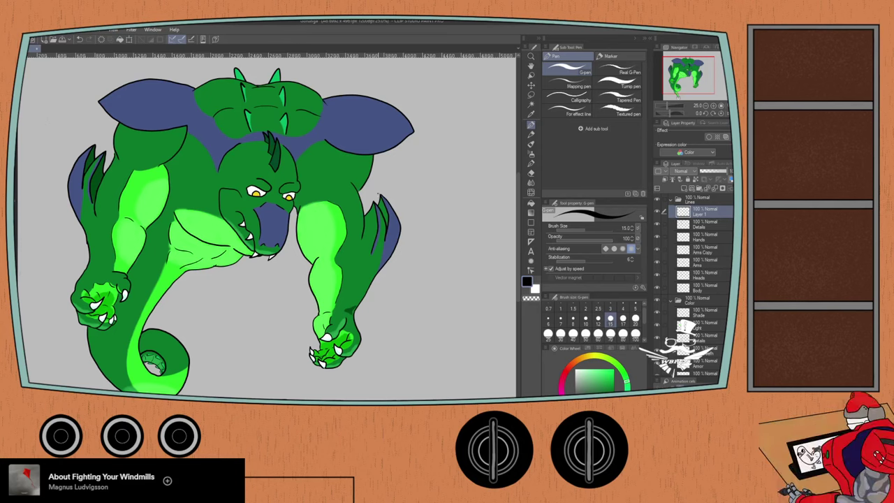
{"action": "scroll", "coordinate": [379, 194], "scroll_direction": "up", "scroll_amount": 3}
{"action": "left_click_drag", "start_coordinate": [350, 230], "coordinate": [378, 128]}
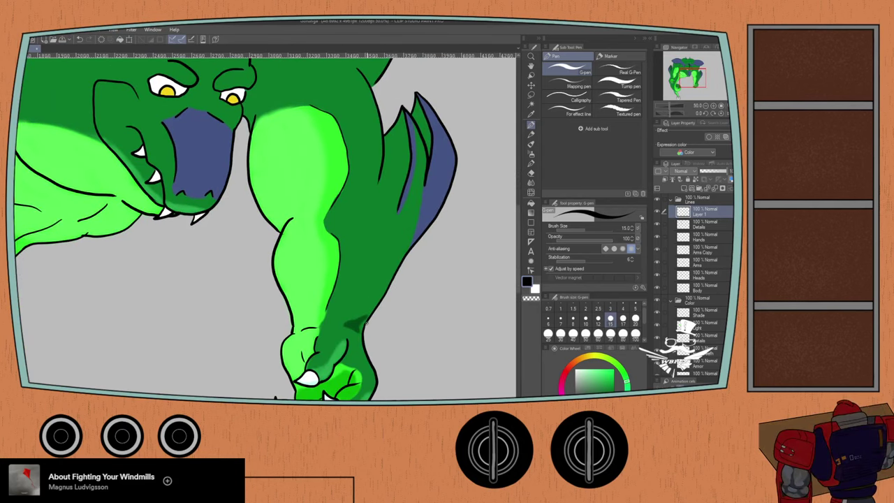
{"action": "mouse_move", "coordinate": [363, 322]}
{"action": "left_mouse_down"}
{"action": "mouse_move", "coordinate": [381, 279]}
{"action": "mouse_move", "coordinate": [456, 161]}
{"action": "left_mouse_up"}
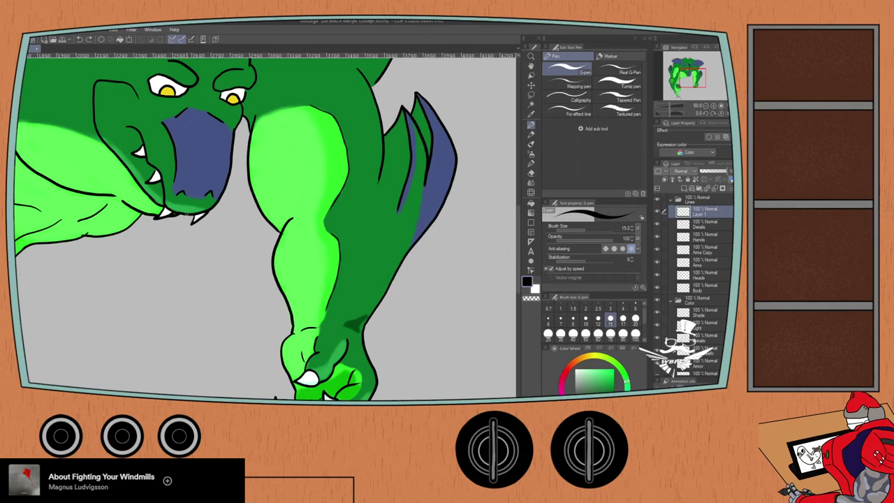
{"action": "scroll", "coordinate": [143, 171], "scroll_direction": "down", "scroll_amount": 2}
{"action": "left_click_drag", "start_coordinate": [136, 221], "coordinate": [245, 266]}
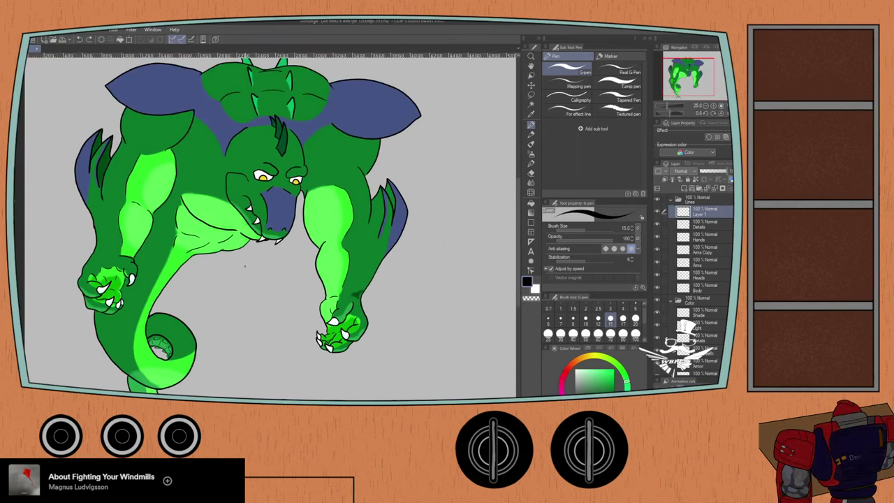
{"action": "left_click", "coordinate": [89, 40]}
{"action": "key", "text": "ctrl+plus"}
{"action": "key", "text": "ctrl+plus"}
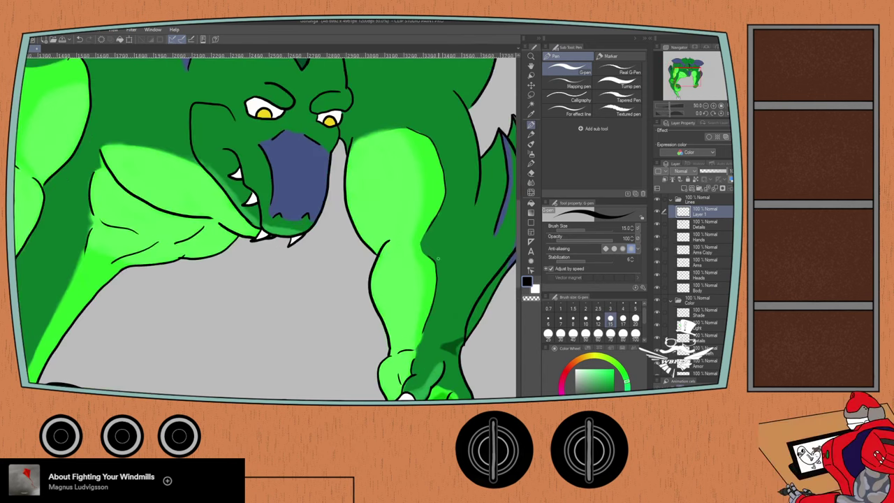
{"action": "left_click_drag", "start_coordinate": [438, 234], "coordinate": [327, 204]}
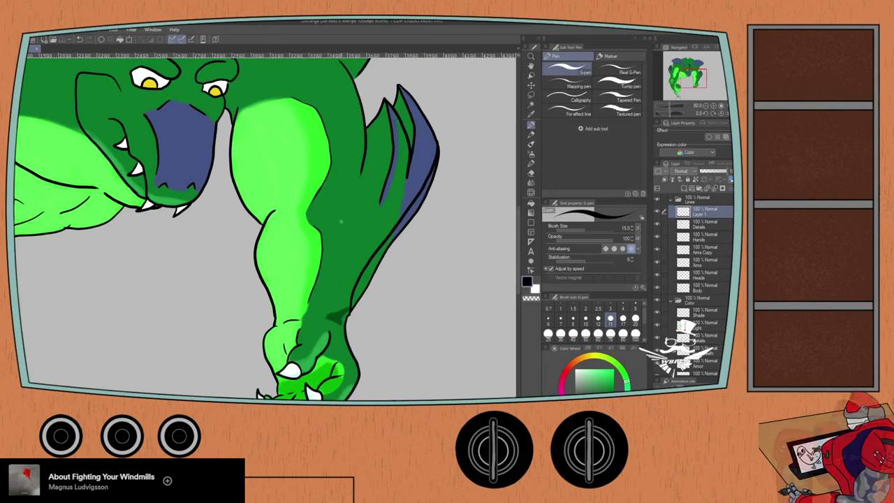
{"action": "key", "text": "ctrl+z"}
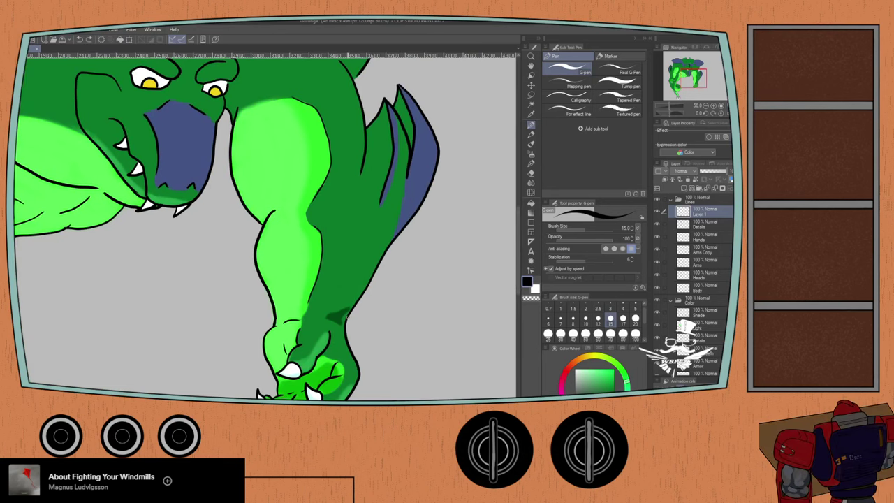
{"action": "left_click_drag", "start_coordinate": [349, 311], "coordinate": [372, 263]}
{"action": "key", "text": "ctrl+z"}
{"action": "left_click_drag", "start_coordinate": [346, 318], "coordinate": [372, 247]}
{"action": "key", "text": "ctrl+z"}
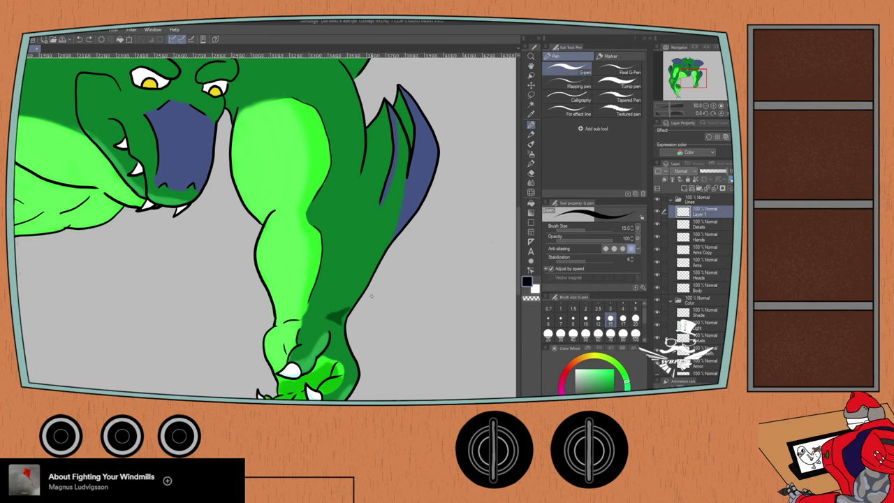
{"action": "left_click_drag", "start_coordinate": [345, 318], "coordinate": [438, 139]}
{"action": "key", "text": "ctrl+z"}
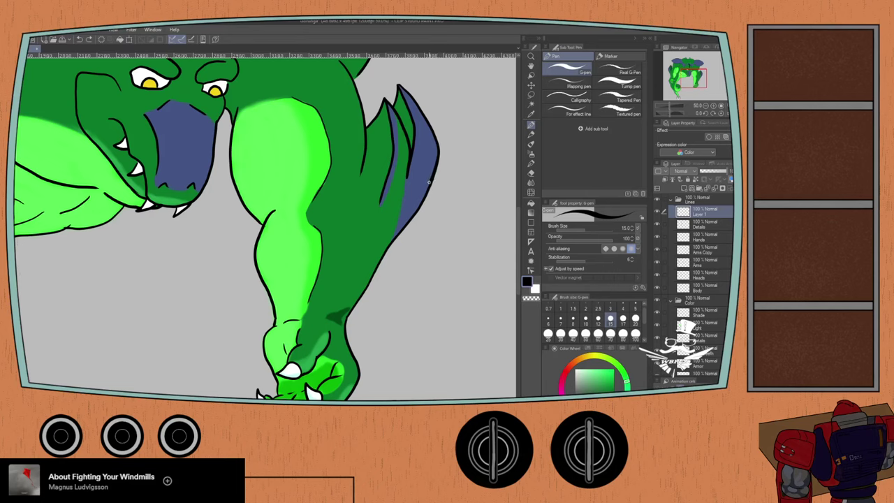
{"action": "mouse_move", "coordinate": [429, 183]}
{"action": "left_mouse_down"}
{"action": "mouse_move", "coordinate": [366, 275]}
{"action": "mouse_move", "coordinate": [347, 323]}
{"action": "left_mouse_up"}
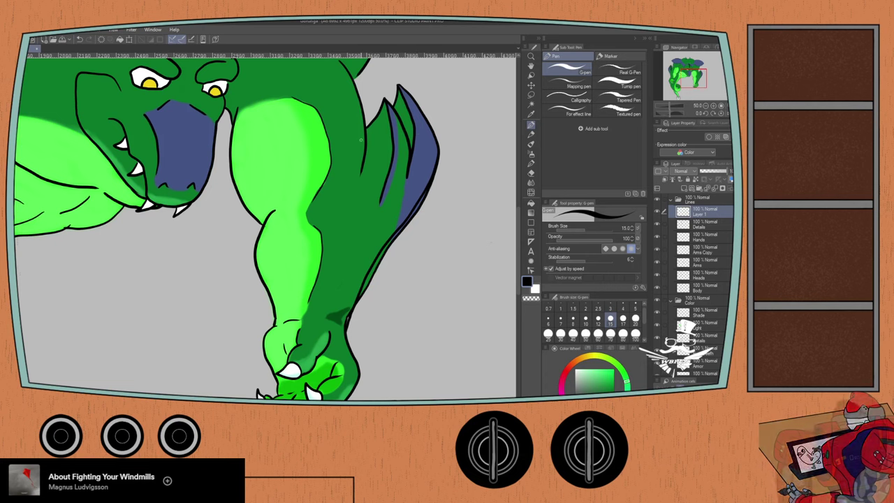
{"action": "key", "text": "ctrl+z"}
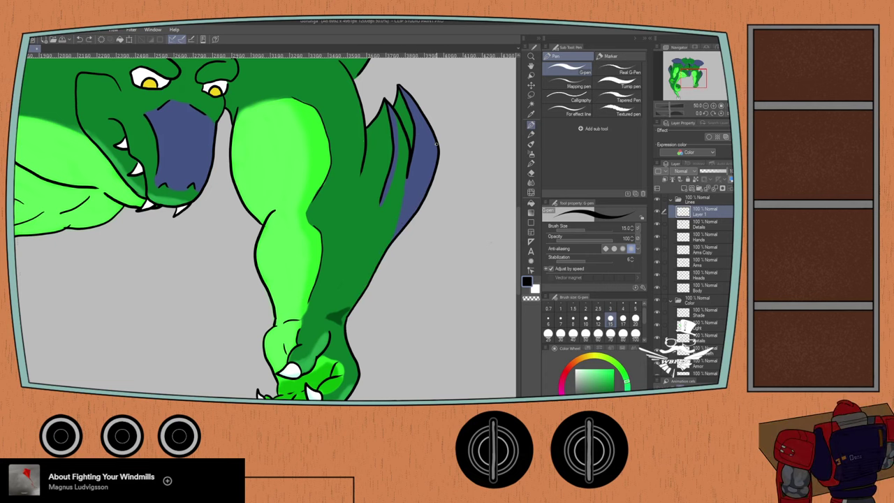
{"action": "mouse_move", "coordinate": [434, 143]}
{"action": "left_mouse_down"}
{"action": "mouse_move", "coordinate": [413, 204]}
{"action": "mouse_move", "coordinate": [346, 329]}
{"action": "left_mouse_up"}
{"action": "key", "text": "ctrl+z"}
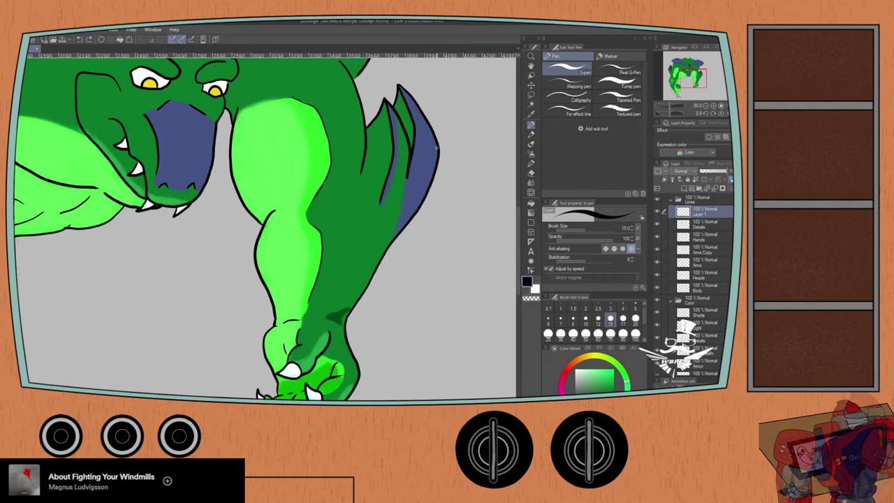
{"action": "mouse_move", "coordinate": [434, 151]}
{"action": "left_mouse_down"}
{"action": "mouse_move", "coordinate": [431, 174]}
{"action": "mouse_move", "coordinate": [374, 260]}
{"action": "mouse_move", "coordinate": [346, 335]}
{"action": "left_mouse_up"}
{"action": "key", "text": "ctrl+z"}
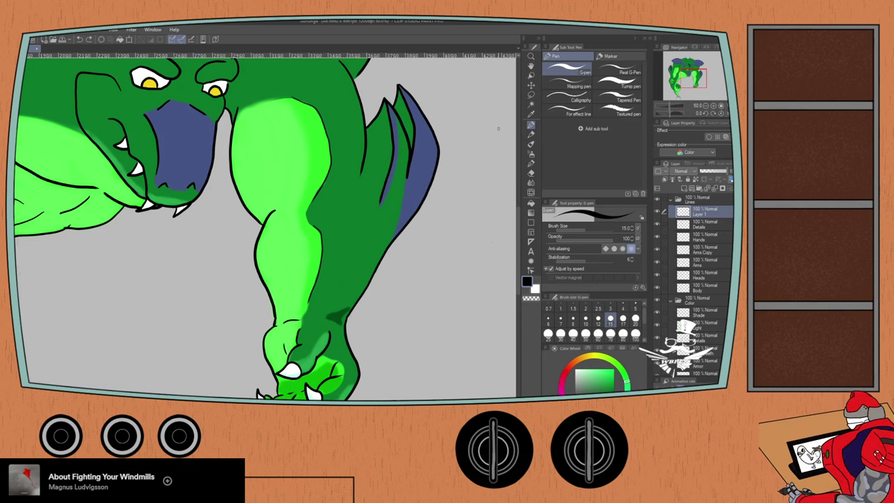
- On the new line layer, ink a second black contour along the outer edge of the right forearm and its fin with the size 15 G-pen
{"action": "left_click_drag", "start_coordinate": [675, 116], "coordinate": [655, 115]}
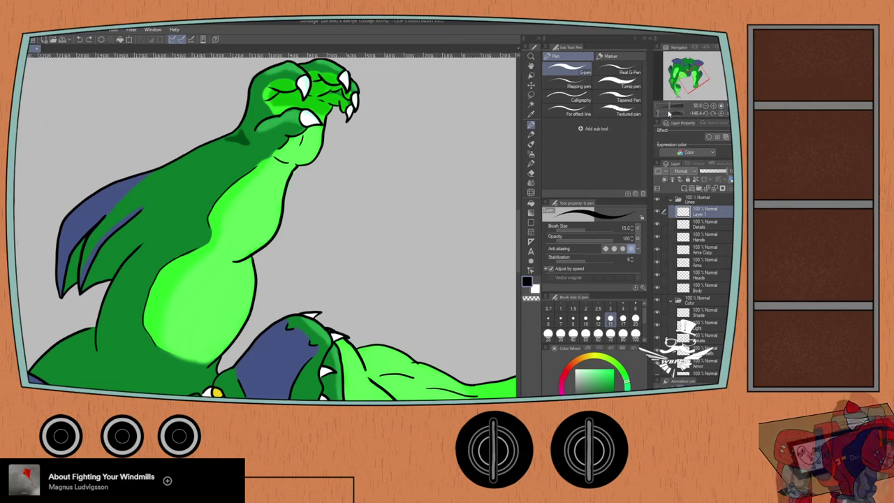
{"action": "left_click_drag", "start_coordinate": [661, 116], "coordinate": [653, 117]}
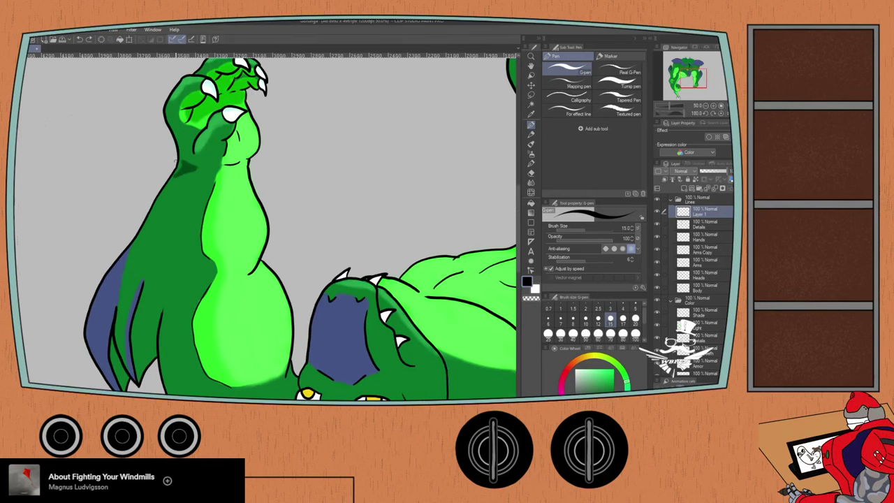
{"action": "left_click_drag", "start_coordinate": [178, 168], "coordinate": [82, 339]}
{"action": "key", "text": "ctrl+z"}
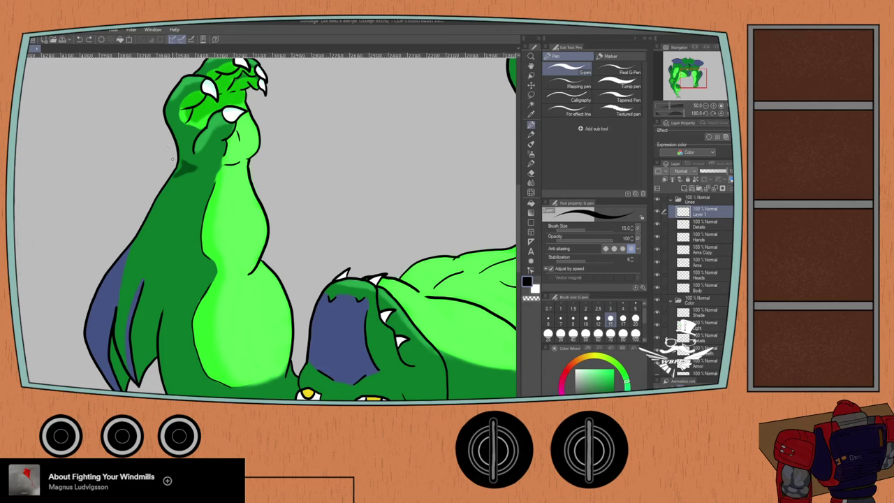
{"action": "mouse_move", "coordinate": [175, 171]}
{"action": "left_mouse_down"}
{"action": "mouse_move", "coordinate": [96, 314]}
{"action": "mouse_move", "coordinate": [89, 386]}
{"action": "left_mouse_up"}
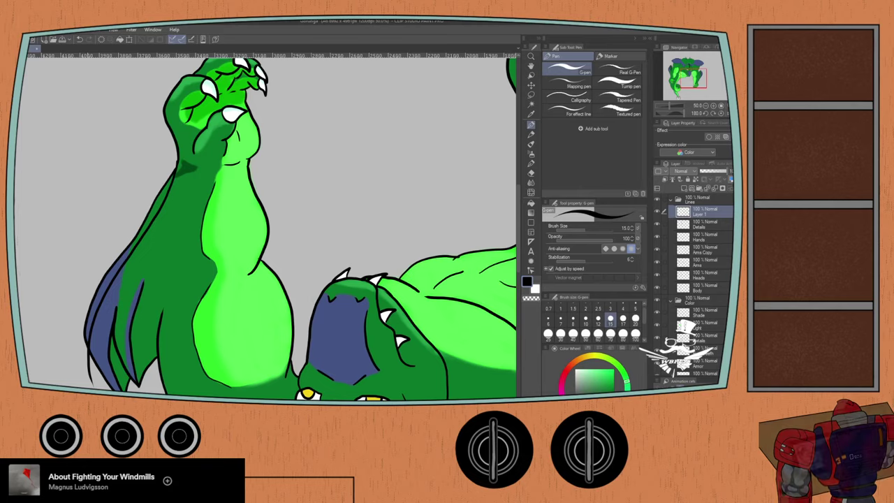
- Ink a curved black line from the tip of the right forearm's innermost fin spike down into the green of the arm
{"action": "left_click_drag", "start_coordinate": [681, 115], "coordinate": [662, 113]}
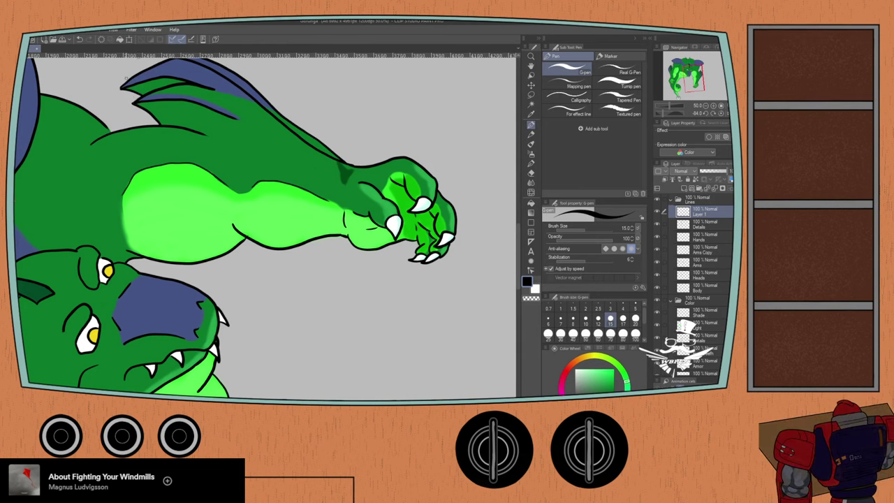
{"action": "scroll", "coordinate": [118, 87], "scroll_direction": "up", "scroll_amount": 1}
{"action": "scroll", "coordinate": [115, 84], "scroll_direction": "up", "scroll_amount": 2}
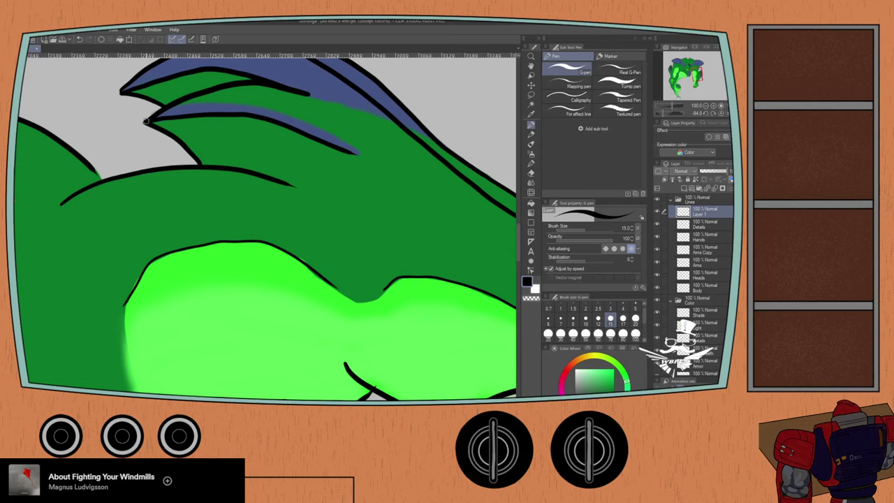
{"action": "mouse_move", "coordinate": [146, 121]}
{"action": "left_mouse_down"}
{"action": "mouse_move", "coordinate": [221, 114]}
{"action": "mouse_move", "coordinate": [273, 132]}
{"action": "mouse_move", "coordinate": [326, 181]}
{"action": "left_mouse_up"}
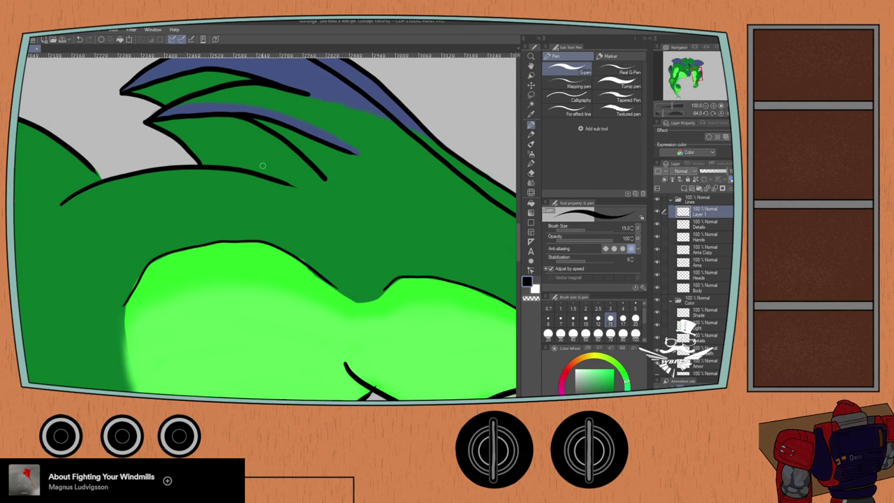
{"action": "scroll", "coordinate": [112, 207], "scroll_direction": "down", "scroll_amount": 5}
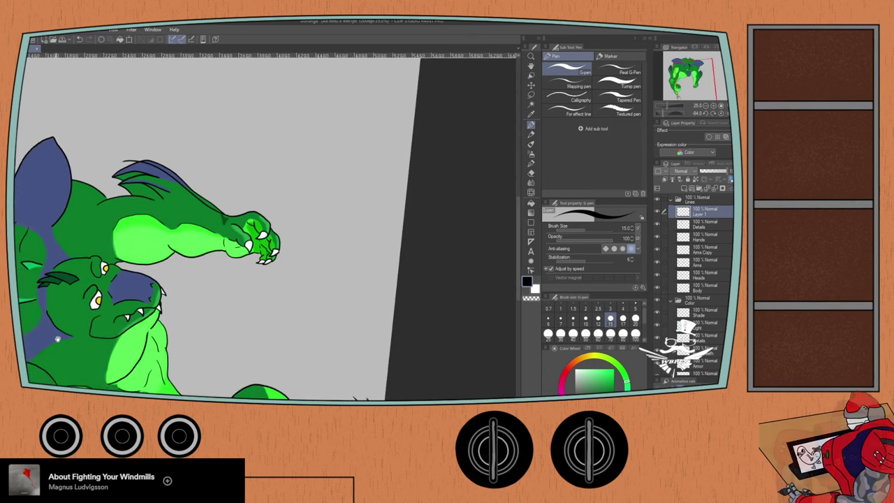
{"action": "scroll", "coordinate": [103, 185], "scroll_direction": "up", "scroll_amount": 2}
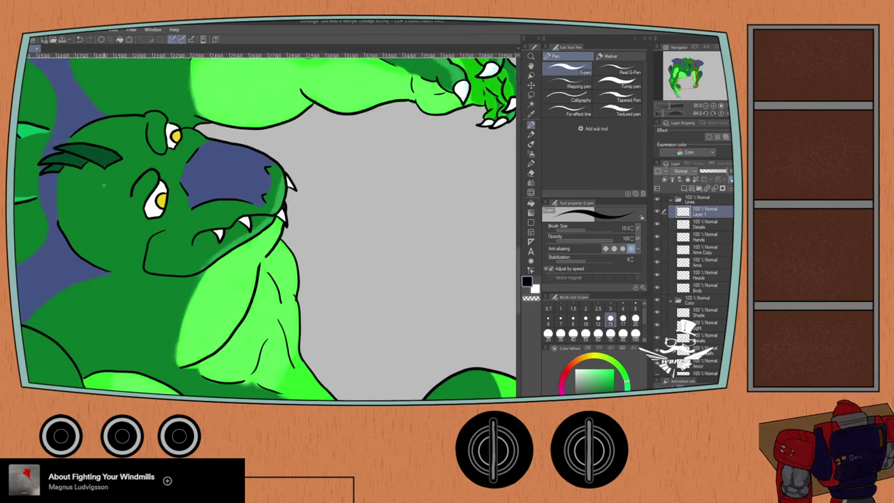
{"action": "left_click_drag", "start_coordinate": [214, 82], "coordinate": [190, 312]}
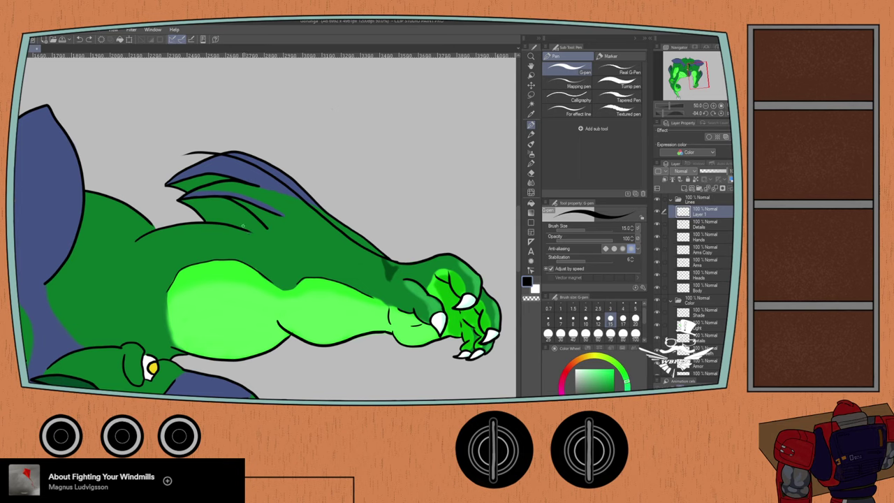
{"action": "left_click_drag", "start_coordinate": [265, 240], "coordinate": [279, 249]}
{"action": "mouse_move", "coordinate": [199, 189]}
{"action": "left_mouse_down"}
{"action": "mouse_move", "coordinate": [225, 187]}
{"action": "mouse_move", "coordinate": [278, 216]}
{"action": "left_mouse_up"}
{"action": "key", "text": "ctrl+z"}
- Ink black inner contour lines on the right forearm fin, from the tallest spike's tip down through the spike beside the blue membrane
{"action": "left_click", "coordinate": [721, 113]}
{"action": "key", "text": "ctrl+minus"}
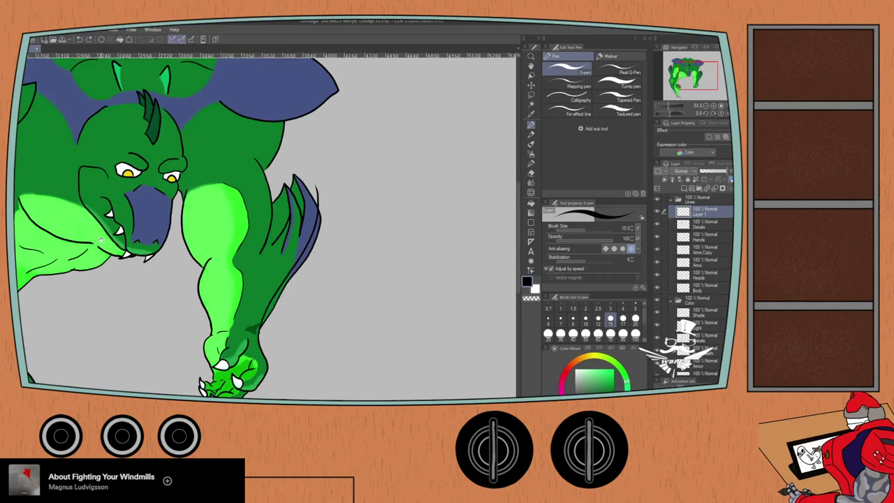
{"action": "left_click_drag", "start_coordinate": [101, 239], "coordinate": [266, 285]}
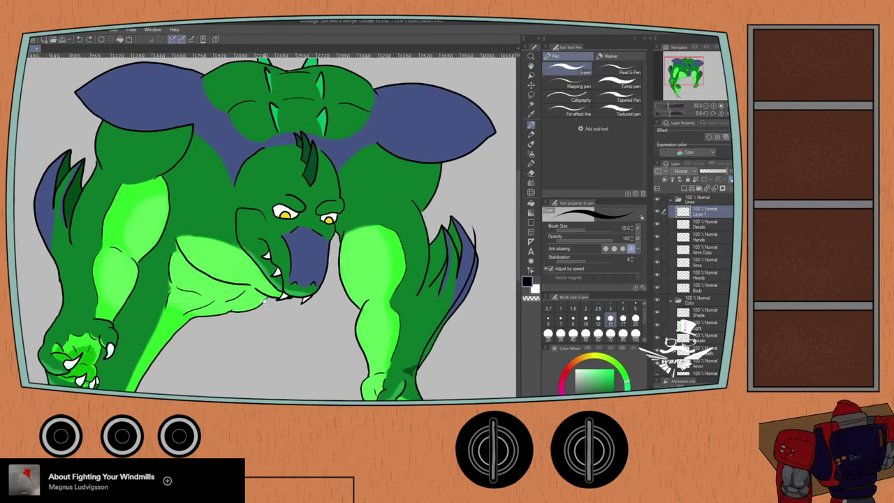
{"action": "scroll", "coordinate": [449, 222], "scroll_direction": "up", "scroll_amount": 1}
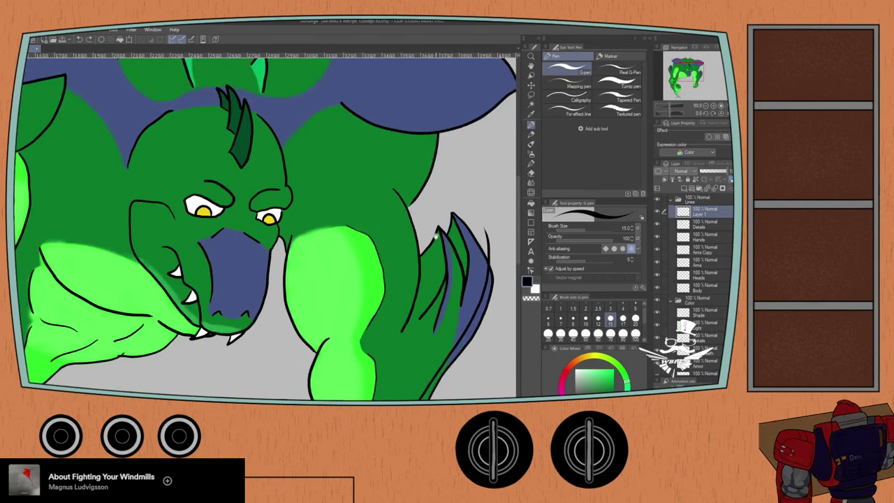
{"action": "left_click_drag", "start_coordinate": [464, 223], "coordinate": [465, 174]}
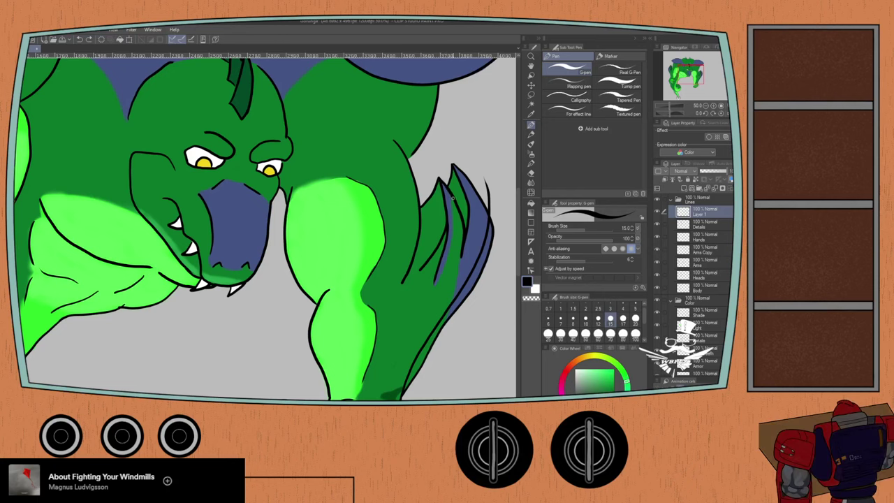
{"action": "left_click_drag", "start_coordinate": [460, 244], "coordinate": [446, 274]}
{"action": "mouse_move", "coordinate": [469, 238]}
{"action": "left_mouse_down"}
{"action": "mouse_move", "coordinate": [470, 214]}
{"action": "mouse_move", "coordinate": [453, 162]}
{"action": "left_mouse_up"}
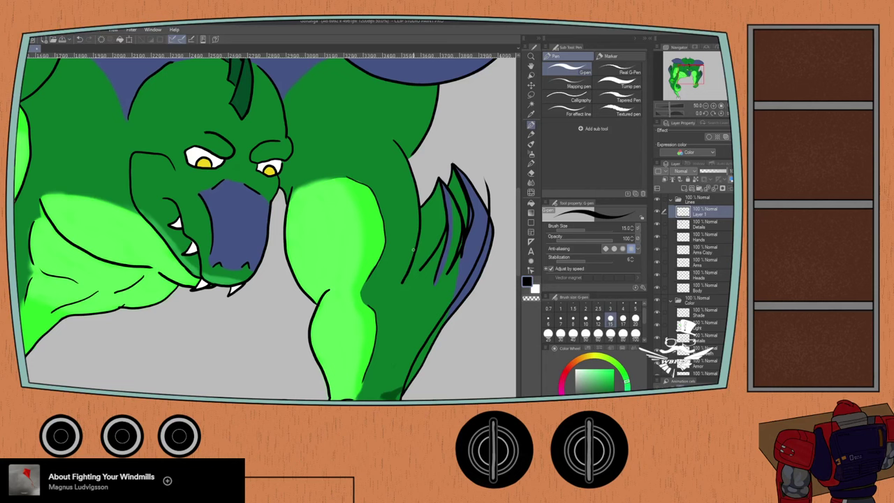
- Hide and reshow the Arms line layer to check its contents, and make it the active layer
{"action": "scroll", "coordinate": [415, 246], "scroll_direction": "down", "scroll_amount": 1}
{"action": "left_click_drag", "start_coordinate": [399, 182], "coordinate": [375, 120]}
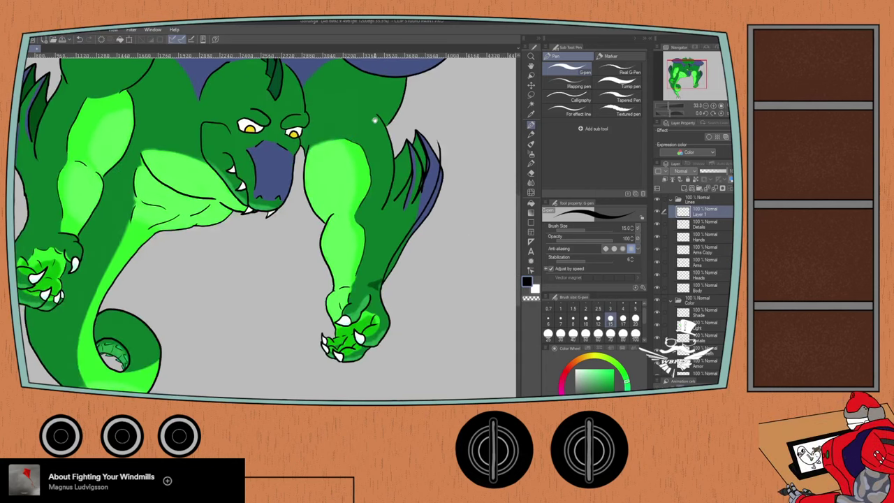
{"action": "left_click", "coordinate": [658, 264]}
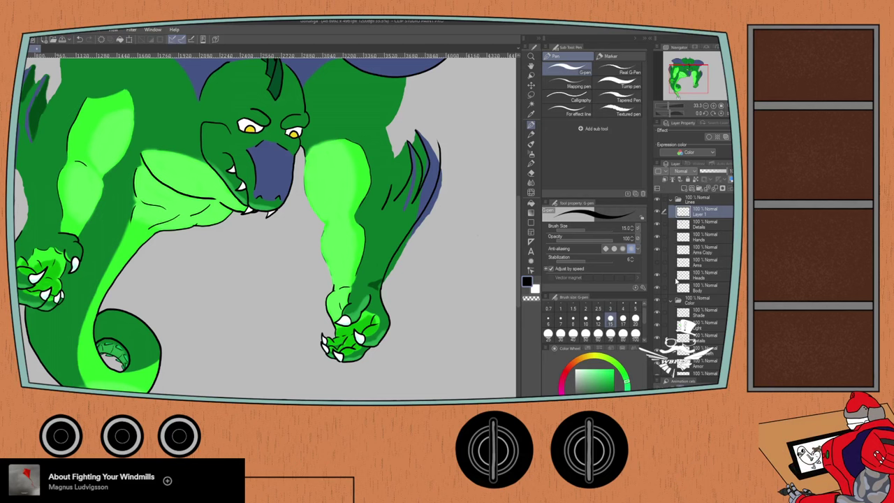
{"action": "left_click", "coordinate": [656, 263]}
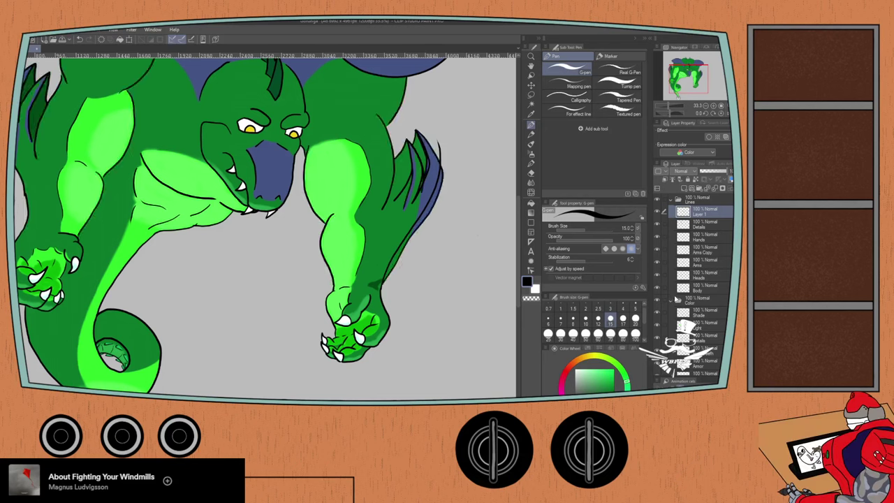
{"action": "left_click", "coordinate": [692, 263]}
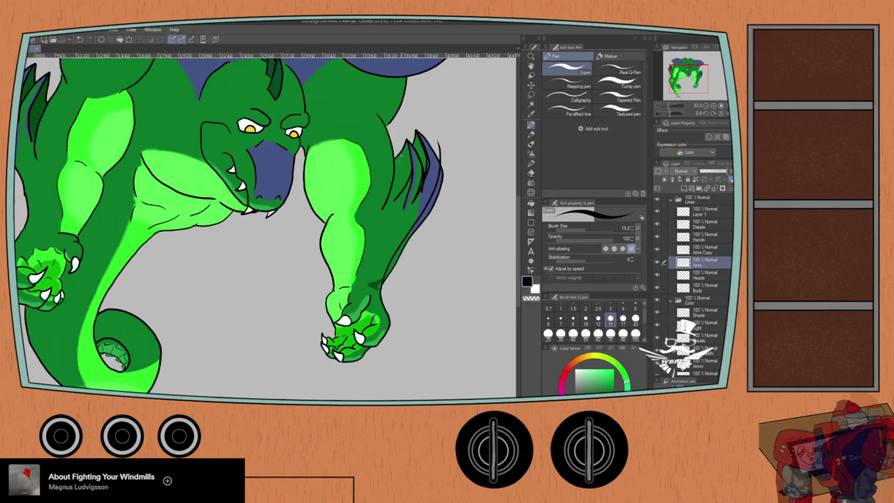
- Set the G-pen to size 20 and erase the right forearm's old outer contour and superseded inner fin lines with the size 50 hard eraser
{"action": "scroll", "coordinate": [415, 129], "scroll_direction": "up", "scroll_amount": 1}
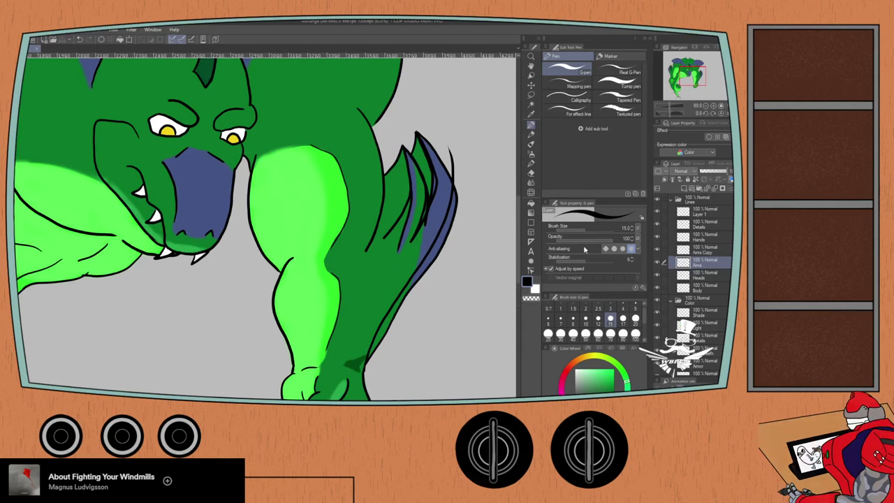
{"action": "key", "text": "bracketright"}
{"action": "key", "text": "bracketright"}
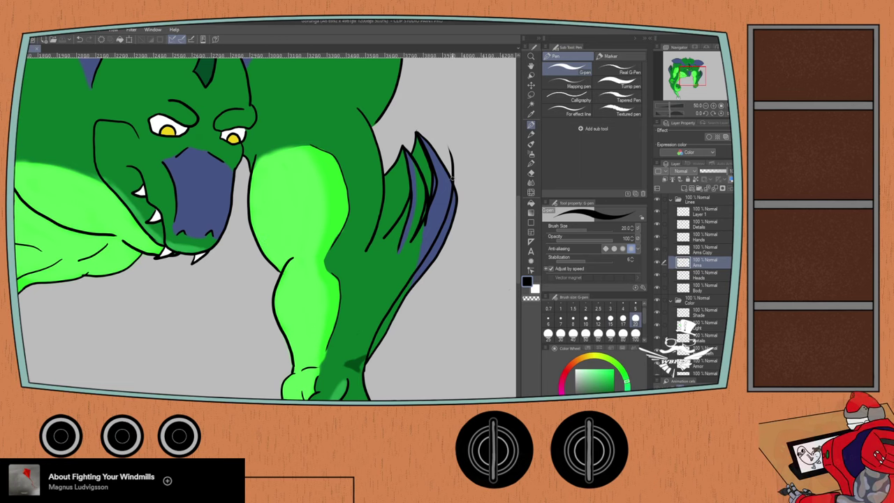
{"action": "scroll", "coordinate": [447, 171], "scroll_direction": "down", "scroll_amount": 1}
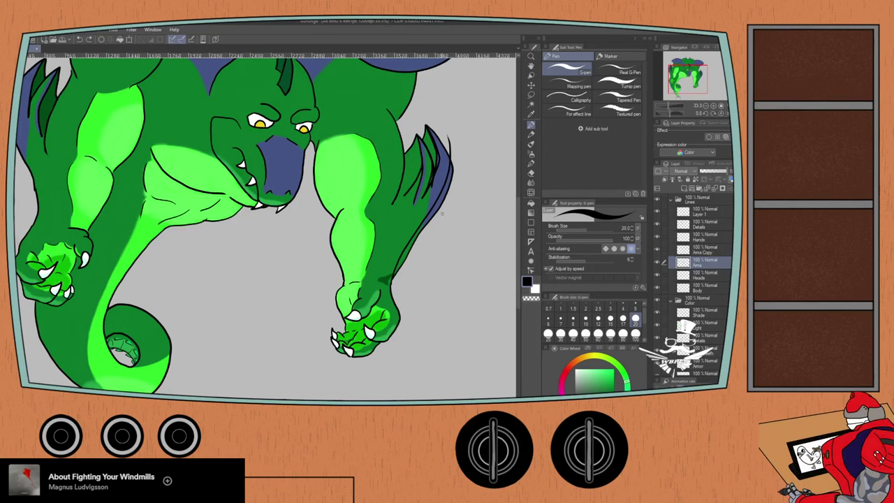
{"action": "key", "text": "e"}
{"action": "key", "text": "bracketright"}
{"action": "key", "text": "bracketright"}
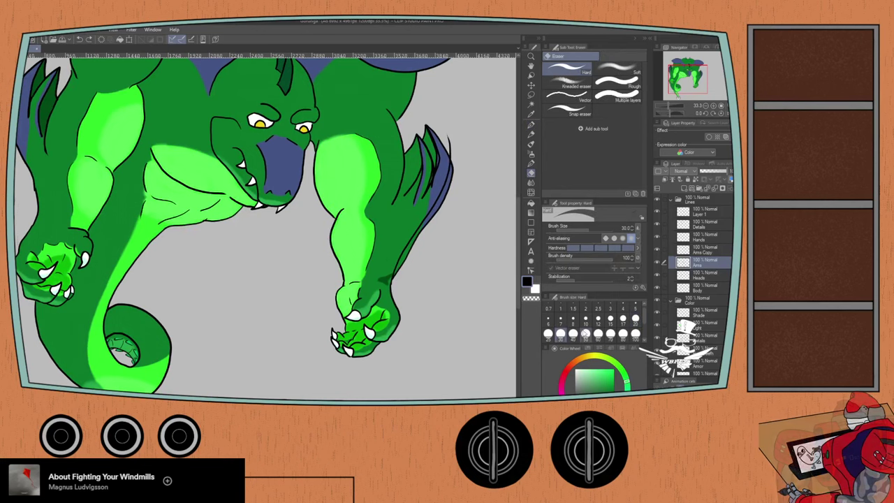
{"action": "mouse_move", "coordinate": [396, 278]}
{"action": "left_mouse_down"}
{"action": "mouse_move", "coordinate": [445, 199]}
{"action": "mouse_move", "coordinate": [452, 156]}
{"action": "left_mouse_up"}
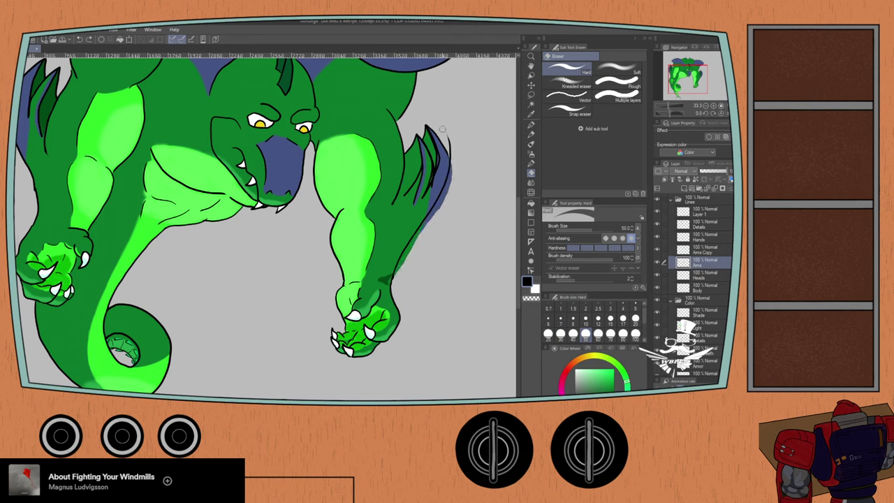
{"action": "key", "text": "ctrl+z"}
{"action": "scroll", "coordinate": [430, 134], "scroll_direction": "up", "scroll_amount": 3}
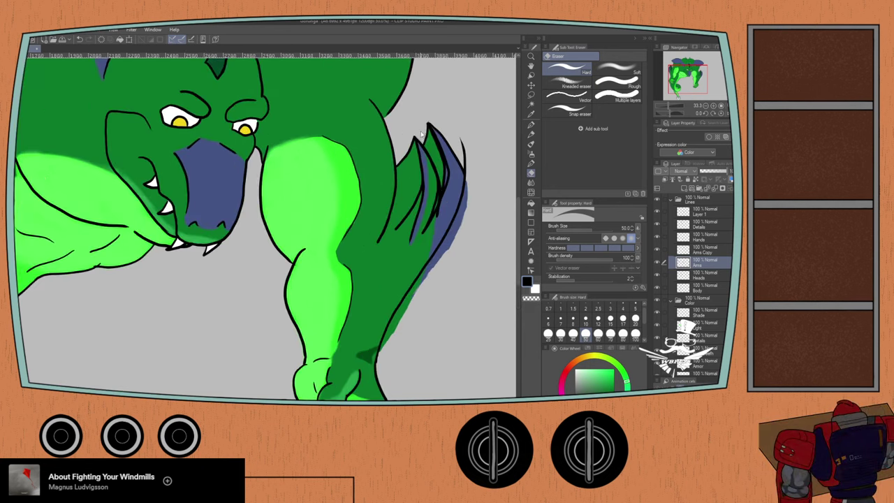
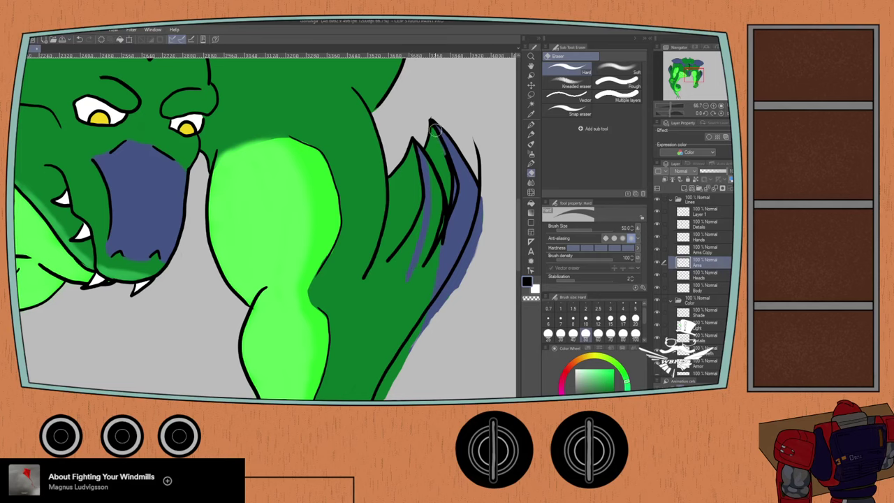
{"action": "mouse_move", "coordinate": [436, 131]}
{"action": "left_mouse_down"}
{"action": "mouse_move", "coordinate": [458, 190]}
{"action": "mouse_move", "coordinate": [454, 181]}
{"action": "mouse_move", "coordinate": [426, 277]}
{"action": "mouse_move", "coordinate": [451, 188]}
{"action": "mouse_move", "coordinate": [427, 266]}
{"action": "mouse_move", "coordinate": [449, 205]}
{"action": "left_mouse_up"}
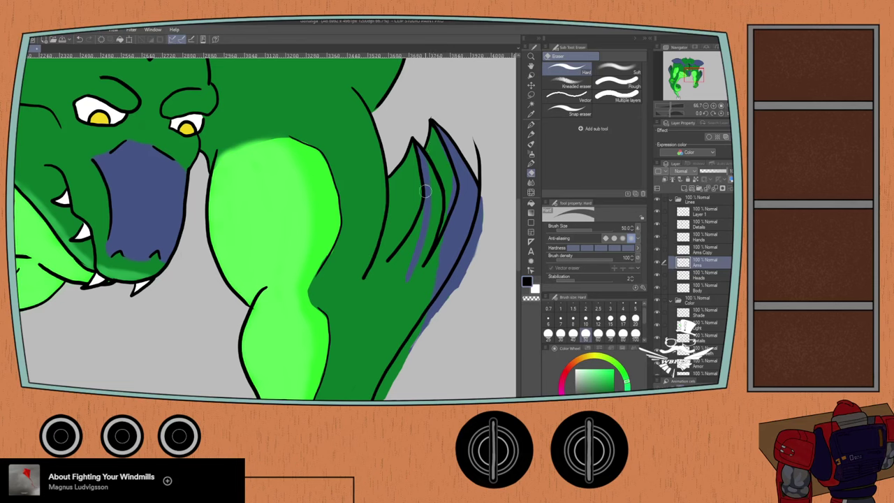
- On Layer 1, erase the stray line end sticking up beyond the outer edge of the right forearm fin
{"action": "left_click", "coordinate": [702, 212]}
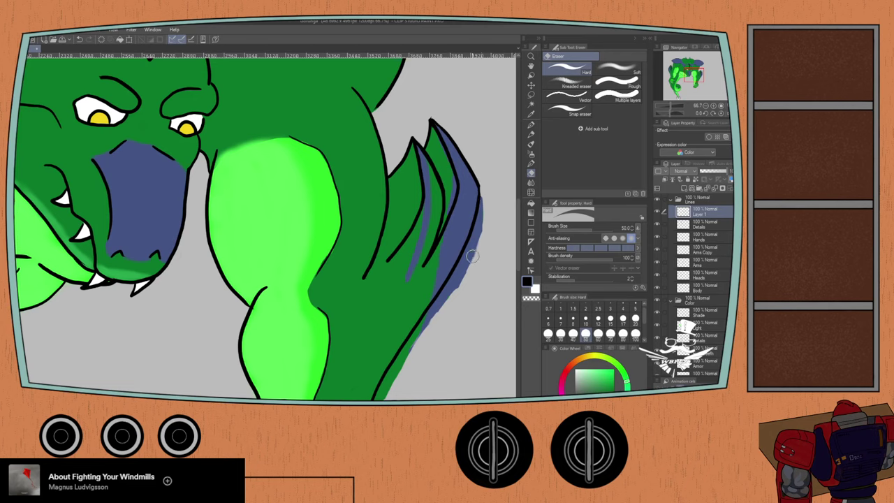
{"action": "key", "text": "ctrl+z"}
{"action": "left_click_drag", "start_coordinate": [475, 144], "coordinate": [484, 183]}
{"action": "key", "text": "ctrl+z"}
{"action": "key", "text": "ctrl+z"}
{"action": "left_click_drag", "start_coordinate": [473, 136], "coordinate": [478, 153]}
{"action": "key", "text": "ctrl+minus"}
{"action": "left_click_drag", "start_coordinate": [323, 225], "coordinate": [328, 201]}
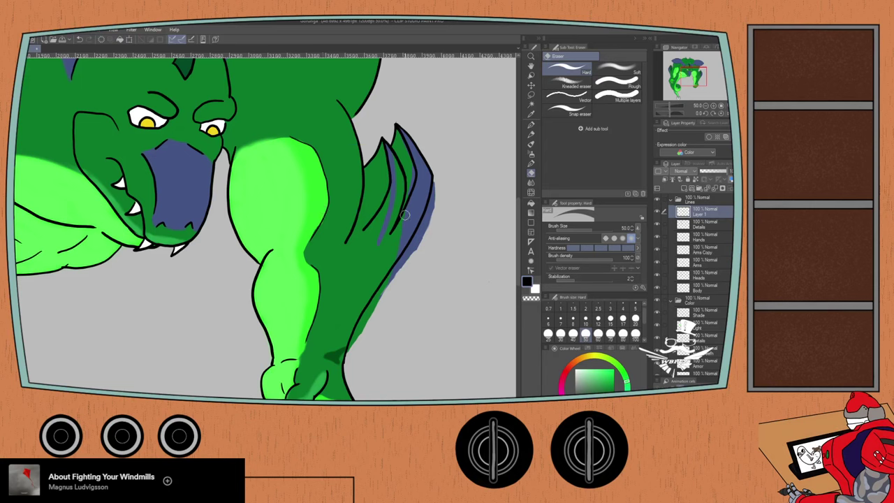
- Erase the green on the Scales layer and the blue on the Armor layer spilling outside the right forearm and fin's new outline
{"action": "left_click", "coordinate": [669, 199]}
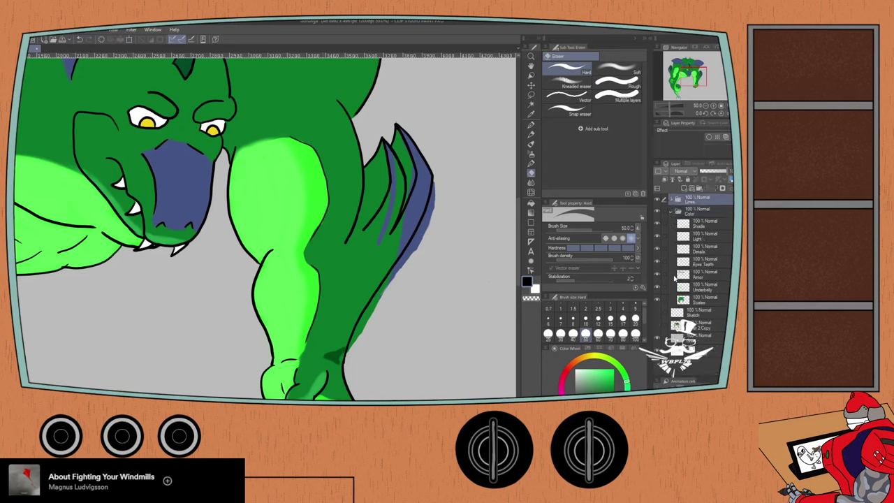
{"action": "left_click", "coordinate": [702, 299]}
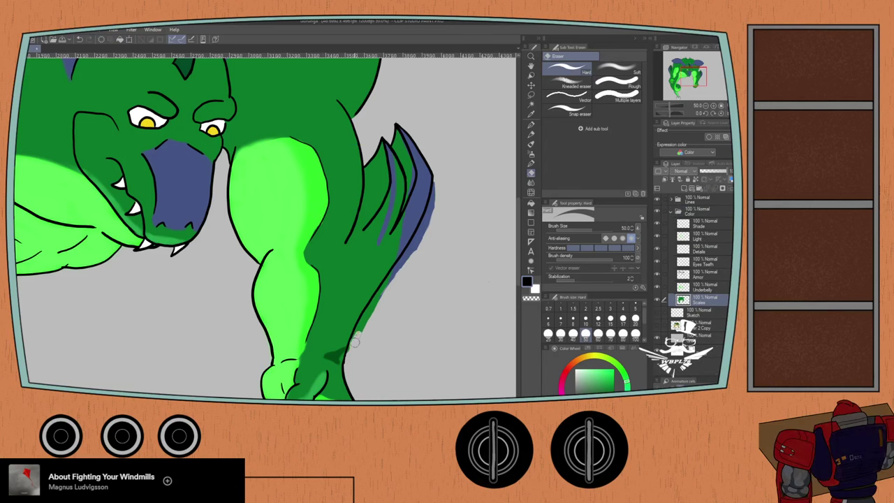
{"action": "mouse_move", "coordinate": [361, 334]}
{"action": "left_mouse_down"}
{"action": "mouse_move", "coordinate": [381, 292]}
{"action": "mouse_move", "coordinate": [361, 340]}
{"action": "left_mouse_up"}
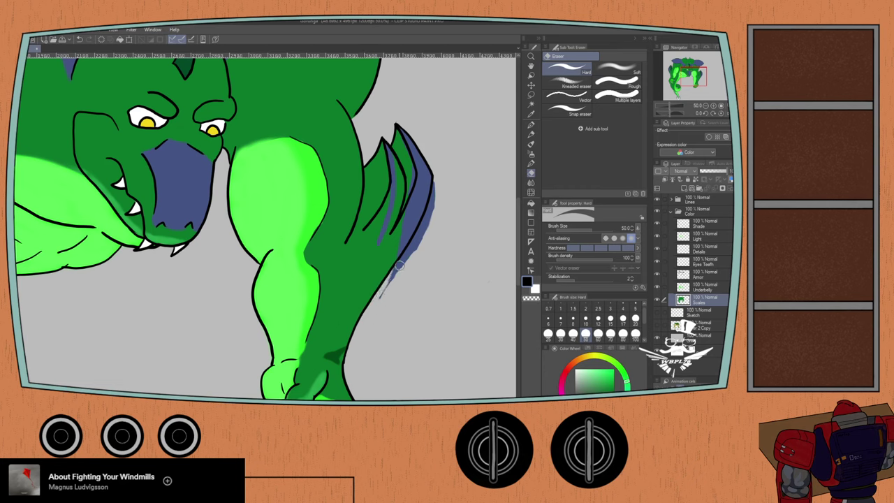
{"action": "left_click", "coordinate": [699, 275]}
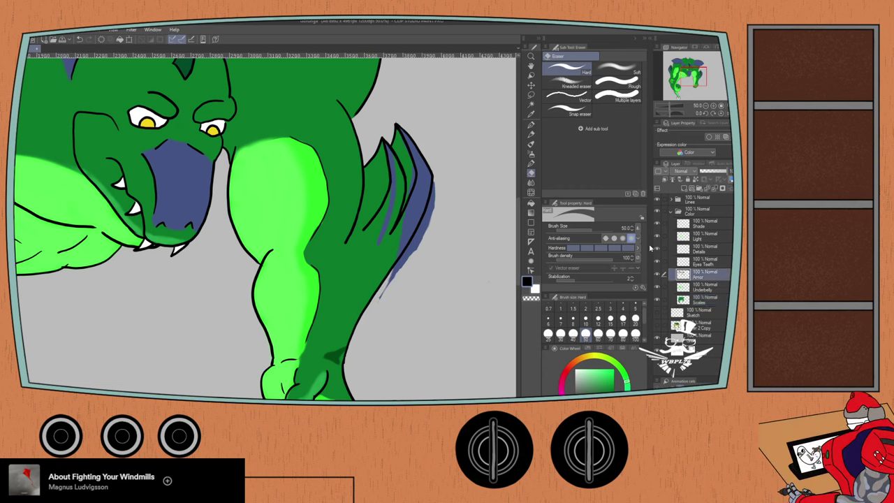
{"action": "mouse_move", "coordinate": [435, 170]}
{"action": "left_mouse_down"}
{"action": "mouse_move", "coordinate": [432, 212]}
{"action": "mouse_move", "coordinate": [407, 266]}
{"action": "left_mouse_up"}
{"action": "mouse_move", "coordinate": [380, 301]}
{"action": "left_mouse_down"}
{"action": "mouse_move", "coordinate": [423, 231]}
{"action": "mouse_move", "coordinate": [436, 188]}
{"action": "left_mouse_up"}
{"action": "left_click_drag", "start_coordinate": [411, 247], "coordinate": [384, 287]}
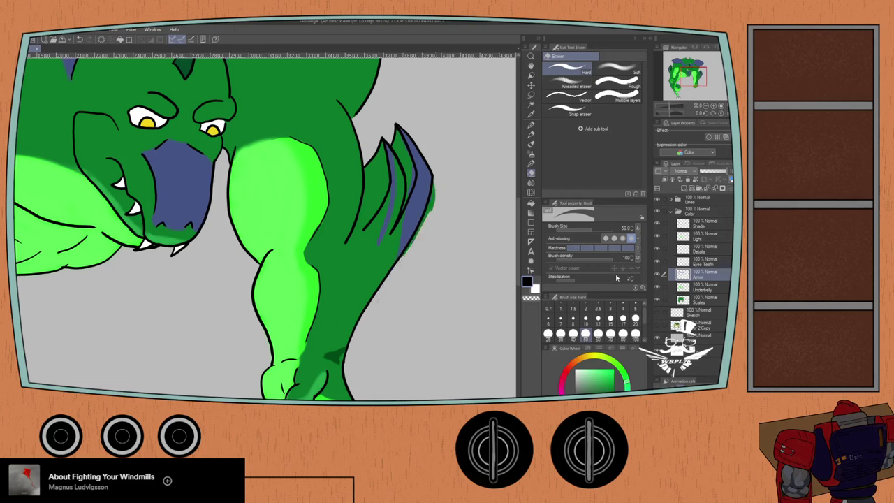
{"action": "left_click", "coordinate": [697, 300]}
{"action": "mouse_move", "coordinate": [433, 173]}
{"action": "left_mouse_down"}
{"action": "mouse_move", "coordinate": [396, 273]}
{"action": "mouse_move", "coordinate": [412, 244]}
{"action": "left_mouse_up"}
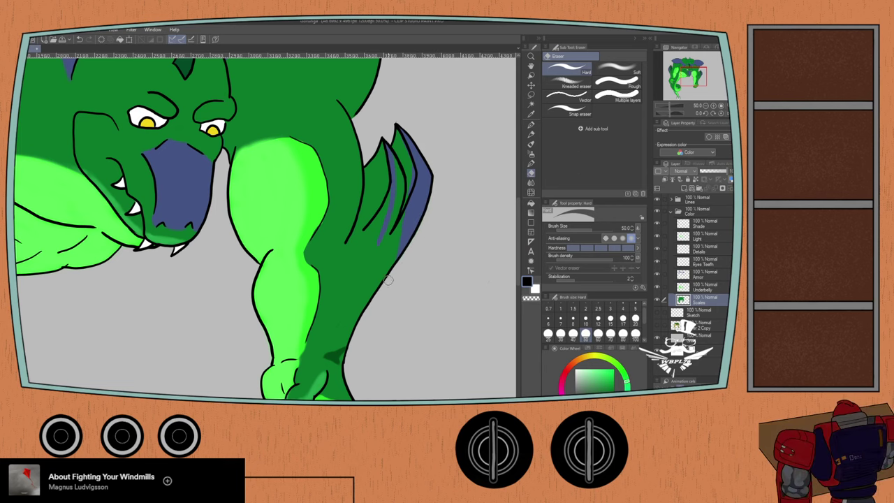
- On the Armor layer, erase the blue strip between the right forearm fin's inner spikes and the lower blue of its outer membrane
{"action": "left_click", "coordinate": [695, 274]}
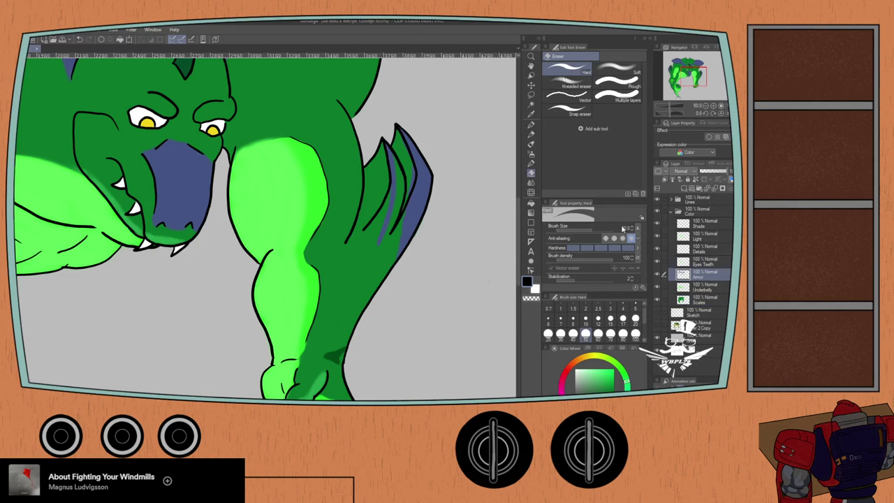
{"action": "key", "text": "ctrl+plus"}
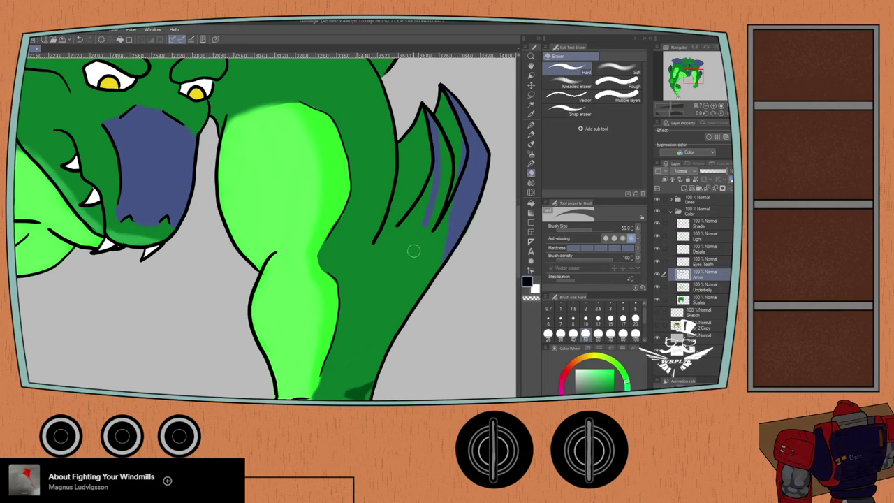
{"action": "mouse_move", "coordinate": [434, 190]}
{"action": "left_mouse_down"}
{"action": "mouse_move", "coordinate": [434, 132]}
{"action": "mouse_move", "coordinate": [420, 102]}
{"action": "mouse_move", "coordinate": [432, 131]}
{"action": "mouse_move", "coordinate": [447, 123]}
{"action": "mouse_move", "coordinate": [441, 98]}
{"action": "mouse_move", "coordinate": [461, 149]}
{"action": "left_mouse_up"}
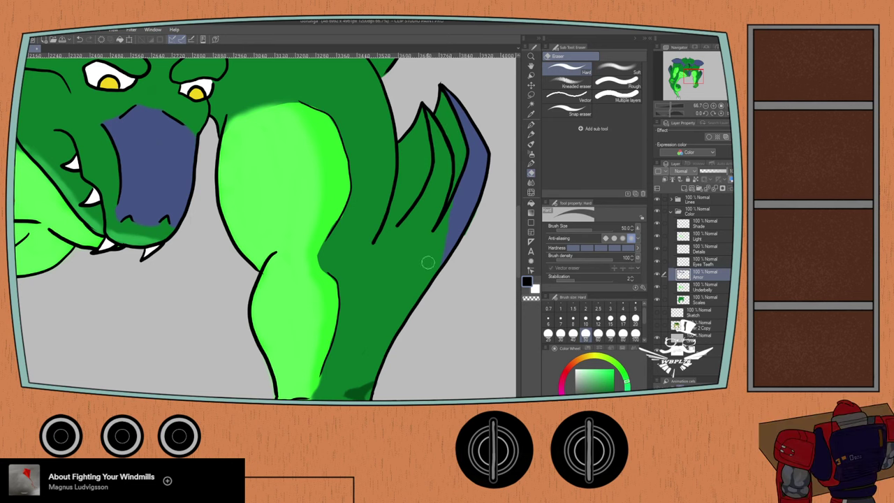
{"action": "mouse_move", "coordinate": [442, 271]}
{"action": "left_mouse_down"}
{"action": "mouse_move", "coordinate": [449, 209]}
{"action": "mouse_move", "coordinate": [449, 239]}
{"action": "mouse_move", "coordinate": [454, 225]}
{"action": "mouse_move", "coordinate": [462, 245]}
{"action": "mouse_move", "coordinate": [465, 221]}
{"action": "mouse_move", "coordinate": [484, 196]}
{"action": "mouse_move", "coordinate": [460, 219]}
{"action": "mouse_move", "coordinate": [463, 205]}
{"action": "mouse_move", "coordinate": [453, 202]}
{"action": "mouse_move", "coordinate": [473, 200]}
{"action": "mouse_move", "coordinate": [451, 197]}
{"action": "mouse_move", "coordinate": [485, 188]}
{"action": "left_mouse_up"}
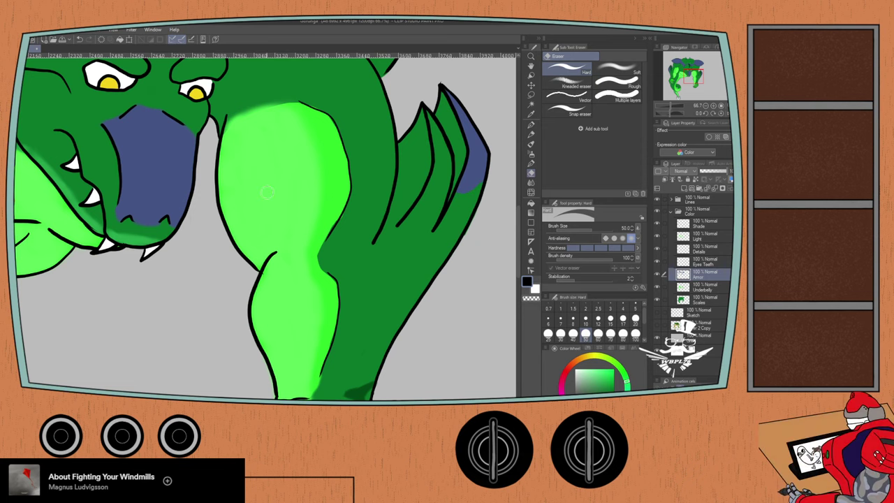
- Expand the Lines and Color folders and erase the remaining blue from the right forearm fin's outer membrane on the Armor layer
{"action": "scroll", "coordinate": [267, 192], "scroll_direction": "down", "scroll_amount": 3}
{"action": "left_click_drag", "start_coordinate": [190, 106], "coordinate": [291, 109]}
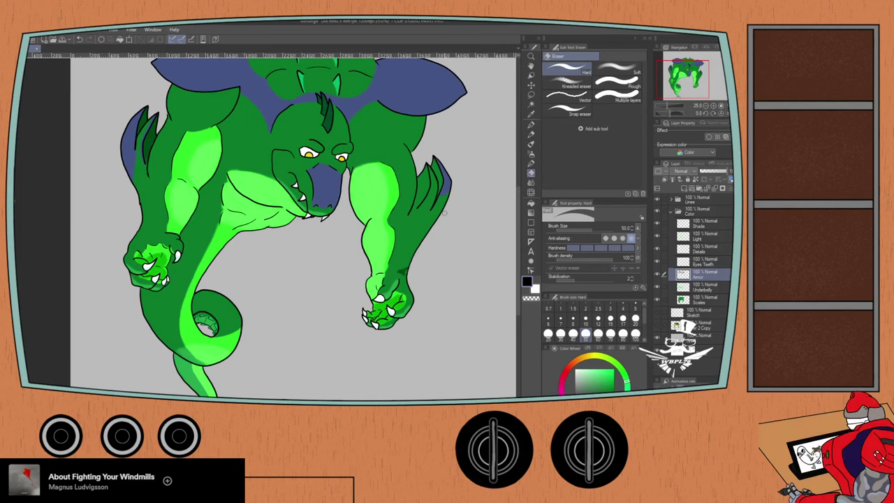
{"action": "scroll", "coordinate": [408, 151], "scroll_direction": "up", "scroll_amount": 2}
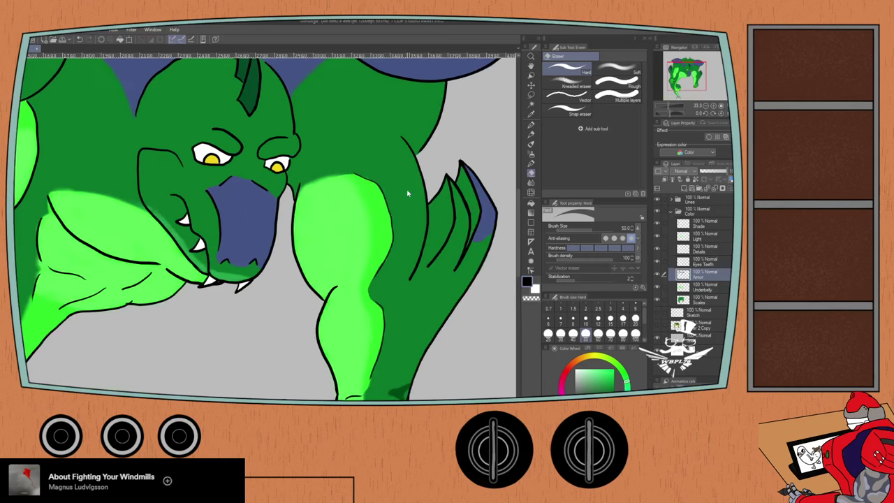
{"action": "left_click_drag", "start_coordinate": [419, 215], "coordinate": [331, 216]}
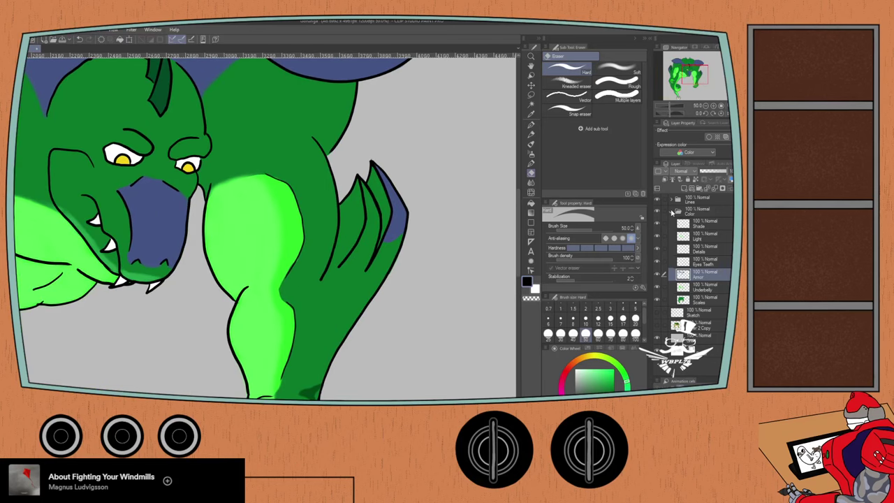
{"action": "left_click", "coordinate": [672, 213]}
{"action": "left_click", "coordinate": [672, 199]}
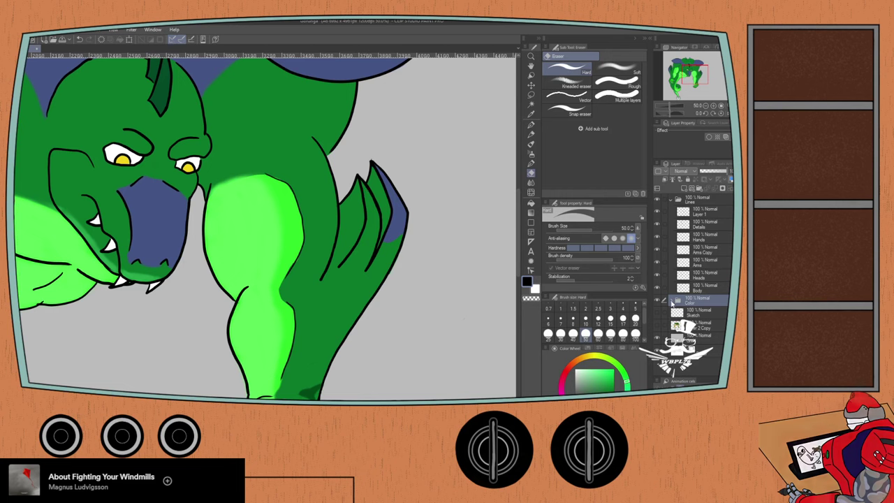
{"action": "left_click", "coordinate": [672, 300]}
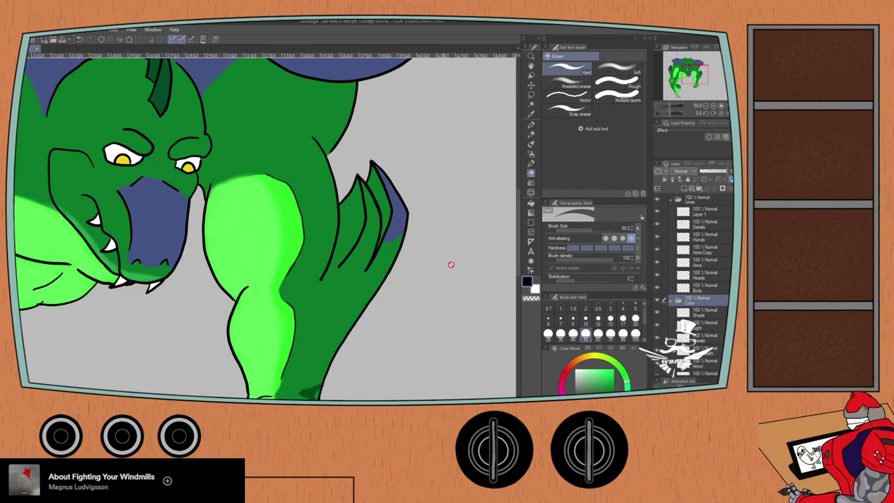
{"action": "left_click", "coordinate": [696, 365]}
{"action": "mouse_move", "coordinate": [387, 244]}
{"action": "left_mouse_down"}
{"action": "mouse_move", "coordinate": [395, 225]}
{"action": "mouse_move", "coordinate": [395, 241]}
{"action": "left_mouse_up"}
{"action": "left_click_drag", "start_coordinate": [396, 190], "coordinate": [396, 221]}
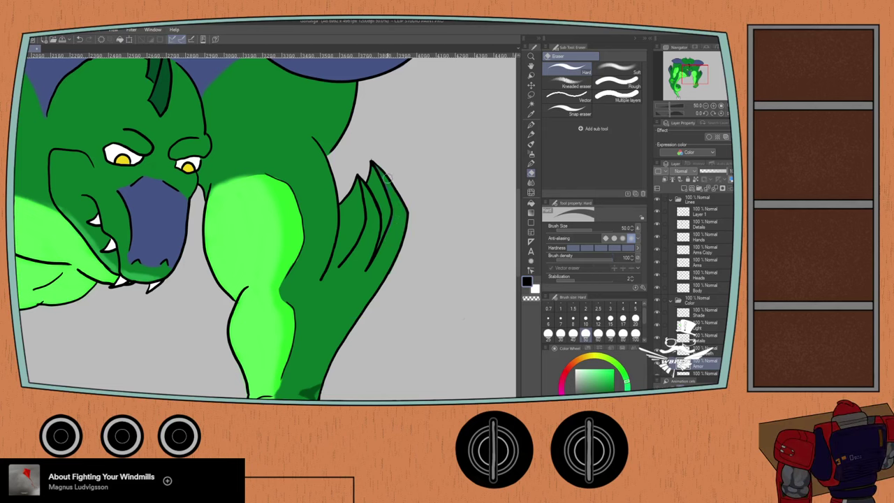
- On the Scales layer, erase the green between the right forearm fin's tallest spike and the outer contour line
{"action": "scroll", "coordinate": [703, 323], "scroll_direction": "down", "scroll_amount": 2}
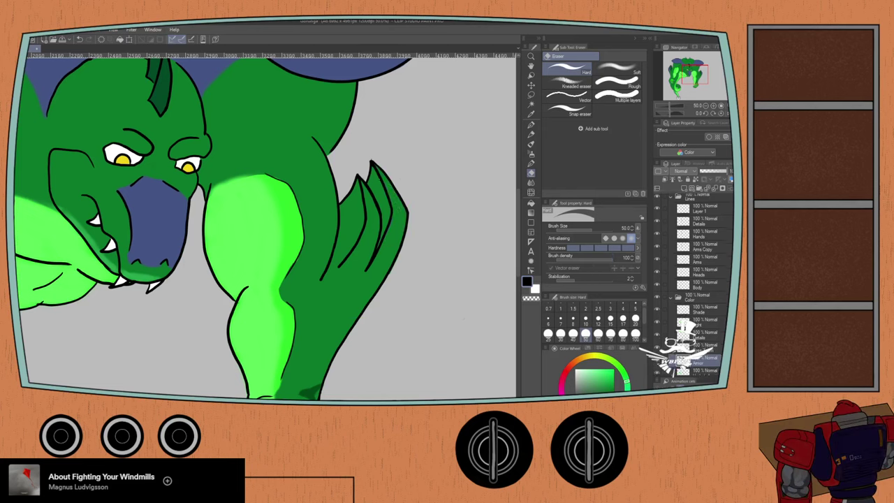
{"action": "left_click", "coordinate": [697, 356]}
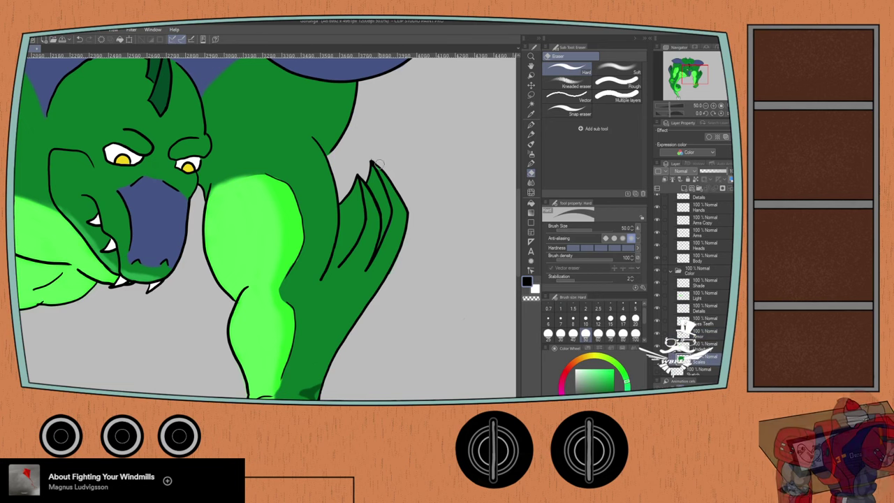
{"action": "mouse_move", "coordinate": [378, 164]}
{"action": "left_mouse_down"}
{"action": "mouse_move", "coordinate": [406, 232]}
{"action": "mouse_move", "coordinate": [393, 186]}
{"action": "mouse_move", "coordinate": [395, 232]}
{"action": "mouse_move", "coordinate": [383, 260]}
{"action": "mouse_move", "coordinate": [395, 238]}
{"action": "mouse_move", "coordinate": [375, 285]}
{"action": "mouse_move", "coordinate": [383, 251]}
{"action": "left_mouse_up"}
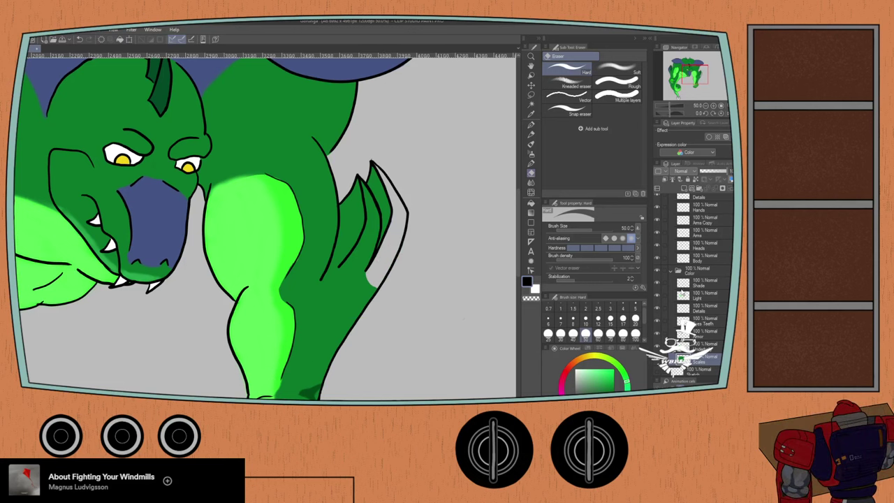
- Hide and show the Arms layer to examine which of the right forearm fin's contour lines it holds
{"action": "scroll", "coordinate": [698, 213], "scroll_direction": "up", "scroll_amount": 2}
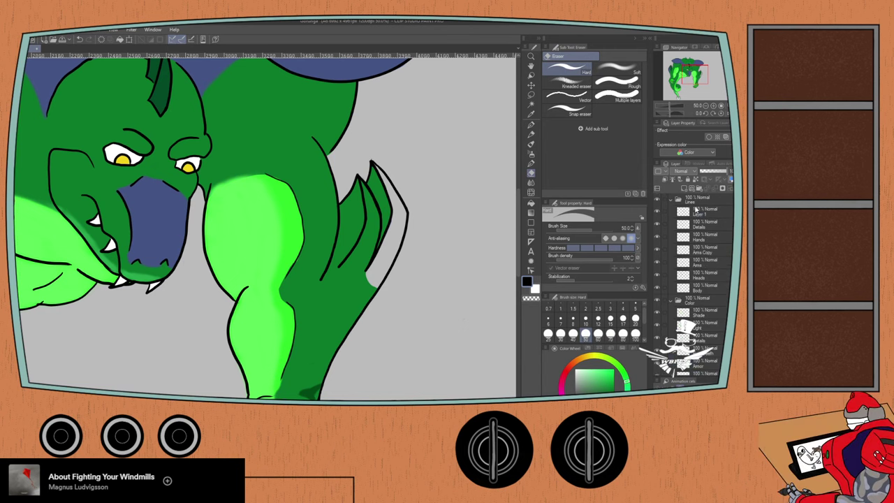
{"action": "left_click", "coordinate": [697, 212]}
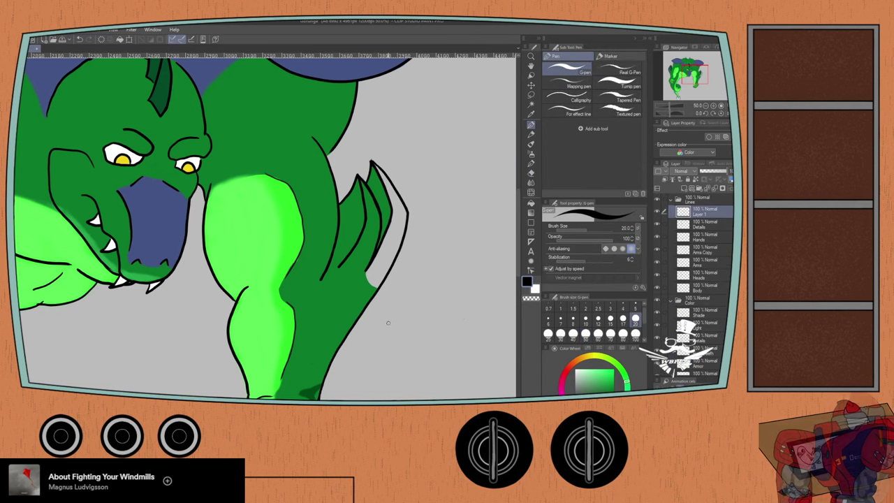
{"action": "key", "text": "p"}
{"action": "key", "text": "p"}
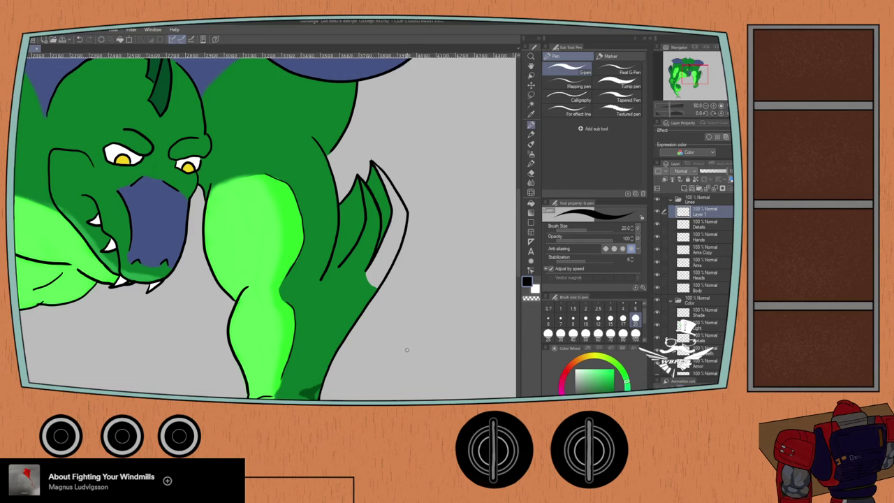
{"action": "left_click", "coordinate": [695, 264]}
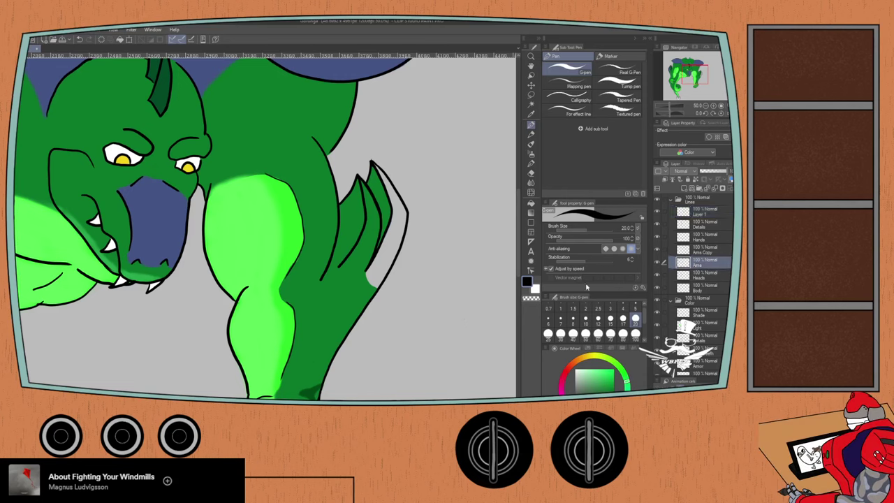
{"action": "left_click", "coordinate": [657, 264]}
{"action": "left_click", "coordinate": [657, 263]}
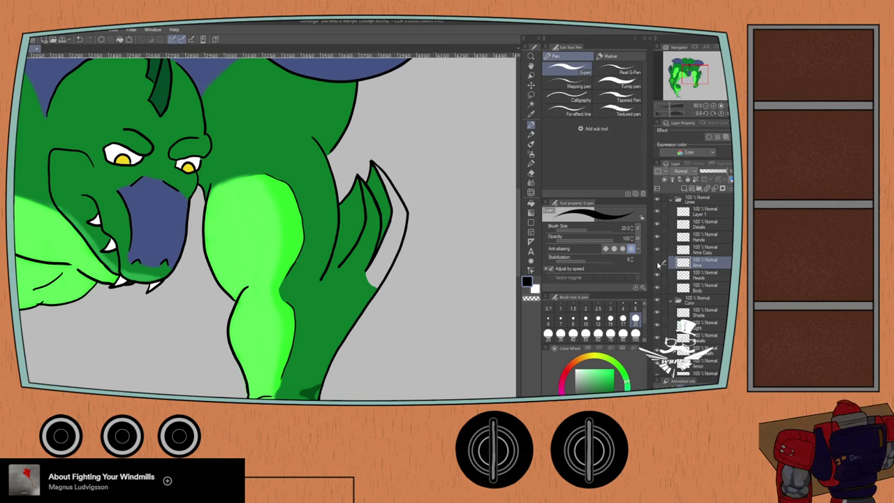
{"action": "left_click", "coordinate": [658, 263]}
{"action": "left_click", "coordinate": [658, 263]}
{"action": "scroll", "coordinate": [274, 243], "scroll_direction": "down", "scroll_amount": 5}
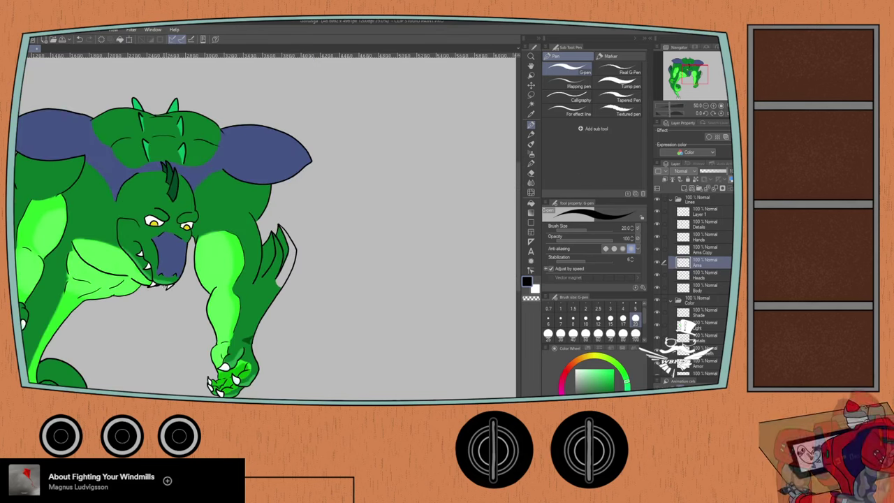
{"action": "scroll", "coordinate": [362, 145], "scroll_direction": "up", "scroll_amount": 5}
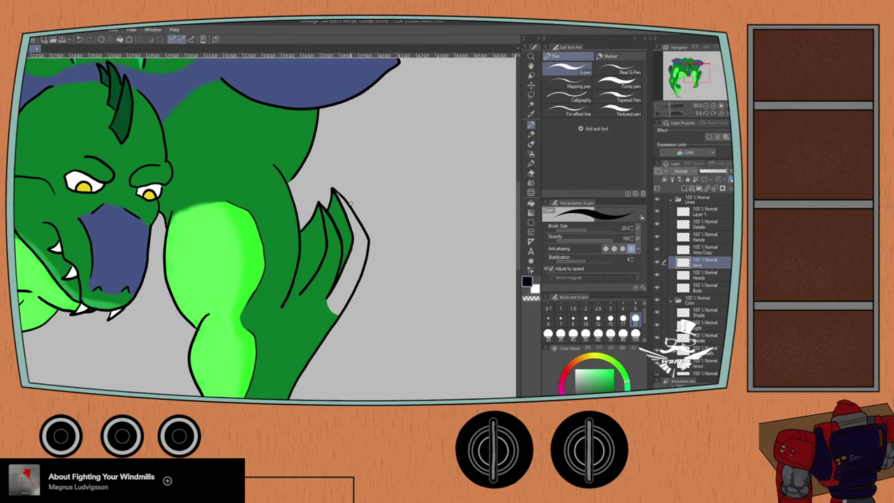
- On Layer 1, redraw the fin's upper outer contour as a smoother curve from the tallest spike's tip with the G-pen at size 15
{"action": "left_click", "coordinate": [697, 213]}
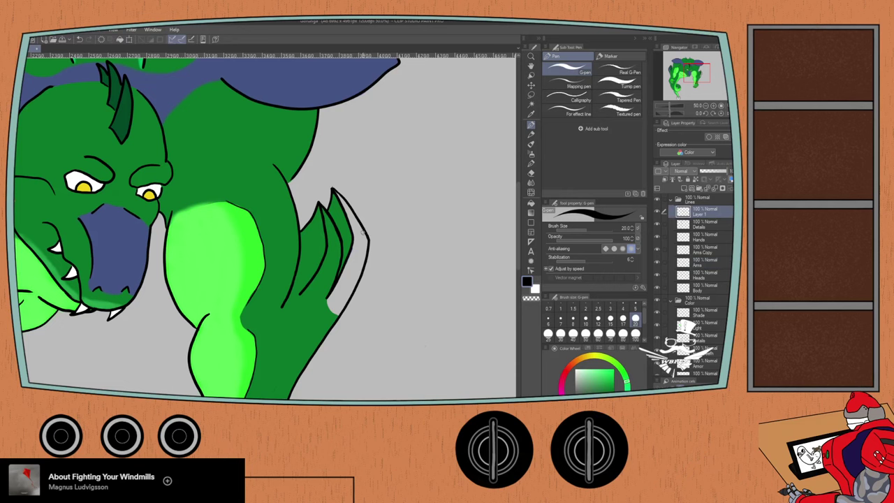
{"action": "scroll", "coordinate": [363, 236], "scroll_direction": "up", "scroll_amount": 1}
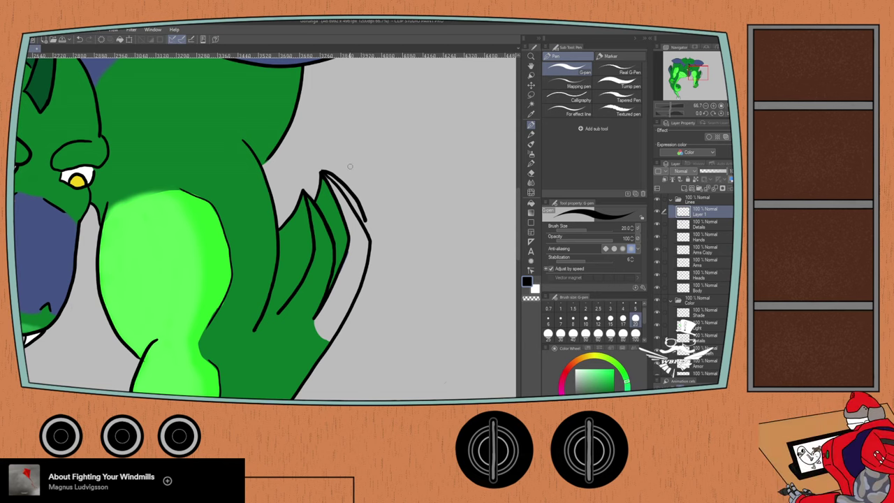
{"action": "key", "text": "ctrl+z"}
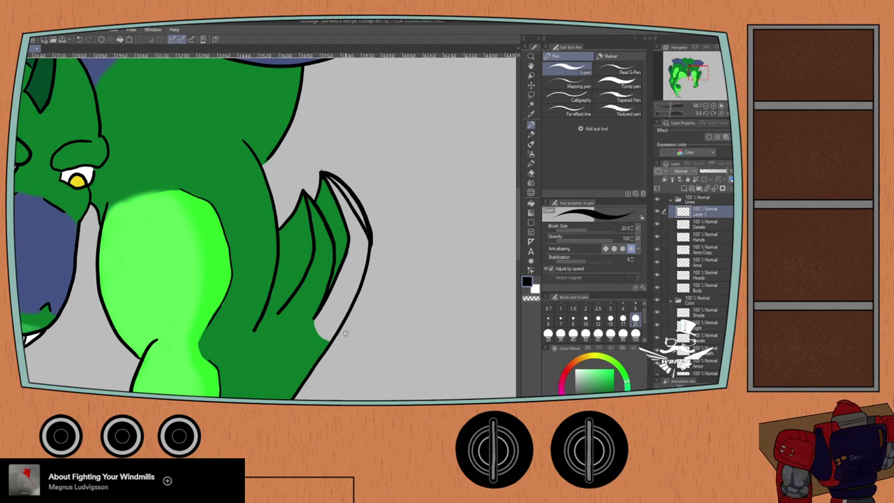
{"action": "key", "text": "ctrl+z"}
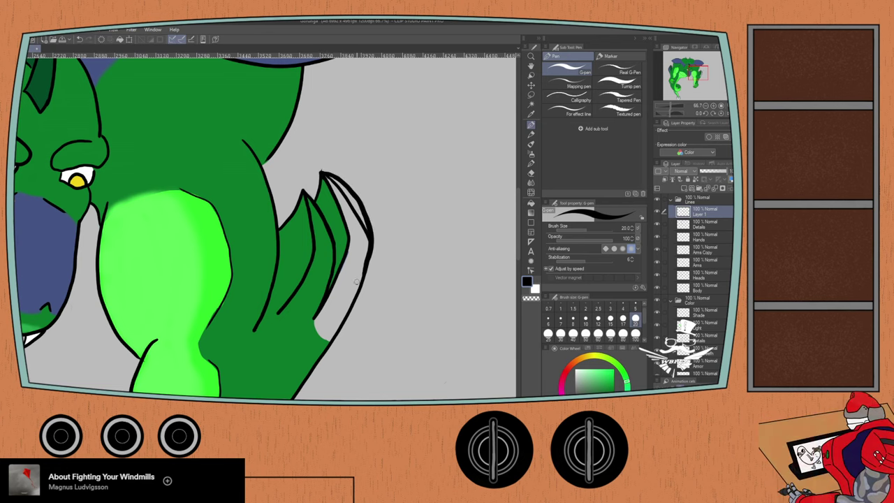
{"action": "key", "text": "ctrl+z"}
{"action": "left_click", "coordinate": [611, 319]}
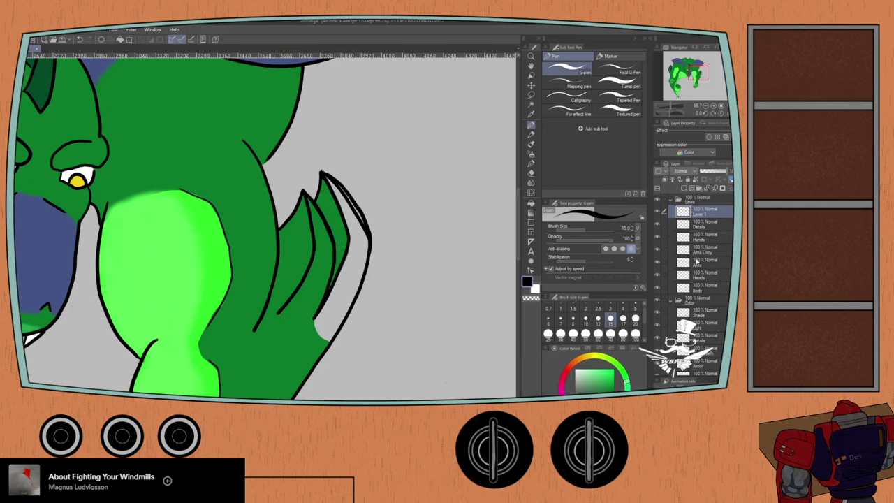
- On the Arms layer, erase the old straight contour segment beside the redrawn outer edge of the right forearm fin
{"action": "left_click", "coordinate": [682, 260]}
{"action": "key", "text": "e"}
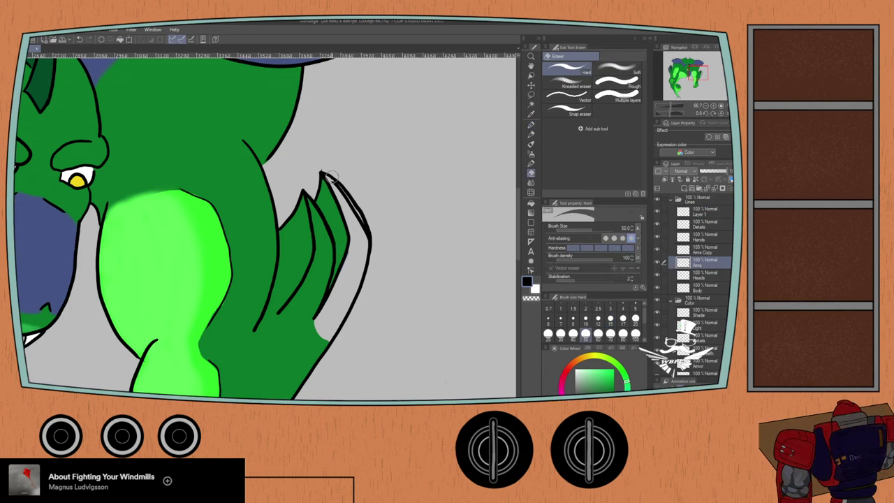
{"action": "left_click_drag", "start_coordinate": [331, 175], "coordinate": [372, 239]}
{"action": "scroll", "coordinate": [184, 269], "scroll_direction": "down", "scroll_amount": 3}
{"action": "left_click_drag", "start_coordinate": [102, 263], "coordinate": [299, 228]}
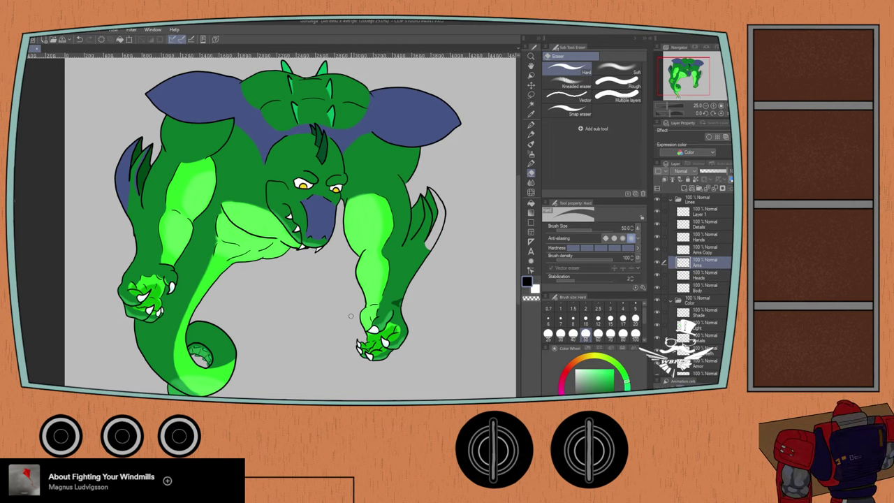
{"action": "scroll", "coordinate": [391, 272], "scroll_direction": "up", "scroll_amount": 2}
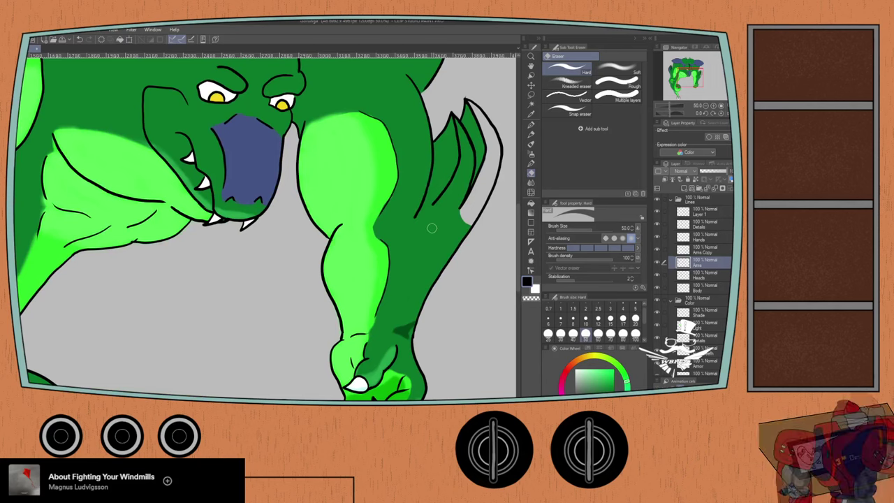
{"action": "left_click_drag", "start_coordinate": [433, 222], "coordinate": [329, 267]}
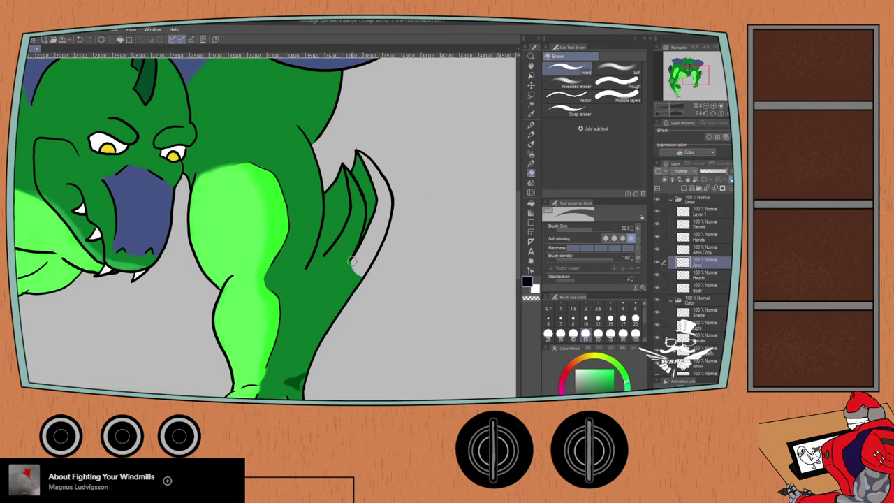
- Try to add control points to the fin's outer contour on Layer 1, checking which lines the layer holds
{"action": "left_click", "coordinate": [531, 271]}
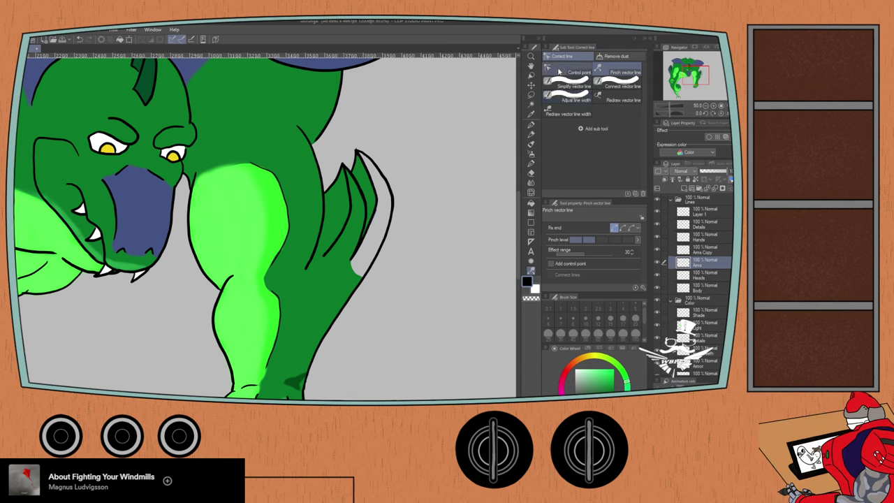
{"action": "left_click", "coordinate": [558, 70]}
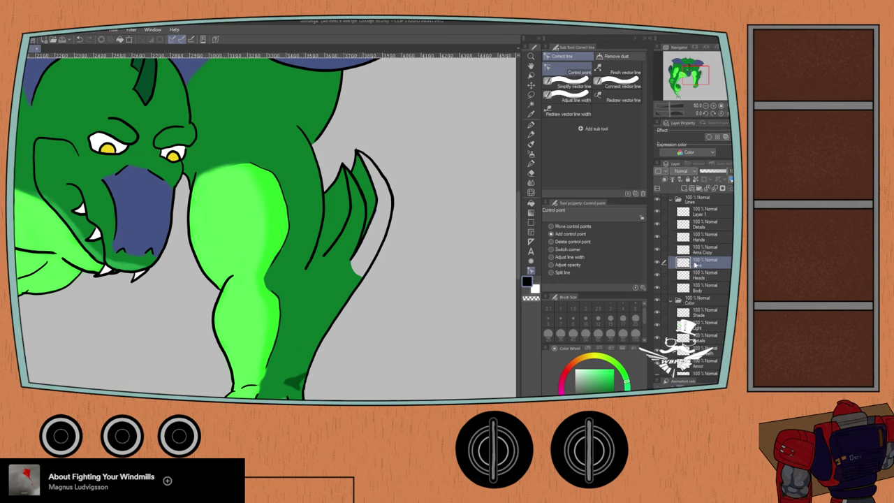
{"action": "left_click", "coordinate": [696, 217]}
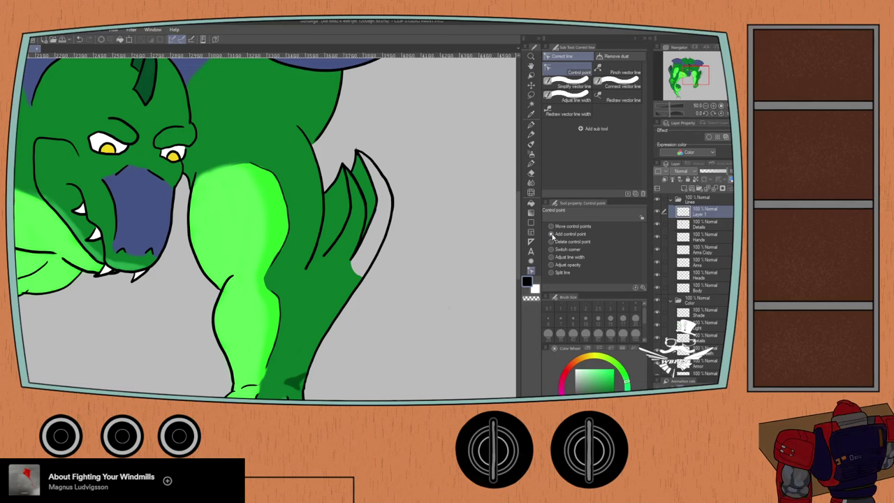
{"action": "scroll", "coordinate": [365, 164], "scroll_direction": "up", "scroll_amount": 3}
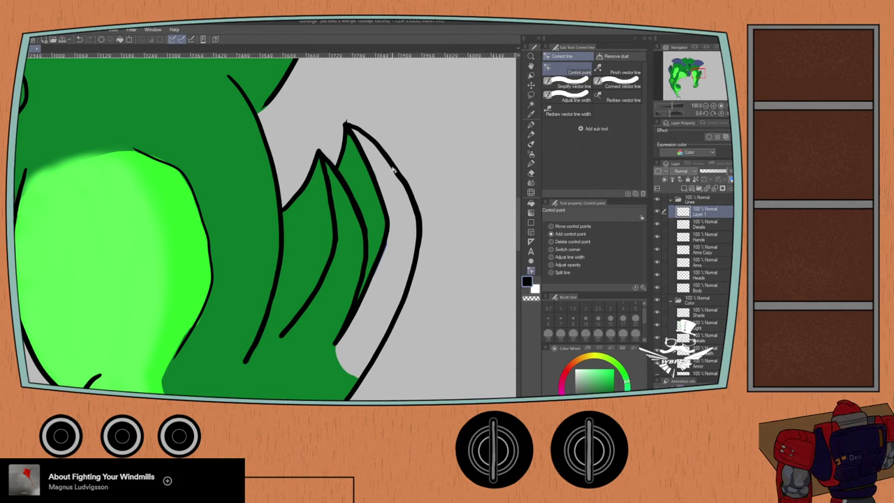
{"action": "left_click", "coordinate": [658, 212]}
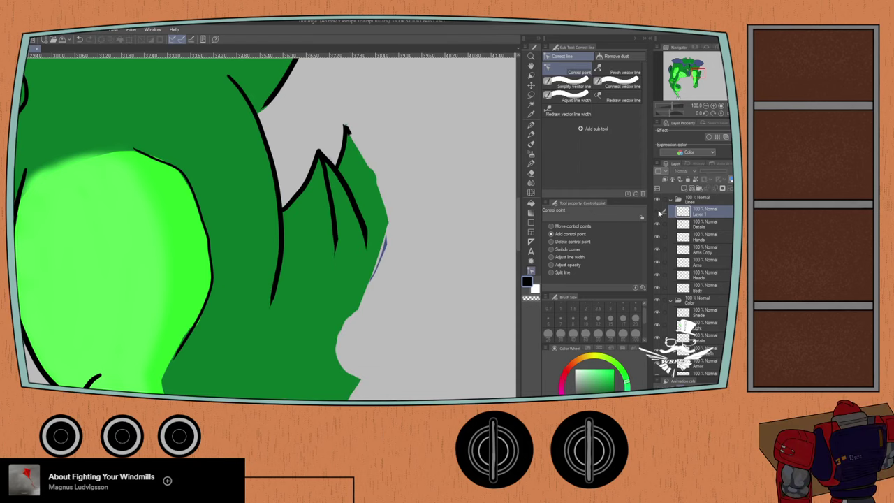
{"action": "left_click", "coordinate": [658, 212]}
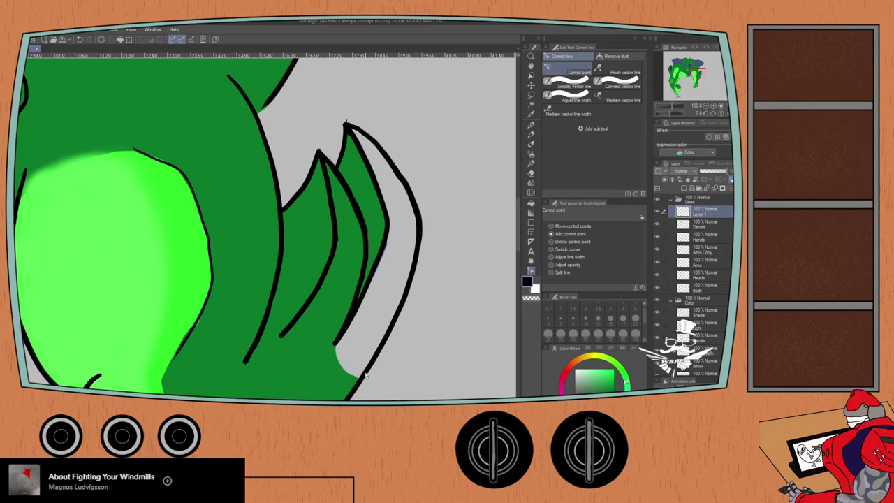
{"action": "scroll", "coordinate": [337, 357], "scroll_direction": "down", "scroll_amount": 1}
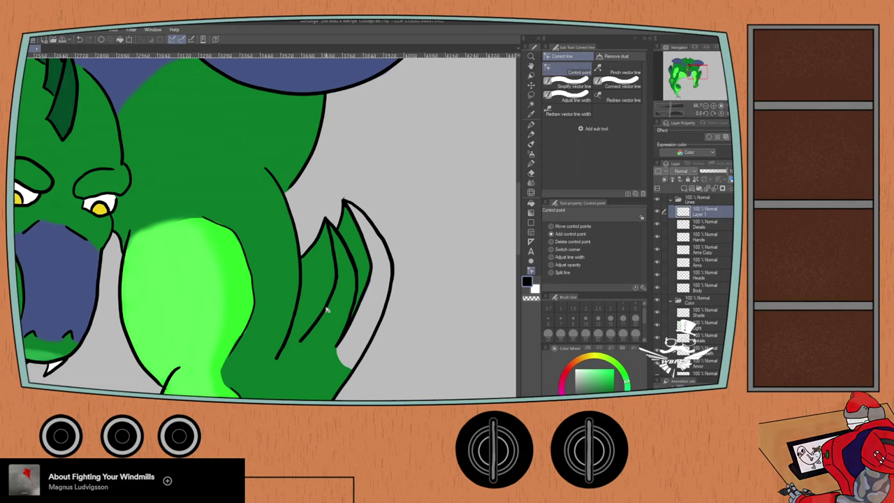
{"action": "left_click", "coordinate": [559, 227]}
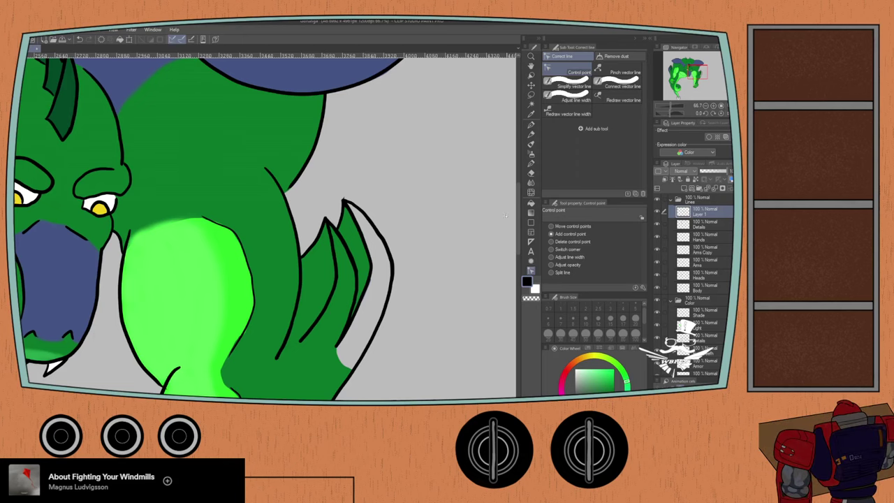
{"action": "left_click", "coordinate": [691, 225]}
{"action": "left_click", "coordinate": [694, 214]}
{"action": "left_click", "coordinate": [531, 193]}
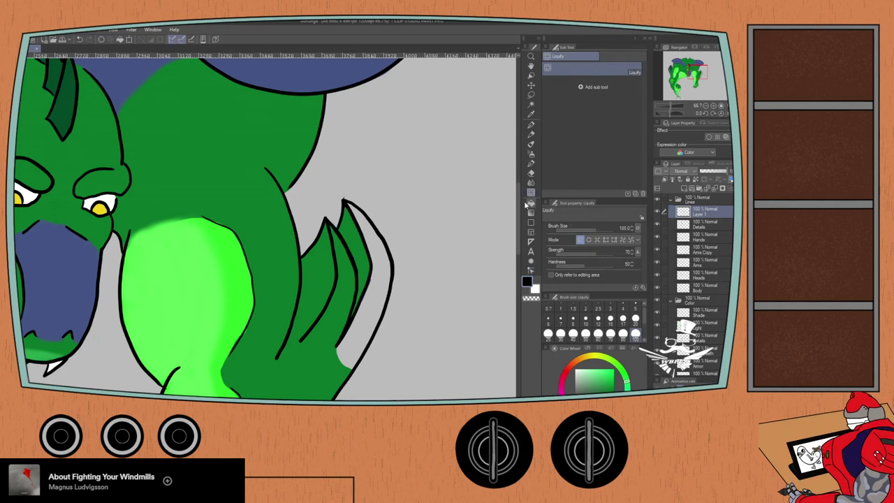
{"action": "left_click", "coordinate": [531, 269]}
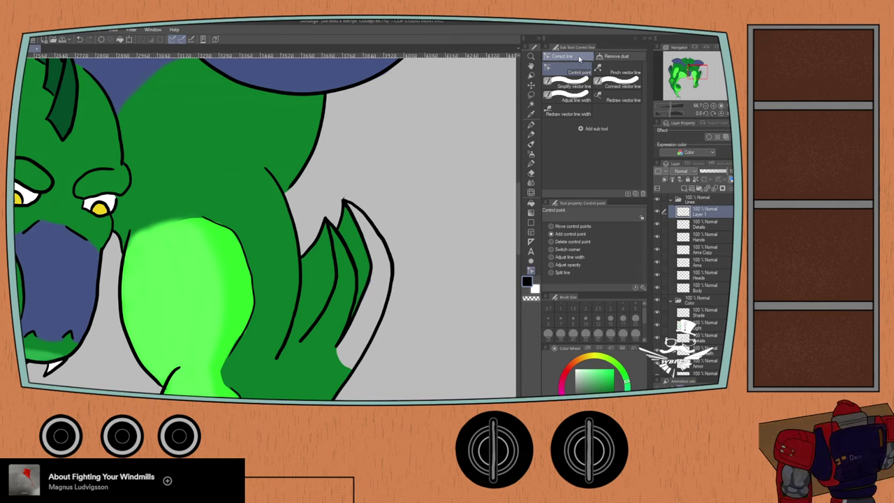
{"action": "left_click", "coordinate": [618, 72]}
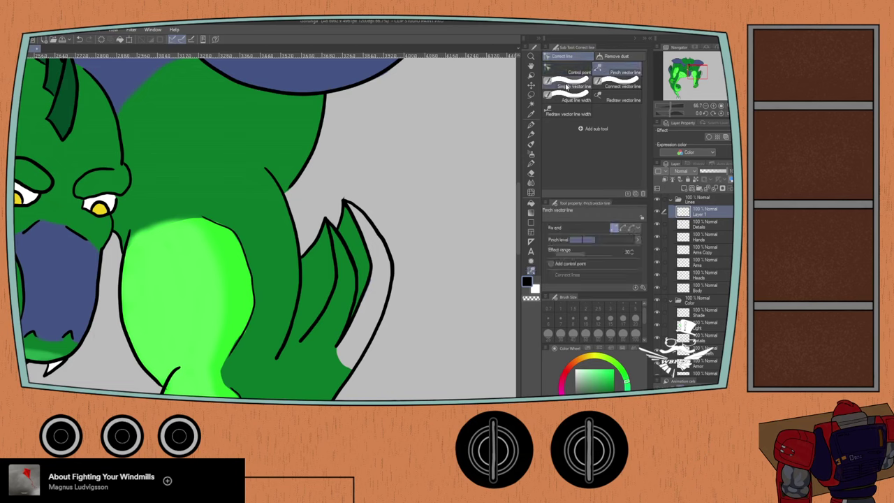
{"action": "left_click", "coordinate": [561, 73]}
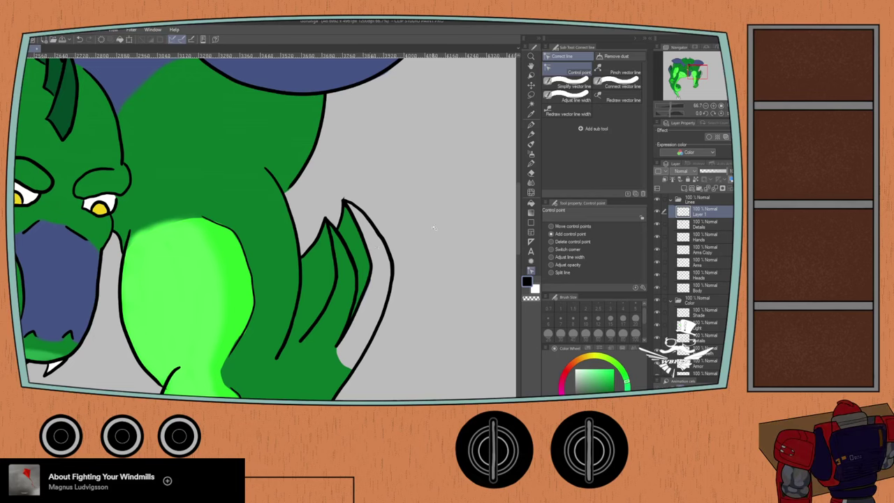
- Try adding a control point to a short curved test line drawn on Layer 1 beside the fin, and undo the line
{"action": "key", "text": "p"}
{"action": "left_click_drag", "start_coordinate": [435, 222], "coordinate": [423, 273]}
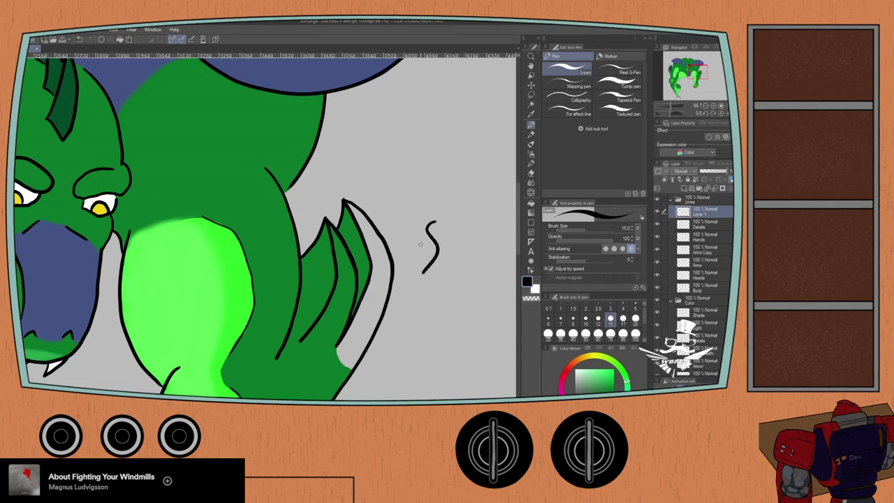
{"action": "key", "text": "y"}
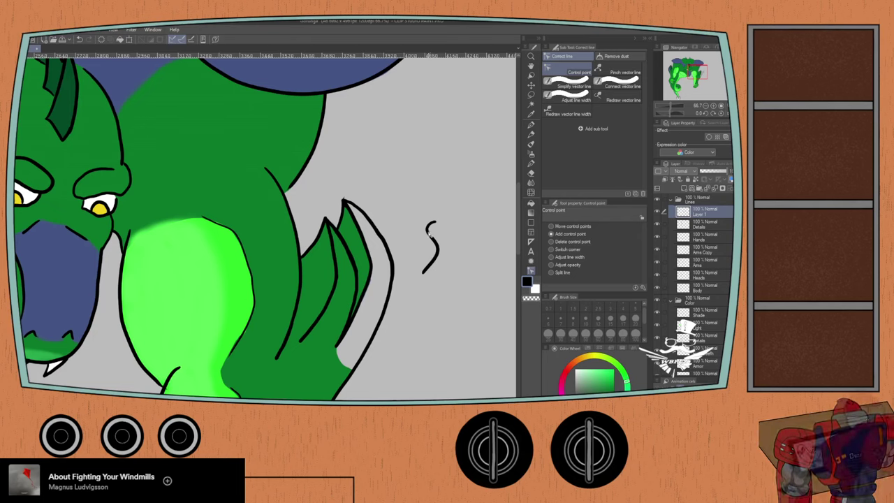
{"action": "key", "text": "ctrl+z"}
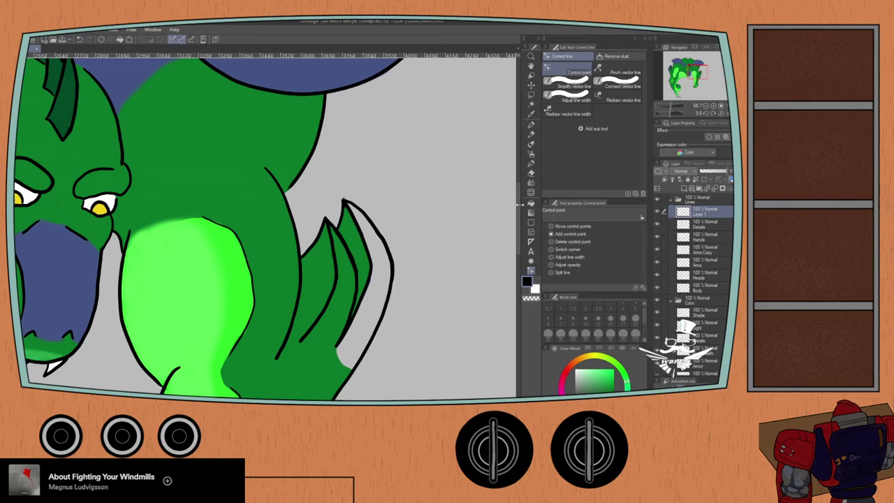
- Create a vector layer above Layer 1 and draw a short S-shaped test line in the empty area beside the fin
{"action": "left_click", "coordinate": [724, 188]}
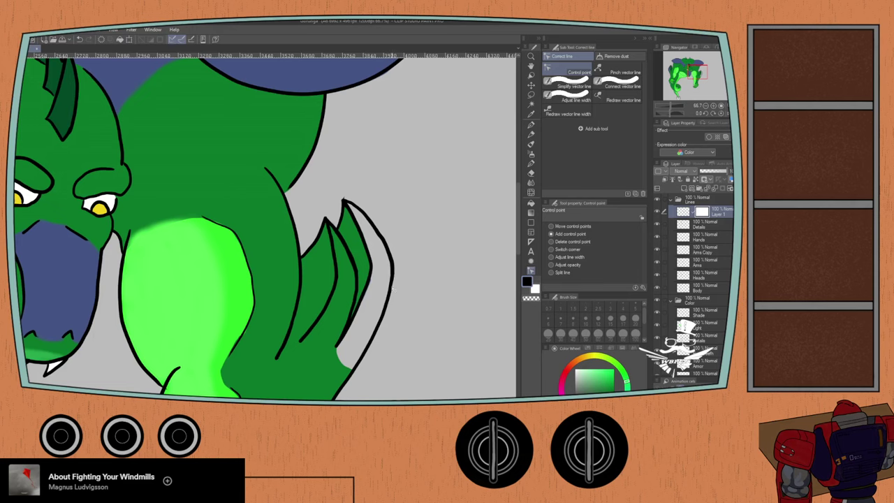
{"action": "key", "text": "ctrl+z"}
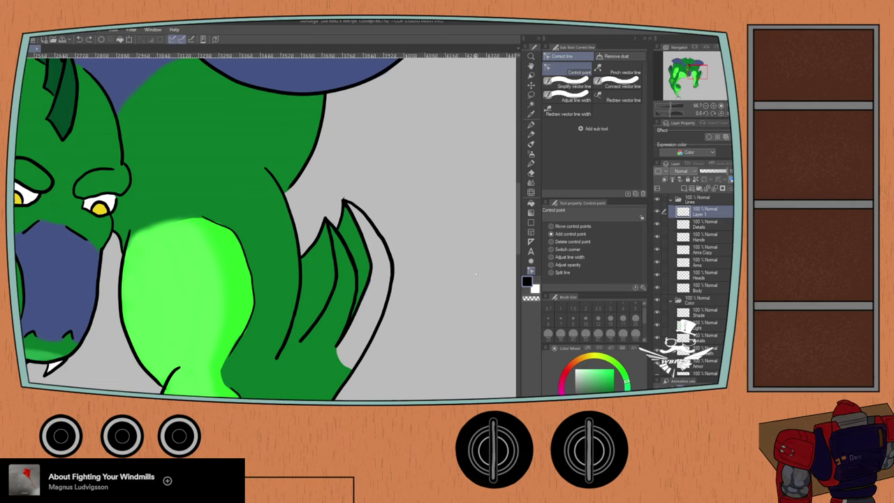
{"action": "left_click", "coordinate": [692, 189]}
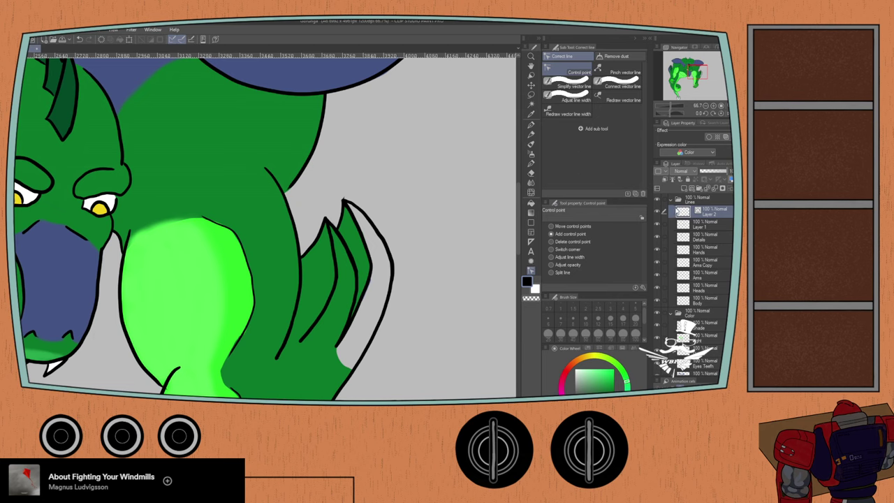
{"action": "key", "text": "p"}
{"action": "mouse_move", "coordinate": [447, 210]}
{"action": "left_mouse_down"}
{"action": "mouse_move", "coordinate": [461, 209]}
{"action": "mouse_move", "coordinate": [439, 273]}
{"action": "left_mouse_up"}
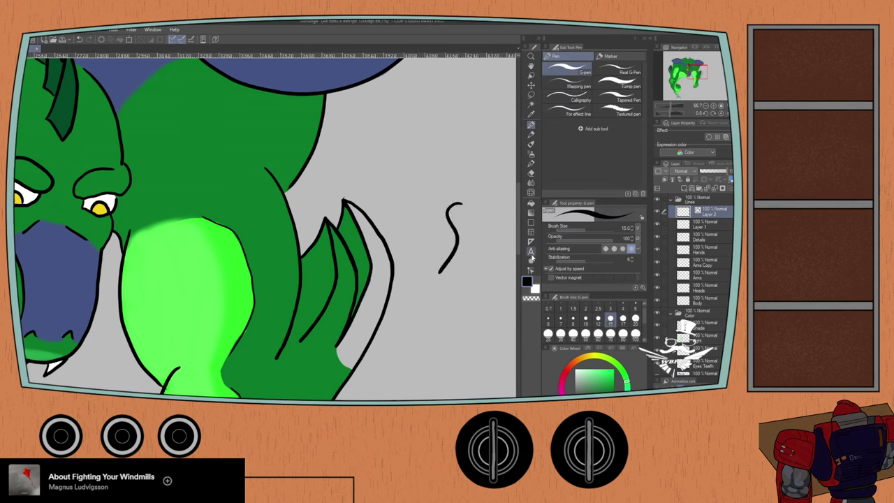
- Try adding and deleting control points along the S-shaped test line on the vector layer
{"action": "left_click", "coordinate": [531, 271]}
{"action": "mouse_move", "coordinate": [454, 225]}
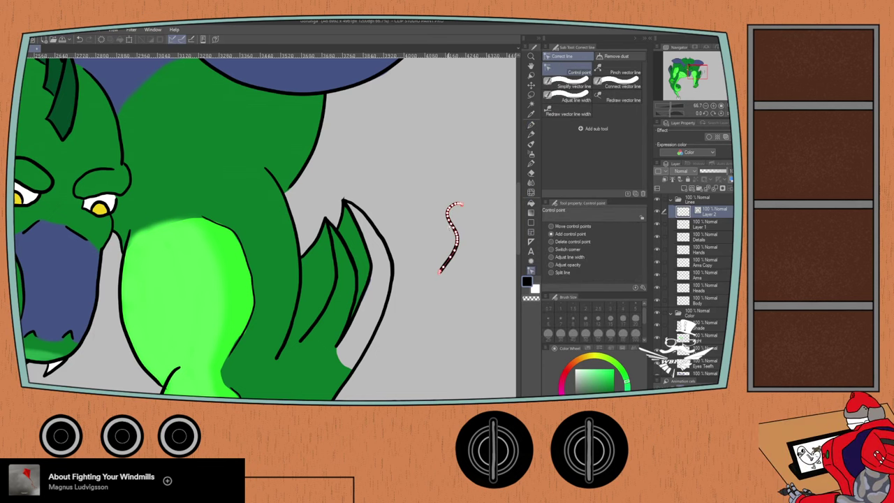
{"action": "scroll", "coordinate": [446, 203], "scroll_direction": "up", "scroll_amount": 1}
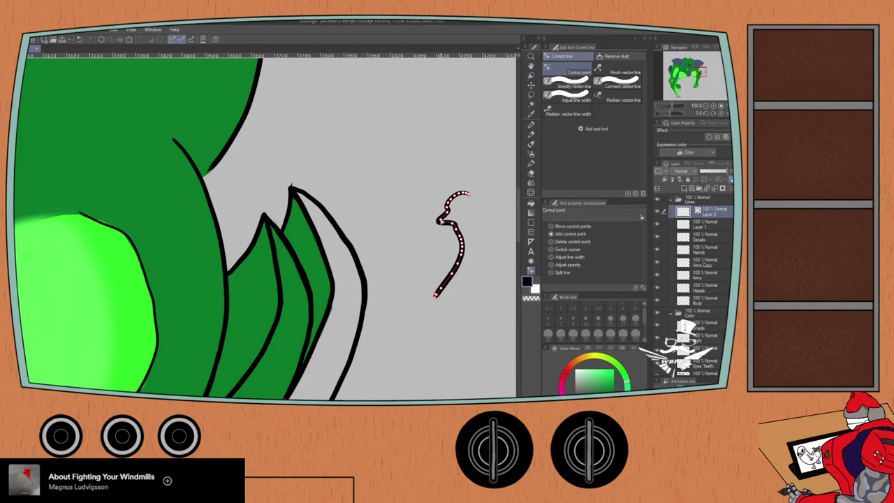
{"action": "left_click_drag", "start_coordinate": [453, 218], "coordinate": [463, 257]}
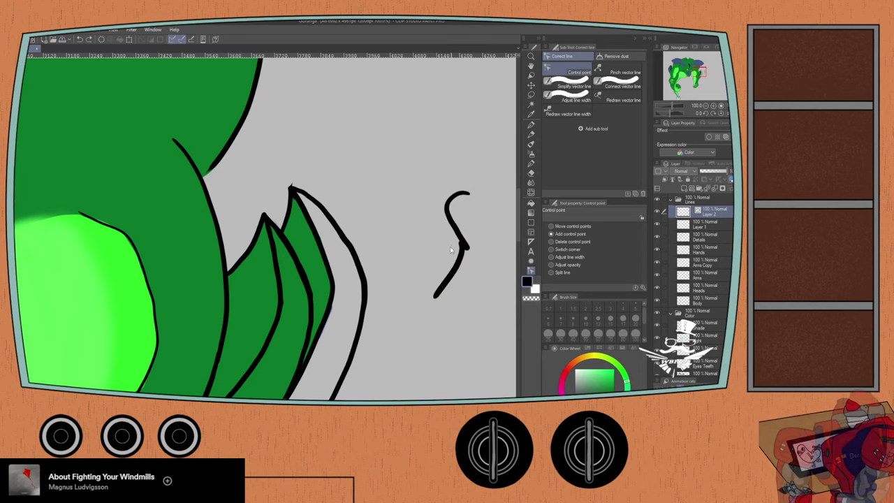
{"action": "key", "text": "ctrl+z"}
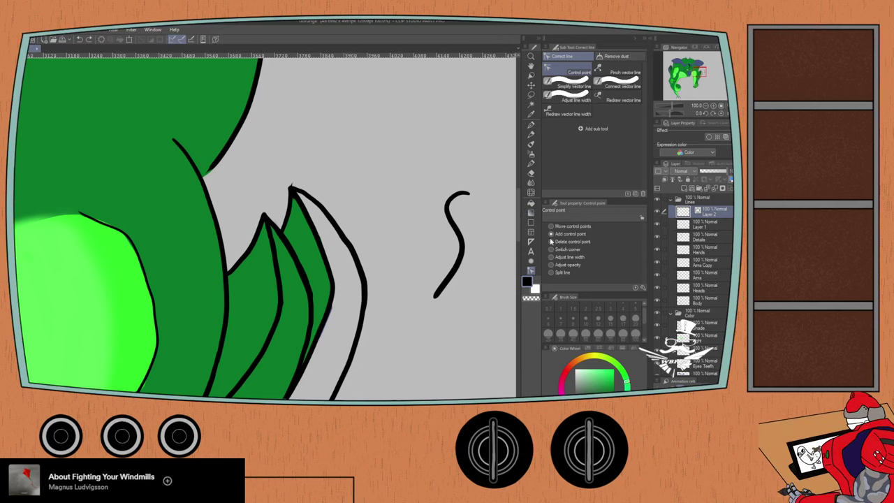
{"action": "left_click", "coordinate": [552, 241]}
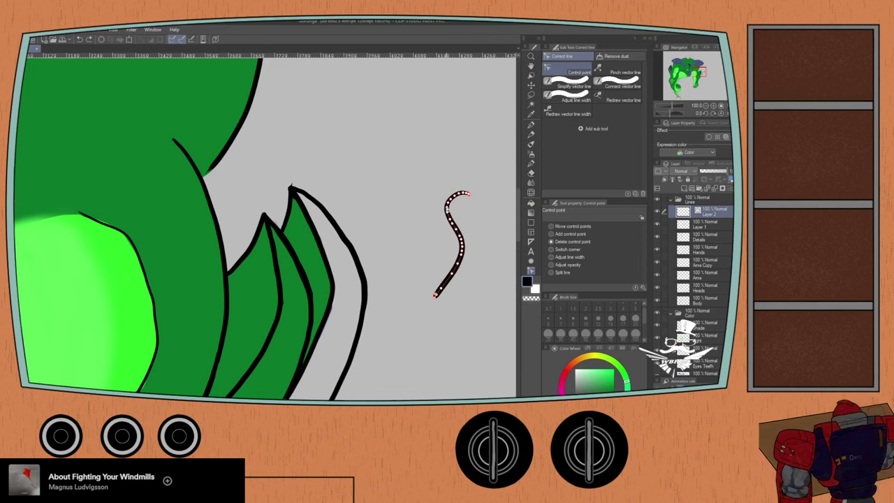
{"action": "left_click", "coordinate": [452, 201]}
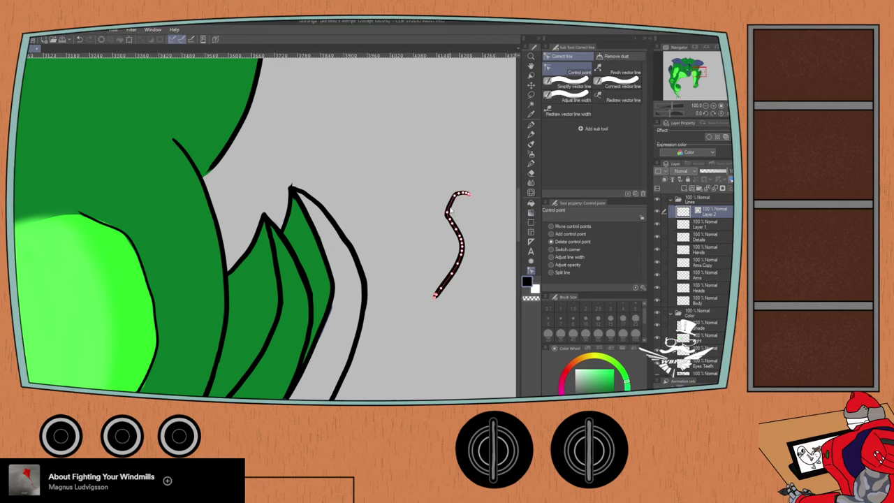
{"action": "left_click", "coordinate": [552, 234]}
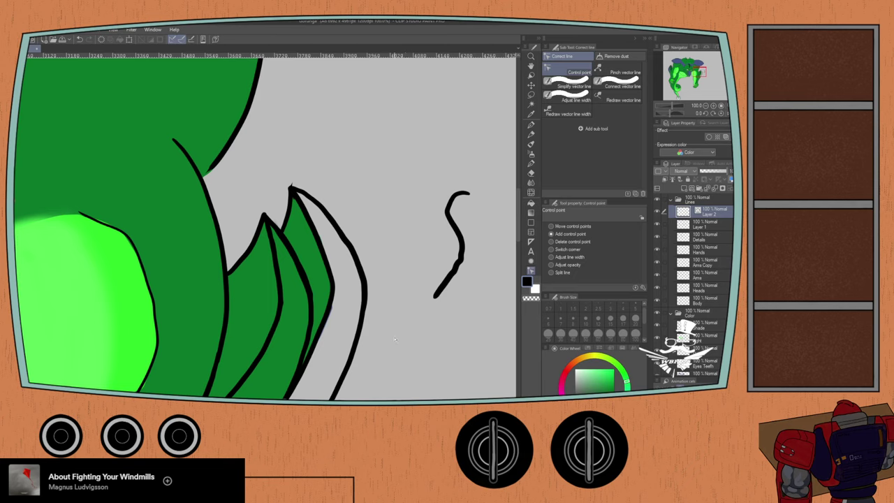
- Undo the control point edits, the S-shaped test line and the vector layer that holds it
{"action": "key", "text": "ctrl+z"}
{"action": "key", "text": "ctrl+z"}
{"action": "key", "text": "ctrl+z"}
{"action": "key", "text": "ctrl+z"}
{"action": "key", "text": "ctrl+z"}
{"action": "key", "text": "ctrl+z"}
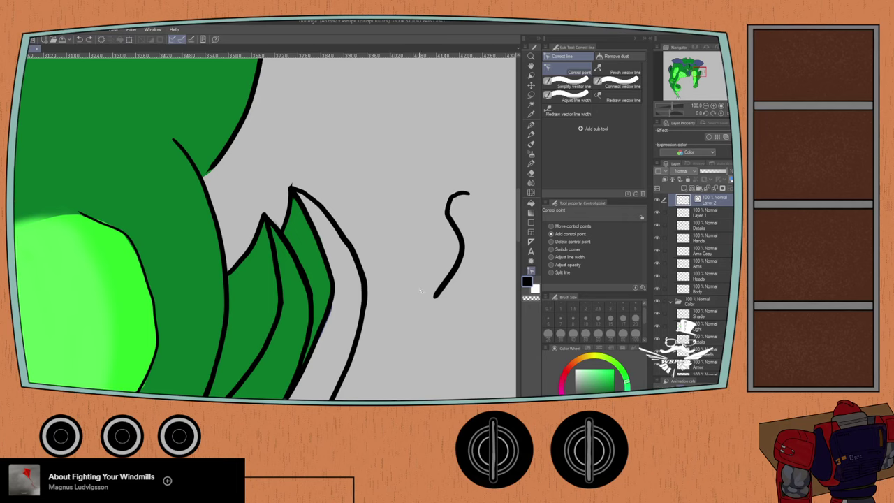
{"action": "key", "text": "ctrl+z"}
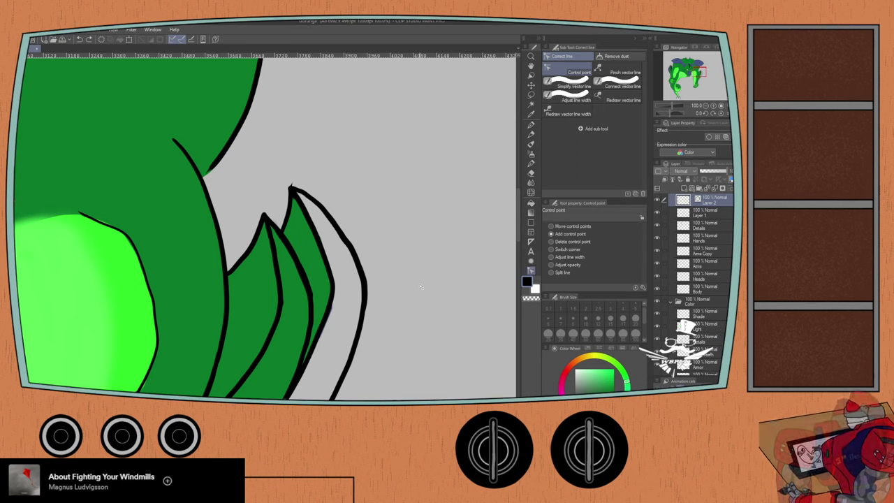
{"action": "key", "text": "ctrl+z"}
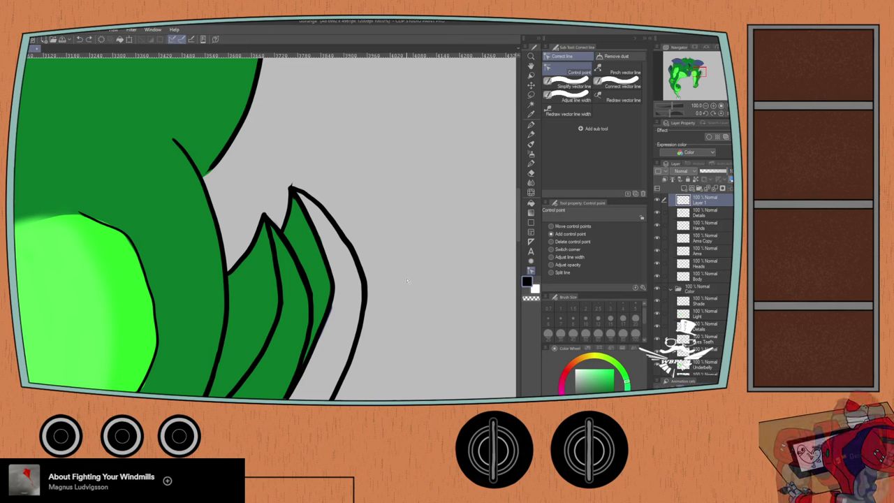
- Hide and show Layer 1 to check which lines of the right forearm fin it holds
{"action": "scroll", "coordinate": [408, 281], "scroll_direction": "down", "scroll_amount": 1}
{"action": "left_click_drag", "start_coordinate": [292, 236], "coordinate": [276, 181]}
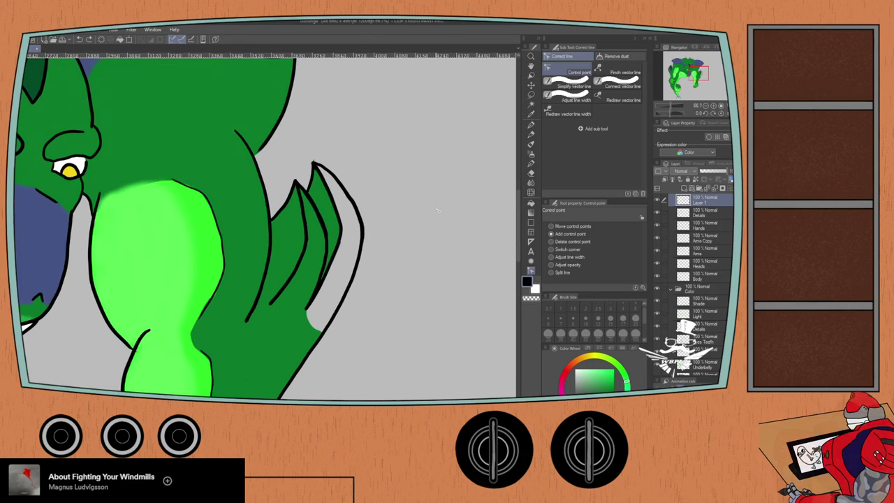
{"action": "left_click", "coordinate": [657, 200]}
{"action": "left_click", "coordinate": [657, 200]}
{"action": "left_click", "coordinate": [658, 200]}
{"action": "left_click", "coordinate": [658, 201]}
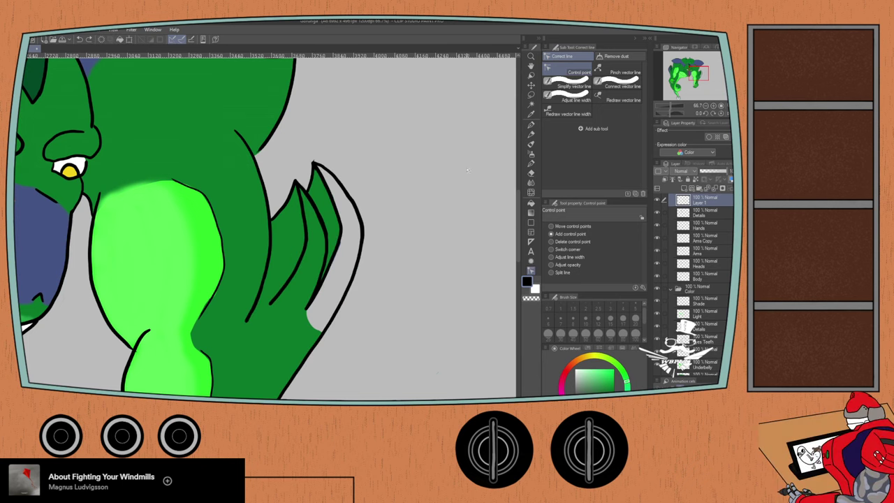
- Try merging Layer 1 into a new vector layer placed beneath it, and undo the merge and the new layer
{"action": "left_click", "coordinate": [692, 188]}
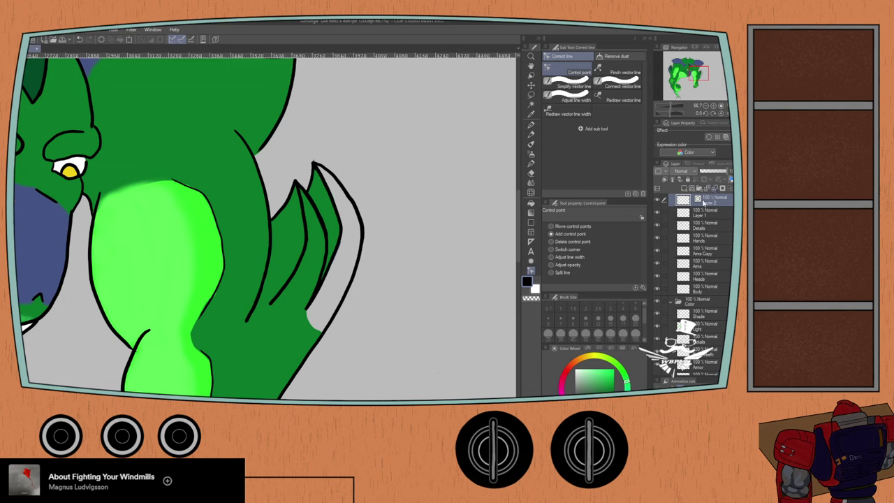
{"action": "mouse_move", "coordinate": [701, 208]}
{"action": "left_mouse_down"}
{"action": "mouse_move", "coordinate": [702, 197]}
{"action": "mouse_move", "coordinate": [702, 206]}
{"action": "left_mouse_up"}
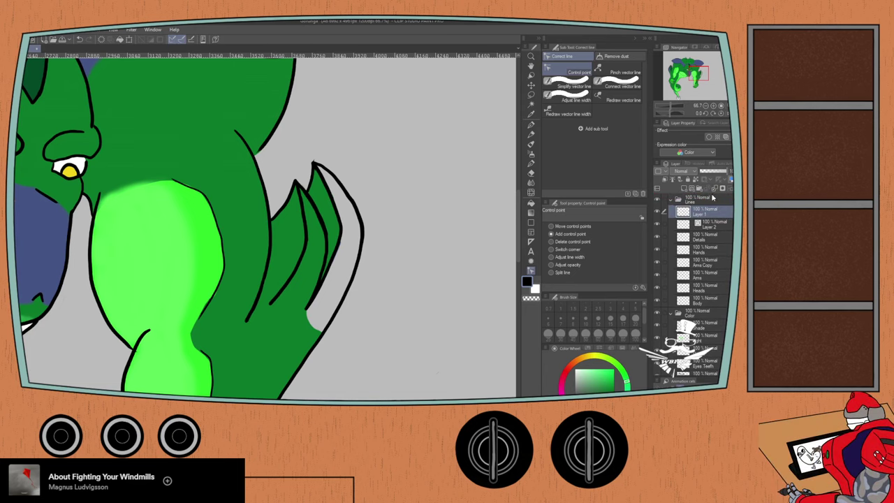
{"action": "left_click", "coordinate": [707, 189]}
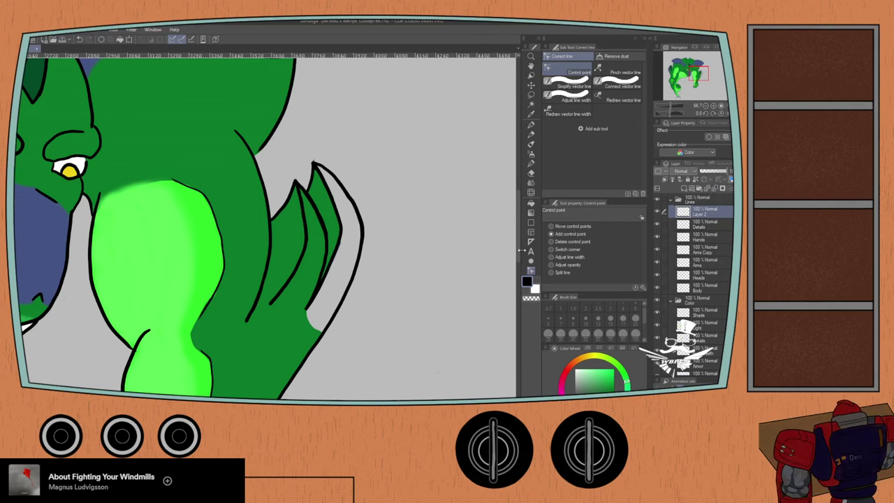
{"action": "key", "text": "ctrl+shift+n"}
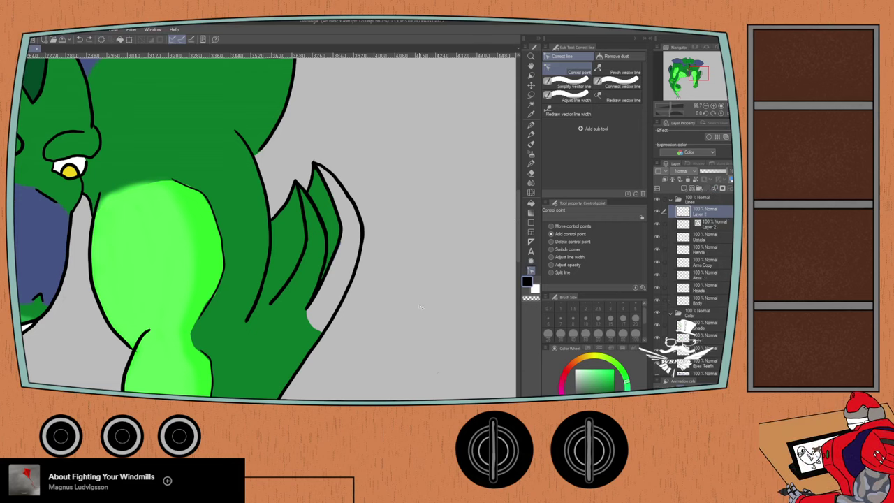
{"action": "key", "text": "ctrl+z"}
{"action": "key", "text": "ctrl+z"}
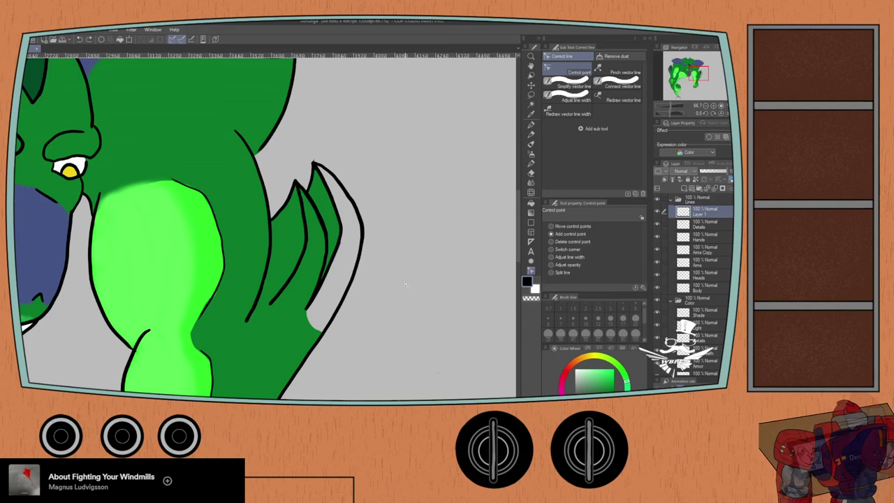
- Create a vector layer above Layer 1 and trace the fin's outer contour from its tip to the forearm with the G-pen
{"action": "left_click", "coordinate": [688, 186]}
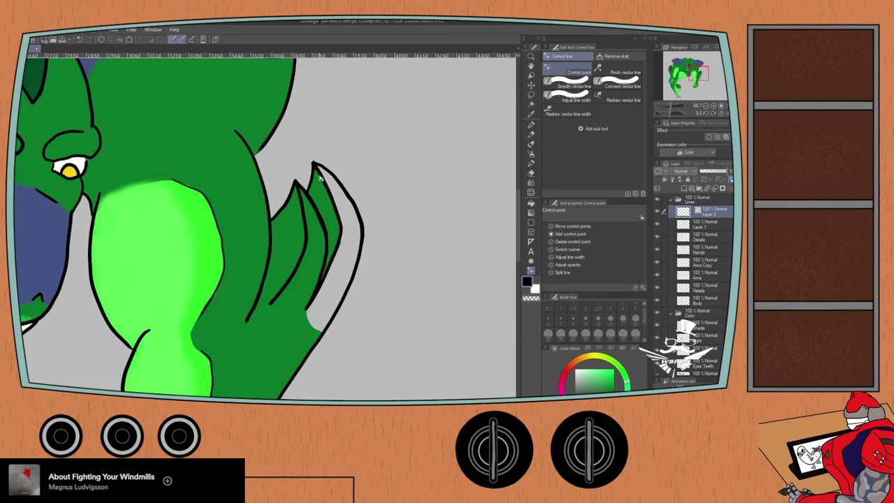
{"action": "key", "text": "p"}
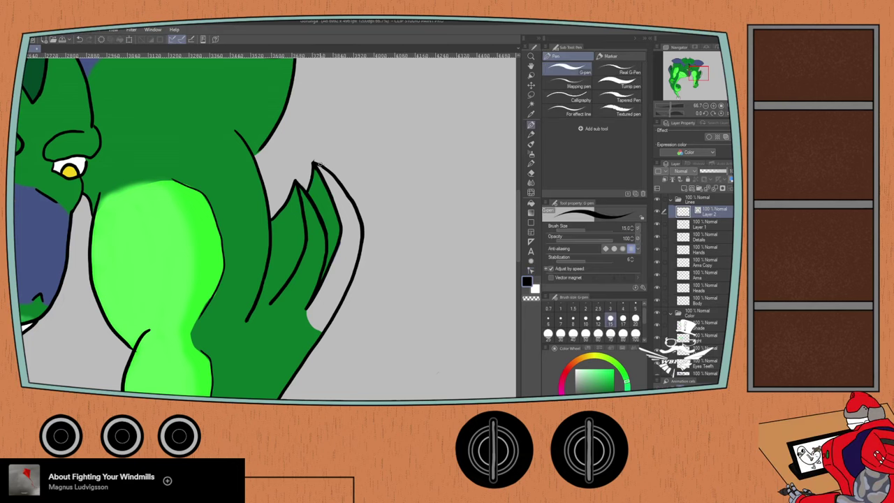
{"action": "left_click_drag", "start_coordinate": [315, 178], "coordinate": [299, 140]}
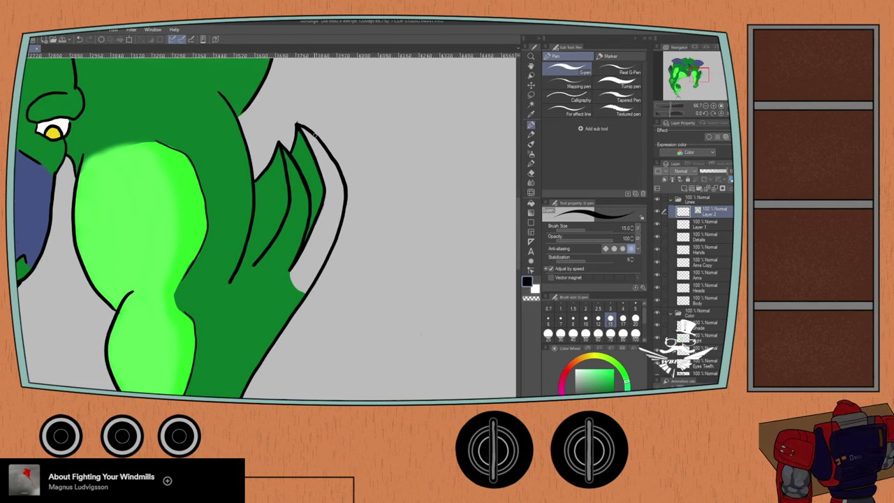
{"action": "mouse_move", "coordinate": [322, 143]}
{"action": "left_mouse_down"}
{"action": "mouse_move", "coordinate": [343, 179]}
{"action": "mouse_move", "coordinate": [342, 222]}
{"action": "mouse_move", "coordinate": [292, 316]}
{"action": "left_mouse_up"}
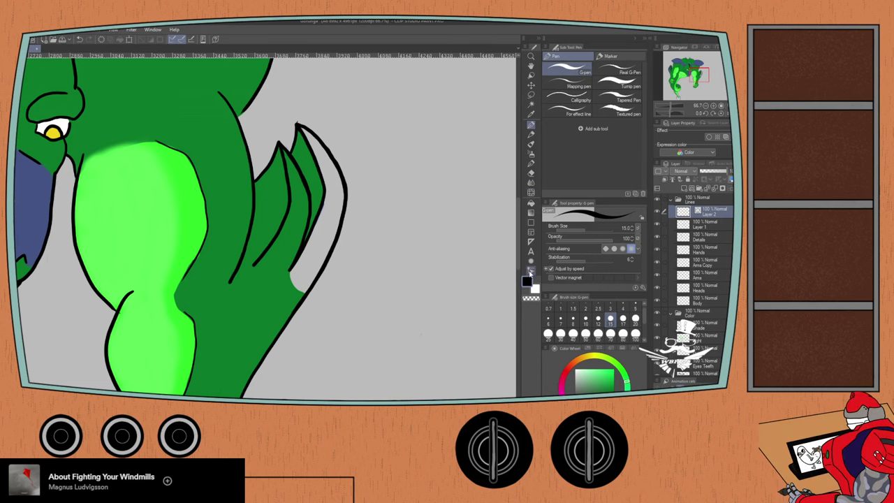
- Examine the control points along the traced fin contour and merge its vector layer into Layer 1
{"action": "left_click", "coordinate": [531, 270]}
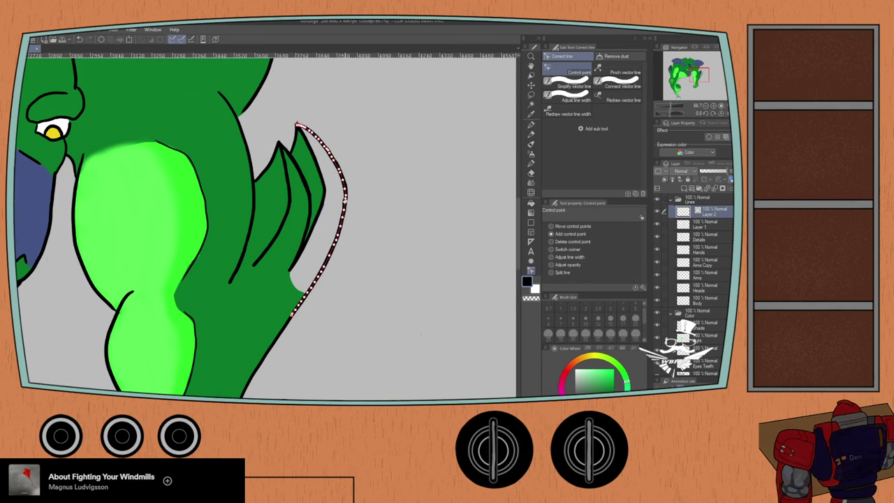
{"action": "scroll", "coordinate": [346, 216], "scroll_direction": "down", "scroll_amount": 3}
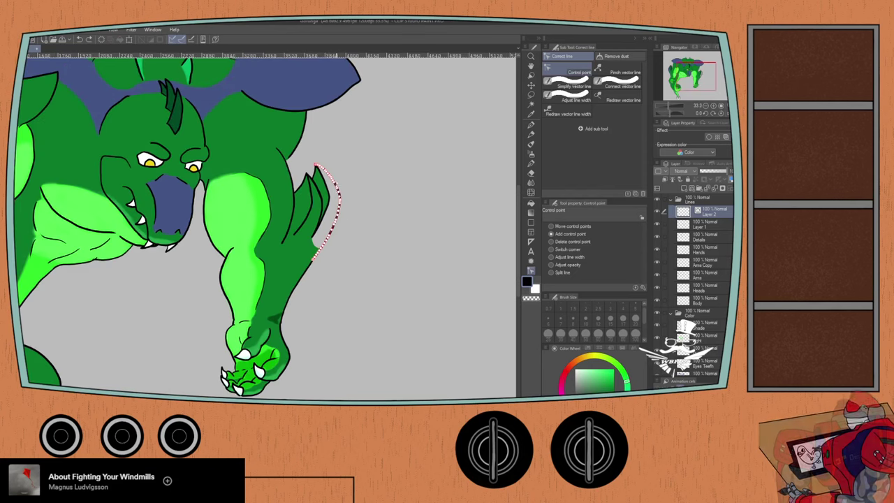
{"action": "scroll", "coordinate": [336, 192], "scroll_direction": "up", "scroll_amount": 1}
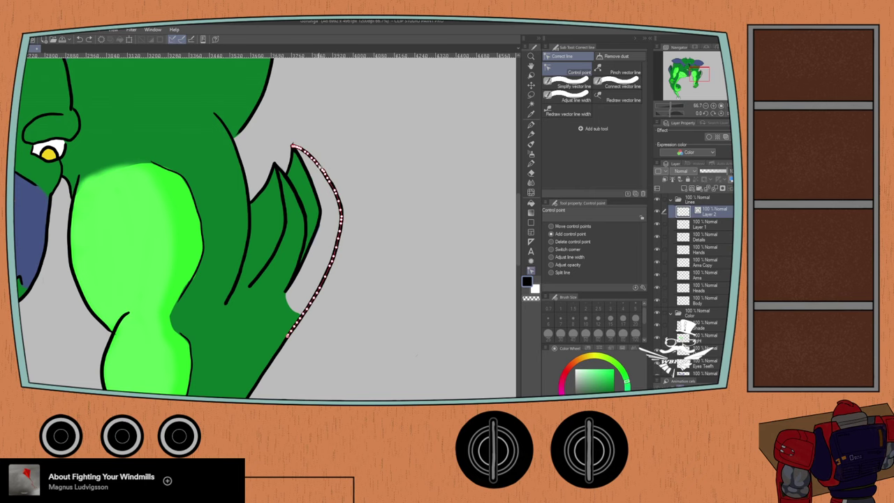
{"action": "scroll", "coordinate": [322, 175], "scroll_direction": "up", "scroll_amount": 1}
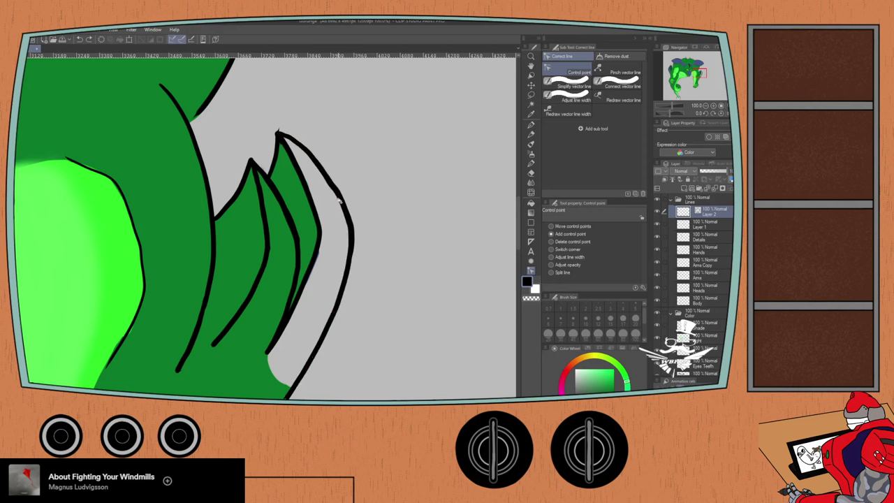
{"action": "key", "text": "ctrl+e"}
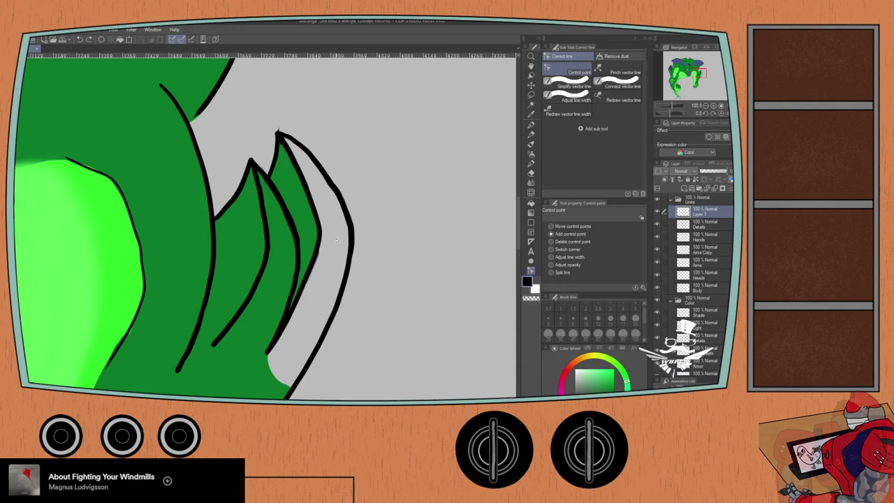
- On the Arms layer, redraw the fin's outer edge as a wider curve from its tip to the forearm, and make Layer 1 active
{"action": "scroll", "coordinate": [317, 272], "scroll_direction": "down", "scroll_amount": 3}
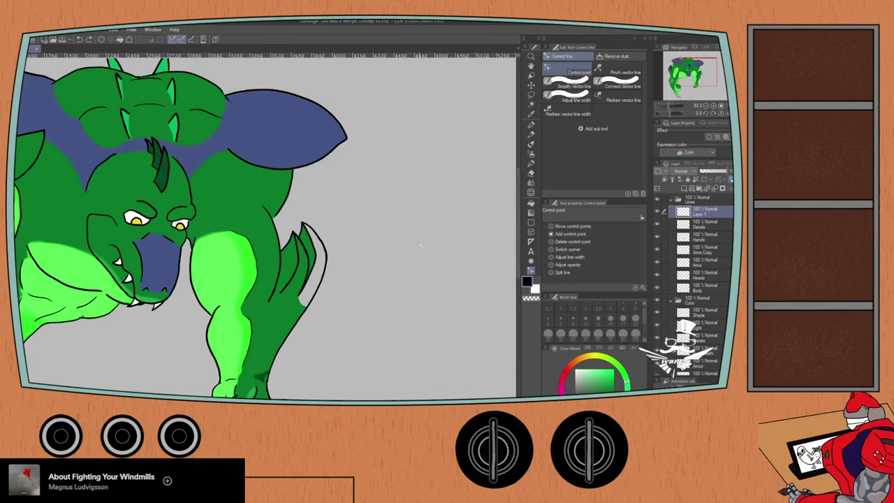
{"action": "key", "text": "p"}
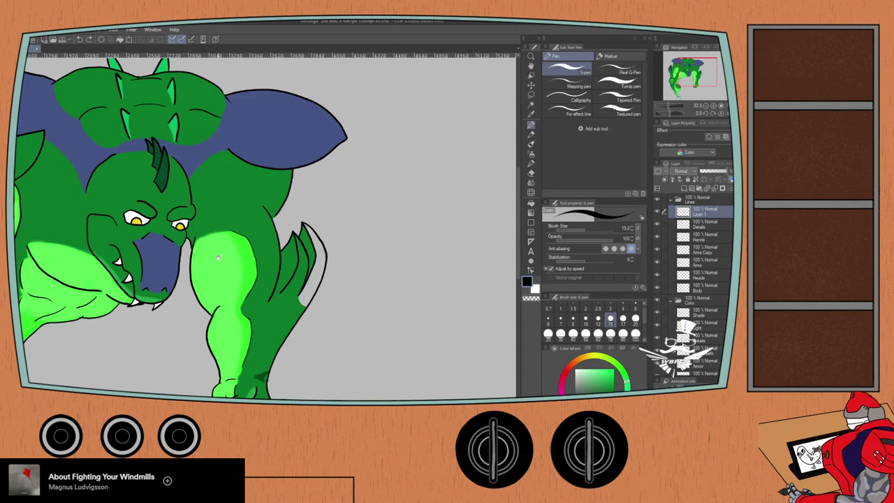
{"action": "left_click_drag", "start_coordinate": [220, 259], "coordinate": [306, 229]}
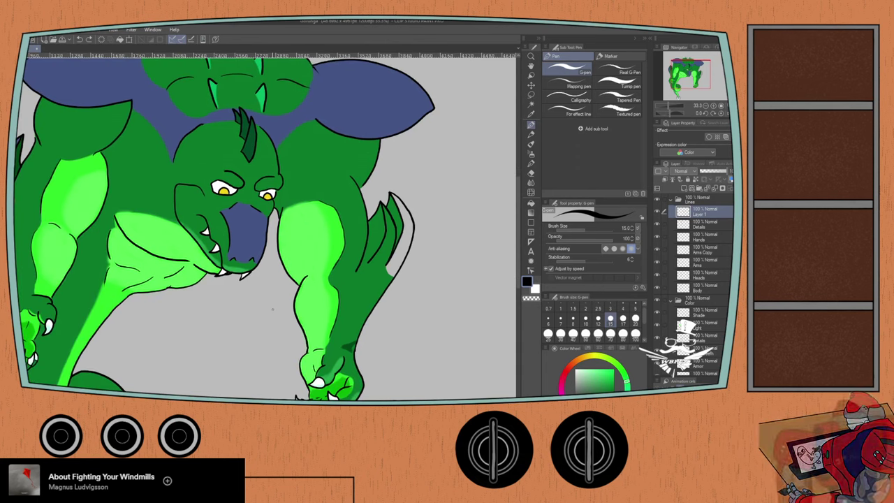
{"action": "left_click_drag", "start_coordinate": [241, 275], "coordinate": [309, 280]}
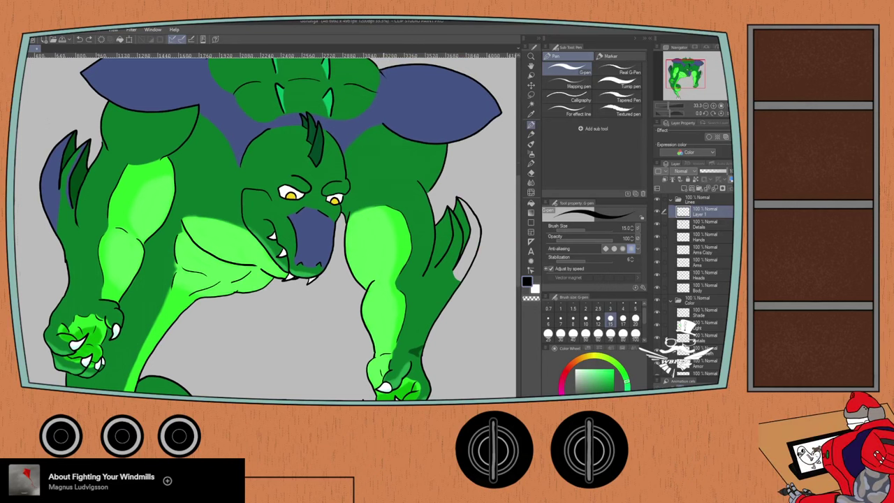
{"action": "left_click", "coordinate": [696, 263]}
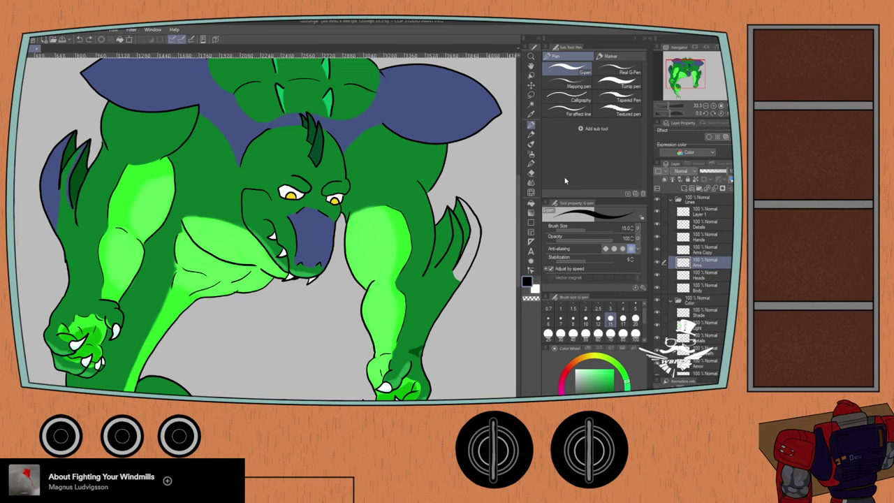
{"action": "scroll", "coordinate": [457, 237], "scroll_direction": "up", "scroll_amount": 1}
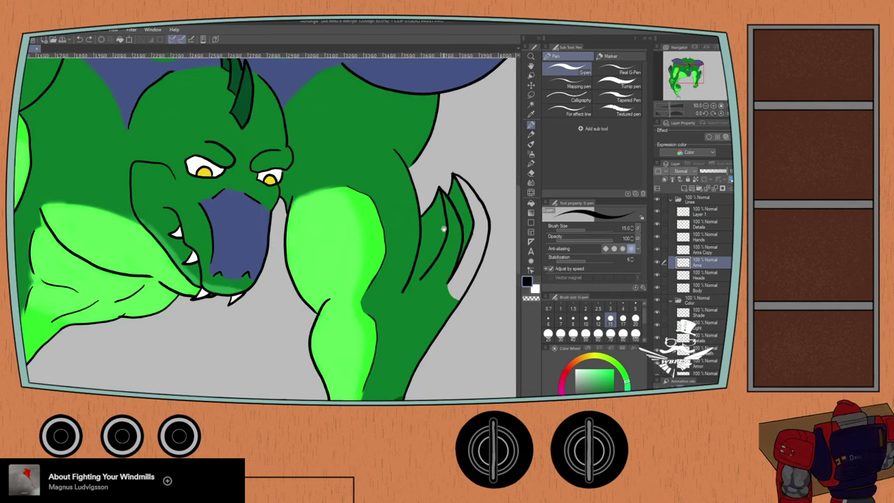
{"action": "left_click_drag", "start_coordinate": [456, 216], "coordinate": [397, 225]}
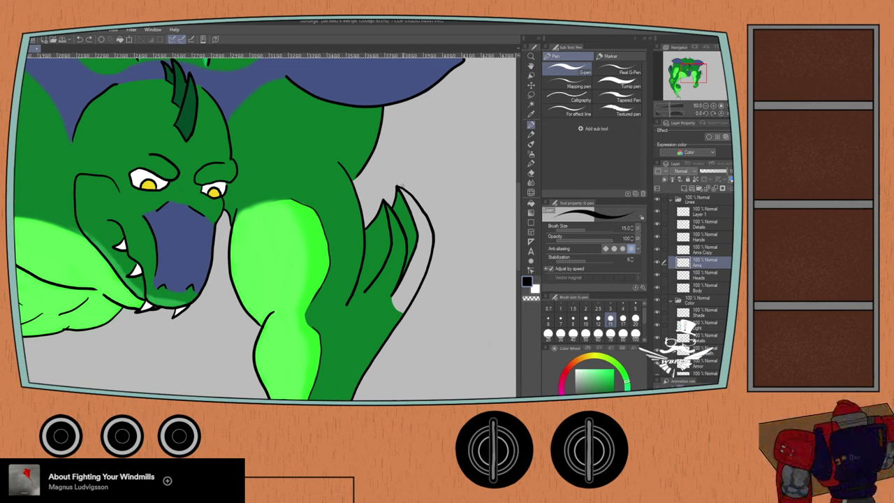
{"action": "mouse_move", "coordinate": [406, 188]}
{"action": "left_mouse_down"}
{"action": "mouse_move", "coordinate": [441, 226]}
{"action": "mouse_move", "coordinate": [445, 251]}
{"action": "mouse_move", "coordinate": [439, 286]}
{"action": "mouse_move", "coordinate": [392, 355]}
{"action": "left_mouse_up"}
{"action": "key", "text": "ctrl+z"}
{"action": "mouse_move", "coordinate": [396, 186]}
{"action": "left_mouse_down"}
{"action": "mouse_move", "coordinate": [438, 216]}
{"action": "mouse_move", "coordinate": [443, 266]}
{"action": "mouse_move", "coordinate": [378, 354]}
{"action": "left_mouse_up"}
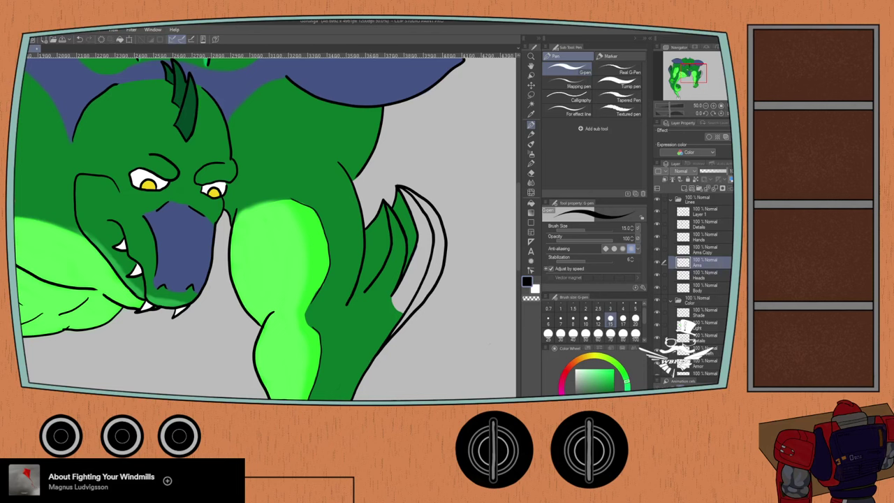
{"action": "left_click", "coordinate": [706, 211]}
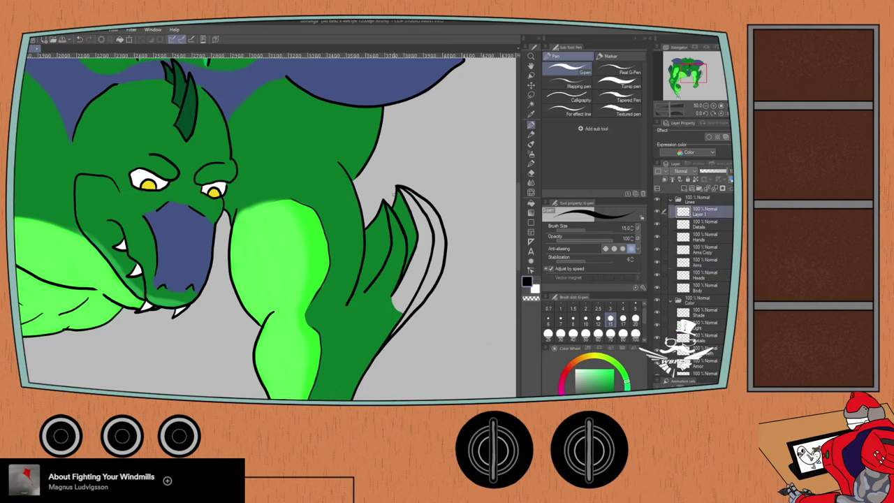
- Erase the superfluous inner contour lines of the right forearm fin on Layer 1 with the Hard eraser
{"action": "key", "text": "e"}
{"action": "mouse_move", "coordinate": [407, 193]}
{"action": "left_mouse_down"}
{"action": "mouse_move", "coordinate": [413, 200]}
{"action": "mouse_move", "coordinate": [400, 182]}
{"action": "mouse_move", "coordinate": [430, 227]}
{"action": "mouse_move", "coordinate": [434, 251]}
{"action": "mouse_move", "coordinate": [421, 292]}
{"action": "mouse_move", "coordinate": [386, 341]}
{"action": "left_mouse_up"}
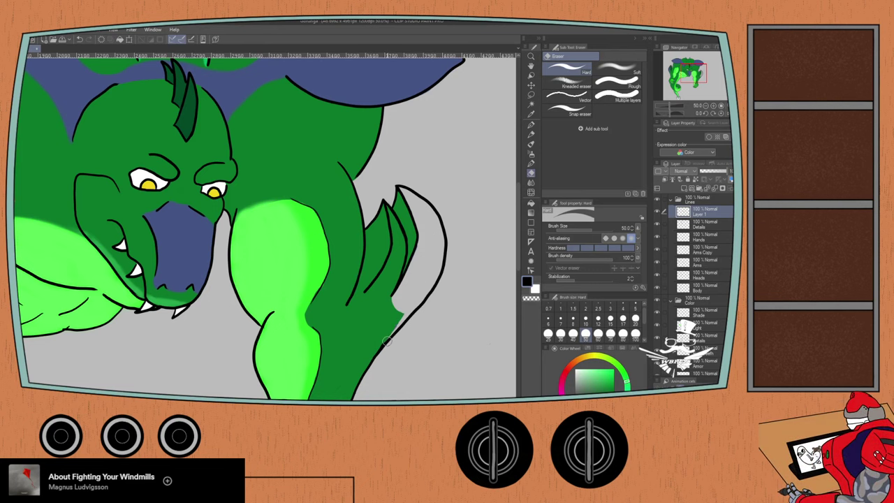
{"action": "scroll", "coordinate": [370, 350], "scroll_direction": "down", "scroll_amount": 2}
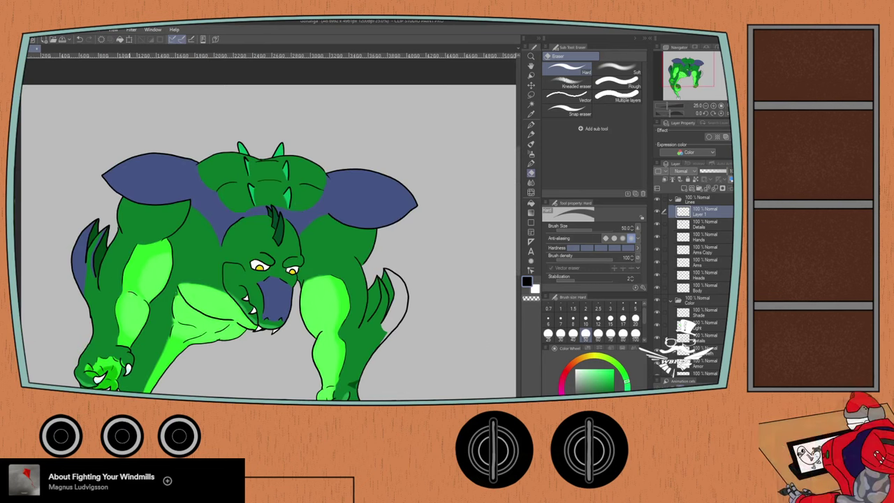
{"action": "left_click_drag", "start_coordinate": [96, 315], "coordinate": [127, 292]}
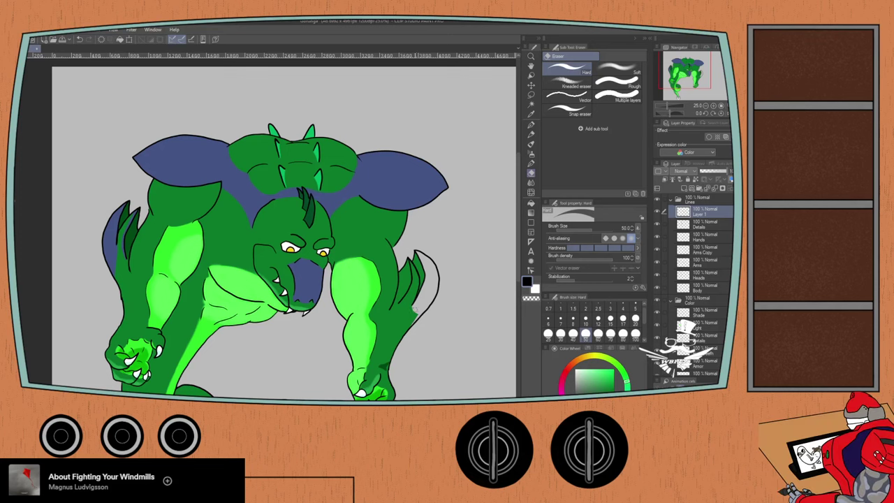
{"action": "scroll", "coordinate": [414, 326], "scroll_direction": "up", "scroll_amount": 1}
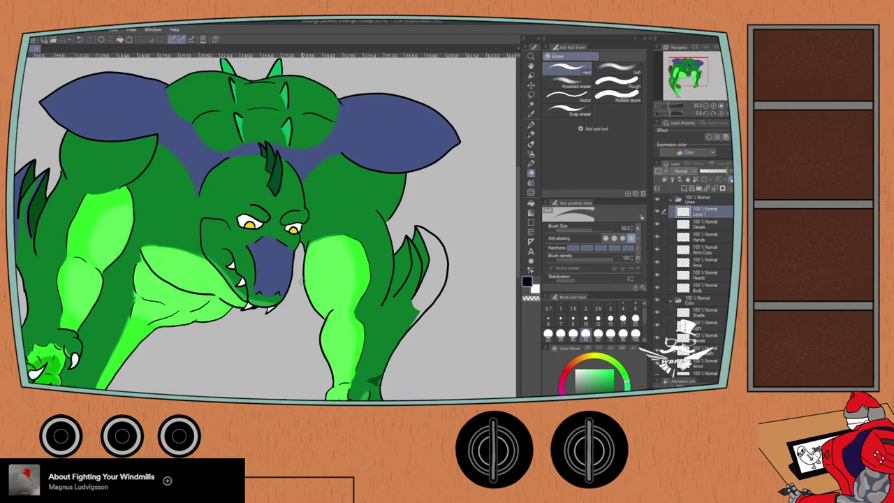
- Pick the creature's base green from the color set and choose the Milli pen marker at size 20
{"action": "left_click", "coordinate": [559, 348]}
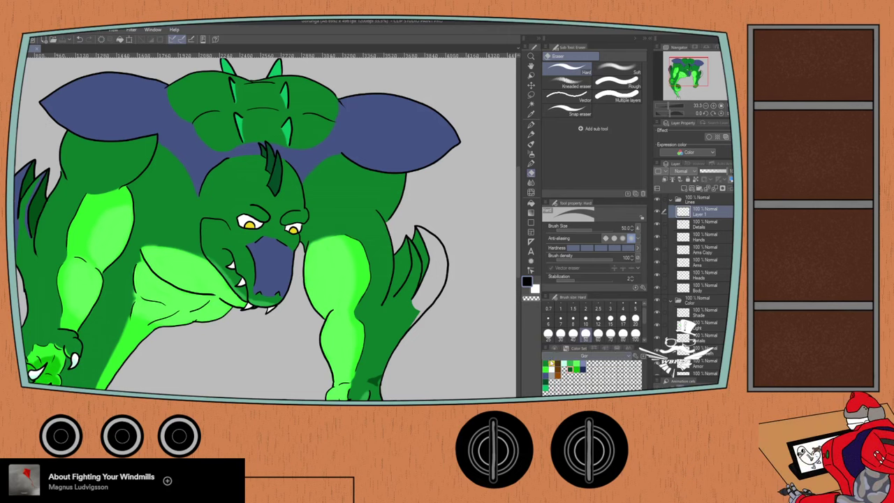
{"action": "left_click", "coordinate": [549, 362]}
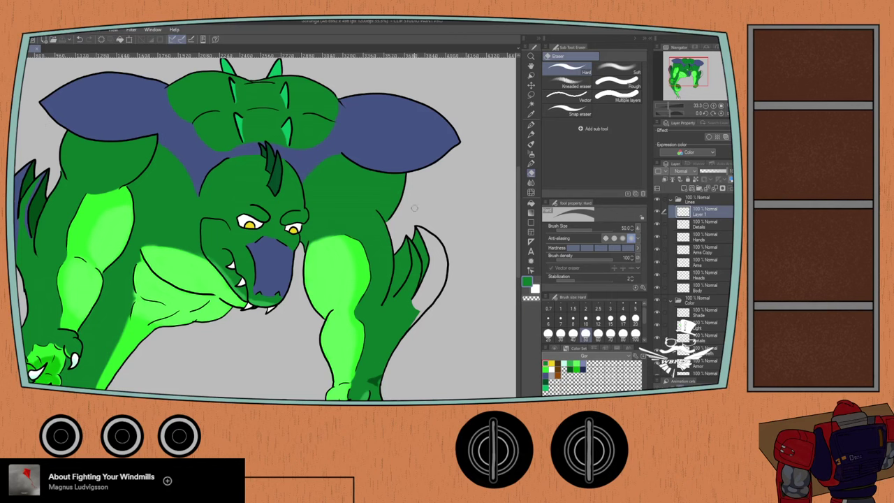
{"action": "key", "text": "p"}
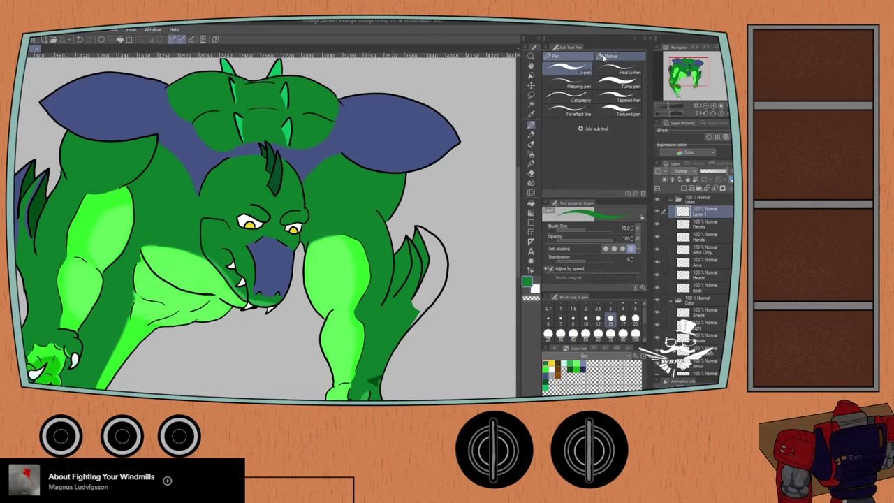
{"action": "key", "text": "p"}
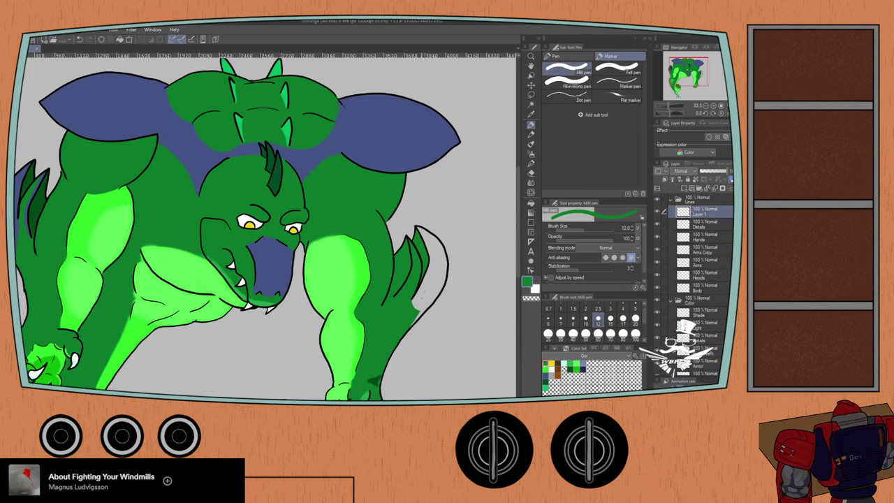
{"action": "left_click", "coordinate": [635, 319]}
- Enlarge the Milli pen to size 50, trying green strokes on Layer 1 in the fin's unfilled area and undoing them
{"action": "key", "text": "ctrl+plus"}
{"action": "mouse_move", "coordinate": [484, 321]}
{"action": "left_mouse_down"}
{"action": "mouse_move", "coordinate": [415, 328]}
{"action": "mouse_move", "coordinate": [422, 345]}
{"action": "mouse_move", "coordinate": [431, 334]}
{"action": "left_mouse_up"}
{"action": "key", "text": "ctrl+z"}
{"action": "key", "text": "ctrl+z"}
{"action": "key", "text": "bracketright"}
{"action": "key", "text": "bracketright"}
{"action": "key", "text": "bracketright"}
{"action": "key", "text": "bracketright"}
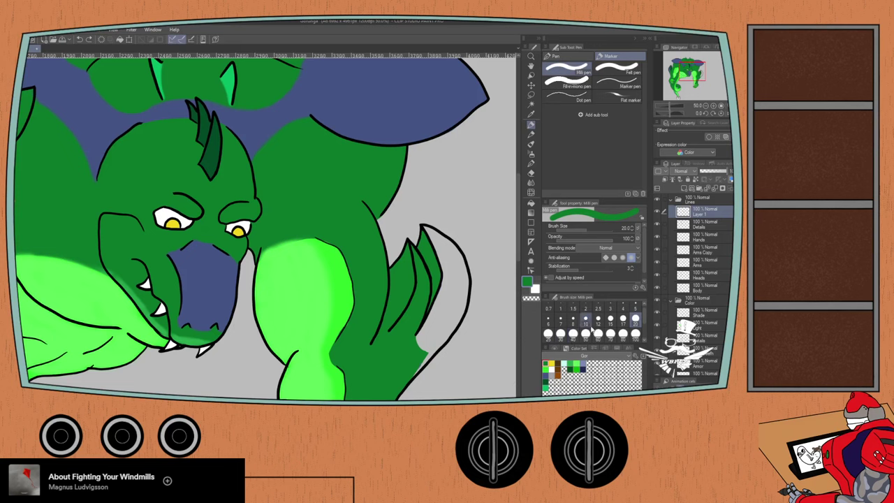
{"action": "mouse_move", "coordinate": [430, 327]}
{"action": "left_mouse_down"}
{"action": "mouse_move", "coordinate": [422, 334]}
{"action": "mouse_move", "coordinate": [445, 301]}
{"action": "left_mouse_up"}
{"action": "key", "text": "ctrl+z"}
{"action": "key", "text": "ctrl+z"}
{"action": "key", "text": "ctrl+z"}
{"action": "key", "text": "ctrl+z"}
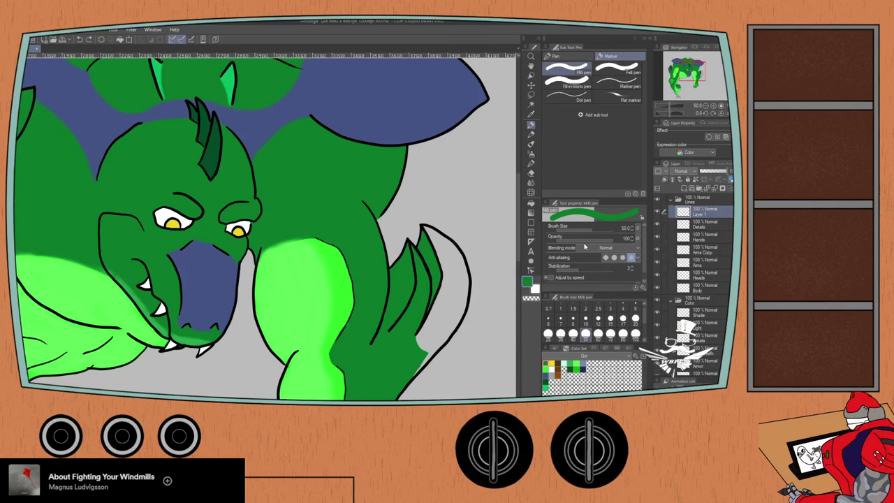
- Collapse the Lines folder and fill the fin's empty area with green on the Scales layer, up to the outer contour
{"action": "left_click", "coordinate": [669, 200]}
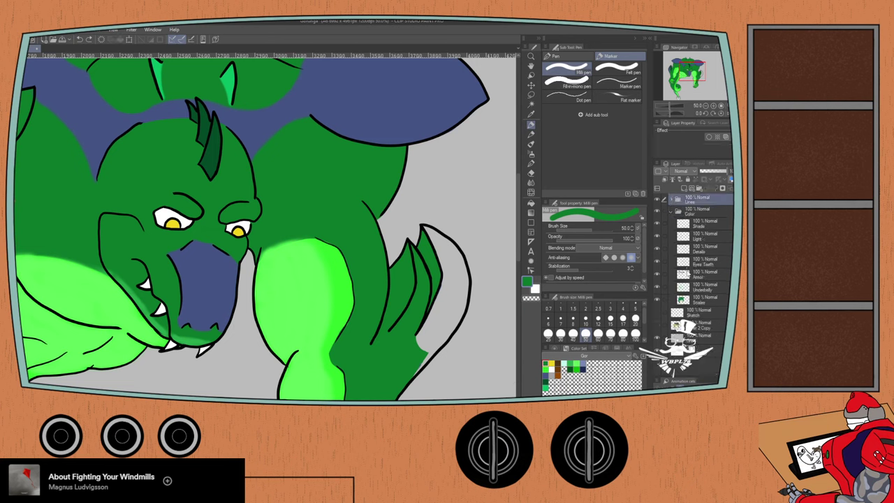
{"action": "left_click", "coordinate": [694, 299]}
{"action": "mouse_move", "coordinate": [435, 319]}
{"action": "left_mouse_down"}
{"action": "mouse_move", "coordinate": [410, 350]}
{"action": "mouse_move", "coordinate": [439, 320]}
{"action": "mouse_move", "coordinate": [439, 337]}
{"action": "mouse_move", "coordinate": [412, 372]}
{"action": "left_mouse_up"}
{"action": "mouse_move", "coordinate": [440, 339]}
{"action": "left_mouse_down"}
{"action": "mouse_move", "coordinate": [407, 376]}
{"action": "mouse_move", "coordinate": [448, 277]}
{"action": "mouse_move", "coordinate": [427, 327]}
{"action": "left_mouse_up"}
{"action": "mouse_move", "coordinate": [451, 274]}
{"action": "left_mouse_down"}
{"action": "mouse_move", "coordinate": [435, 348]}
{"action": "mouse_move", "coordinate": [465, 291]}
{"action": "mouse_move", "coordinate": [454, 313]}
{"action": "mouse_move", "coordinate": [459, 271]}
{"action": "mouse_move", "coordinate": [452, 285]}
{"action": "mouse_move", "coordinate": [456, 263]}
{"action": "left_mouse_up"}
{"action": "mouse_move", "coordinate": [464, 281]}
{"action": "left_mouse_down"}
{"action": "mouse_move", "coordinate": [445, 241]}
{"action": "mouse_move", "coordinate": [441, 249]}
{"action": "left_mouse_up"}
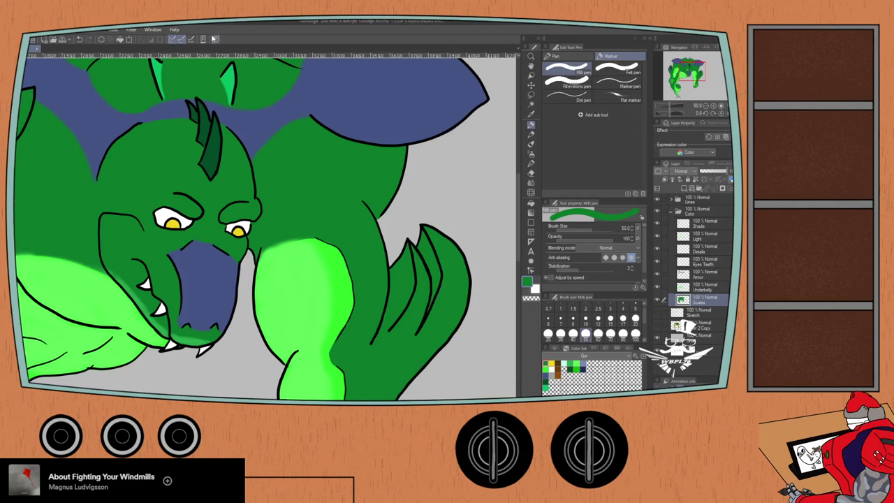
- On the Armor layer, paint the upper part of the right forearm fin's outer section in the armor blue
{"action": "key", "text": "ctrl+minus"}
{"action": "left_click_drag", "start_coordinate": [72, 329], "coordinate": [201, 283]}
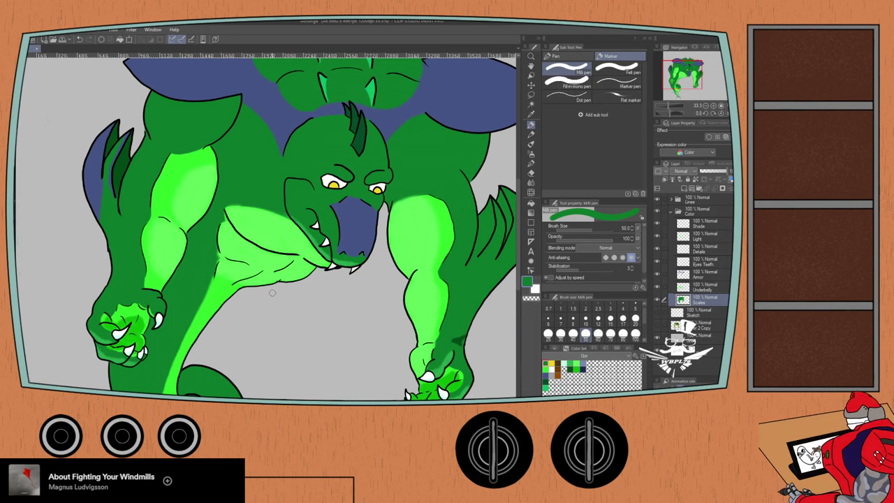
{"action": "scroll", "coordinate": [272, 292], "scroll_direction": "right", "scroll_amount": 6}
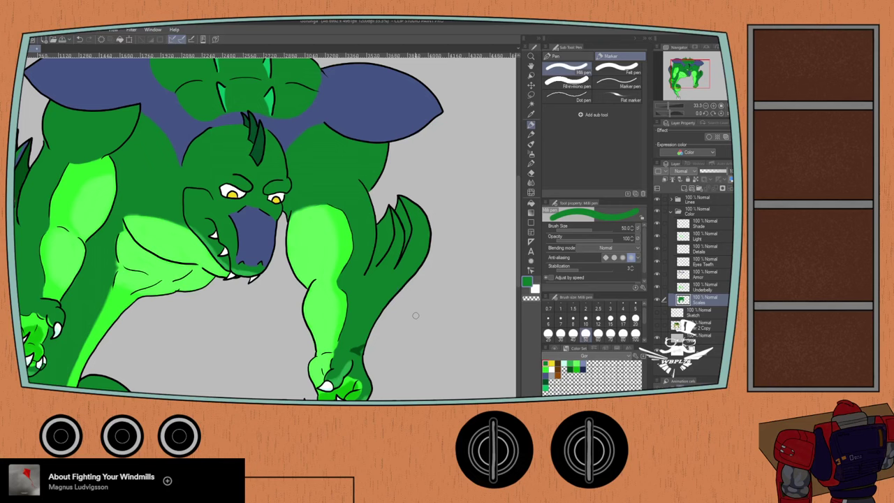
{"action": "left_click", "coordinate": [698, 273]}
{"action": "left_click", "coordinate": [545, 375]}
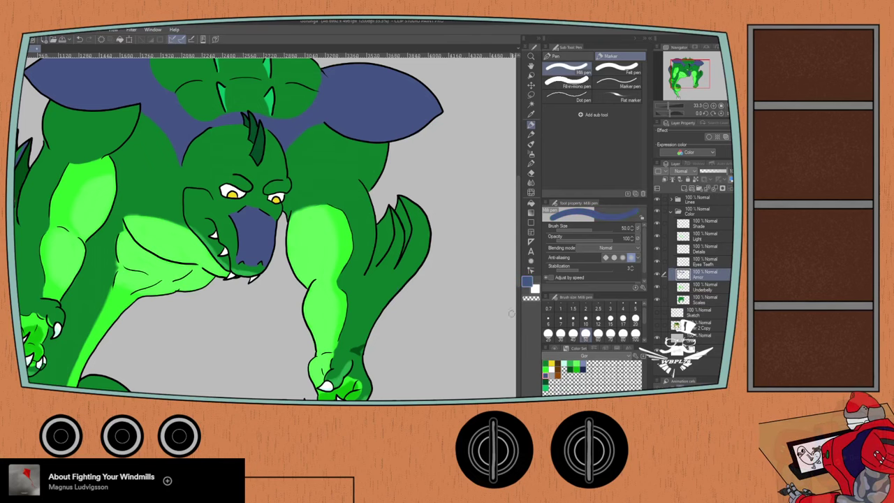
{"action": "scroll", "coordinate": [366, 217], "scroll_direction": "up", "scroll_amount": 1}
{"action": "scroll", "coordinate": [393, 229], "scroll_direction": "up", "scroll_amount": 1}
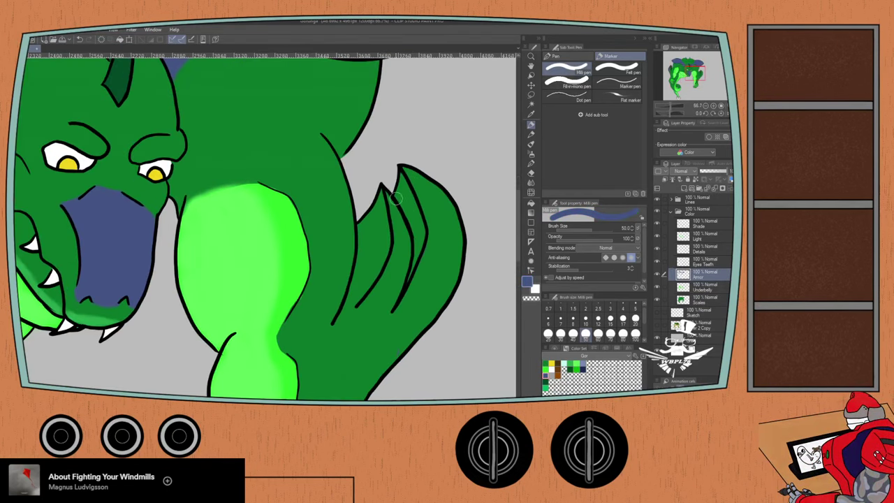
{"action": "mouse_move", "coordinate": [403, 207]}
{"action": "left_mouse_down"}
{"action": "mouse_move", "coordinate": [357, 217]}
{"action": "mouse_move", "coordinate": [361, 180]}
{"action": "mouse_move", "coordinate": [403, 218]}
{"action": "mouse_move", "coordinate": [412, 259]}
{"action": "mouse_move", "coordinate": [408, 233]}
{"action": "mouse_move", "coordinate": [374, 197]}
{"action": "mouse_move", "coordinate": [400, 266]}
{"action": "mouse_move", "coordinate": [406, 244]}
{"action": "mouse_move", "coordinate": [414, 276]}
{"action": "mouse_move", "coordinate": [421, 260]}
{"action": "mouse_move", "coordinate": [395, 251]}
{"action": "mouse_move", "coordinate": [395, 279]}
{"action": "mouse_move", "coordinate": [406, 275]}
{"action": "mouse_move", "coordinate": [377, 280]}
{"action": "mouse_move", "coordinate": [376, 301]}
{"action": "mouse_move", "coordinate": [392, 284]}
{"action": "left_mouse_up"}
{"action": "scroll", "coordinate": [397, 258], "scroll_direction": "down", "scroll_amount": 1}
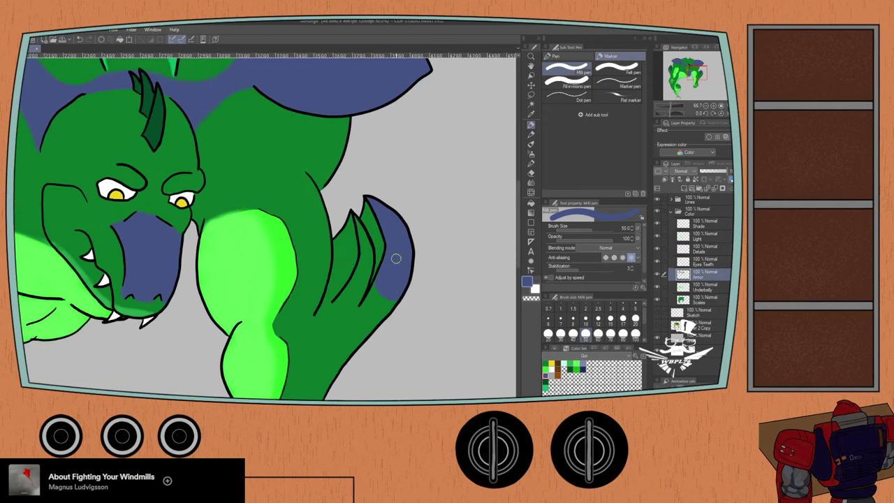
- Extend the blue down the fin's outer section toward the forearm, undoing the thin first stroke and repainting it wider
{"action": "scroll", "coordinate": [386, 270], "scroll_direction": "up", "scroll_amount": 1}
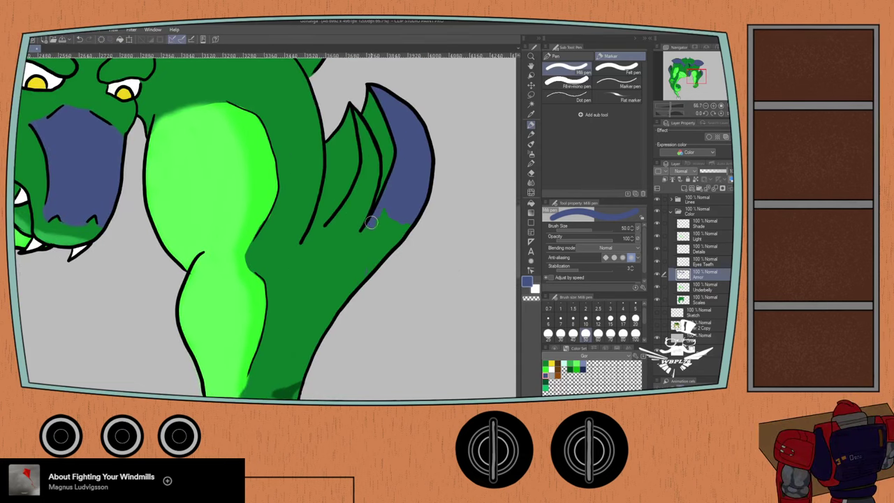
{"action": "left_click_drag", "start_coordinate": [366, 235], "coordinate": [361, 300]}
{"action": "key", "text": "ctrl+z"}
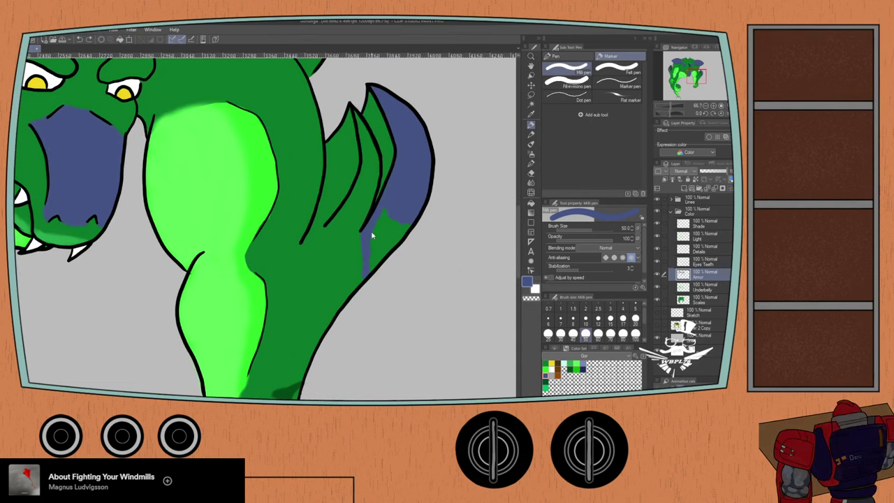
{"action": "key", "text": "ctrl+z"}
{"action": "mouse_move", "coordinate": [384, 208]}
{"action": "left_mouse_down"}
{"action": "mouse_move", "coordinate": [377, 253]}
{"action": "mouse_move", "coordinate": [387, 223]}
{"action": "mouse_move", "coordinate": [393, 217]}
{"action": "mouse_move", "coordinate": [392, 244]}
{"action": "mouse_move", "coordinate": [406, 226]}
{"action": "mouse_move", "coordinate": [364, 292]}
{"action": "left_mouse_up"}
- Soften the blue area's lower inner edge with the Soft airbrush and erase the overspill outside the fin contour
{"action": "key", "text": "e"}
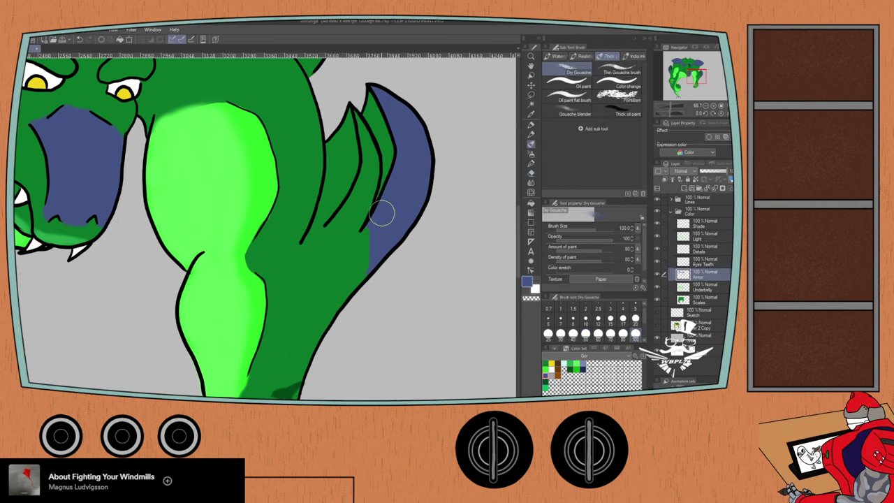
{"action": "key", "text": "b"}
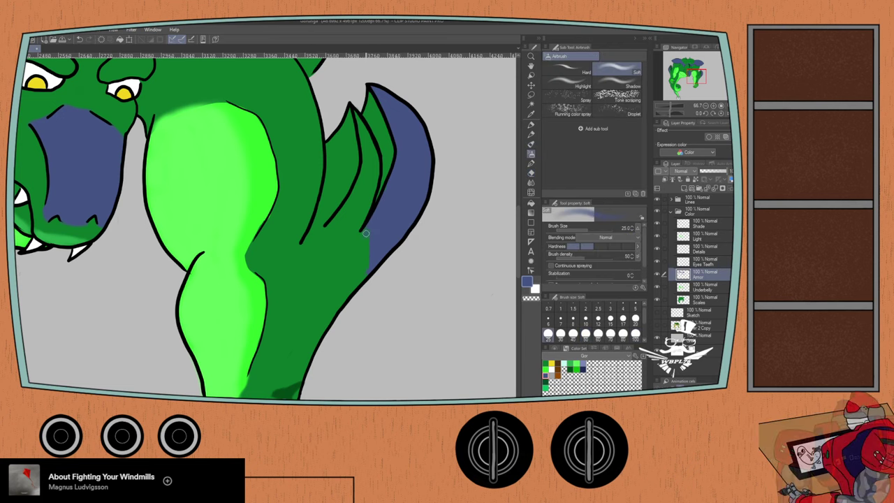
{"action": "left_click_drag", "start_coordinate": [363, 248], "coordinate": [361, 285]}
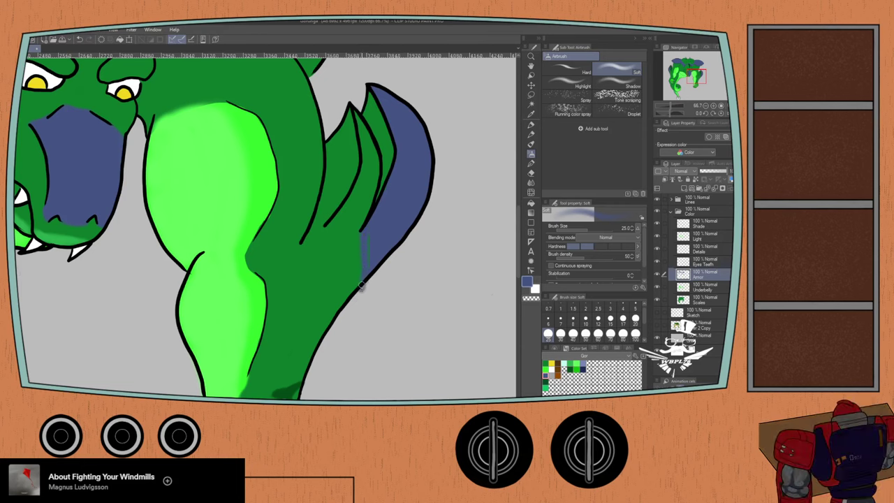
{"action": "mouse_move", "coordinate": [370, 241]}
{"action": "left_mouse_down"}
{"action": "mouse_move", "coordinate": [371, 261]}
{"action": "mouse_move", "coordinate": [370, 230]}
{"action": "left_mouse_up"}
{"action": "key", "text": "e"}
{"action": "left_click_drag", "start_coordinate": [354, 299], "coordinate": [371, 281]}
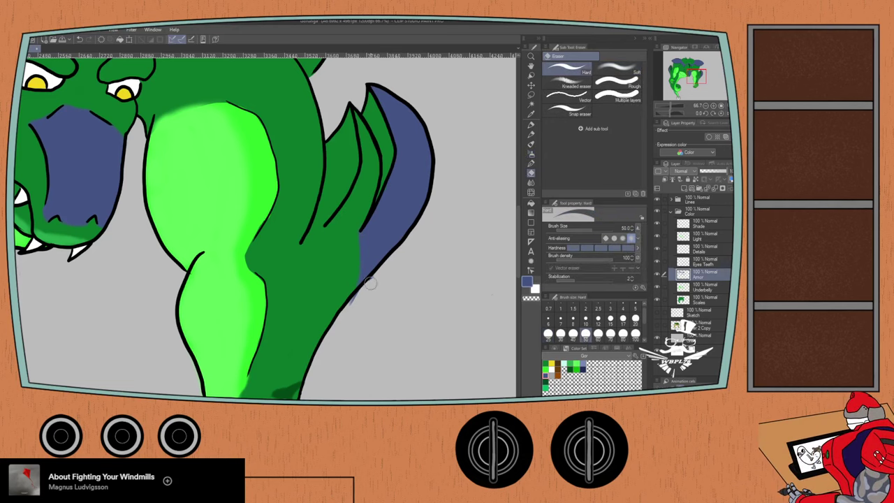
- Paint a narrow blue strip along the fin's inner spine line with the Milli pen and widen it with the Soft airbrush, both at size 15
{"action": "key", "text": "m"}
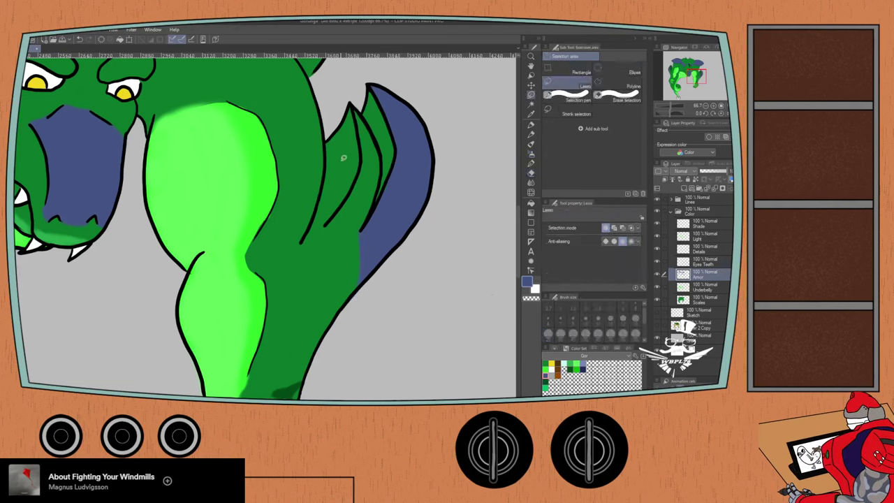
{"action": "key", "text": "p"}
{"action": "scroll", "coordinate": [353, 150], "scroll_direction": "up", "scroll_amount": 2}
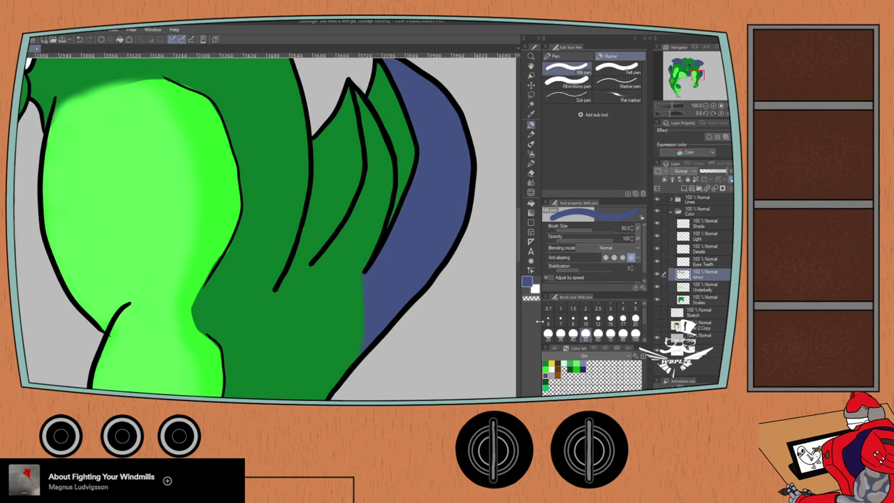
{"action": "left_click", "coordinate": [548, 333]}
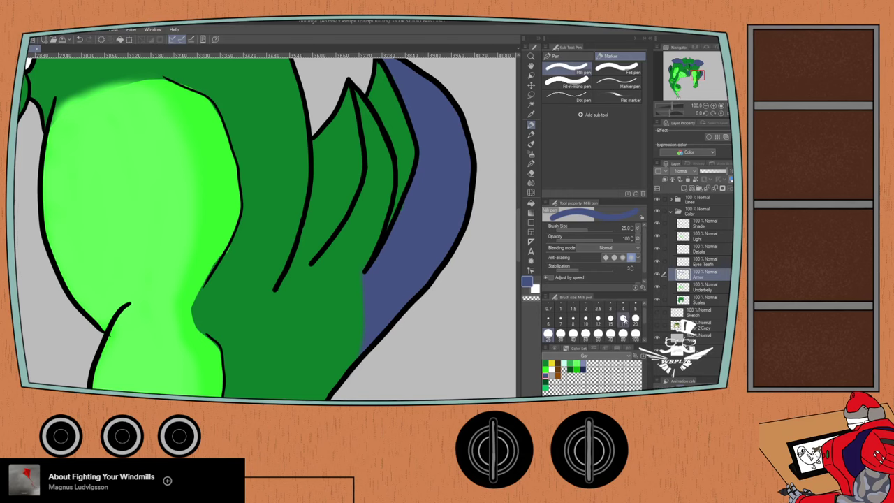
{"action": "left_click", "coordinate": [623, 319]}
{"action": "left_click", "coordinate": [610, 320]}
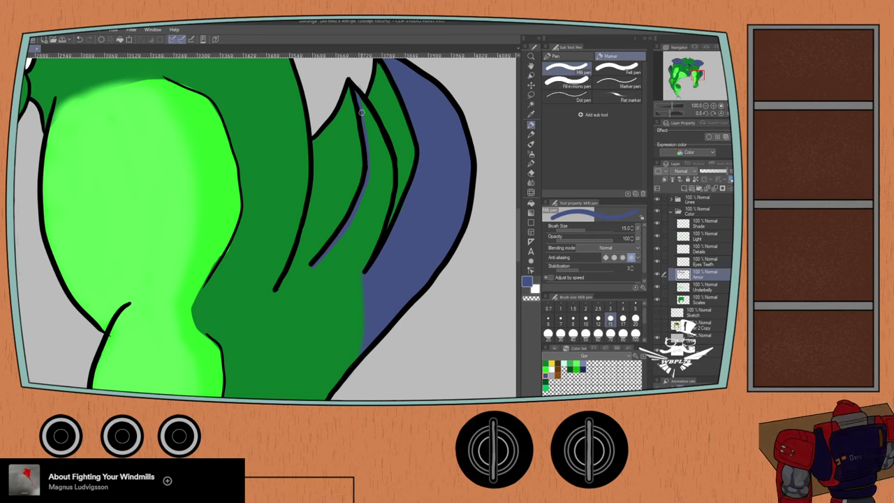
{"action": "key", "text": "b"}
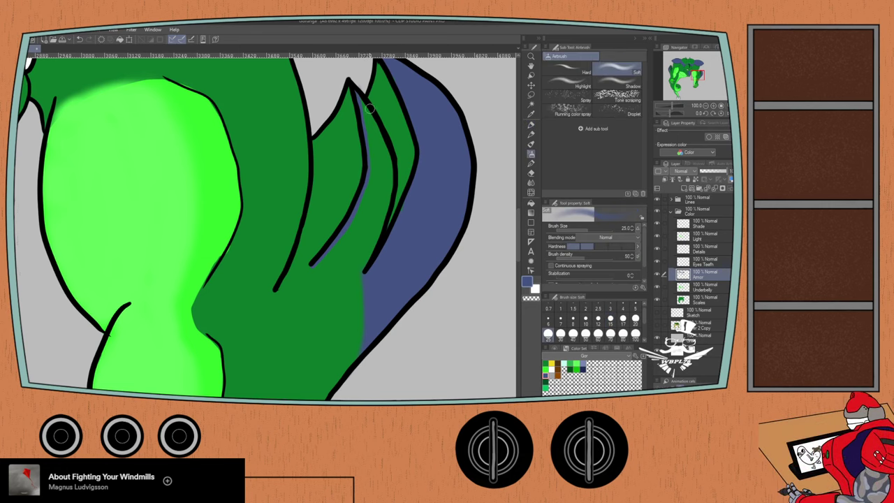
{"action": "left_click", "coordinate": [610, 320]}
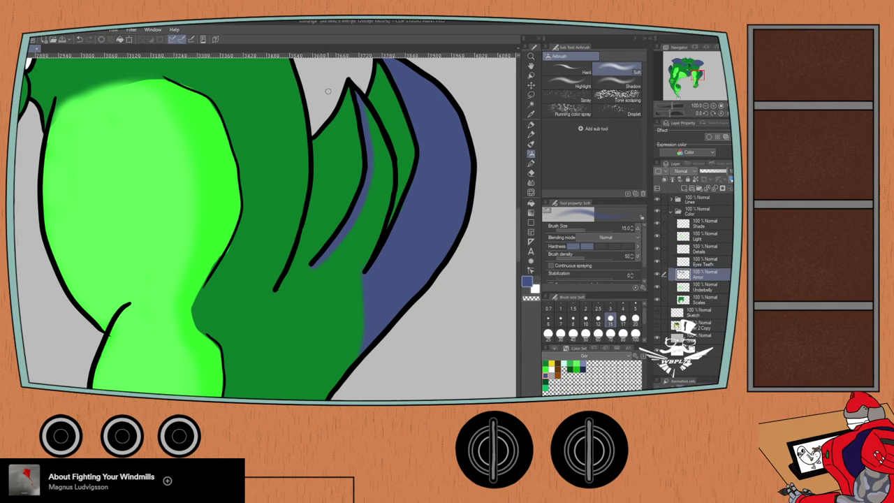
- Show the reference picture layer (2 Copy) beneath the drawing and compare it with the whole creature
{"action": "scroll", "coordinate": [321, 93], "scroll_direction": "down", "scroll_amount": 3}
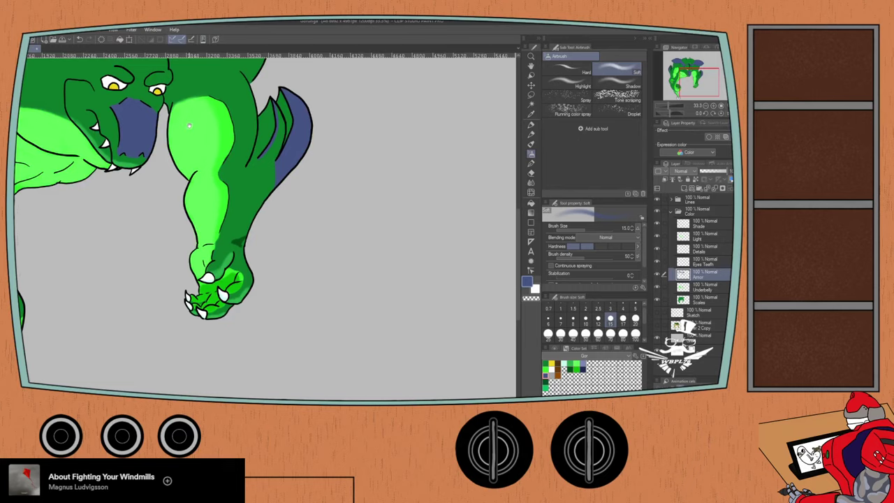
{"action": "left_click_drag", "start_coordinate": [178, 98], "coordinate": [283, 191]}
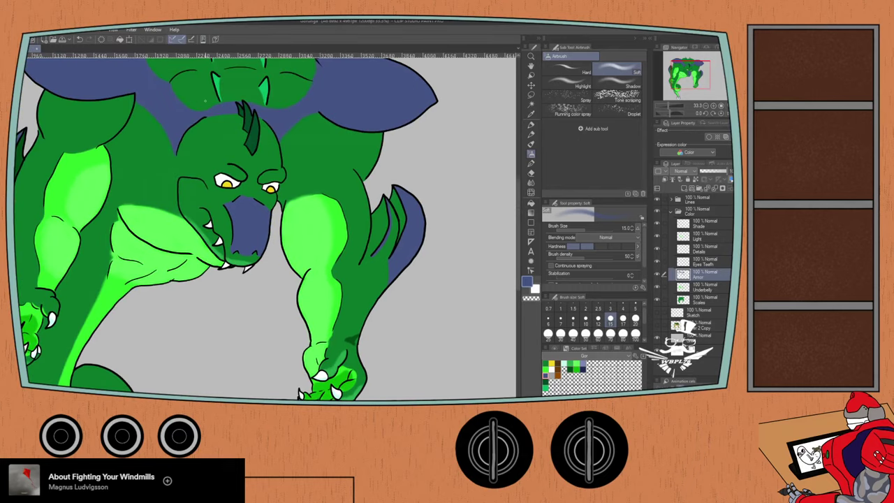
{"action": "left_click_drag", "start_coordinate": [198, 216], "coordinate": [316, 181]}
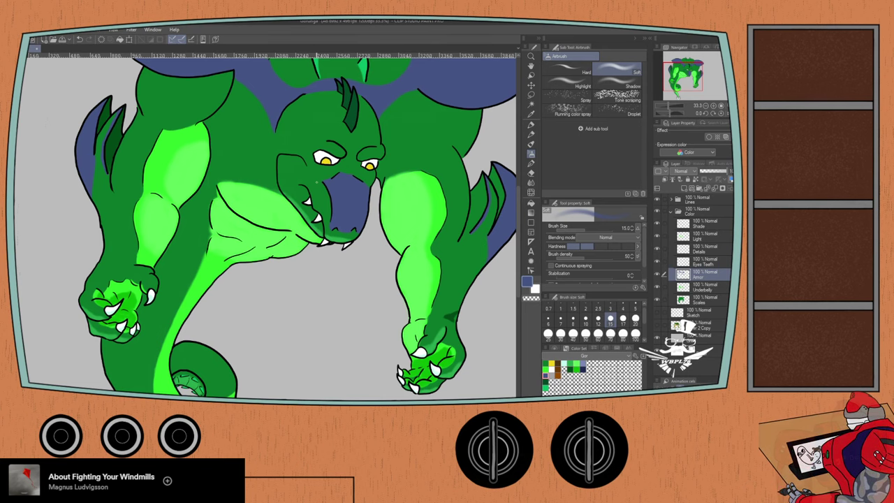
{"action": "scroll", "coordinate": [316, 183], "scroll_direction": "down", "scroll_amount": 1}
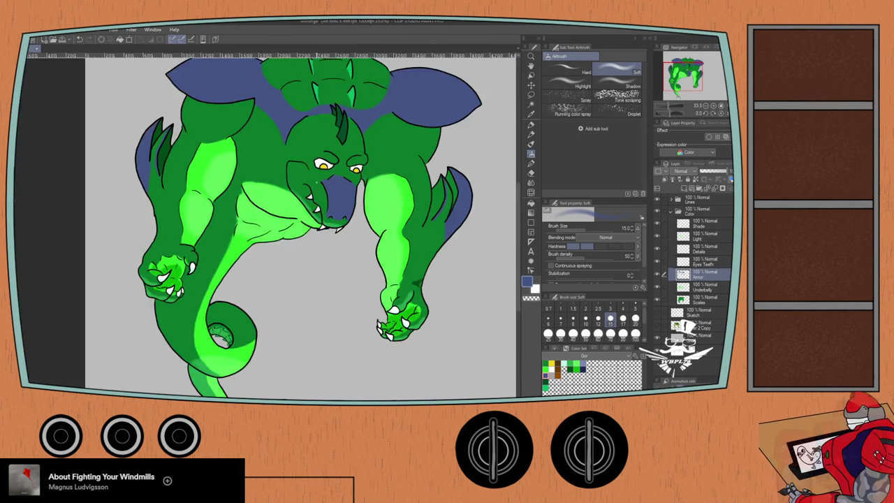
{"action": "left_click", "coordinate": [657, 326]}
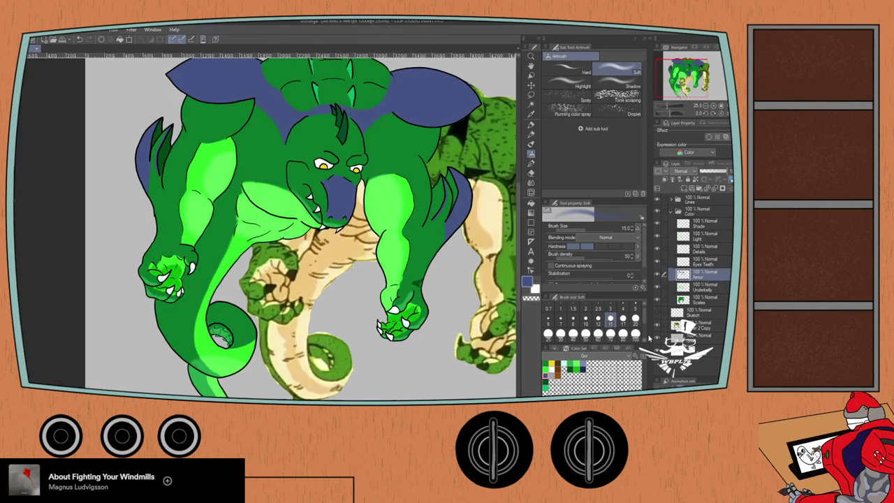
{"action": "key", "text": "ctrl+minus"}
{"action": "key", "text": "ctrl+minus"}
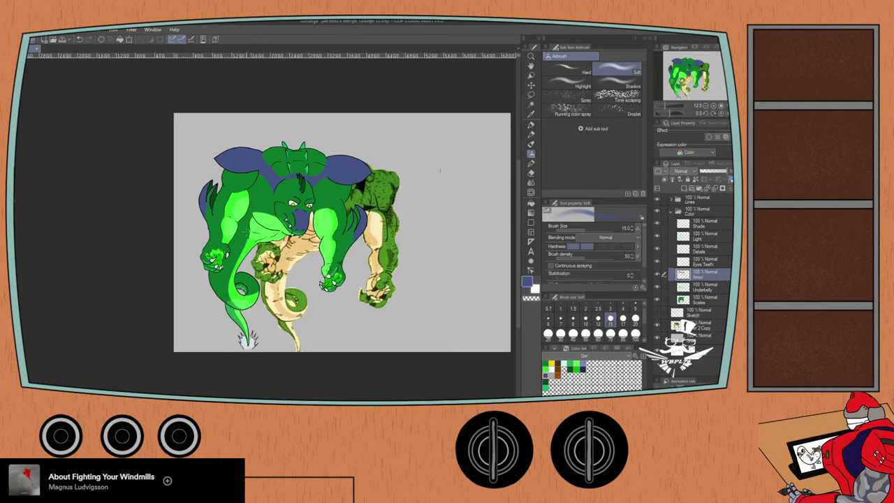
- Move the reference picture (2 Copy) sideways and slightly down so that it stands beside the drawn creature
{"action": "key", "text": "ctrl+t"}
{"action": "left_click", "coordinate": [297, 308]}
{"action": "left_click", "coordinate": [703, 326]}
{"action": "key", "text": "ctrl+t"}
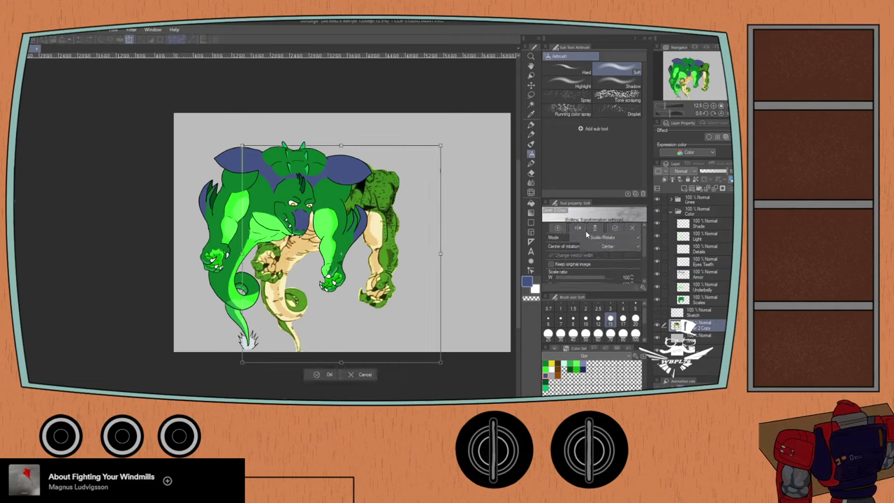
{"action": "mouse_move", "coordinate": [309, 275]}
{"action": "left_mouse_down"}
{"action": "mouse_move", "coordinate": [395, 259]}
{"action": "mouse_move", "coordinate": [379, 266]}
{"action": "mouse_move", "coordinate": [399, 263]}
{"action": "mouse_move", "coordinate": [408, 324]}
{"action": "left_mouse_up"}
{"action": "left_click", "coordinate": [419, 362]}
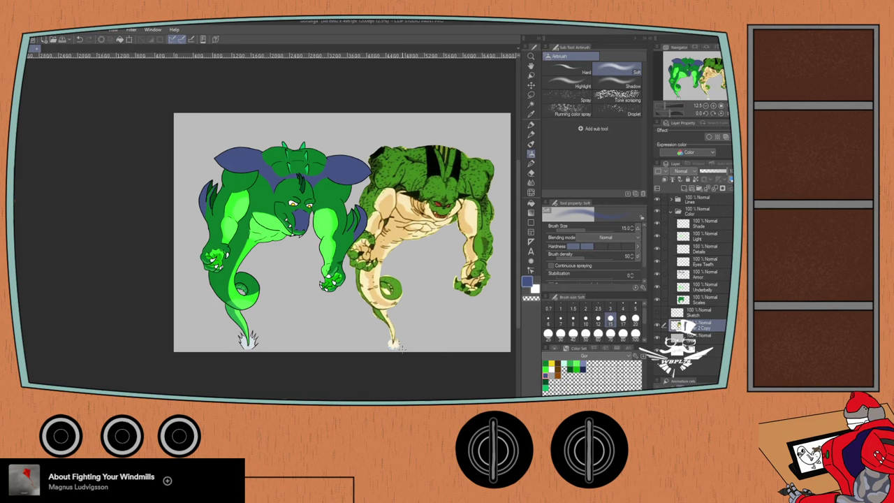
- Compare the creature's head, arms and belly up close and as a whole with the reference picture beside it
{"action": "scroll", "coordinate": [402, 349], "scroll_direction": "up", "scroll_amount": 2}
{"action": "left_click_drag", "start_coordinate": [301, 210], "coordinate": [395, 336]}
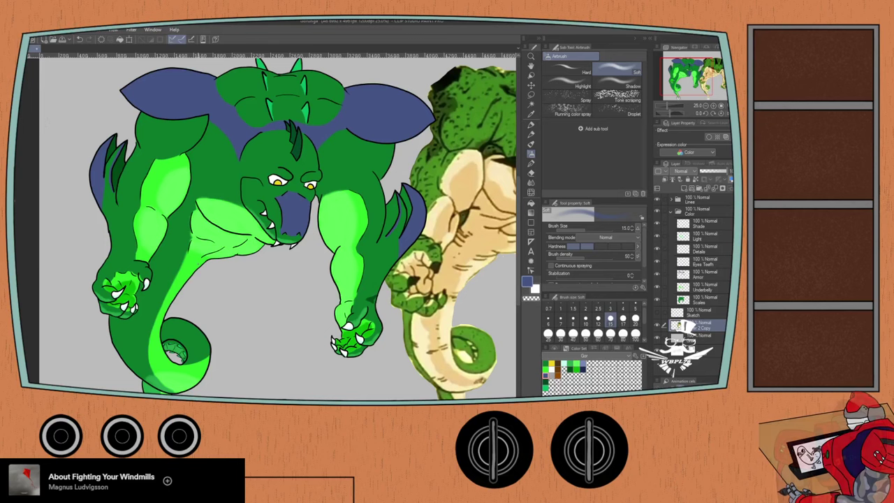
{"action": "scroll", "coordinate": [198, 264], "scroll_direction": "down", "scroll_amount": 2}
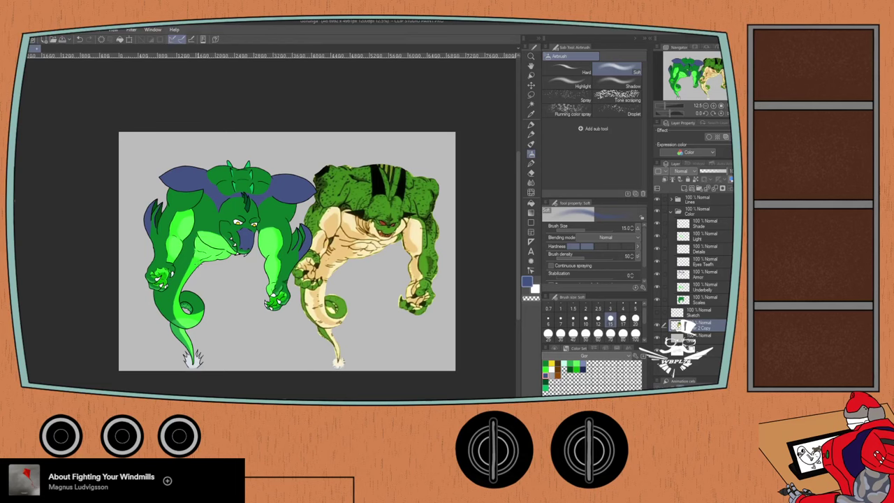
{"action": "key", "text": "ctrl+plus"}
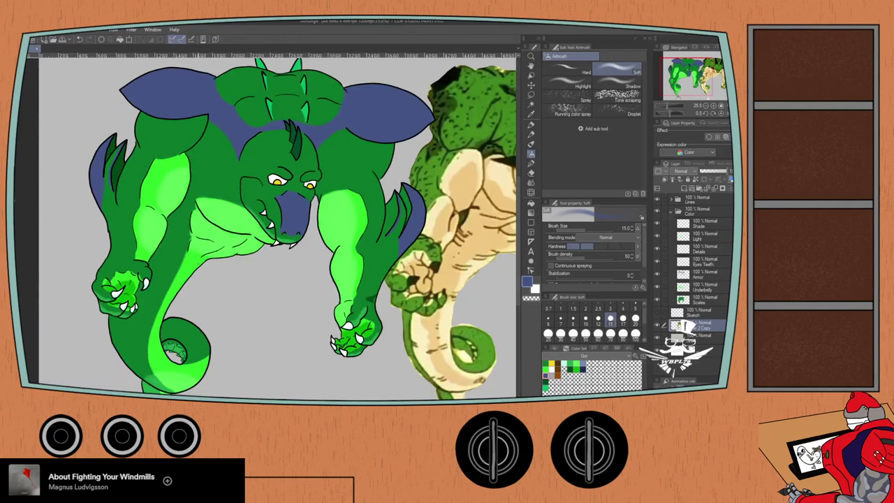
{"action": "key", "text": "ctrl+minus"}
{"action": "key", "text": "ctrl+plus"}
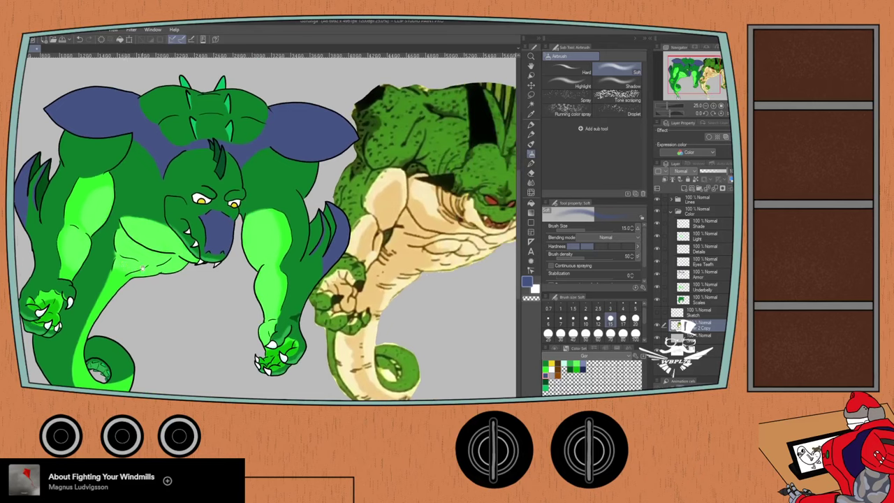
{"action": "left_click_drag", "start_coordinate": [135, 270], "coordinate": [92, 276]}
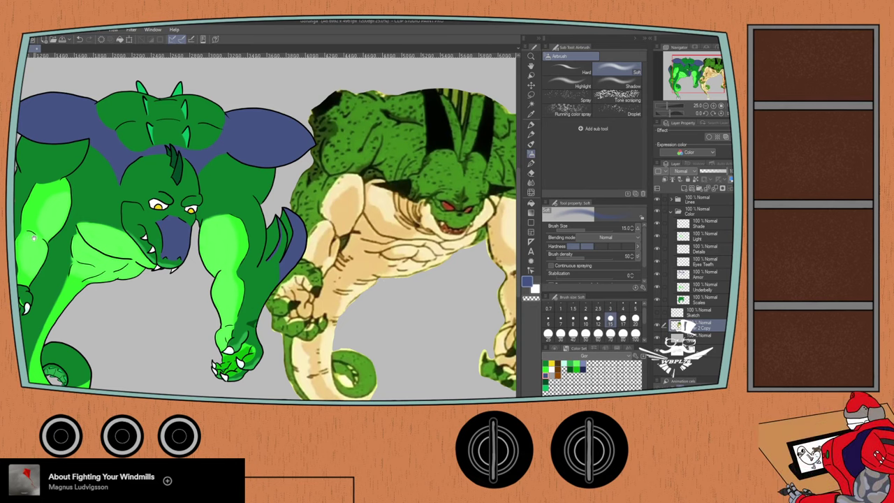
{"action": "left_click_drag", "start_coordinate": [132, 206], "coordinate": [236, 220]}
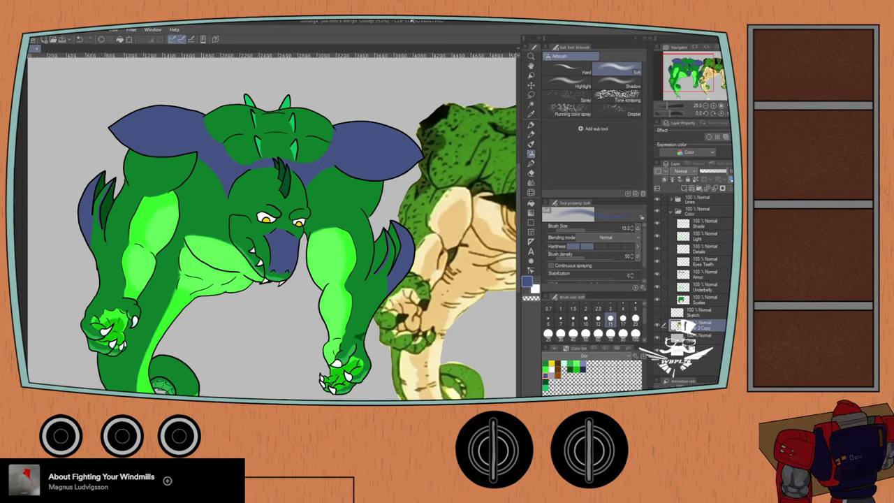
{"action": "double_click", "coordinate": [275, 21]}
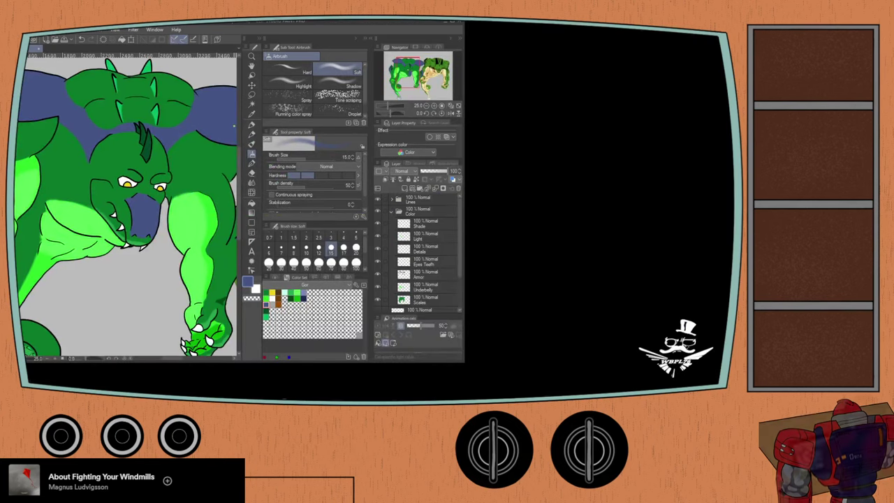
{"action": "left_click_drag", "start_coordinate": [454, 23], "coordinate": [493, 22]}
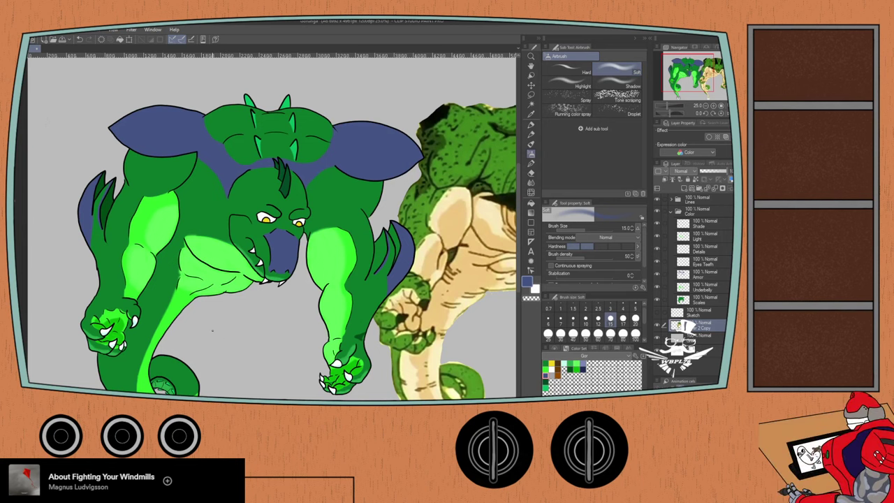
{"action": "left_click_drag", "start_coordinate": [241, 339], "coordinate": [162, 307]}
{"action": "scroll", "coordinate": [160, 308], "scroll_direction": "up", "scroll_amount": 1}
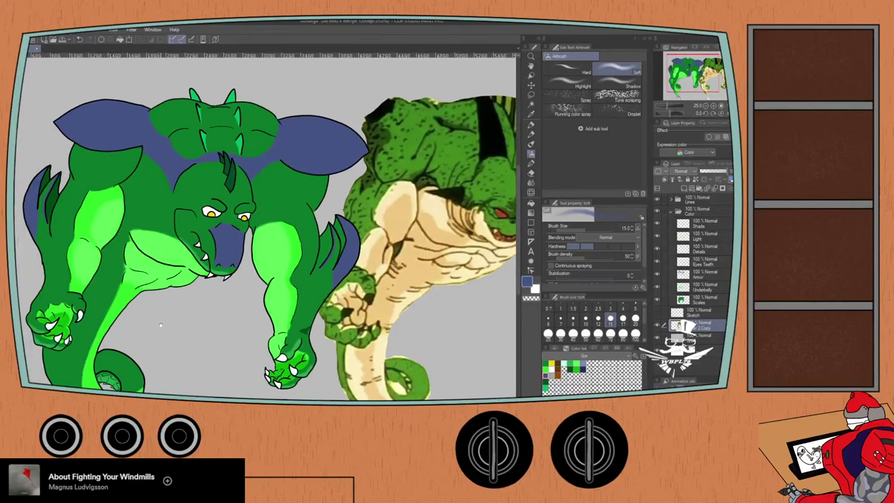
{"action": "left_click_drag", "start_coordinate": [173, 332], "coordinate": [203, 337]}
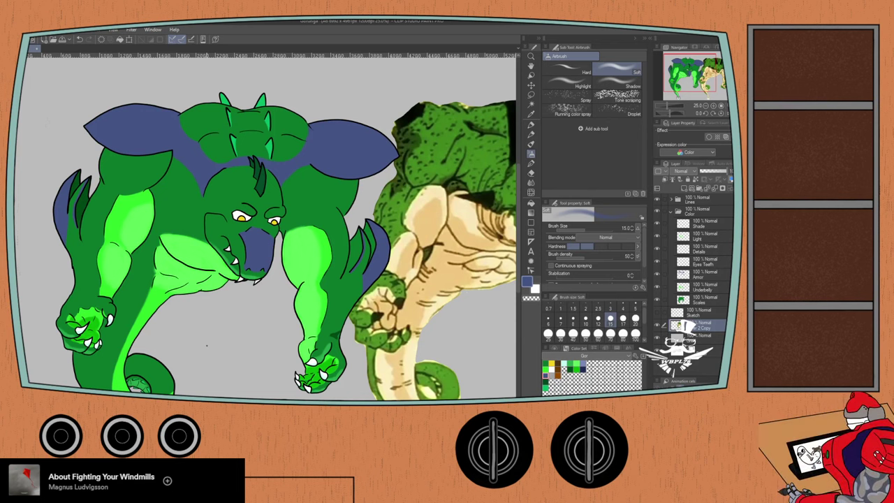
- Shade the innermost spike of the right forearm fin dark green on the Shade layer with the Soft airbrush at size 40
{"action": "left_click", "coordinate": [695, 225]}
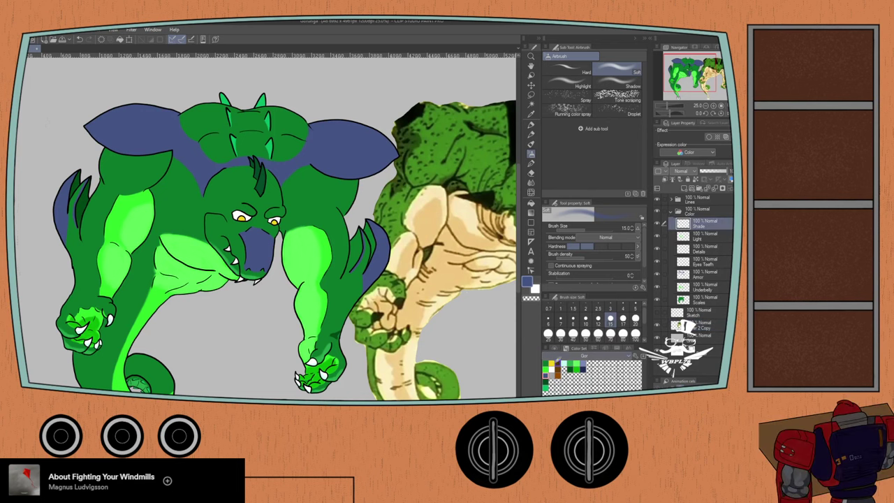
{"action": "left_click", "coordinate": [570, 370]}
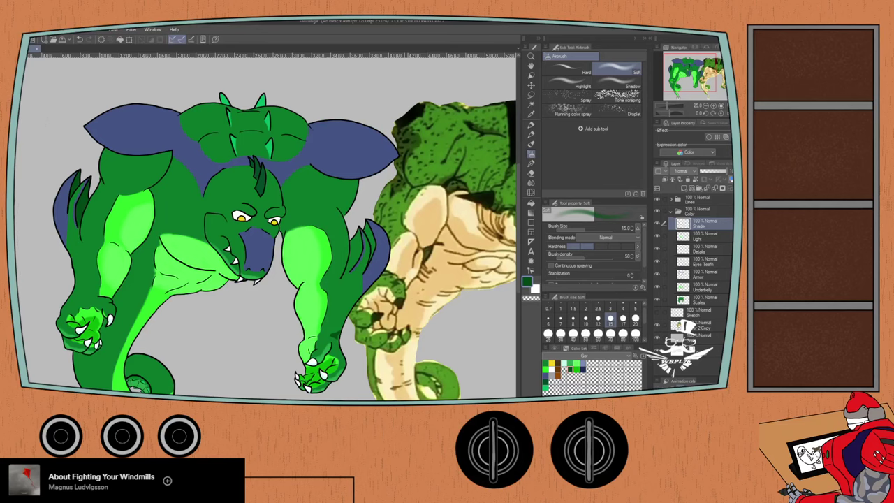
{"action": "scroll", "coordinate": [378, 330], "scroll_direction": "up", "scroll_amount": 2}
{"action": "left_click_drag", "start_coordinate": [317, 185], "coordinate": [318, 233]}
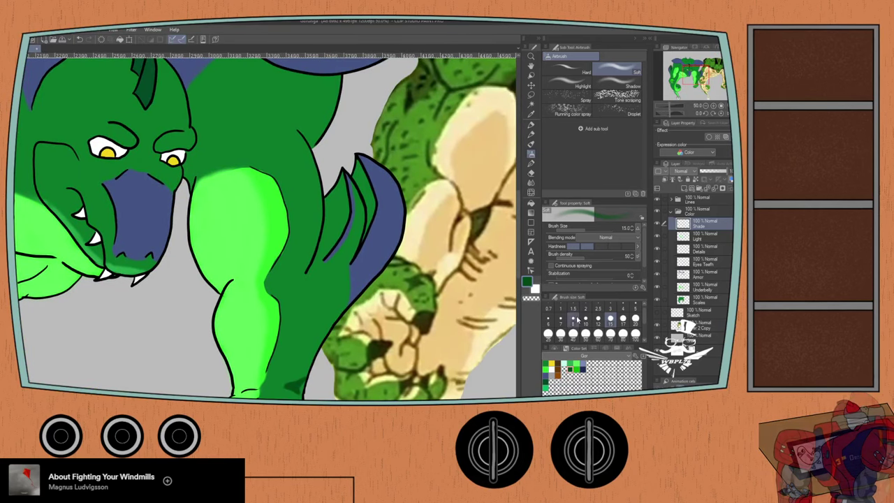
{"action": "left_click", "coordinate": [635, 320]}
{"action": "left_click", "coordinate": [573, 334]}
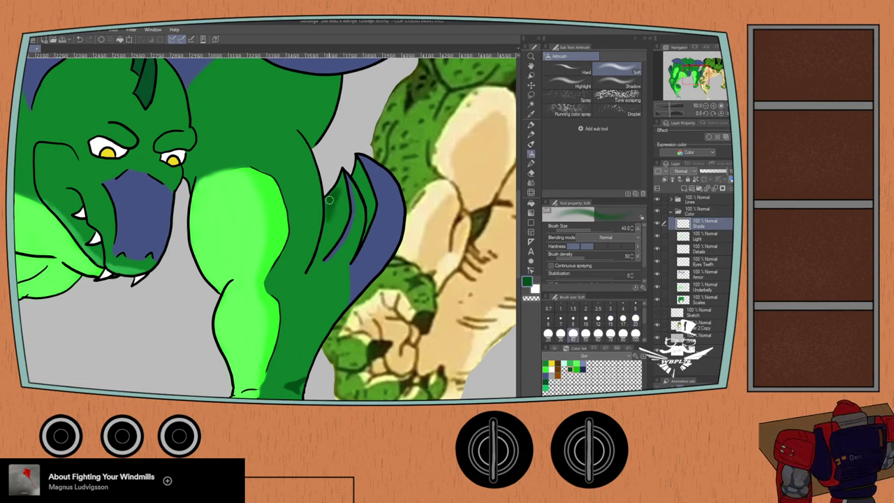
{"action": "mouse_move", "coordinate": [321, 252]}
{"action": "left_mouse_down"}
{"action": "mouse_move", "coordinate": [347, 207]}
{"action": "mouse_move", "coordinate": [337, 238]}
{"action": "mouse_move", "coordinate": [339, 199]}
{"action": "left_mouse_up"}
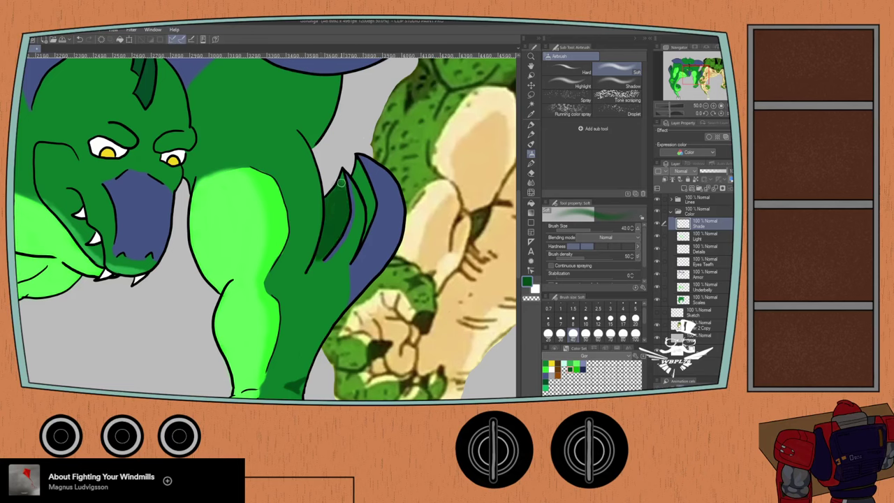
- Shade the right fin's next spike dark green beside the blue area, using the Soft airbrush at size 40 and refining at size 15
{"action": "scroll", "coordinate": [143, 223], "scroll_direction": "down", "scroll_amount": 2}
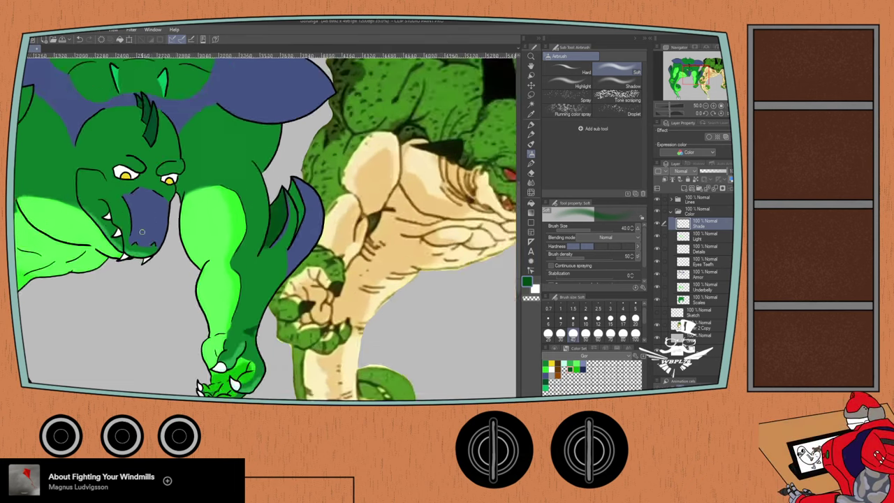
{"action": "left_click_drag", "start_coordinate": [143, 224], "coordinate": [283, 254]}
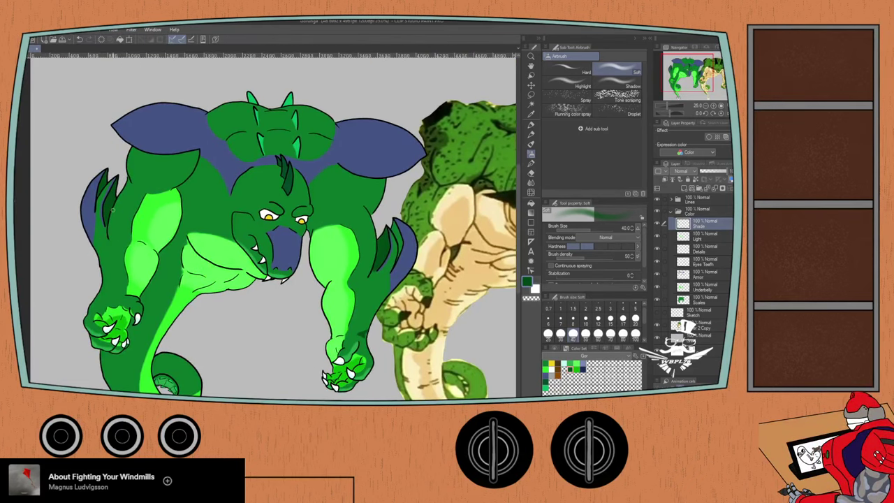
{"action": "scroll", "coordinate": [113, 210], "scroll_direction": "down", "scroll_amount": 2}
{"action": "scroll", "coordinate": [380, 203], "scroll_direction": "up", "scroll_amount": 3}
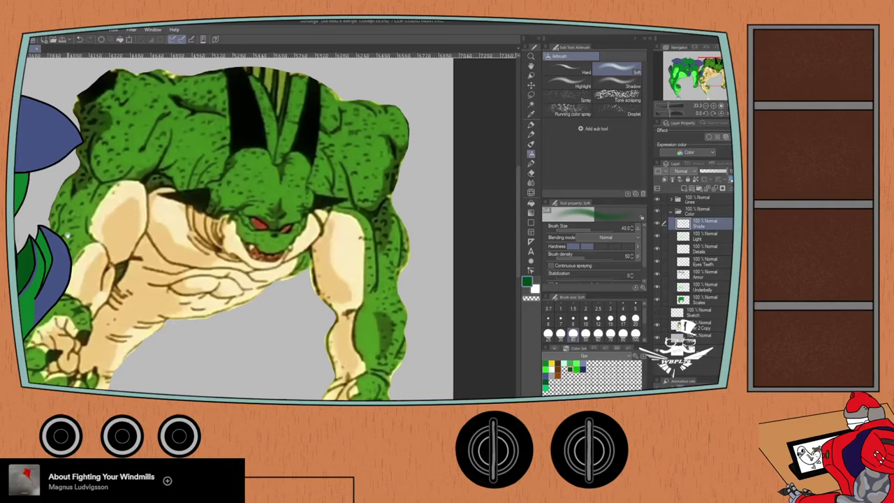
{"action": "mouse_move", "coordinate": [67, 235]}
{"action": "left_mouse_down"}
{"action": "mouse_move", "coordinate": [202, 233]}
{"action": "mouse_move", "coordinate": [160, 248]}
{"action": "mouse_move", "coordinate": [172, 277]}
{"action": "left_mouse_up"}
{"action": "scroll", "coordinate": [202, 234], "scroll_direction": "up", "scroll_amount": 1}
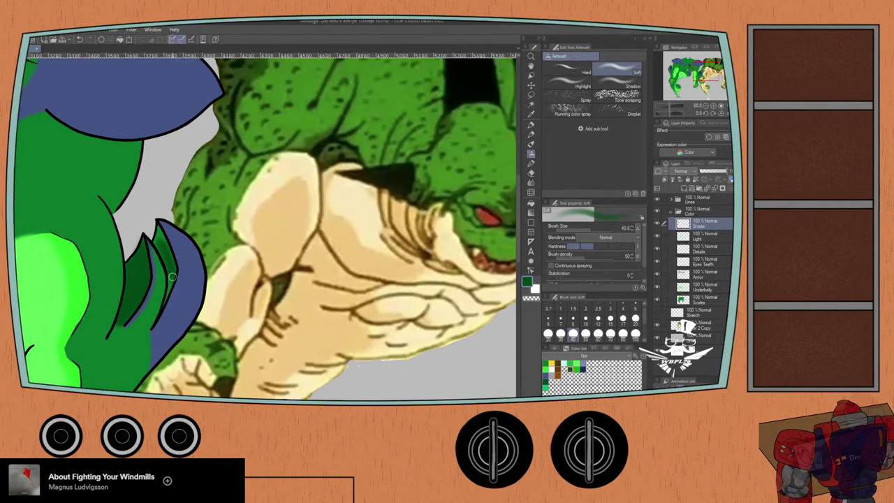
{"action": "scroll", "coordinate": [172, 277], "scroll_direction": "up", "scroll_amount": 1}
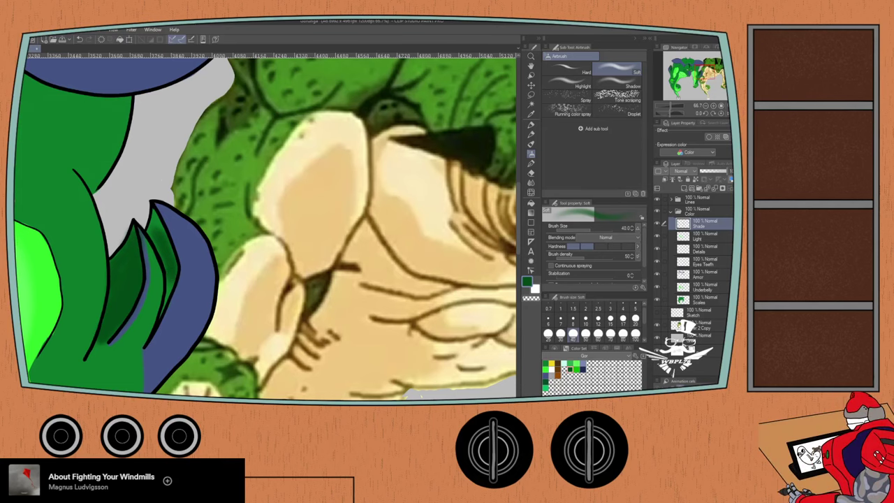
{"action": "left_click_drag", "start_coordinate": [153, 241], "coordinate": [190, 208]}
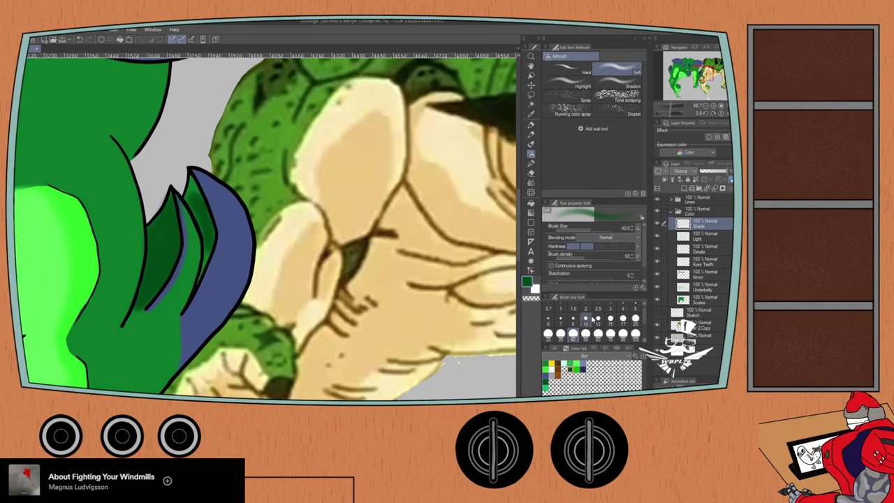
{"action": "left_click", "coordinate": [610, 319]}
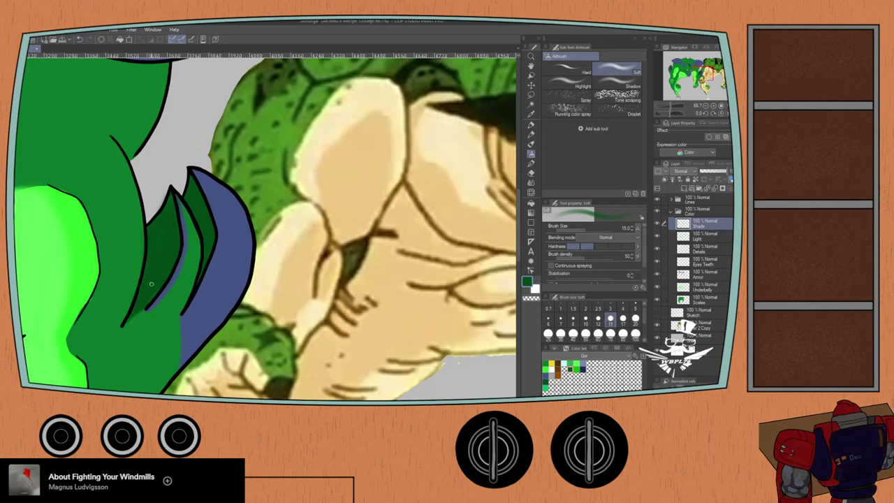
- Touch up the blue strip along the left forearm fin's inner spine with the Soft airbrush at size 15, undoing one stroke and repainting it
{"action": "scroll", "coordinate": [151, 265], "scroll_direction": "down", "scroll_amount": 5}
{"action": "left_click_drag", "start_coordinate": [46, 192], "coordinate": [215, 190]}
{"action": "scroll", "coordinate": [160, 203], "scroll_direction": "up", "scroll_amount": 2}
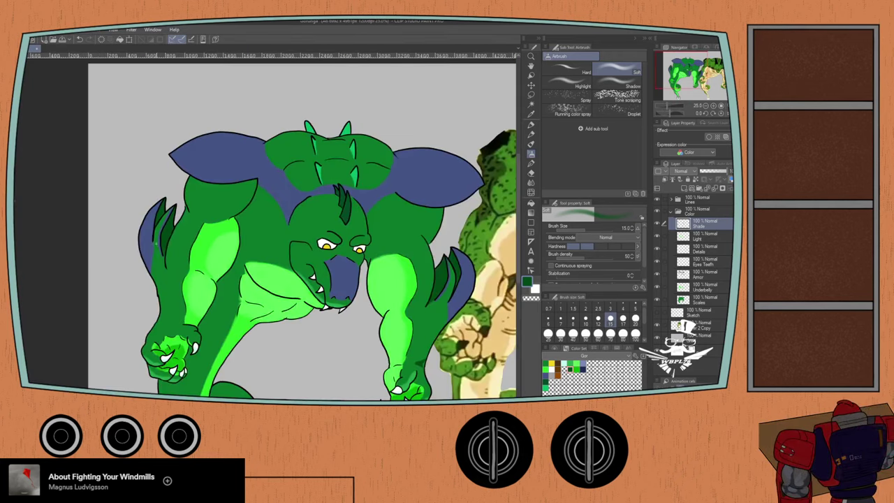
{"action": "scroll", "coordinate": [155, 249], "scroll_direction": "up", "scroll_amount": 1}
{"action": "scroll", "coordinate": [156, 252], "scroll_direction": "up", "scroll_amount": 1}
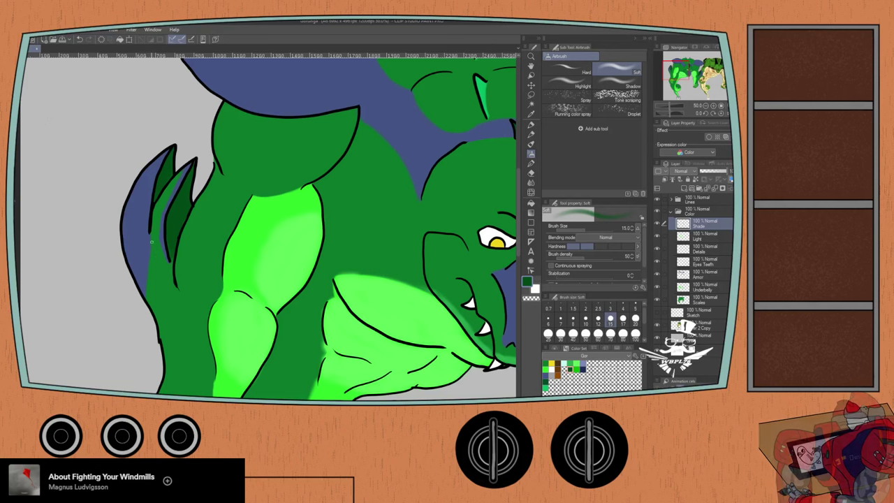
{"action": "scroll", "coordinate": [151, 239], "scroll_direction": "up", "scroll_amount": 1}
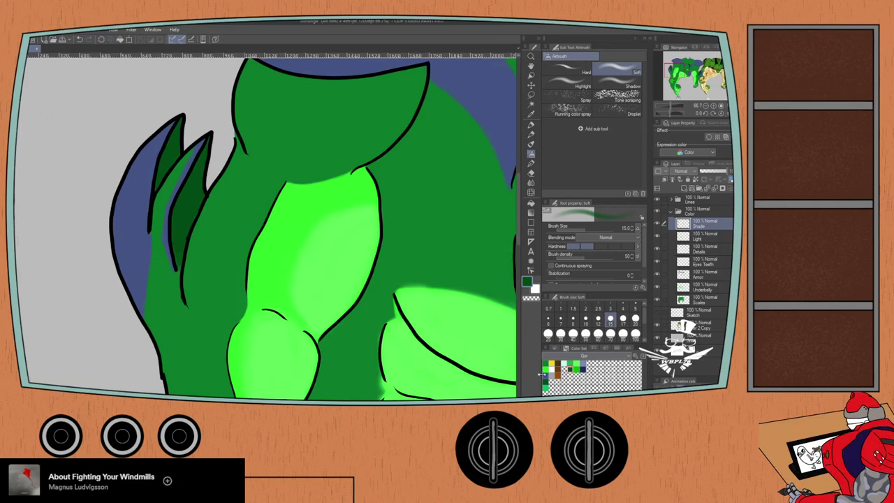
{"action": "left_click", "coordinate": [200, 154], "text": "alt"}
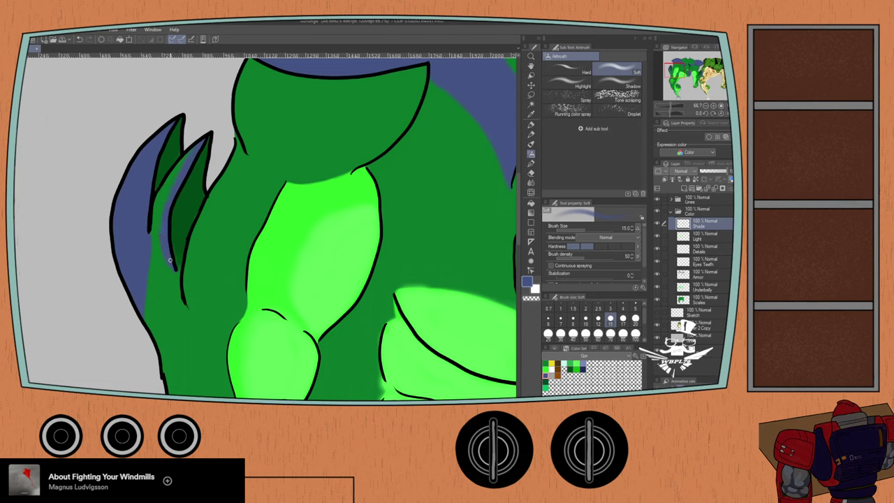
{"action": "key", "text": "ctrl+z"}
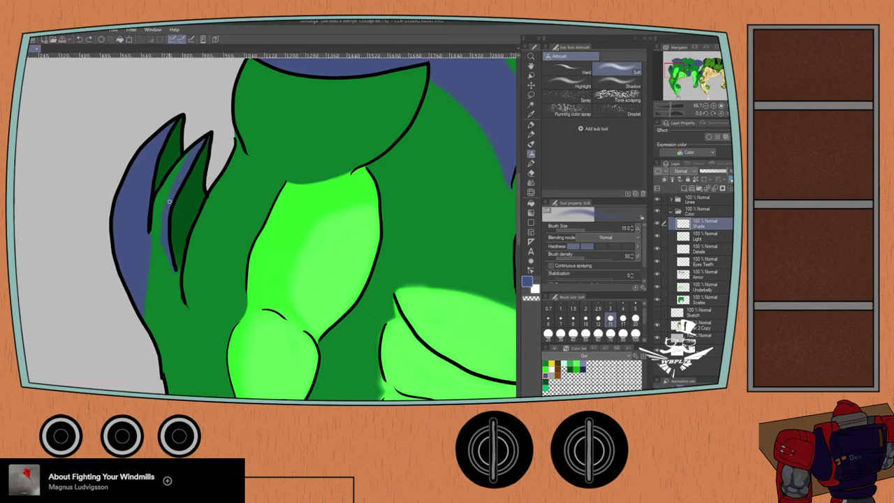
{"action": "left_click_drag", "start_coordinate": [162, 215], "coordinate": [170, 260]}
{"action": "scroll", "coordinate": [195, 151], "scroll_direction": "down", "scroll_amount": 3}
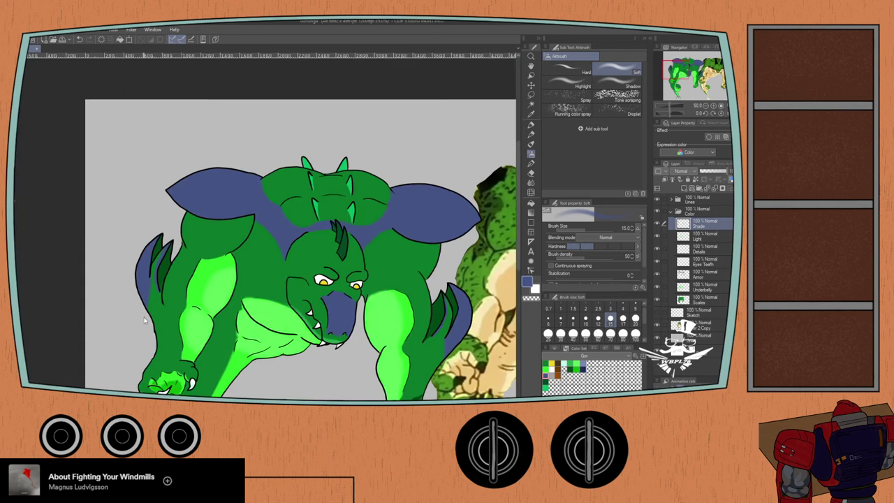
- Examine the right forearm fin's coloring up close and compare the whole creature with the reference picture
{"action": "scroll", "coordinate": [302, 148], "scroll_direction": "up", "scroll_amount": 3}
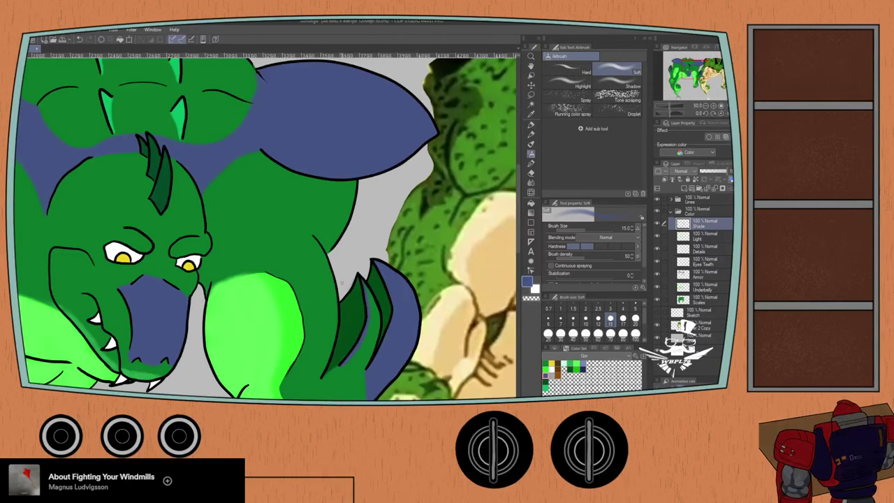
{"action": "scroll", "coordinate": [302, 148], "scroll_direction": "up", "scroll_amount": 1}
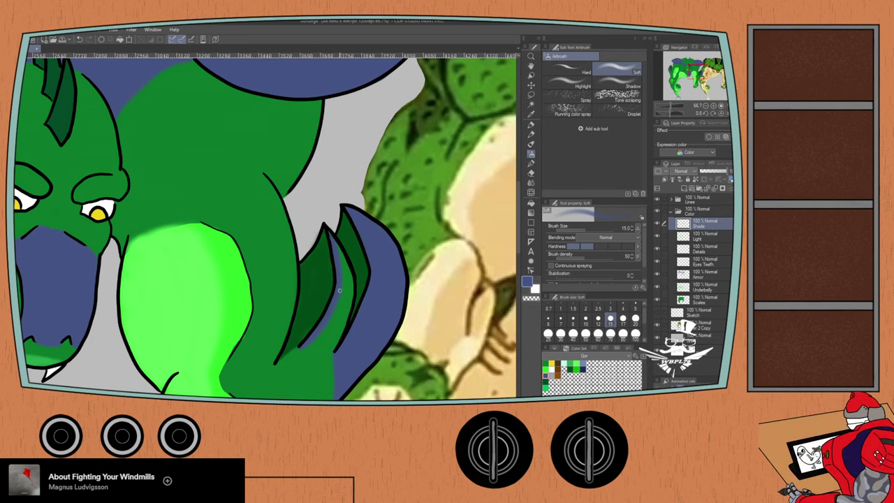
{"action": "scroll", "coordinate": [282, 206], "scroll_direction": "down", "scroll_amount": 5}
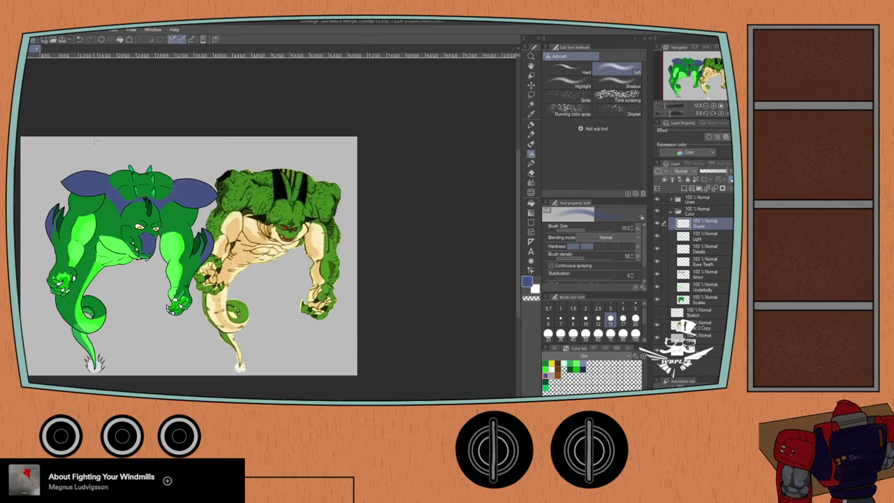
{"action": "left_click_drag", "start_coordinate": [97, 185], "coordinate": [154, 195]}
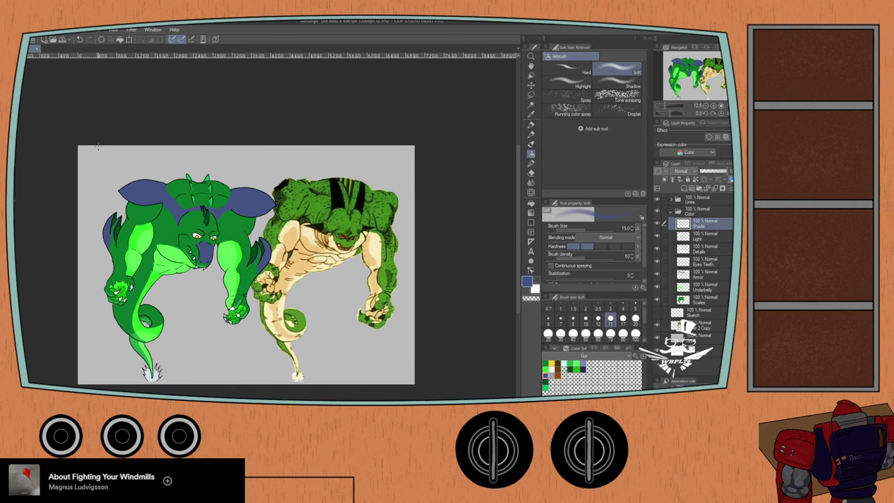
{"action": "scroll", "coordinate": [227, 317], "scroll_direction": "up", "scroll_amount": 3}
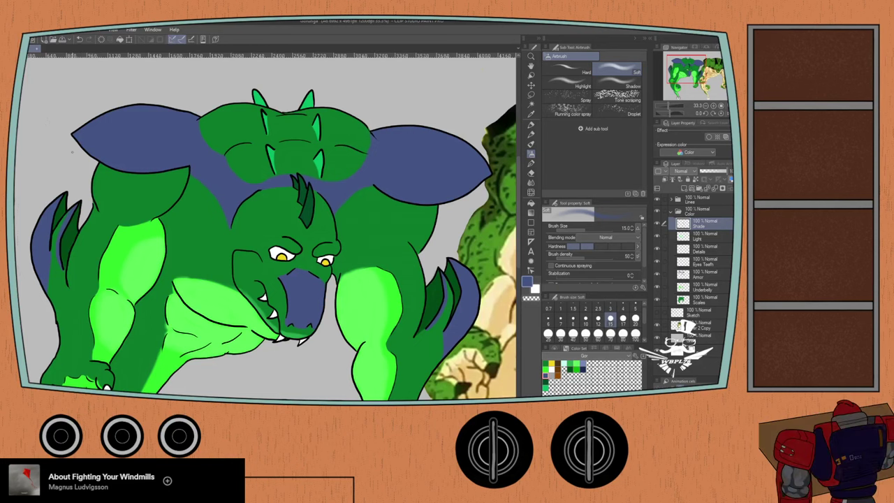
- Ink a second lower edge in black beneath both blue shoulder plates, using the Milli pen at size 15 on the Arms Copy layer
{"action": "left_click", "coordinate": [555, 349]}
{"action": "left_click", "coordinate": [594, 394]}
{"action": "left_click", "coordinate": [671, 212]}
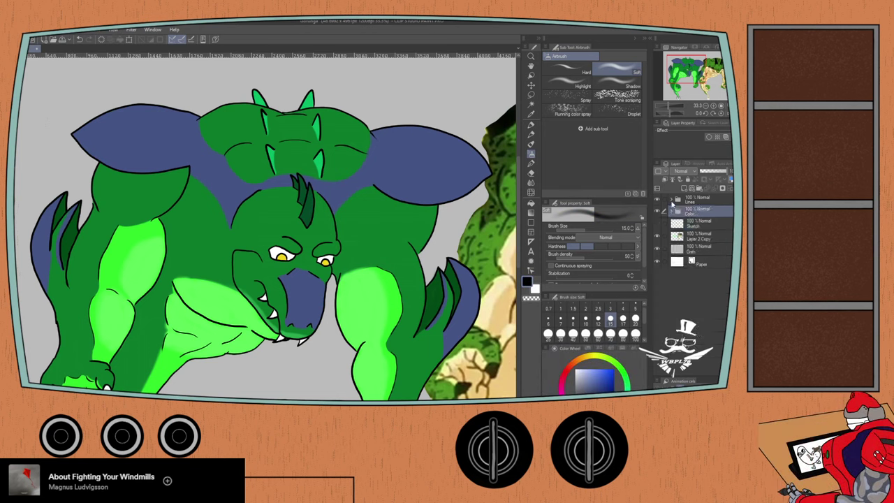
{"action": "left_click", "coordinate": [698, 249]}
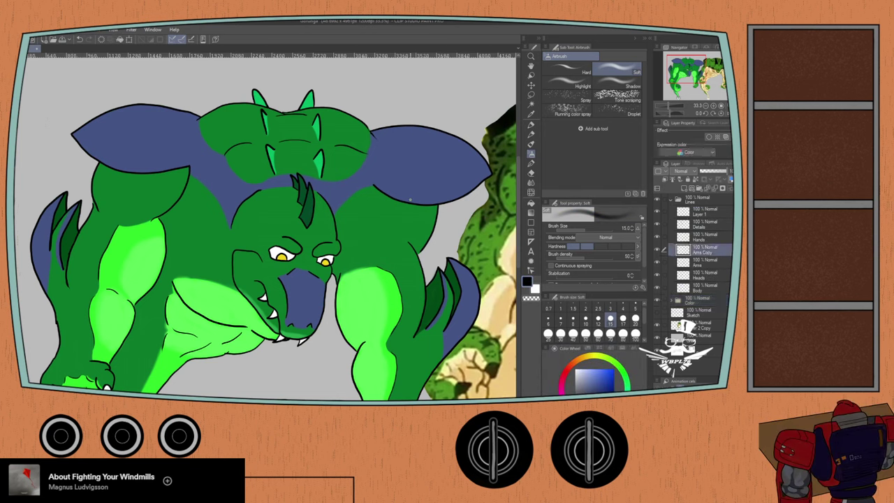
{"action": "left_click_drag", "start_coordinate": [102, 191], "coordinate": [168, 209]}
{"action": "key", "text": "p"}
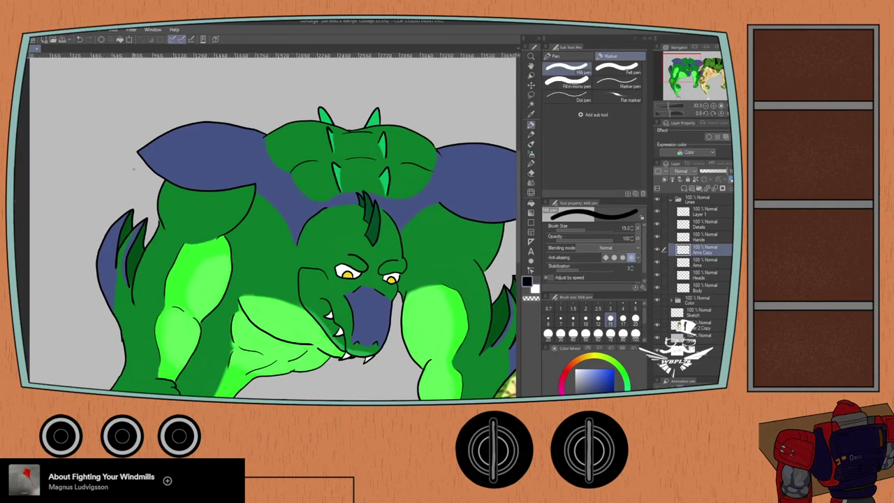
{"action": "scroll", "coordinate": [137, 172], "scroll_direction": "up", "scroll_amount": 1}
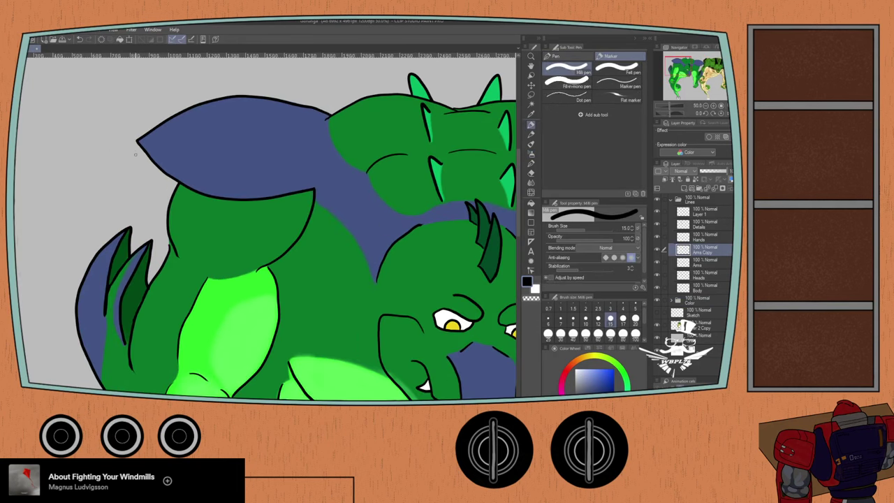
{"action": "mouse_move", "coordinate": [139, 147]}
{"action": "left_mouse_down"}
{"action": "mouse_move", "coordinate": [129, 160]}
{"action": "mouse_move", "coordinate": [153, 187]}
{"action": "mouse_move", "coordinate": [187, 202]}
{"action": "mouse_move", "coordinate": [234, 210]}
{"action": "mouse_move", "coordinate": [309, 191]}
{"action": "left_mouse_up"}
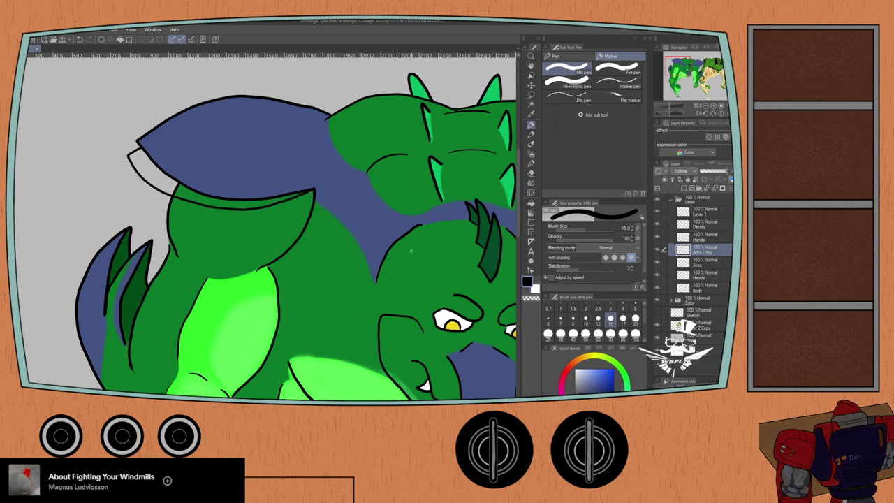
{"action": "left_click_drag", "start_coordinate": [428, 249], "coordinate": [122, 242]}
{"action": "mouse_move", "coordinate": [280, 233]}
{"action": "left_mouse_down"}
{"action": "mouse_move", "coordinate": [154, 217]}
{"action": "mouse_move", "coordinate": [171, 207]}
{"action": "mouse_move", "coordinate": [215, 233]}
{"action": "mouse_move", "coordinate": [266, 240]}
{"action": "mouse_move", "coordinate": [326, 227]}
{"action": "mouse_move", "coordinate": [344, 206]}
{"action": "mouse_move", "coordinate": [328, 194]}
{"action": "left_mouse_up"}
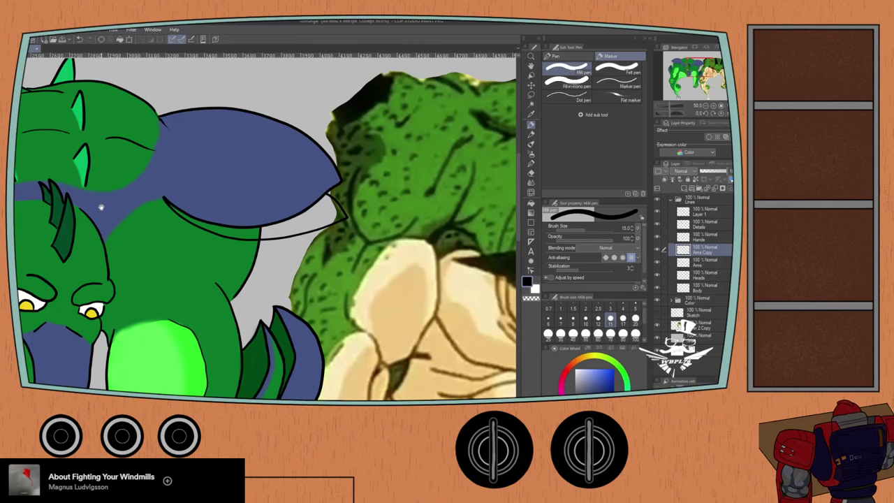
{"action": "left_click_drag", "start_coordinate": [103, 207], "coordinate": [436, 270]}
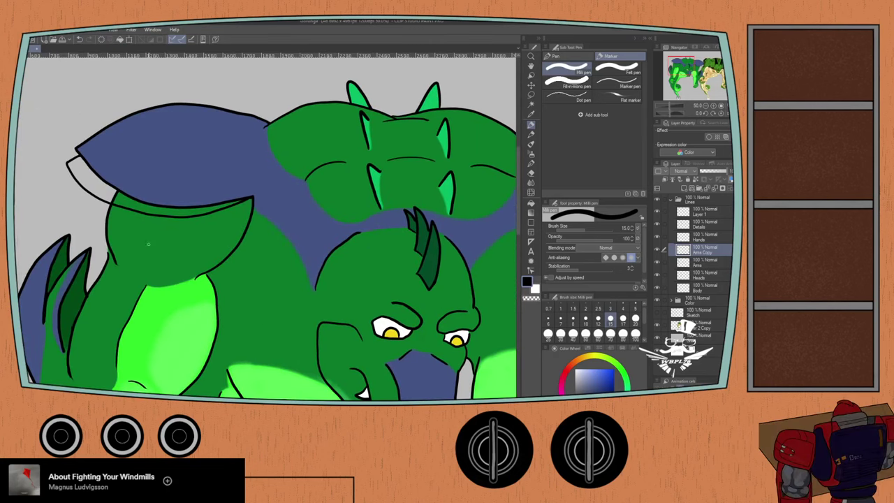
{"action": "scroll", "coordinate": [145, 241], "scroll_direction": "down", "scroll_amount": 2}
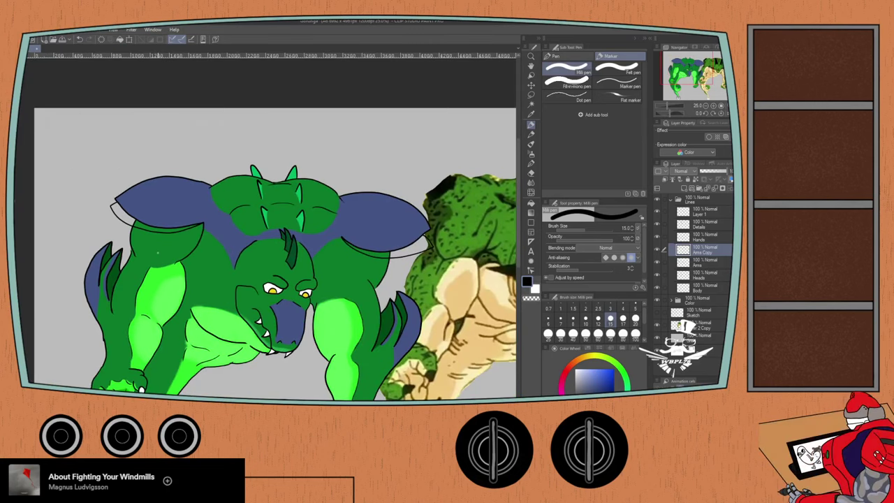
- Try to rework the pointed tip of the left shoulder plate's second edge with the Hard eraser at size 50 and the Milli pen
{"action": "key", "text": "e"}
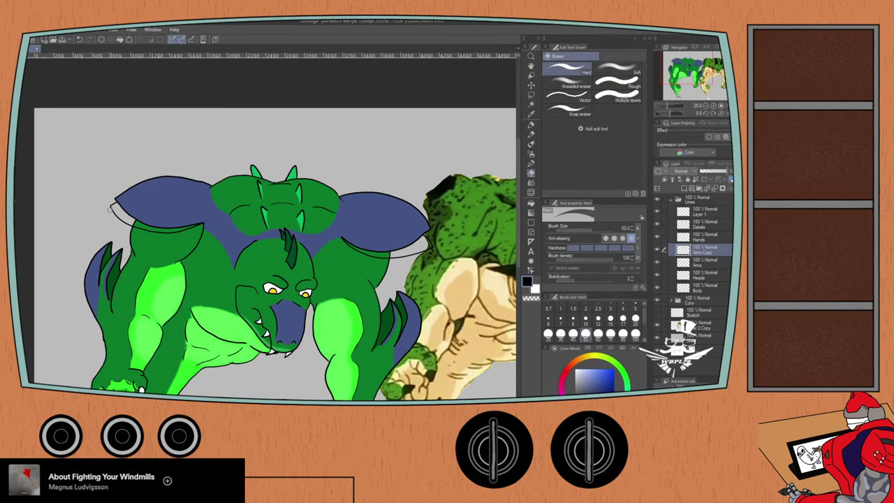
{"action": "scroll", "coordinate": [108, 206], "scroll_direction": "up", "scroll_amount": 2}
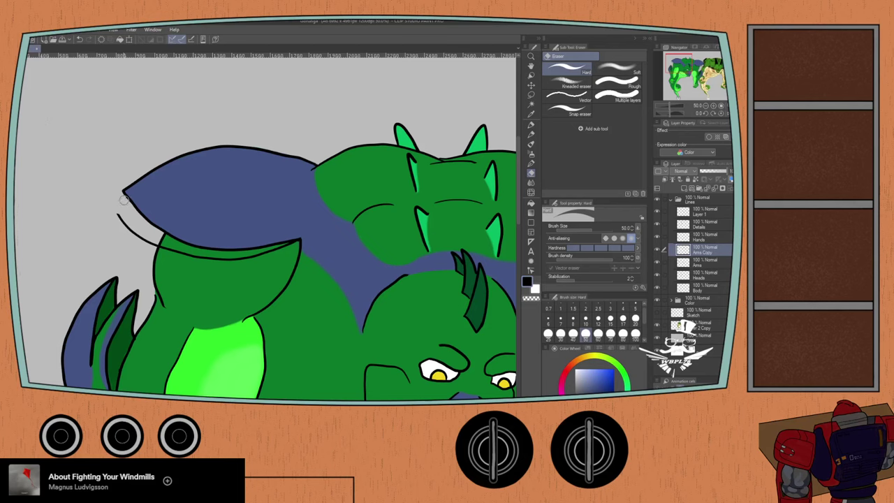
{"action": "mouse_move", "coordinate": [122, 223]}
{"action": "left_mouse_down"}
{"action": "mouse_move", "coordinate": [161, 248]}
{"action": "mouse_move", "coordinate": [203, 259]}
{"action": "mouse_move", "coordinate": [268, 255]}
{"action": "left_mouse_up"}
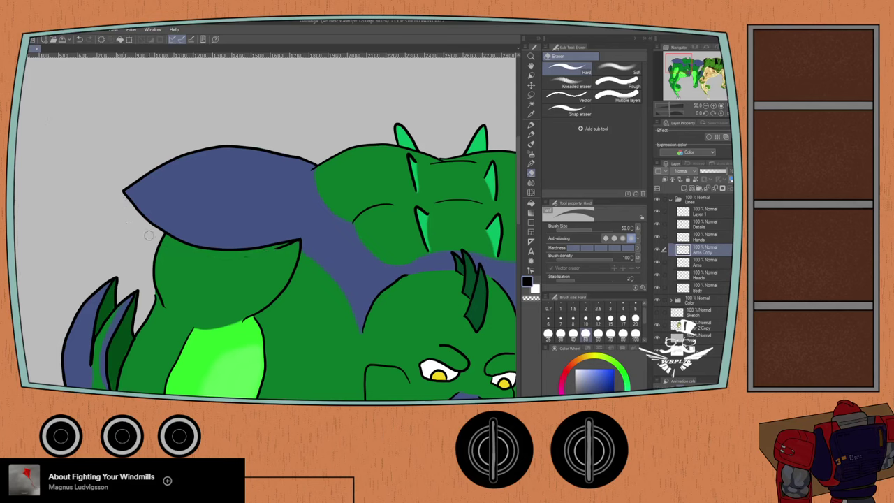
{"action": "key", "text": "ctrl+z"}
{"action": "key", "text": "p"}
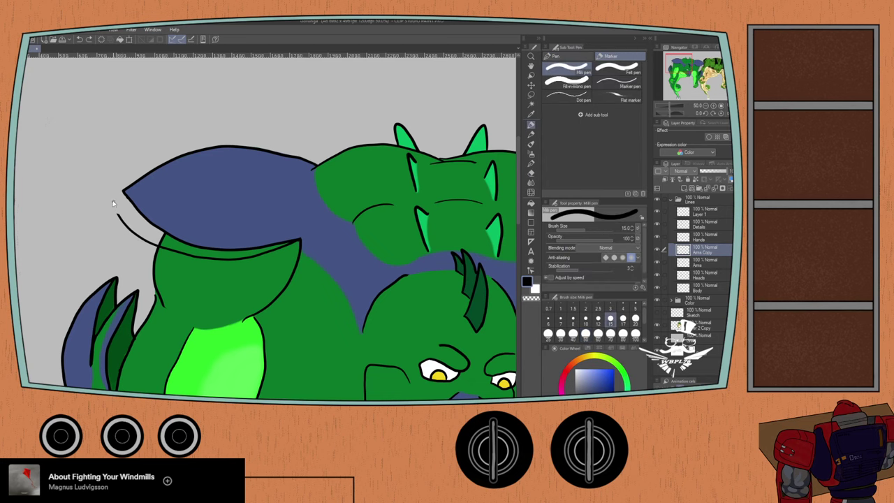
{"action": "scroll", "coordinate": [112, 203], "scroll_direction": "up", "scroll_amount": 1}
{"action": "left_click_drag", "start_coordinate": [119, 218], "coordinate": [143, 204]}
{"action": "key", "text": "ctrl+z"}
{"action": "scroll", "coordinate": [86, 242], "scroll_direction": "down", "scroll_amount": 5}
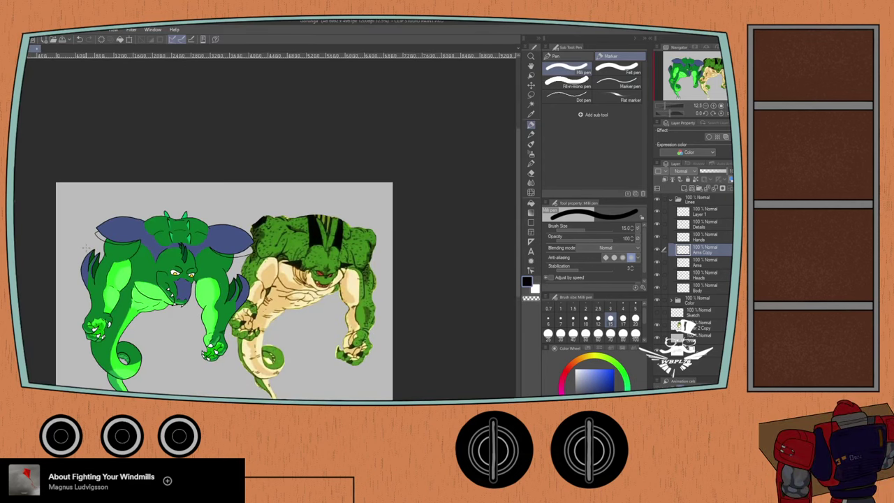
- Erase the second lower edge beneath the left shoulder plate with the Hard eraser at size 50
{"action": "scroll", "coordinate": [87, 248], "scroll_direction": "up", "scroll_amount": 2}
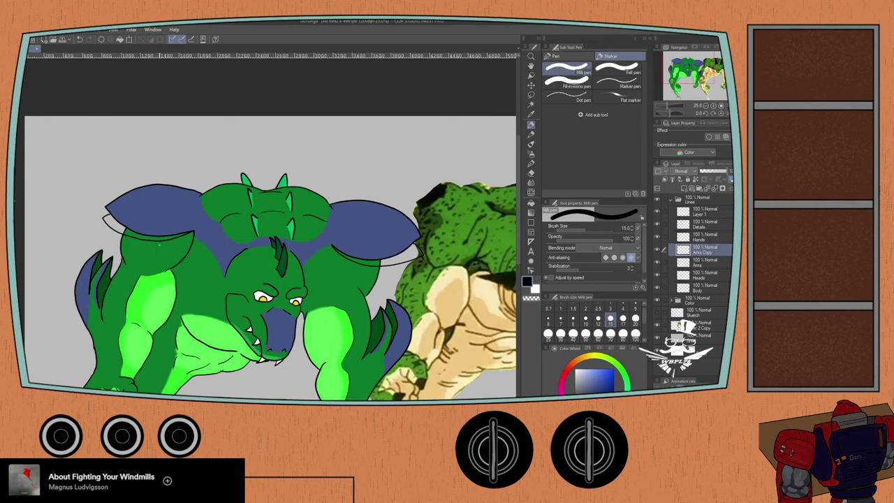
{"action": "scroll", "coordinate": [84, 210], "scroll_direction": "up", "scroll_amount": 1}
{"action": "key", "text": "e"}
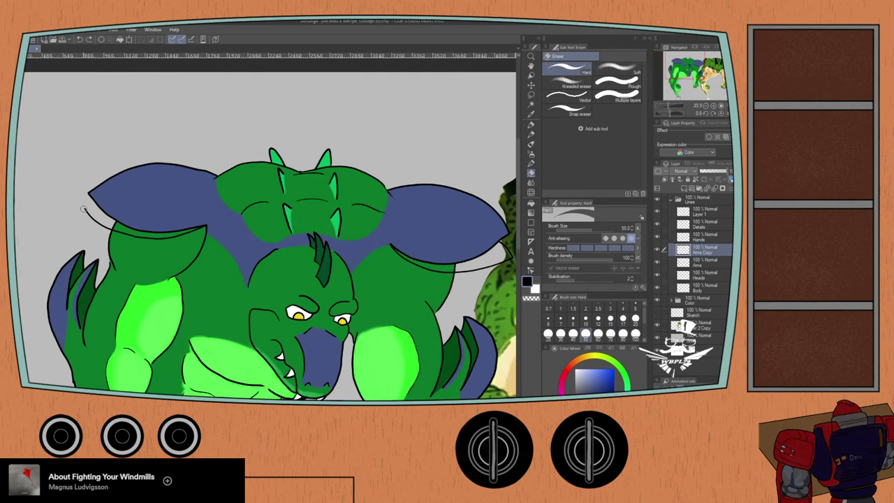
{"action": "mouse_move", "coordinate": [83, 208]}
{"action": "left_mouse_down"}
{"action": "mouse_move", "coordinate": [121, 233]}
{"action": "mouse_move", "coordinate": [168, 238]}
{"action": "left_mouse_up"}
{"action": "scroll", "coordinate": [196, 231], "scroll_direction": "up", "scroll_amount": 2}
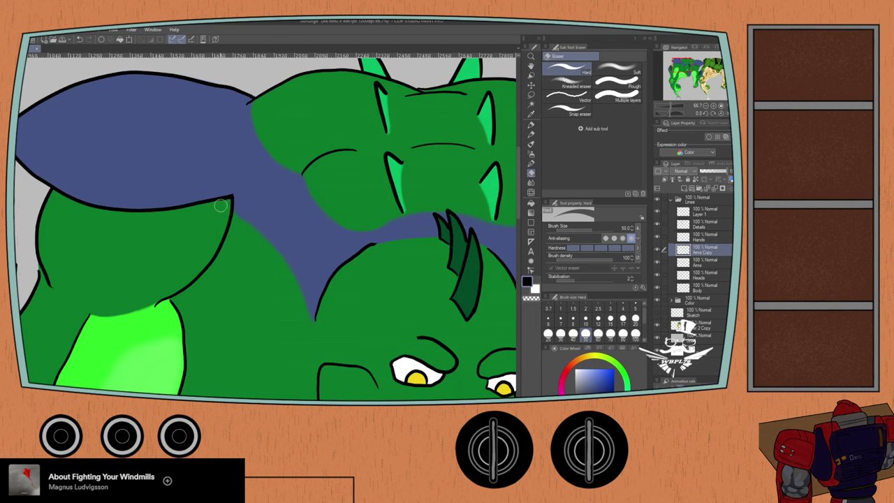
{"action": "scroll", "coordinate": [194, 241], "scroll_direction": "down", "scroll_amount": 2}
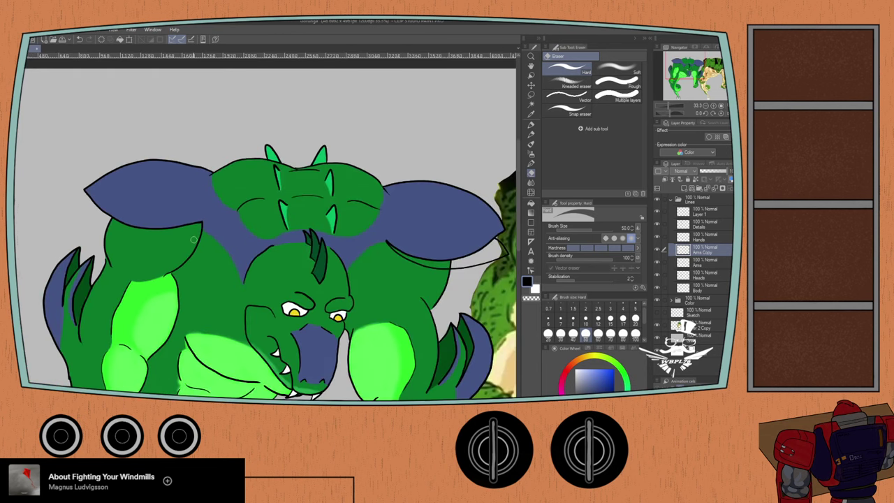
- Redraw the left shoulder plate's second lower edge with a pointed tip, using the Milli pen at size 15 and undoing unsuitable curves
{"action": "key", "text": "p"}
{"action": "key", "text": "p"}
{"action": "key", "text": "p"}
{"action": "key", "text": "p"}
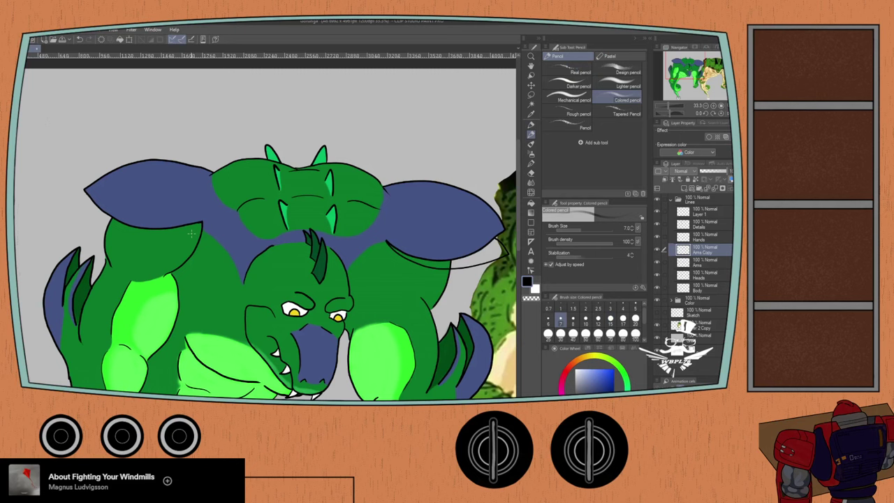
{"action": "key", "text": "p"}
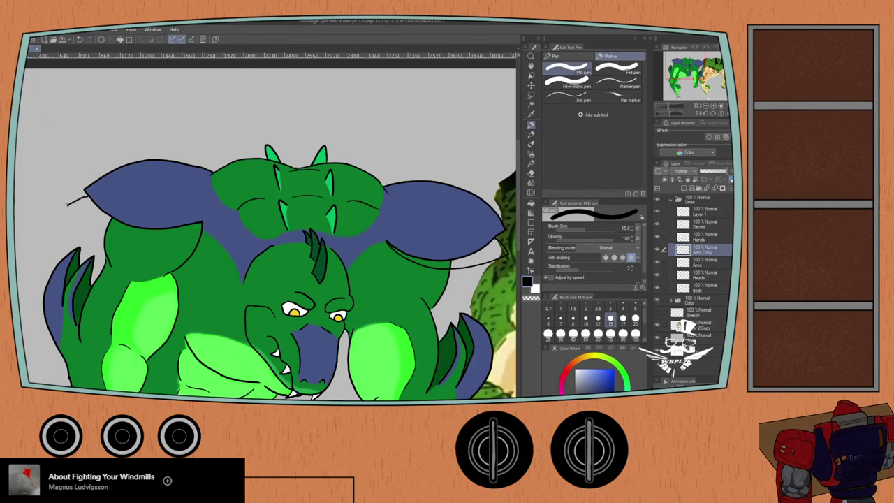
{"action": "mouse_move", "coordinate": [85, 197]}
{"action": "left_mouse_down"}
{"action": "mouse_move", "coordinate": [72, 206]}
{"action": "mouse_move", "coordinate": [145, 236]}
{"action": "mouse_move", "coordinate": [199, 225]}
{"action": "left_mouse_up"}
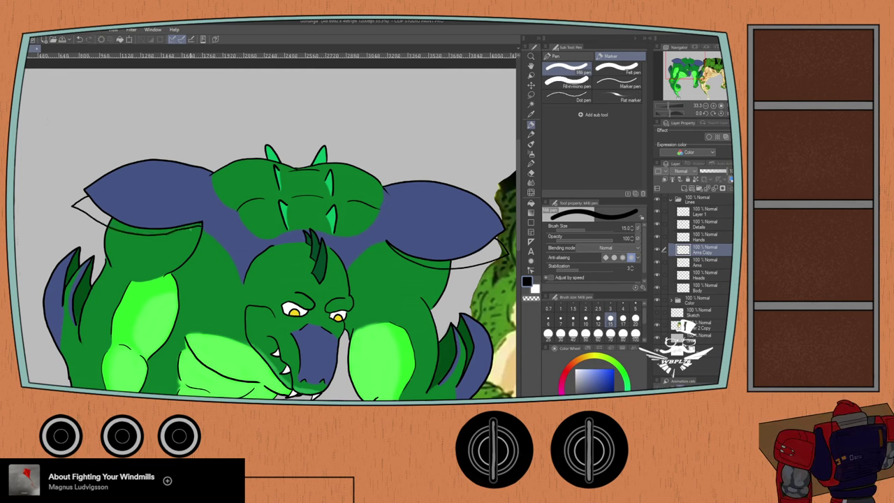
{"action": "key", "text": "ctrl+z"}
{"action": "mouse_move", "coordinate": [82, 201]}
{"action": "left_mouse_down"}
{"action": "mouse_move", "coordinate": [73, 212]}
{"action": "mouse_move", "coordinate": [143, 237]}
{"action": "left_mouse_up"}
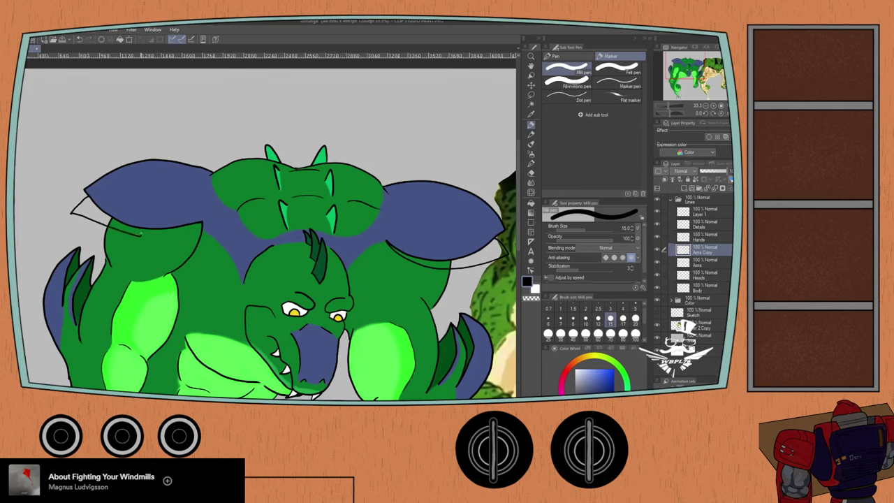
{"action": "key", "text": "ctrl+z"}
{"action": "mouse_move", "coordinate": [87, 198]}
{"action": "left_mouse_down"}
{"action": "mouse_move", "coordinate": [72, 211]}
{"action": "mouse_move", "coordinate": [139, 238]}
{"action": "mouse_move", "coordinate": [200, 225]}
{"action": "left_mouse_up"}
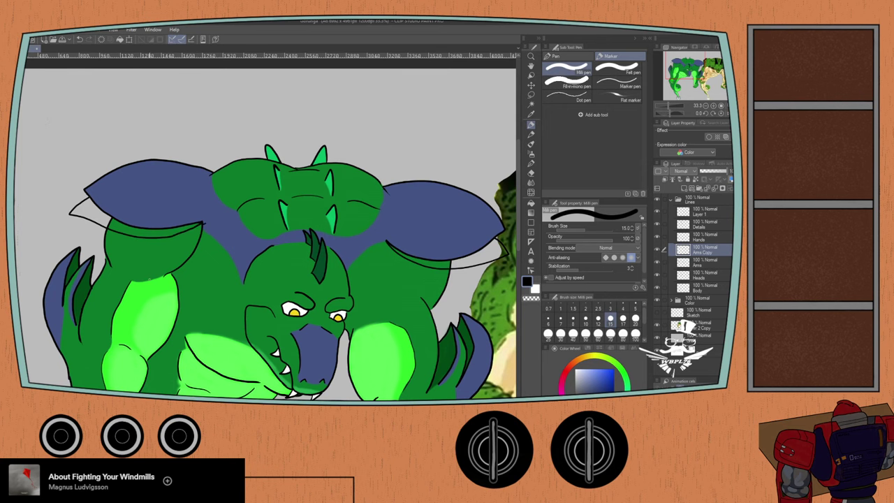
- Replace the left shoulder plate's second lower edge with one inked on a new vector layer, using the Milli pen at size 15
{"action": "scroll", "coordinate": [151, 269], "scroll_direction": "up", "scroll_amount": 1}
{"action": "key", "text": "e"}
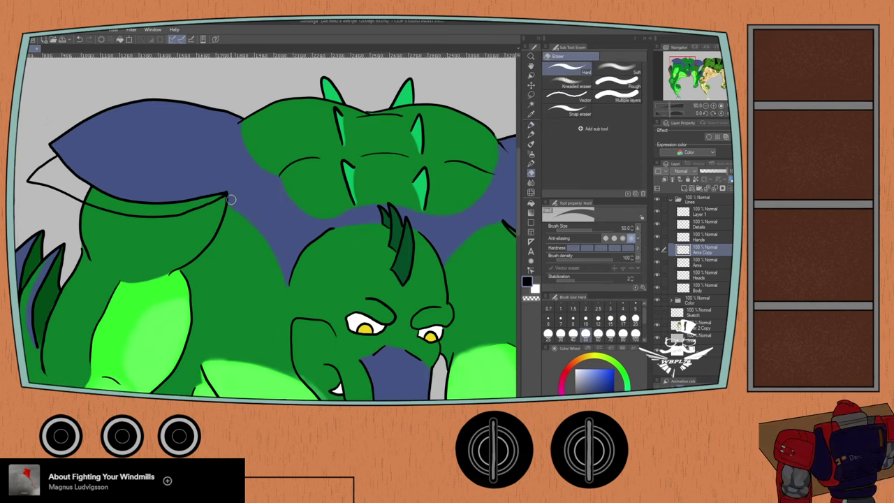
{"action": "scroll", "coordinate": [203, 279], "scroll_direction": "down", "scroll_amount": 2}
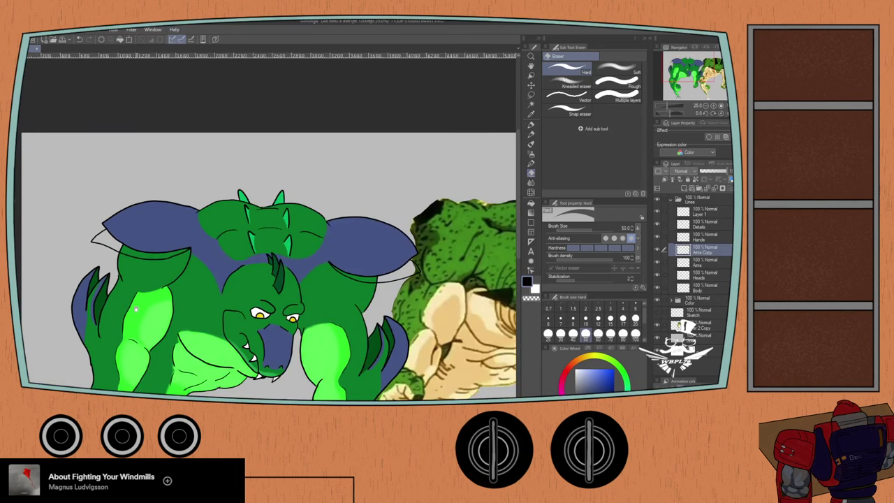
{"action": "left_click_drag", "start_coordinate": [136, 309], "coordinate": [105, 291]}
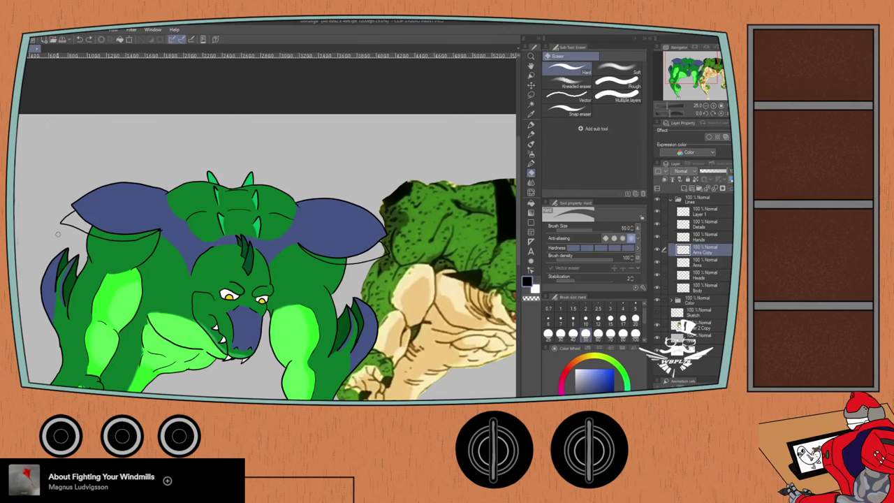
{"action": "left_click", "coordinate": [691, 189]}
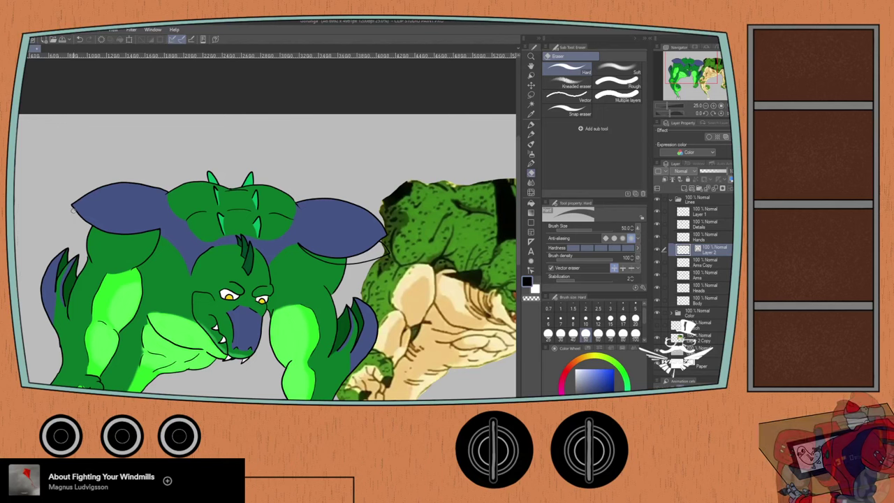
{"action": "key", "text": "p"}
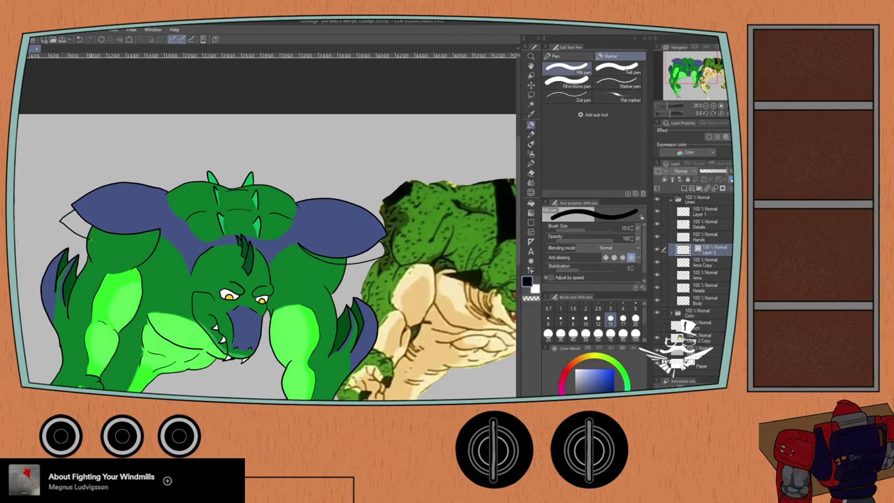
{"action": "left_click_drag", "start_coordinate": [89, 240], "coordinate": [158, 231]}
- Move the new lower edge on Layer 2 slightly up and right against the left shoulder plate and apply the transformation
{"action": "scroll", "coordinate": [69, 258], "scroll_direction": "up", "scroll_amount": 1}
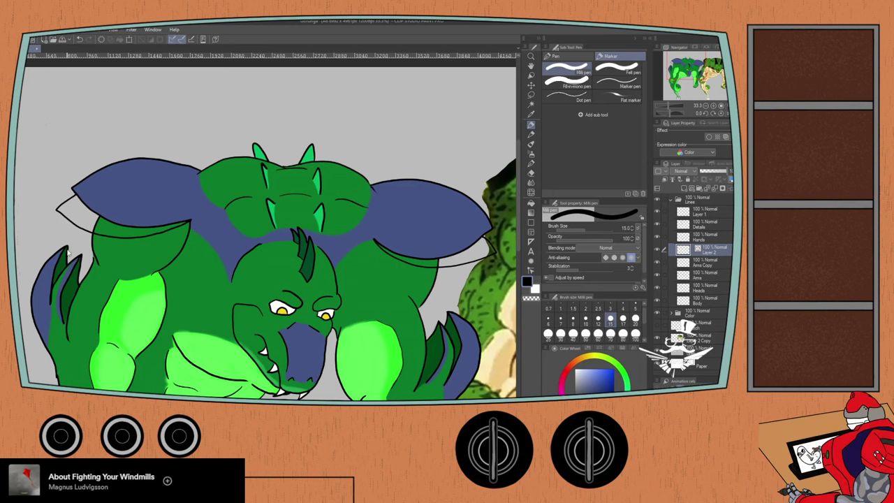
{"action": "key", "text": "ctrl+t"}
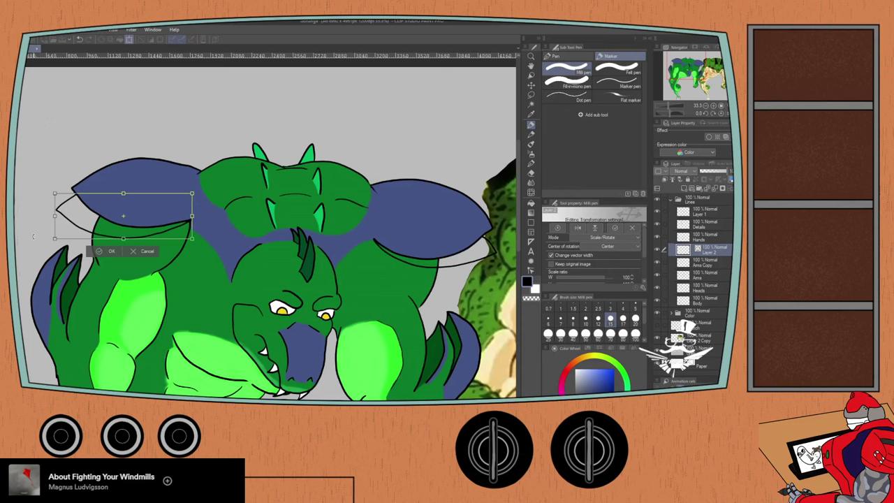
{"action": "key", "text": "Up"}
{"action": "key", "text": "Up"}
{"action": "key", "text": "Up"}
{"action": "key", "text": "Up"}
{"action": "key", "text": "Right"}
{"action": "key", "text": "Right"}
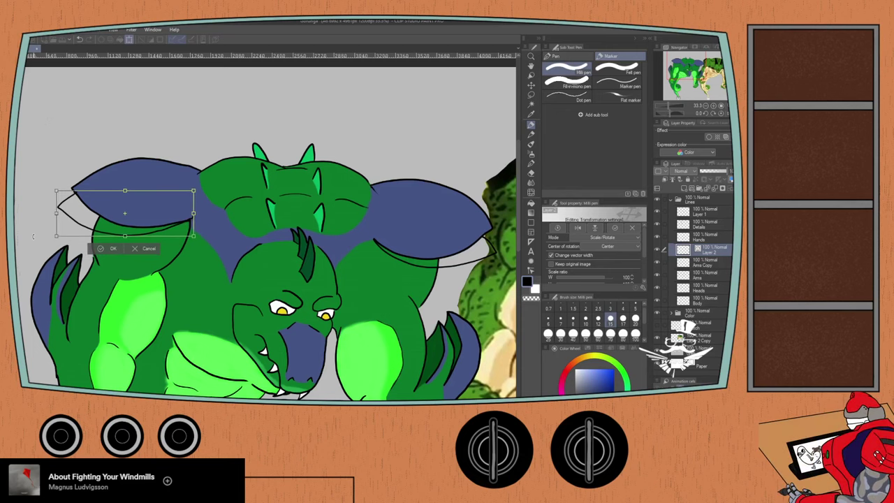
{"action": "left_click_drag", "start_coordinate": [124, 213], "coordinate": [126, 212]}
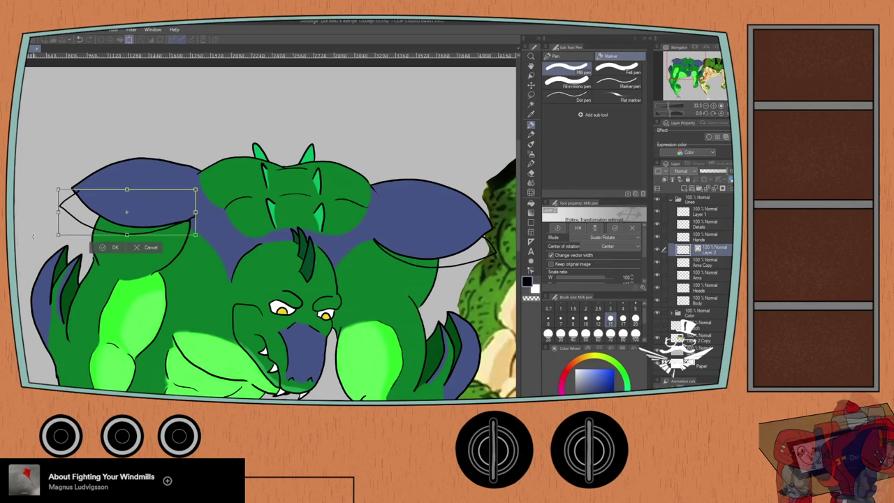
{"action": "key", "text": "Right"}
{"action": "key", "text": "Right"}
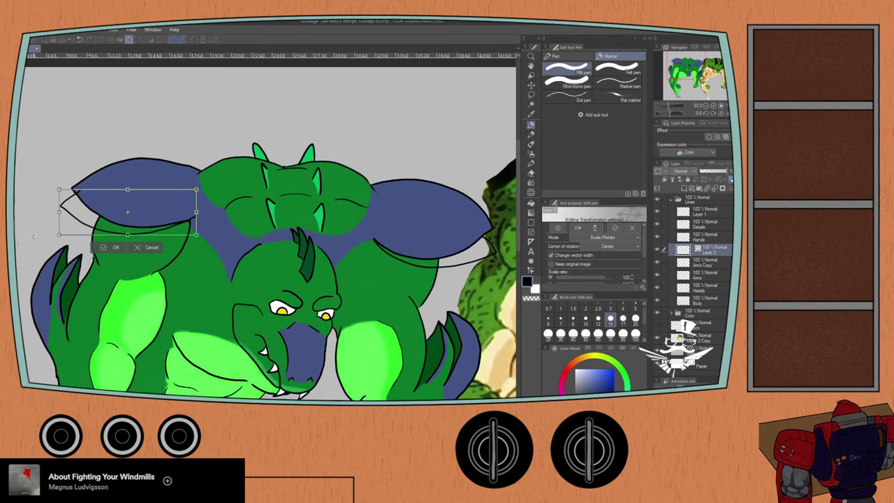
{"action": "left_click_drag", "start_coordinate": [127, 212], "coordinate": [126, 214]}
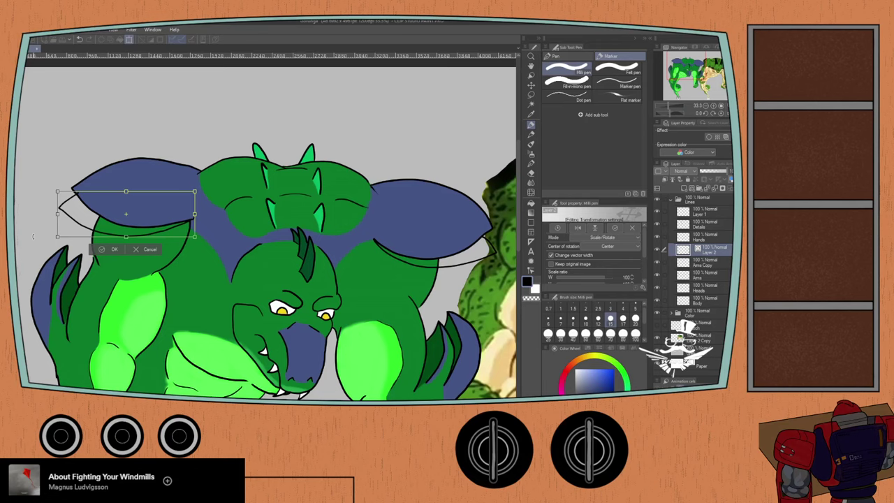
{"action": "left_click", "coordinate": [103, 249]}
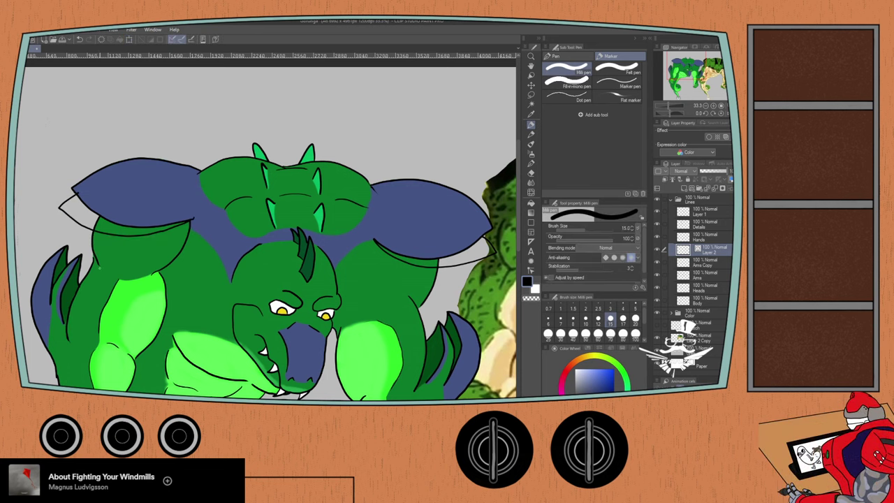
{"action": "scroll", "coordinate": [108, 275], "scroll_direction": "up", "scroll_amount": 3}
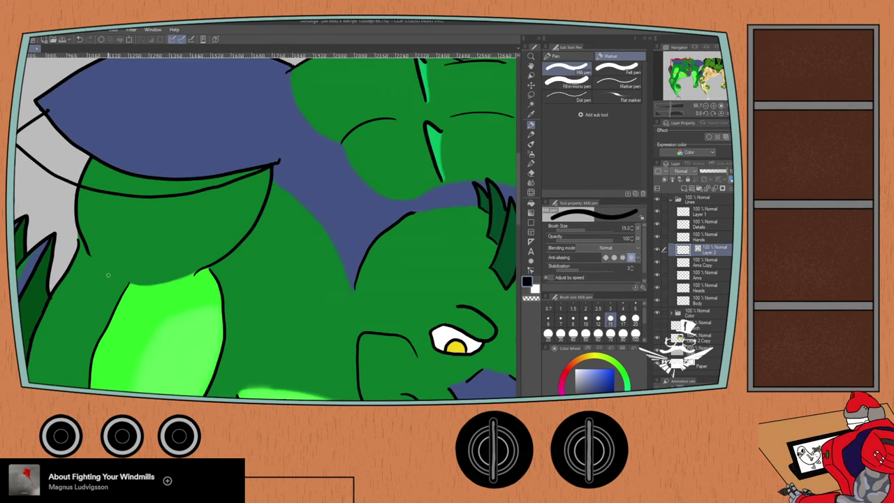
- Trim the overshooting inner tip of the left shoulder plate's second lower edge with the Hard eraser and adjust the line by moving control points
{"action": "key", "text": "e"}
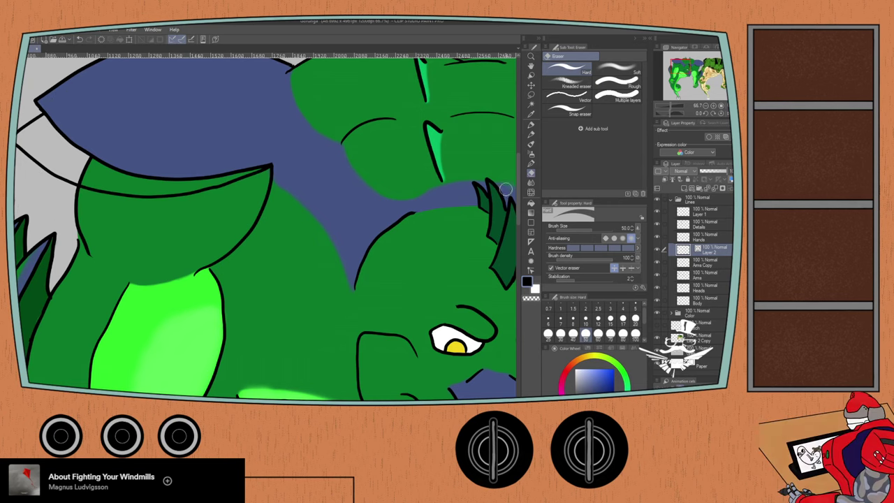
{"action": "left_click", "coordinate": [531, 269]}
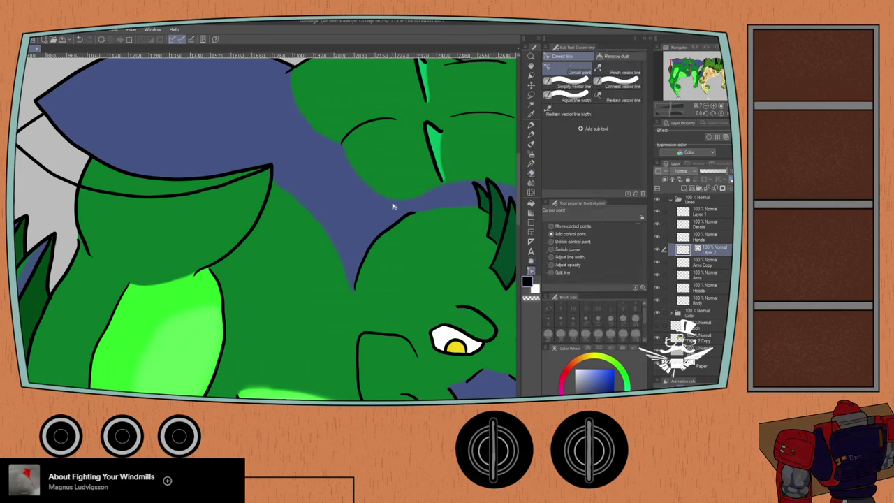
{"action": "left_click", "coordinate": [552, 226]}
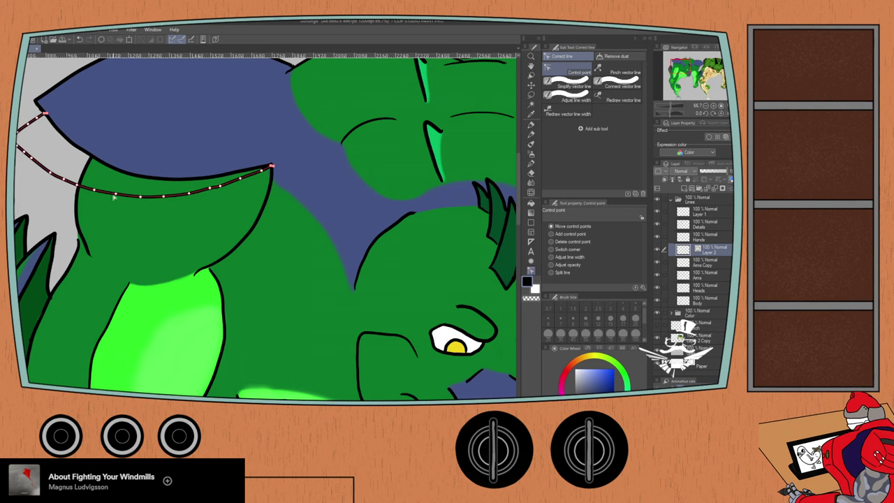
{"action": "left_click_drag", "start_coordinate": [116, 201], "coordinate": [149, 244]}
{"action": "scroll", "coordinate": [93, 215], "scroll_direction": "down", "scroll_amount": 2}
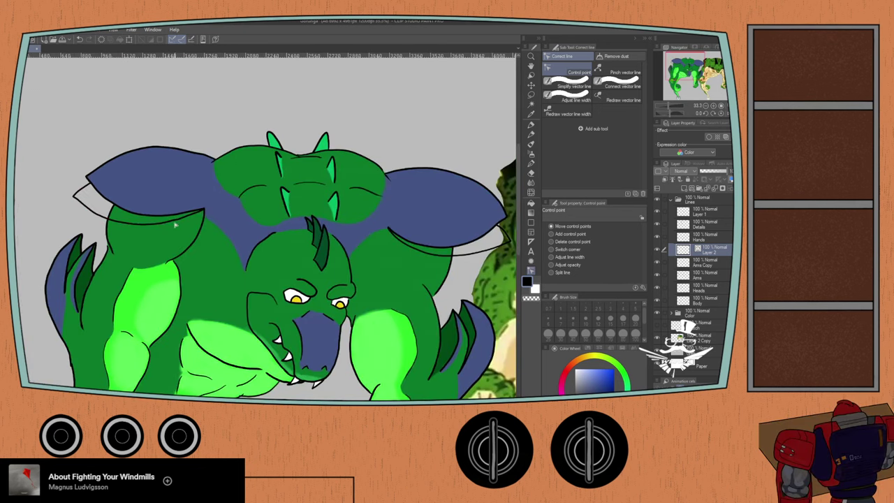
{"action": "scroll", "coordinate": [174, 222], "scroll_direction": "up", "scroll_amount": 2}
{"action": "scroll", "coordinate": [172, 219], "scroll_direction": "up", "scroll_amount": 1}
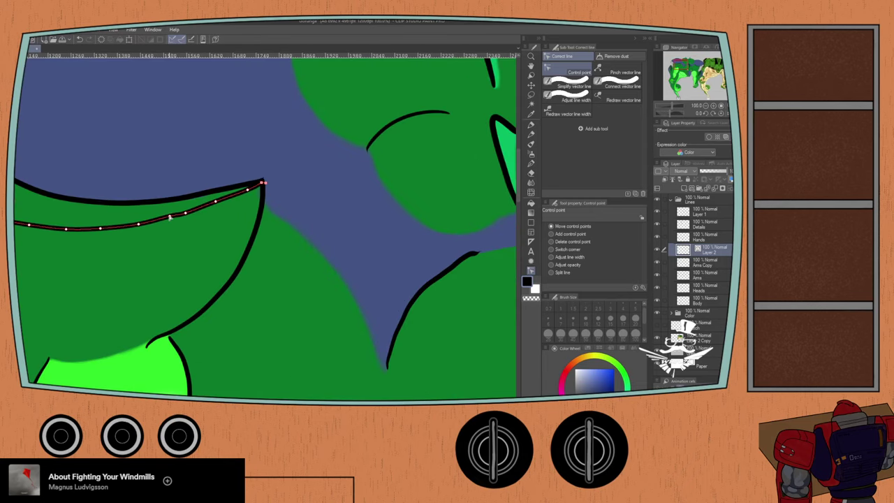
{"action": "scroll", "coordinate": [102, 289], "scroll_direction": "down", "scroll_amount": 2}
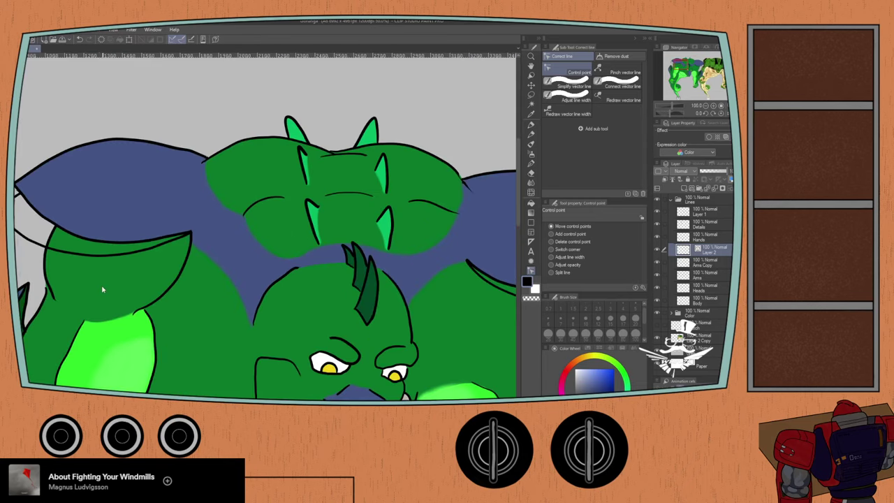
- Examine the second lower edges beneath both shoulder plates from several zoom levels
{"action": "scroll", "coordinate": [102, 289], "scroll_direction": "down", "scroll_amount": 2}
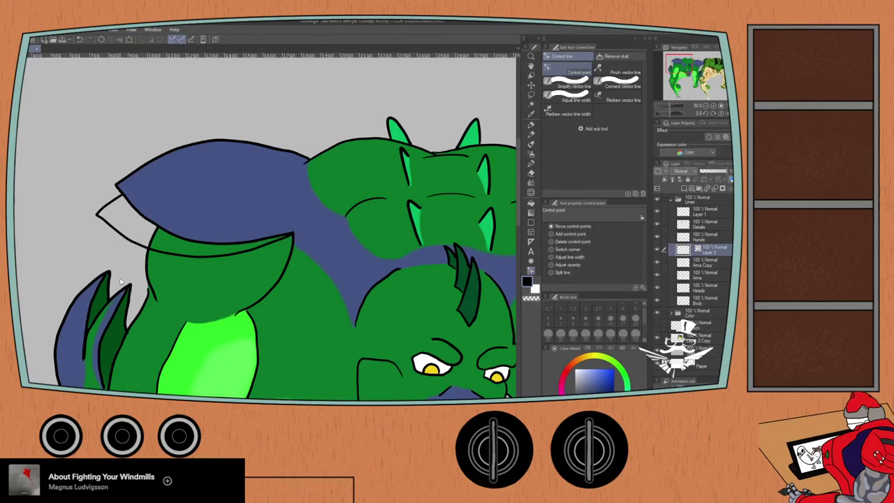
{"action": "scroll", "coordinate": [120, 281], "scroll_direction": "down", "scroll_amount": 1}
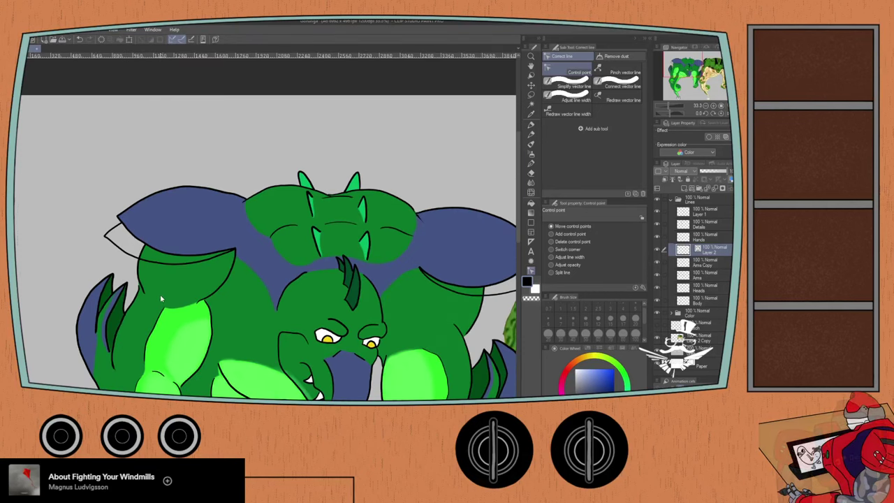
{"action": "left_click_drag", "start_coordinate": [176, 290], "coordinate": [110, 279]}
{"action": "scroll", "coordinate": [127, 268], "scroll_direction": "up", "scroll_amount": 1}
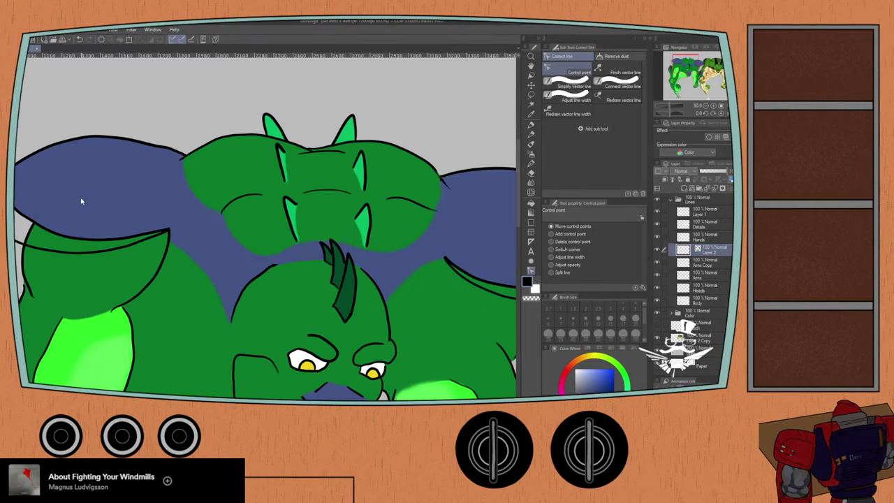
{"action": "mouse_move", "coordinate": [130, 245]}
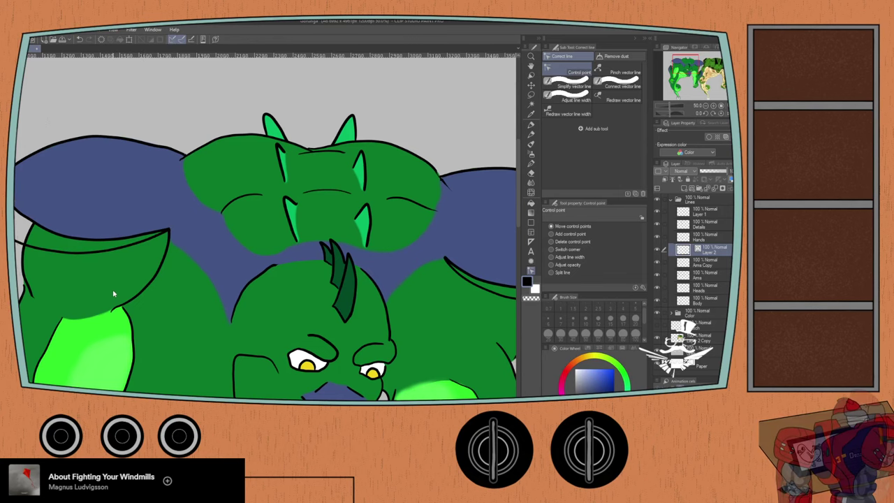
{"action": "scroll", "coordinate": [112, 305], "scroll_direction": "down", "scroll_amount": 1}
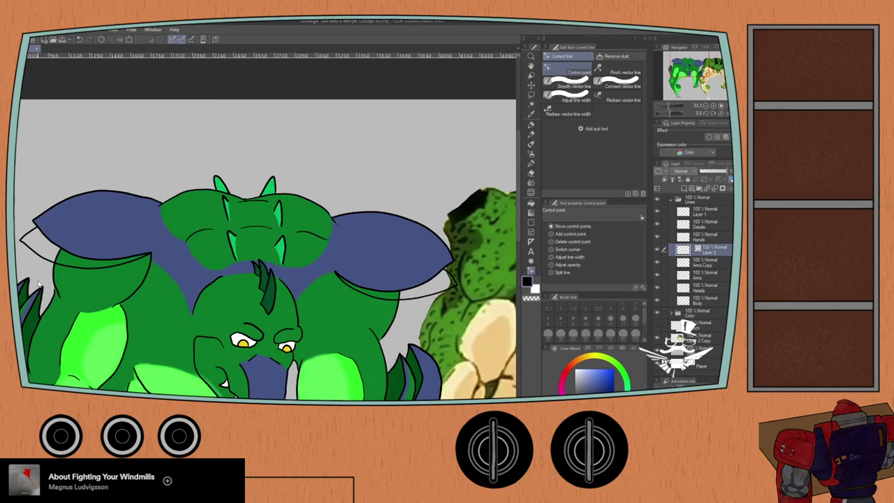
{"action": "left_click_drag", "start_coordinate": [46, 291], "coordinate": [81, 280]}
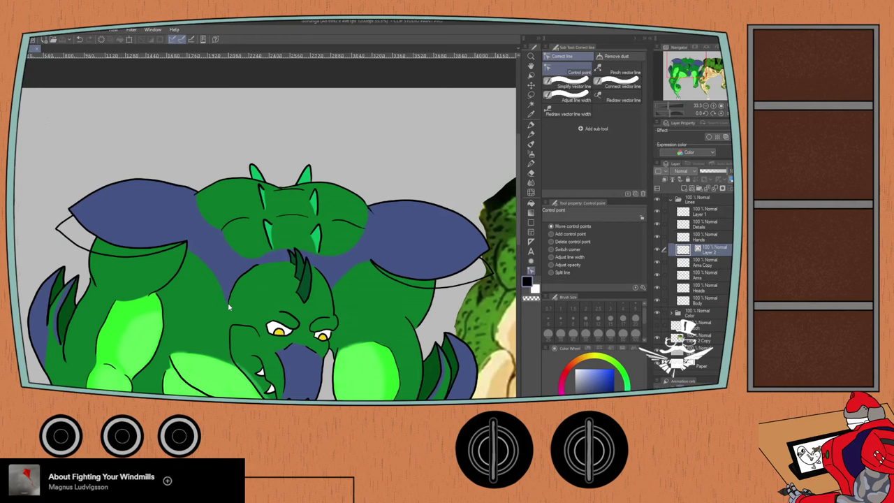
{"action": "scroll", "coordinate": [228, 306], "scroll_direction": "up", "scroll_amount": 1}
{"action": "left_click_drag", "start_coordinate": [47, 287], "coordinate": [164, 317]}
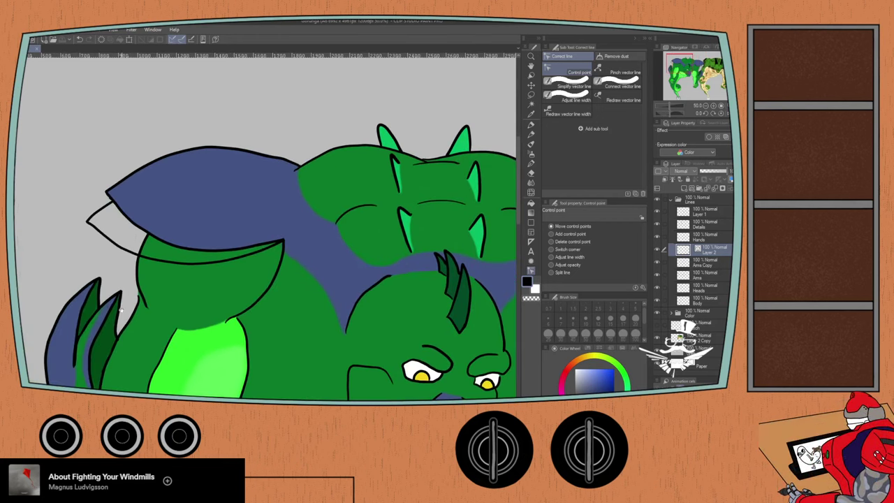
- Erase the arm outlines between the shoulder plates and their second lower edges on the Arms layer, using the Hard eraser at size 50
{"action": "left_click", "coordinate": [657, 275]}
{"action": "left_click", "coordinate": [656, 275]}
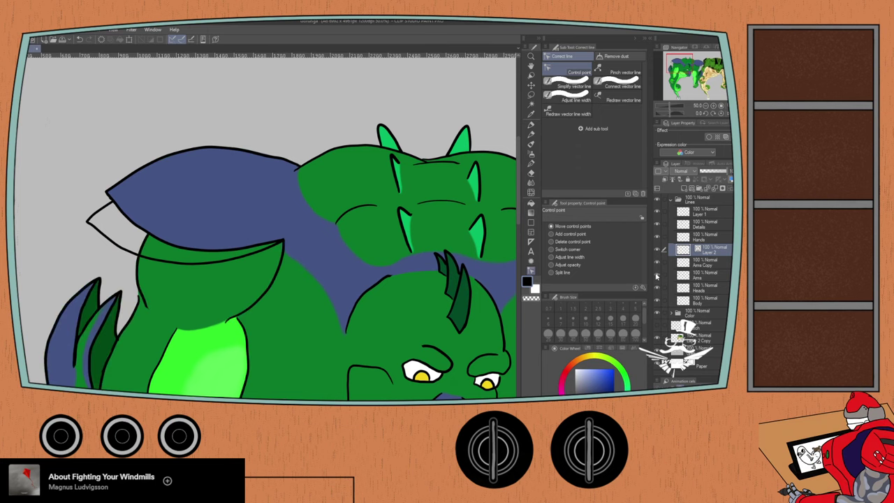
{"action": "left_click", "coordinate": [702, 276]}
{"action": "key", "text": "e"}
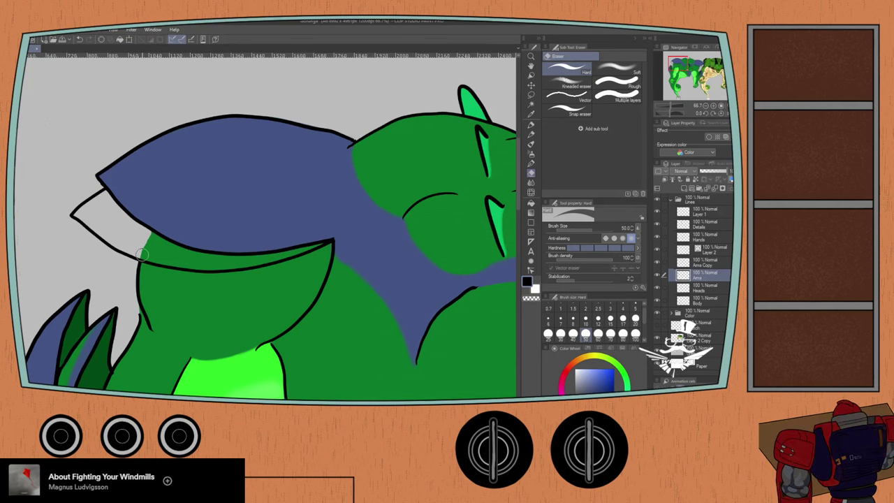
{"action": "key", "text": "space"}
{"action": "left_click_drag", "start_coordinate": [487, 287], "coordinate": [289, 287]}
{"action": "left_click_drag", "start_coordinate": [472, 272], "coordinate": [231, 241]}
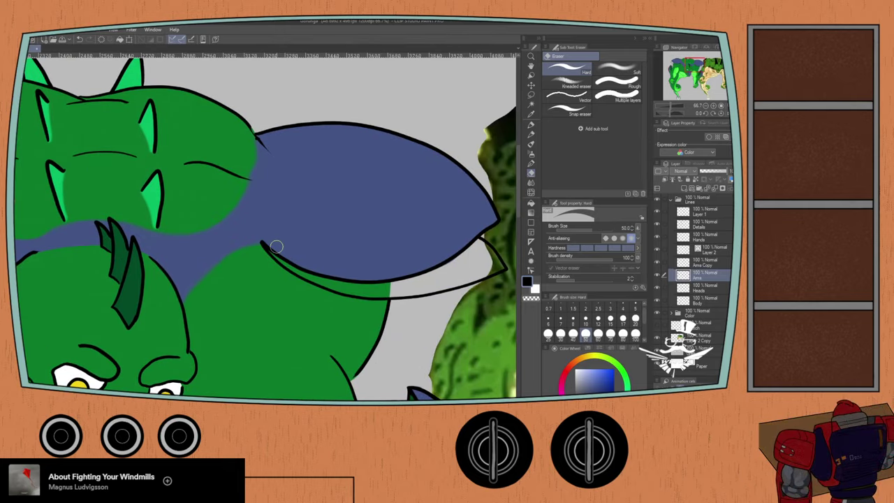
- Examine the creature's shoulder plates and whole figure beside the reference character
{"action": "scroll", "coordinate": [143, 255], "scroll_direction": "down", "scroll_amount": 1}
{"action": "left_click_drag", "start_coordinate": [105, 269], "coordinate": [261, 256]}
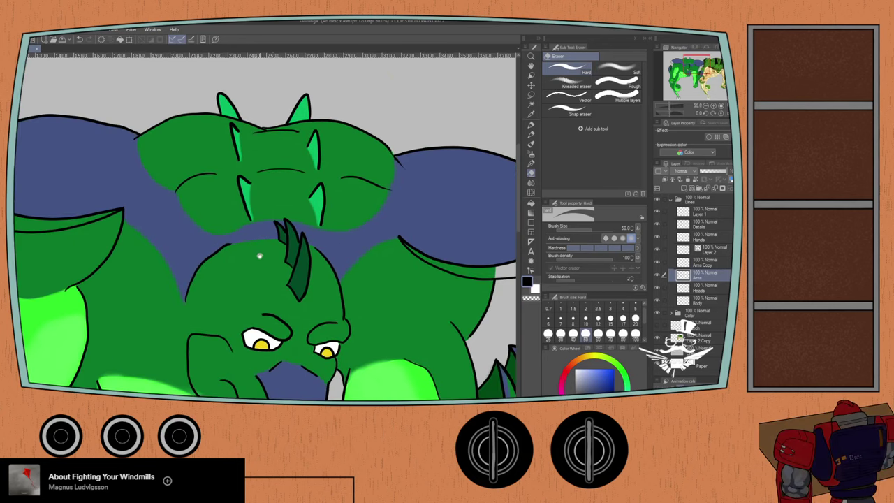
{"action": "scroll", "coordinate": [137, 280], "scroll_direction": "down", "scroll_amount": 2}
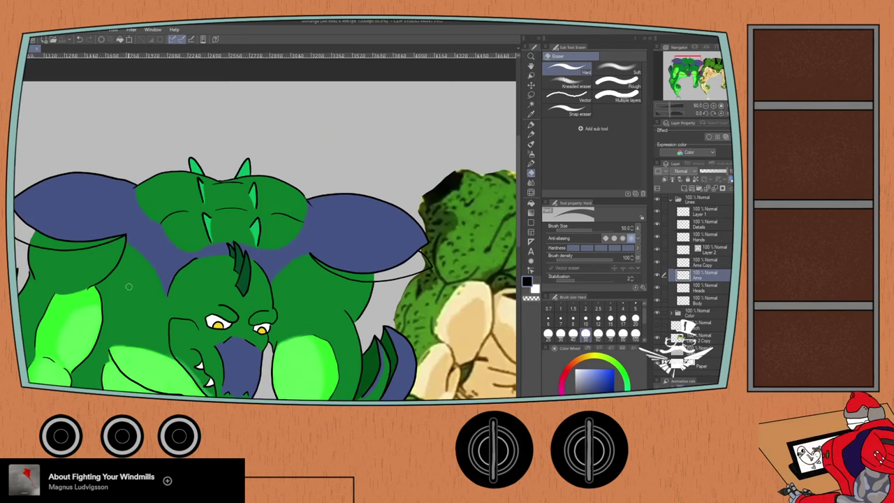
{"action": "left_click_drag", "start_coordinate": [88, 290], "coordinate": [160, 216]}
{"action": "scroll", "coordinate": [43, 246], "scroll_direction": "down", "scroll_amount": 2}
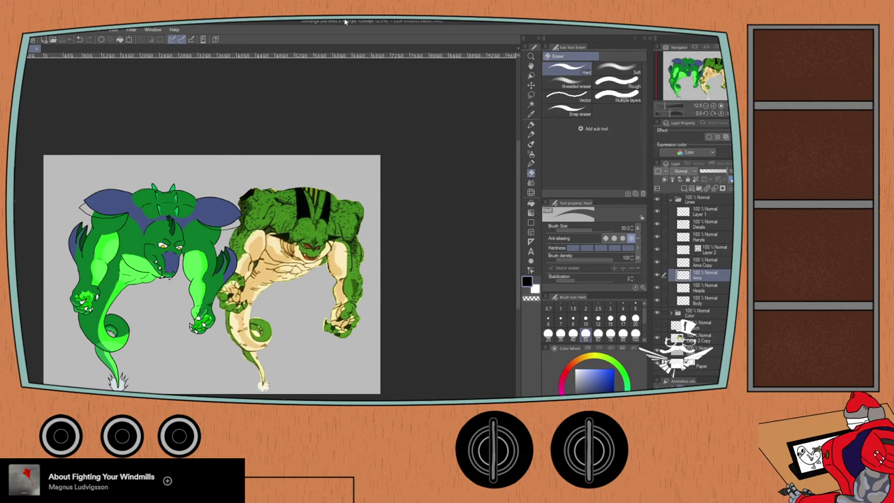
{"action": "key", "text": "ctrl+plus"}
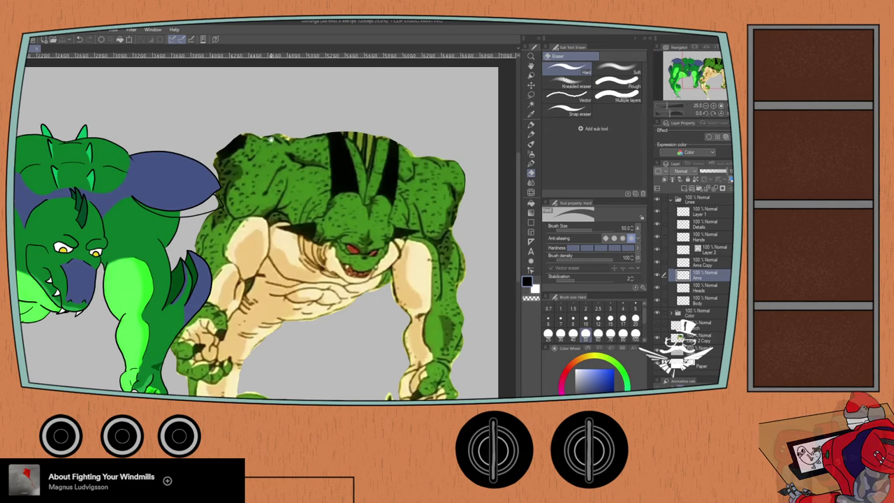
{"action": "left_click_drag", "start_coordinate": [212, 167], "coordinate": [316, 132]}
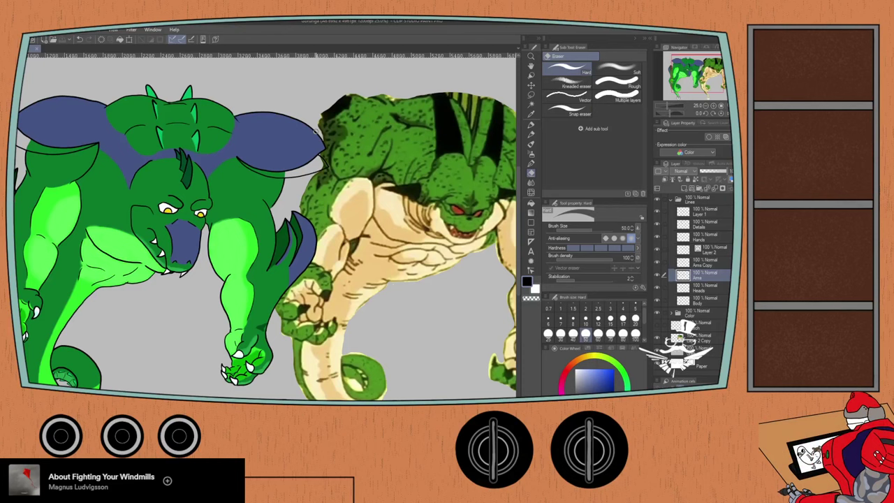